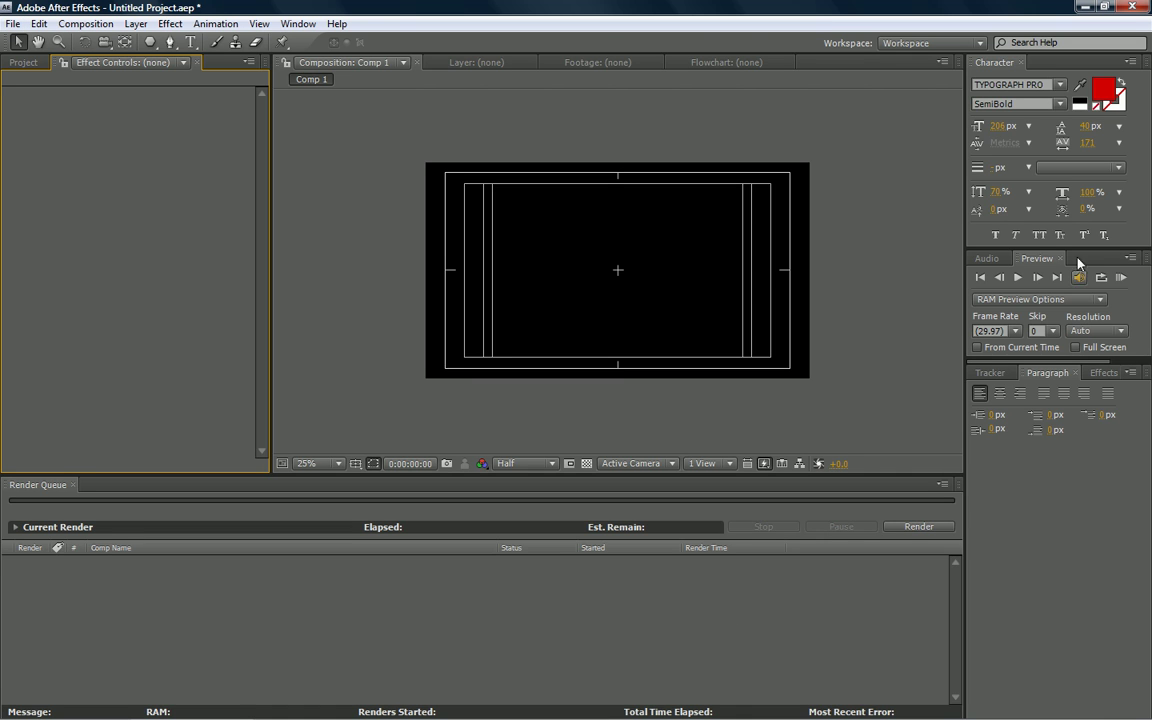
# Bring up the Project panel listing Comp 1 and the Solids folder in place of Effect Controls.
pyautogui.click(13, 23)
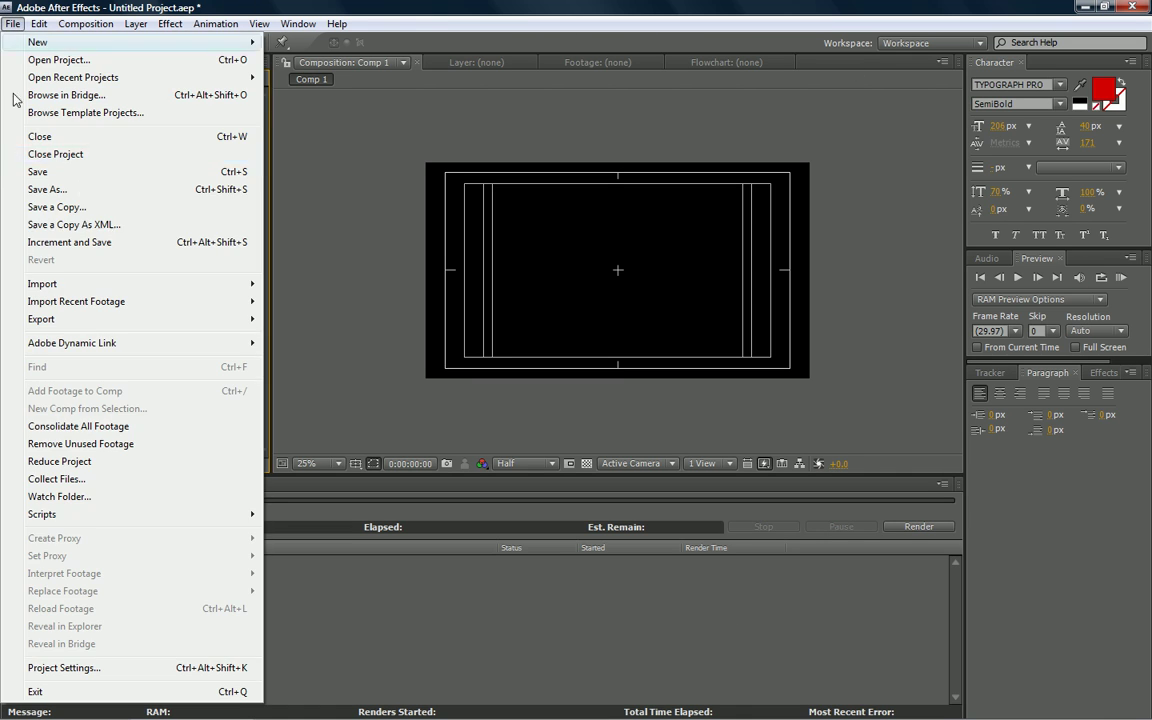
pyautogui.click(315, 221)
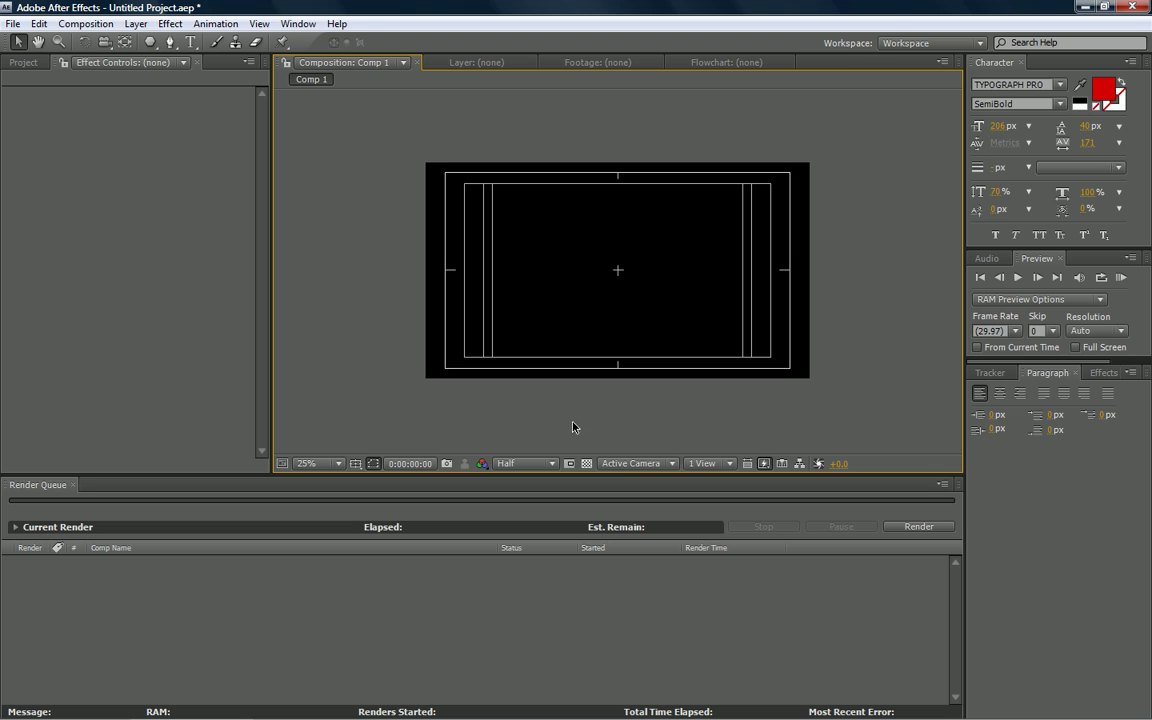
pyautogui.click(24, 62)
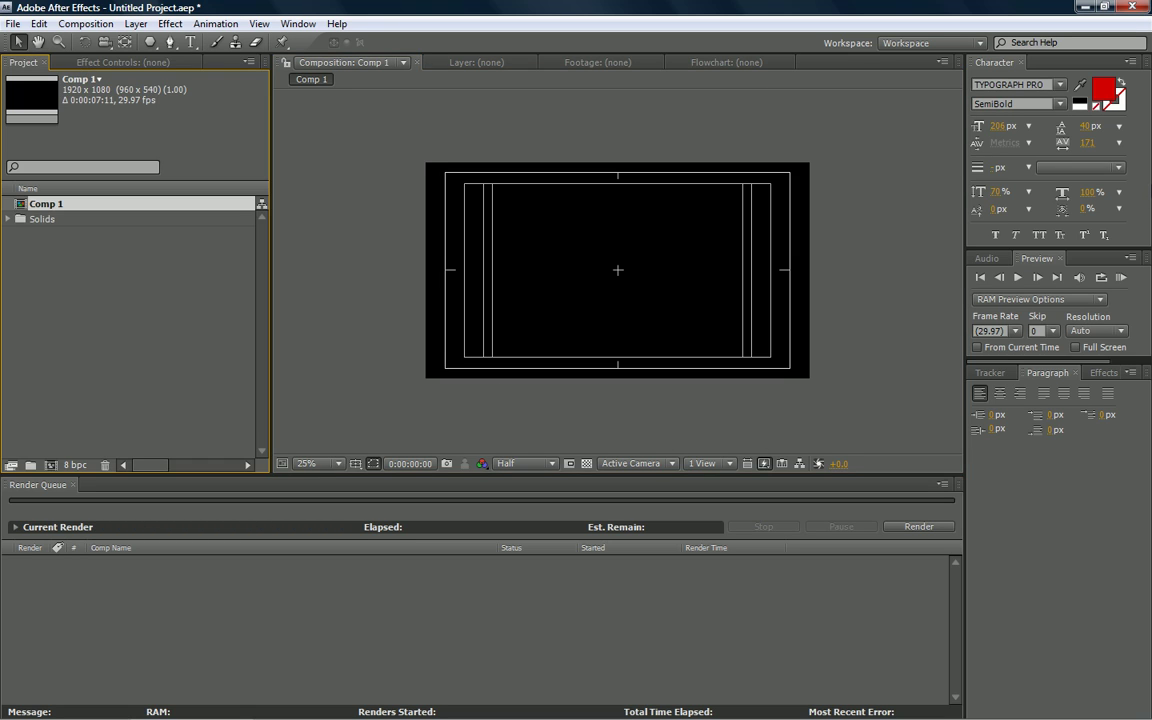
pyautogui.click(918, 44)
pyautogui.press('Escape')
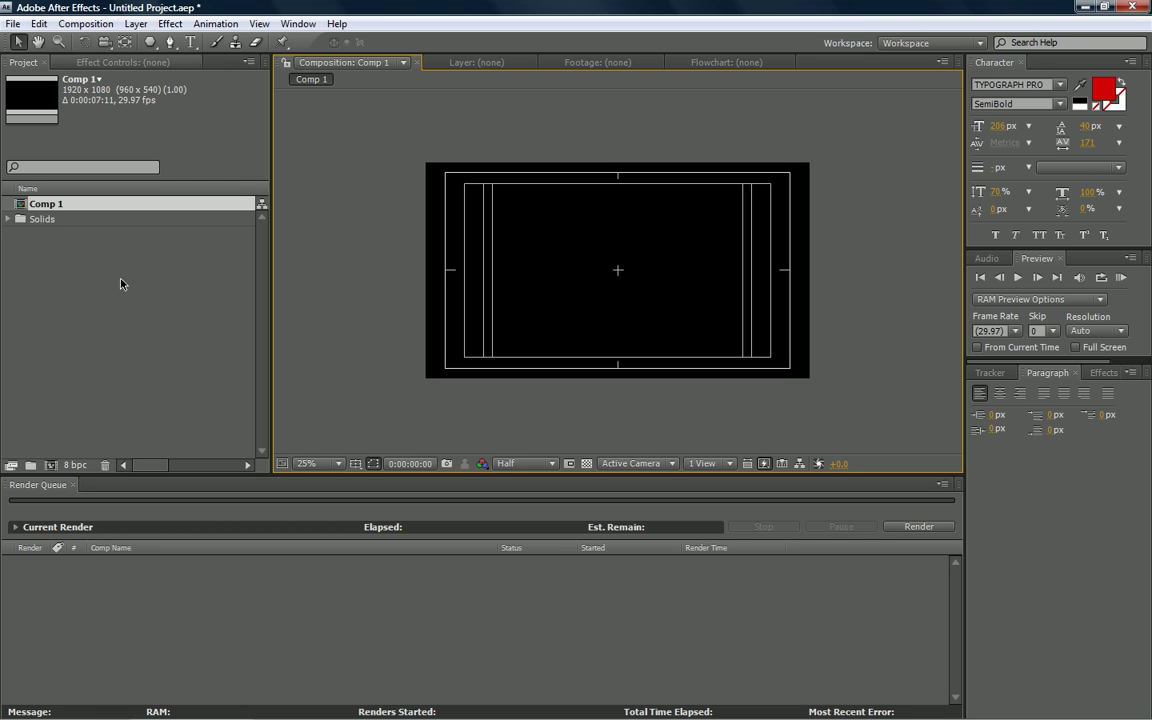
# Create a composition named 'test' using the HDTV 1080 29.97 preset with aspect ratio unlocked.
pyautogui.click(80, 24)
pyautogui.click(112, 44)
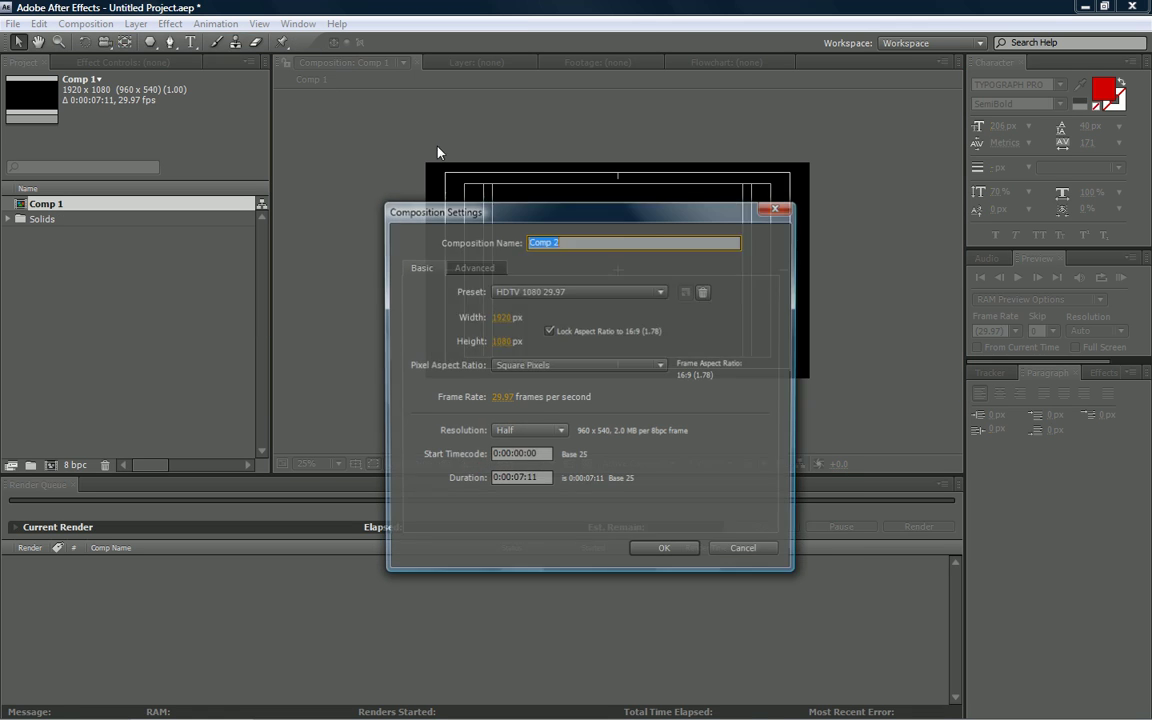
pyautogui.moveTo(562, 228)
pyautogui.mouseDown()
pyautogui.moveTo(502, 213)
pyautogui.moveTo(584, 230)
pyautogui.mouseUp()
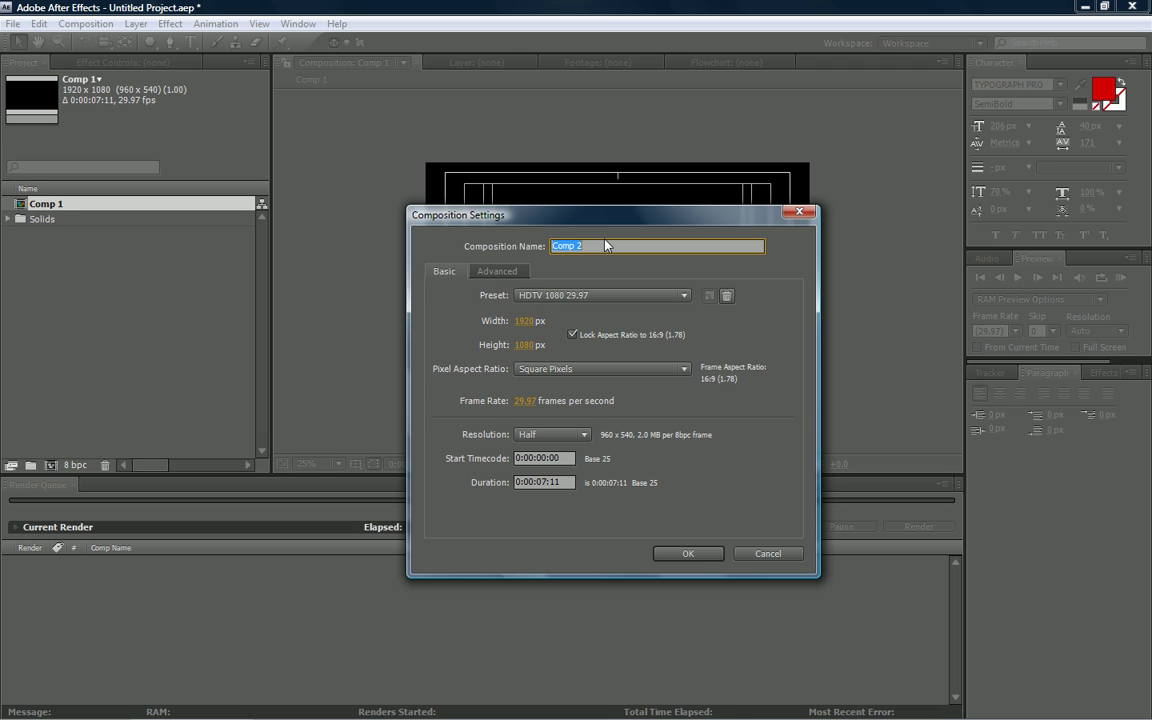
pyautogui.write('test')
pyautogui.click(684, 295)
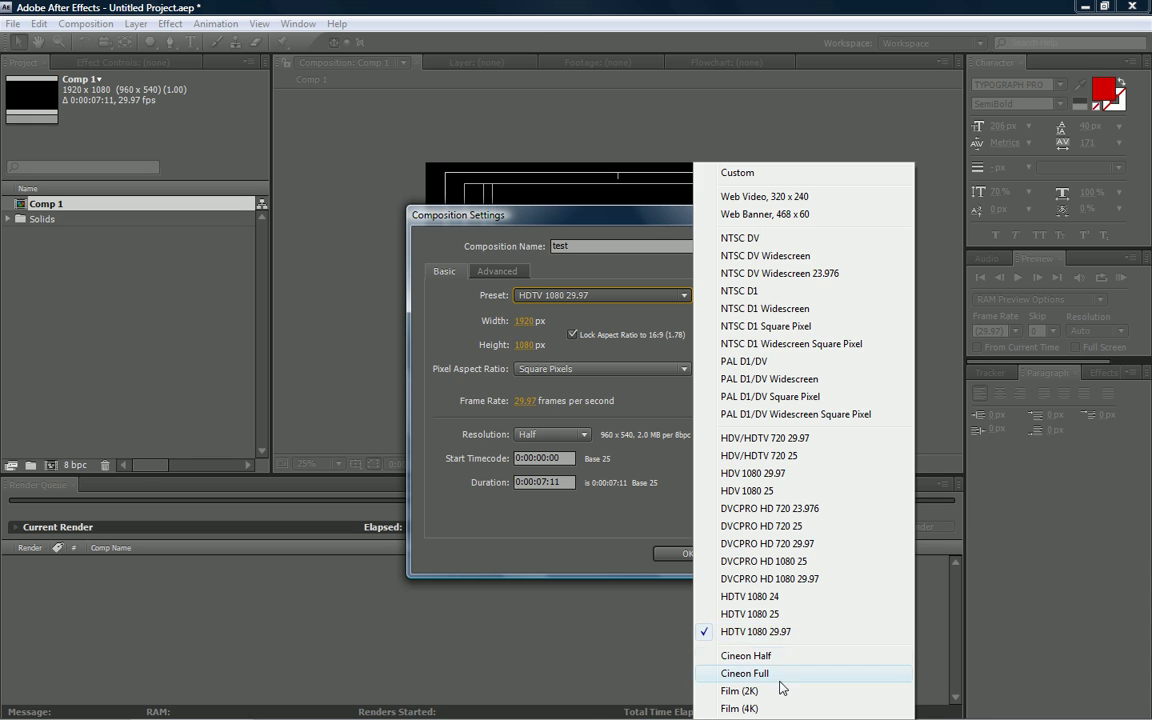
pyautogui.click(810, 637)
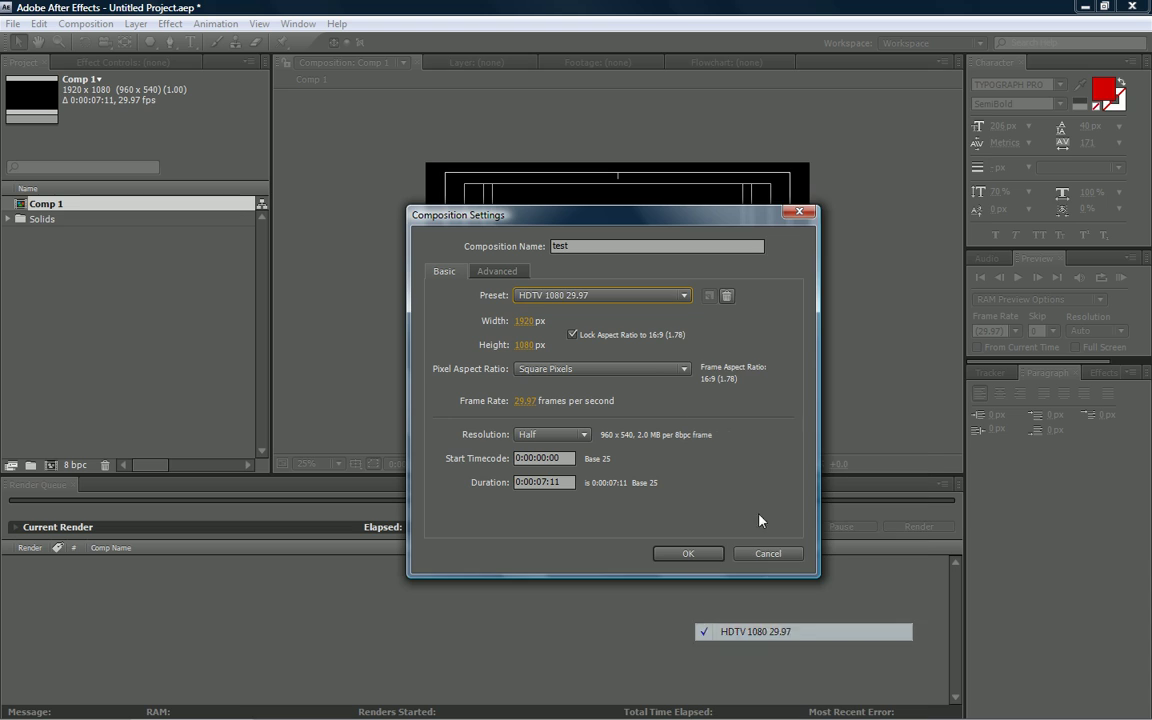
pyautogui.click(571, 334)
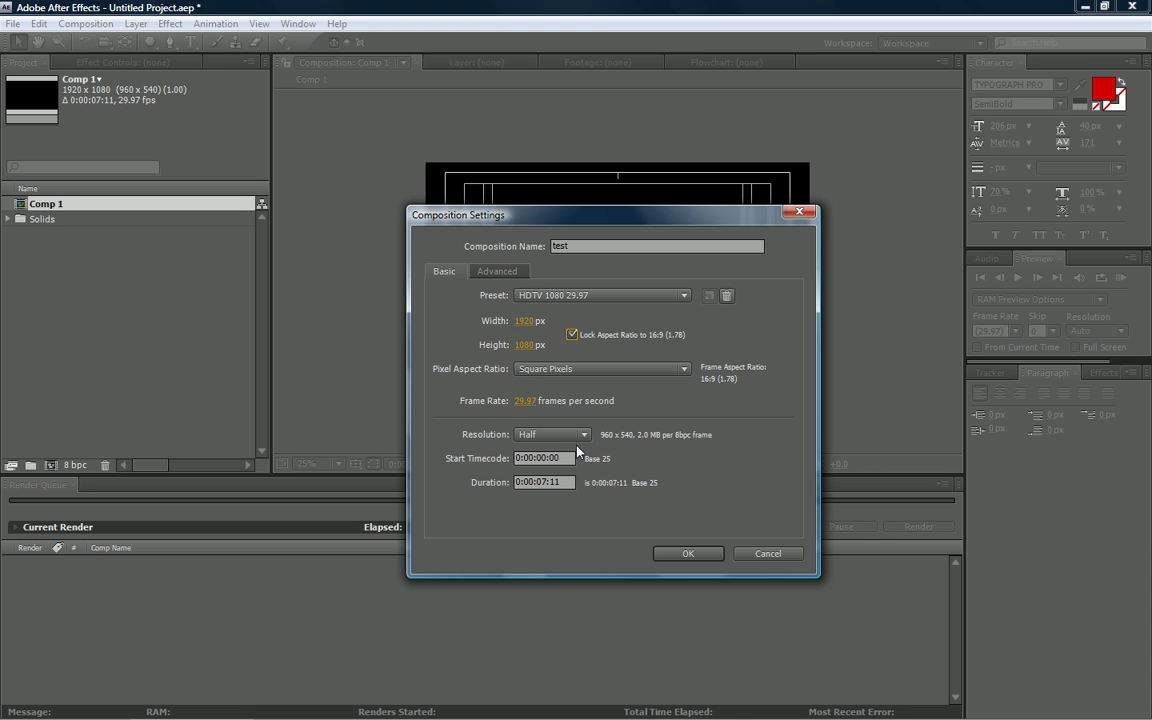
pyautogui.click(686, 554)
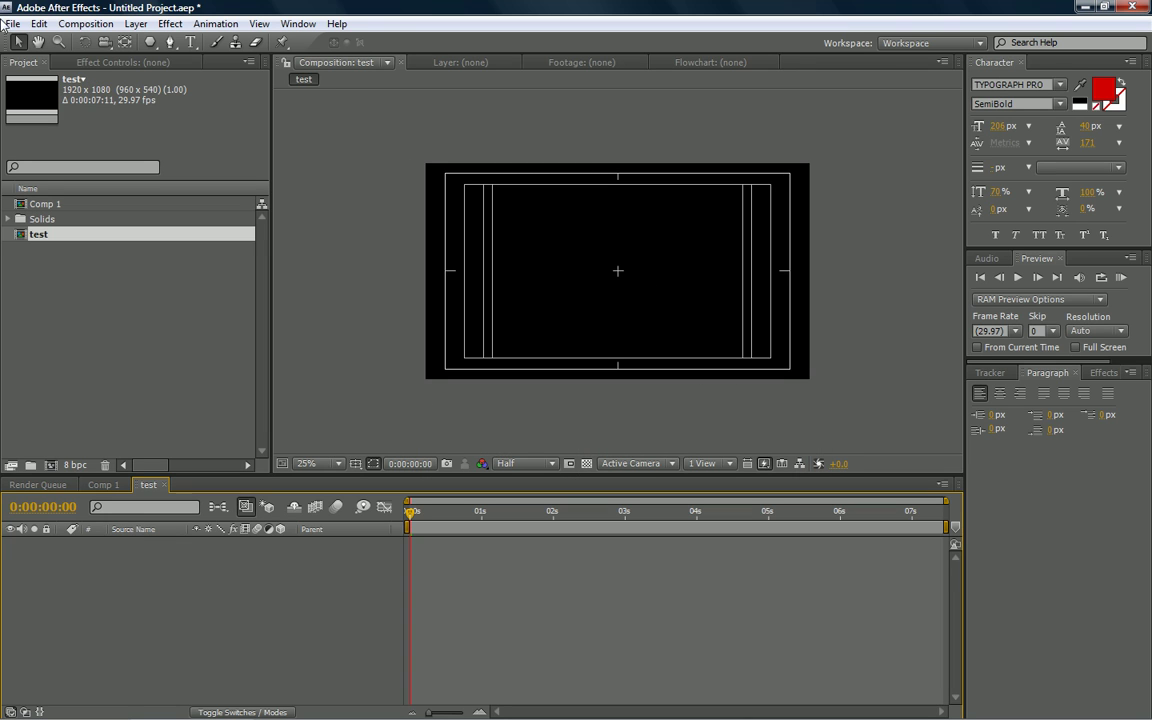
pyautogui.scroll(2, 478, 334)
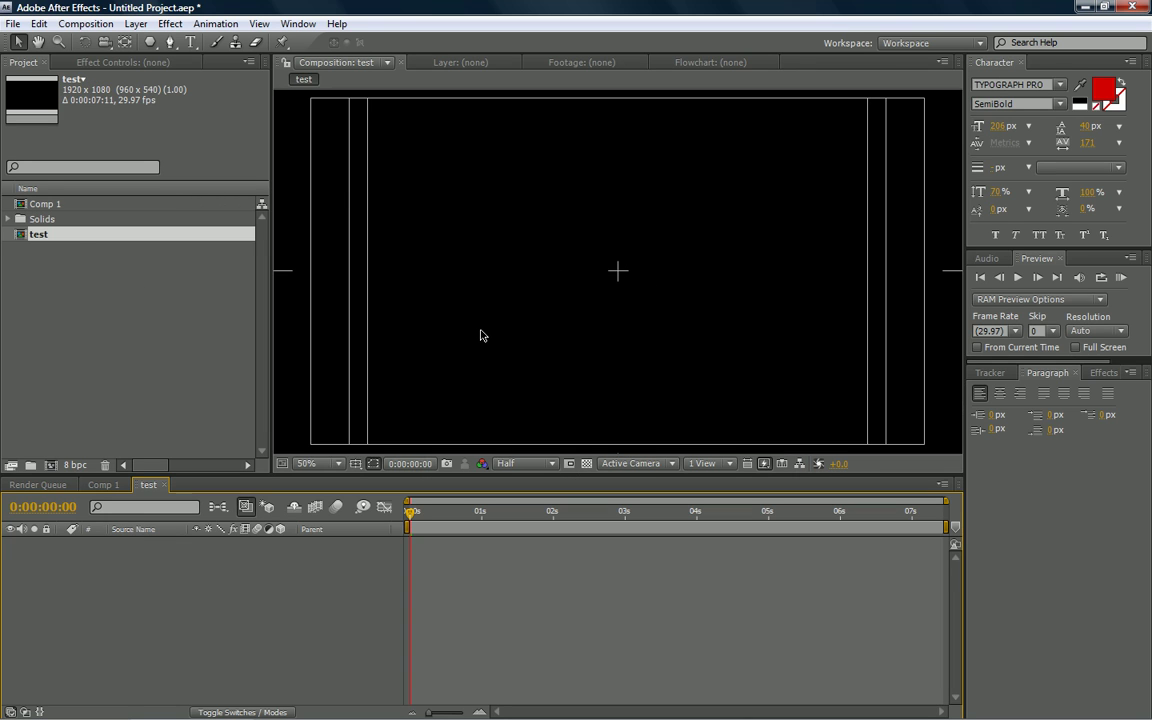
pyautogui.scroll(-2, 473, 339)
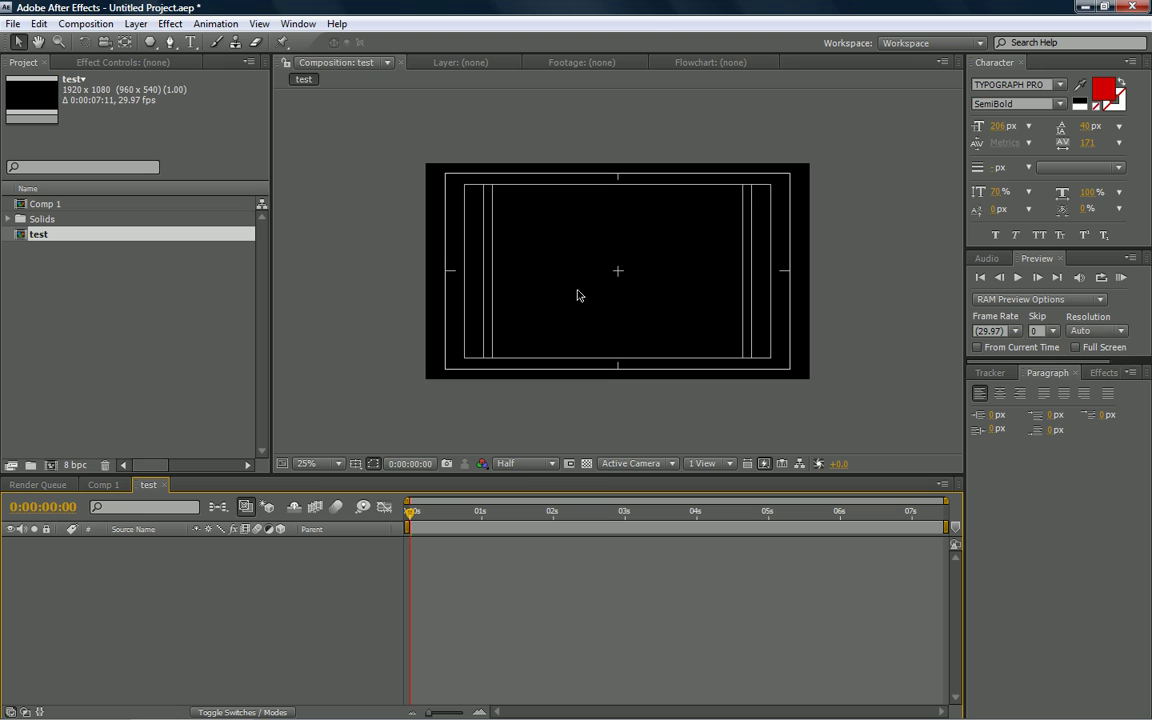
pyautogui.scroll(2, 545, 310)
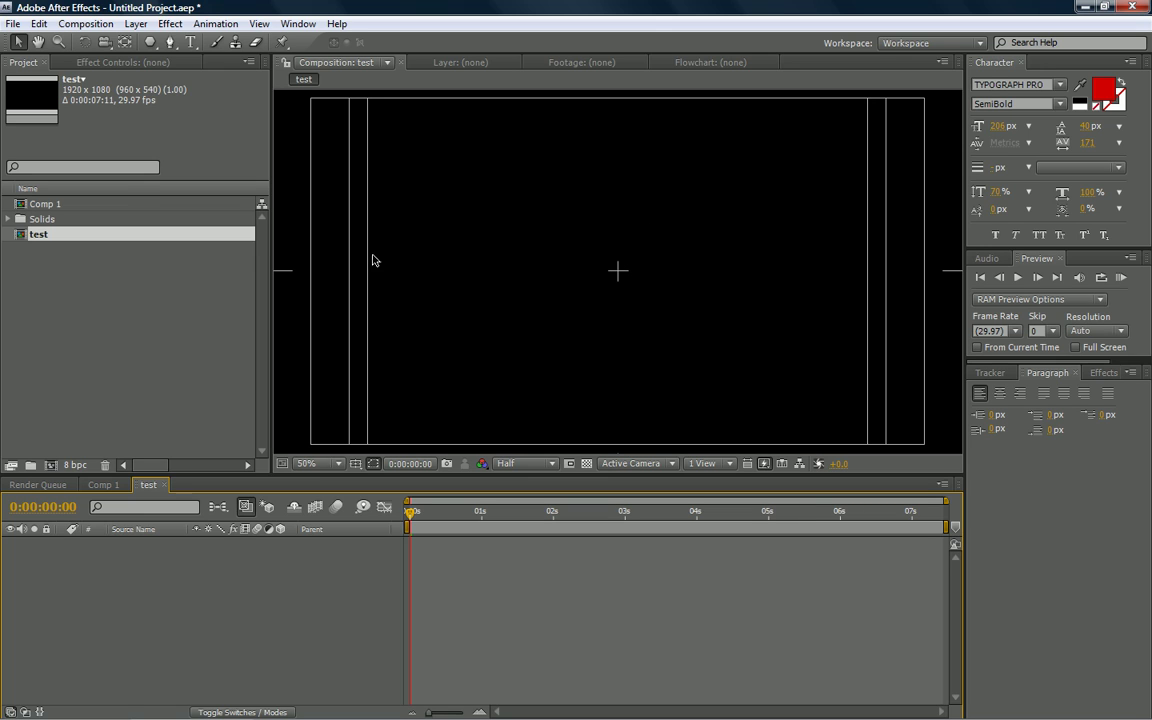
pyautogui.scroll(-2, 373, 257)
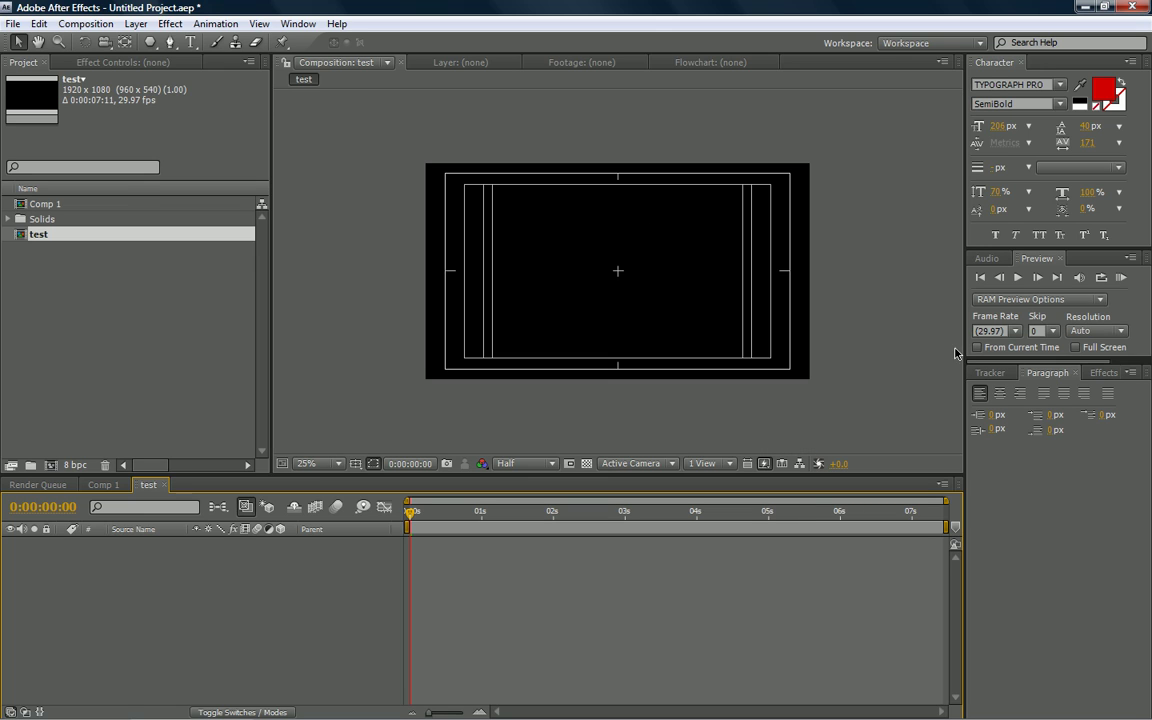
pyautogui.click(164, 485)
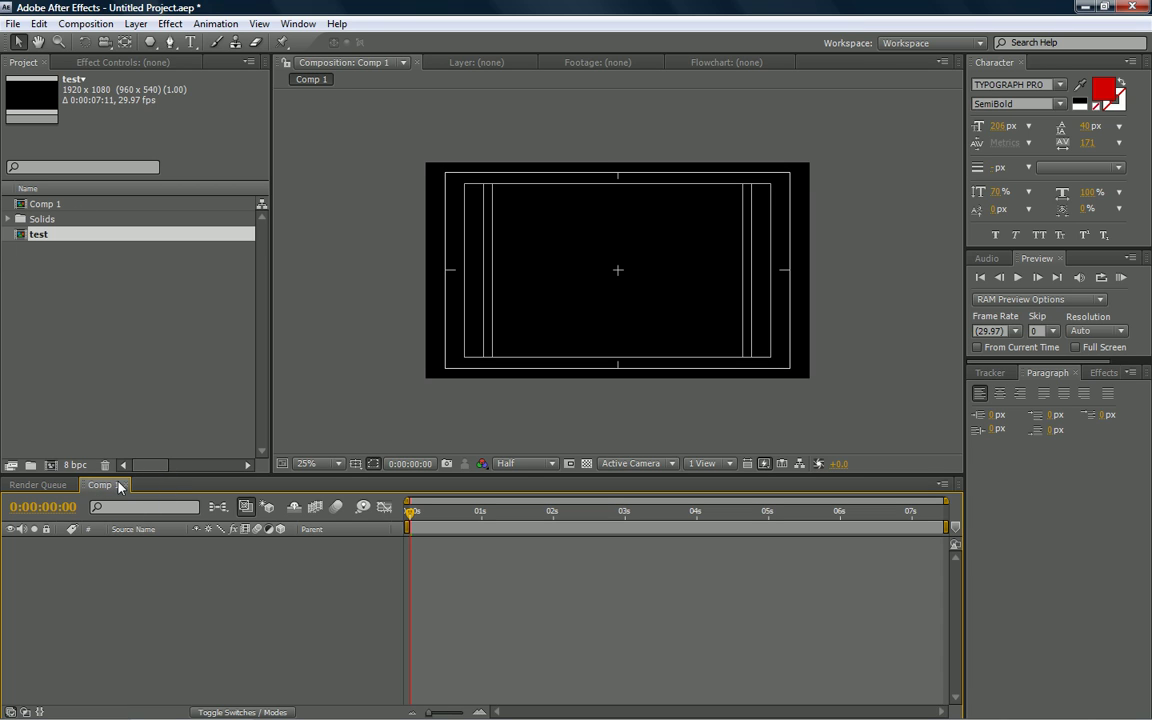
pyautogui.doubleClick(36, 244)
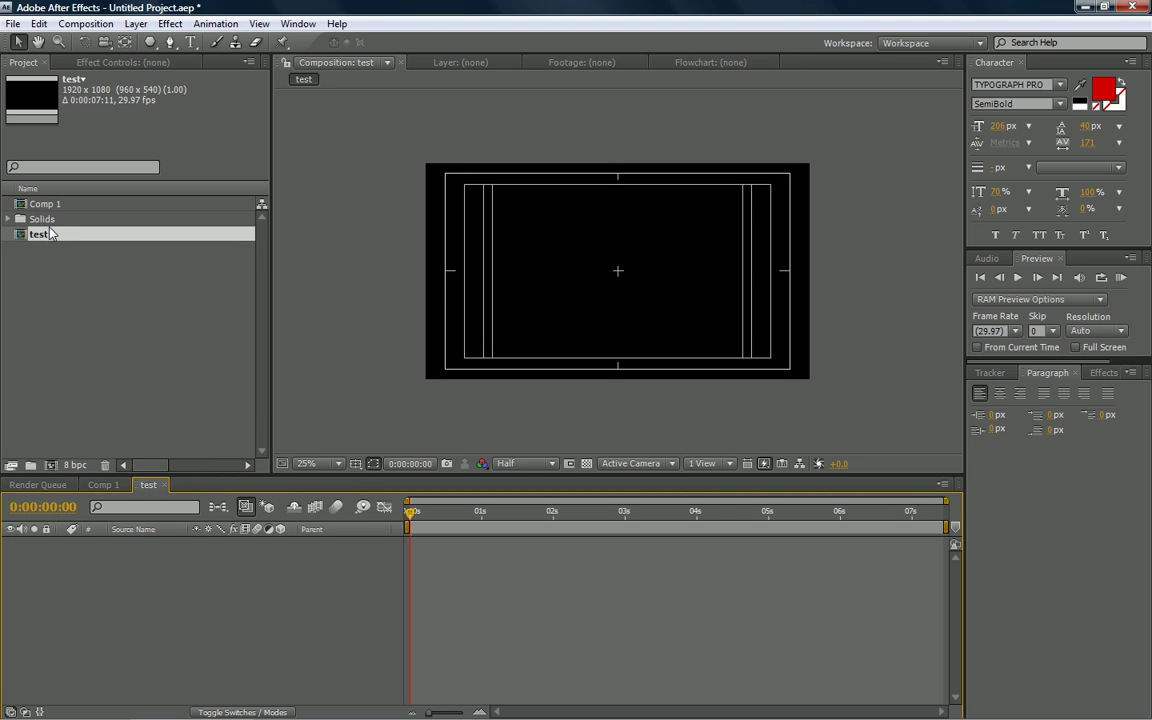
# In Project Settings, change the colour depth from 8 to 16 bits per channel.
pyautogui.rightClick(50, 232)
pyautogui.click(72, 420)
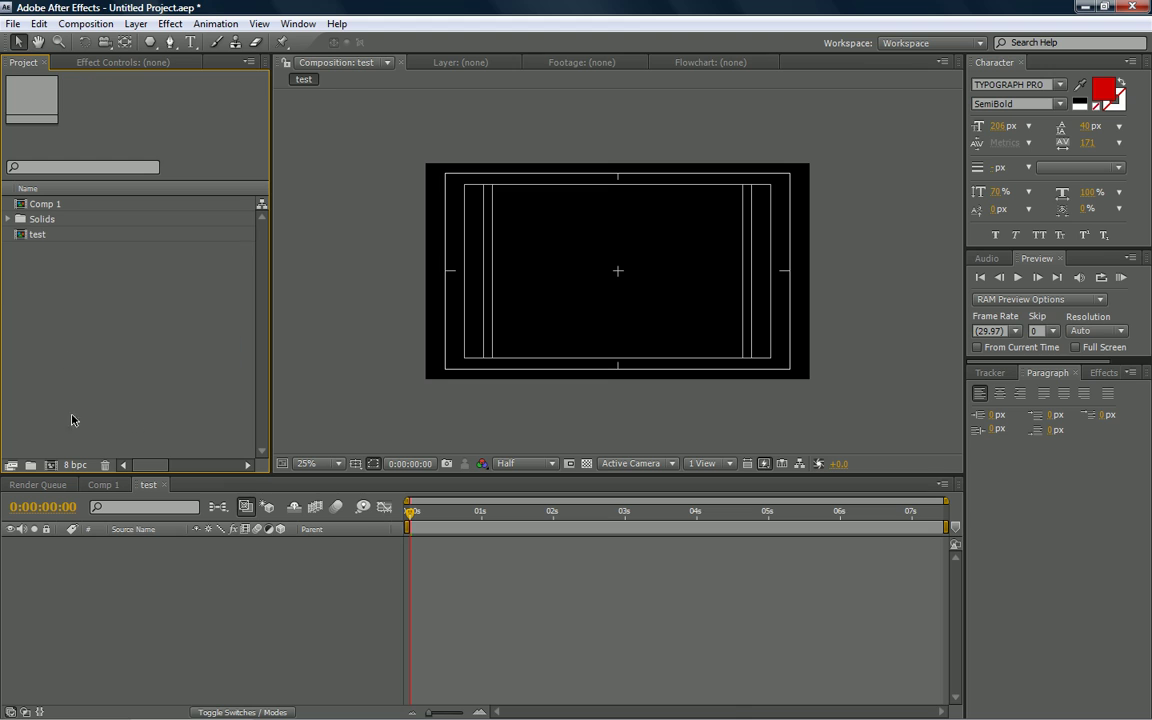
pyautogui.click(75, 466)
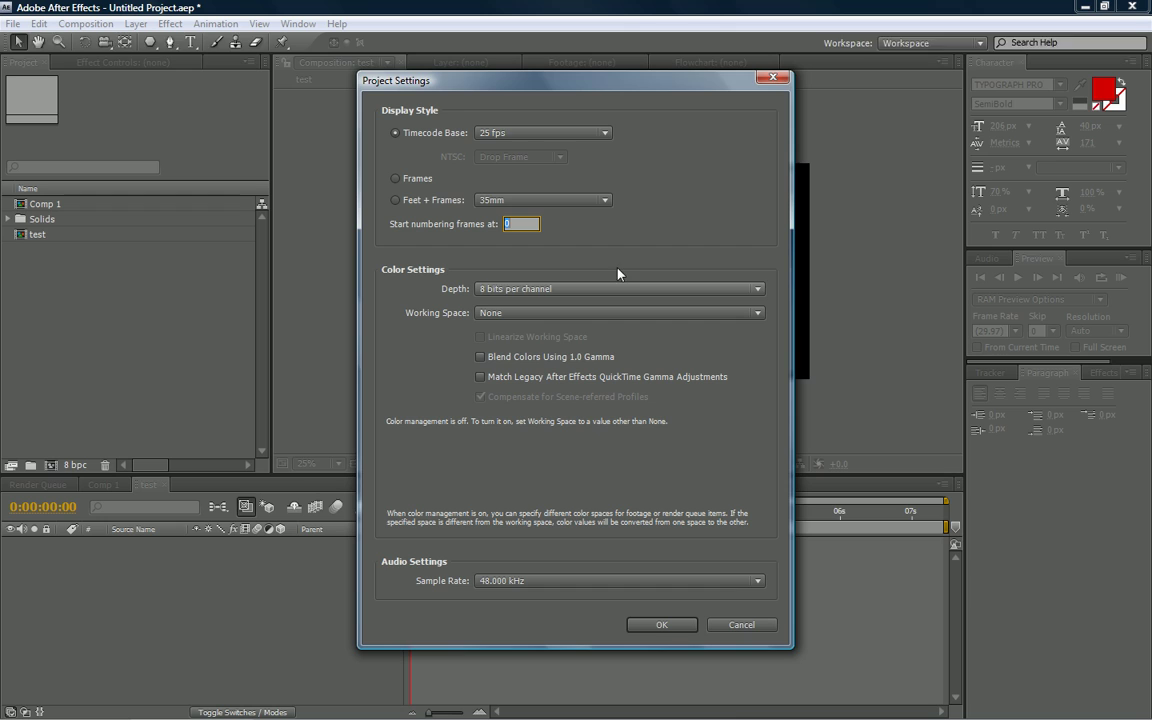
pyautogui.moveTo(470, 87); pyautogui.dragTo(516, 146)
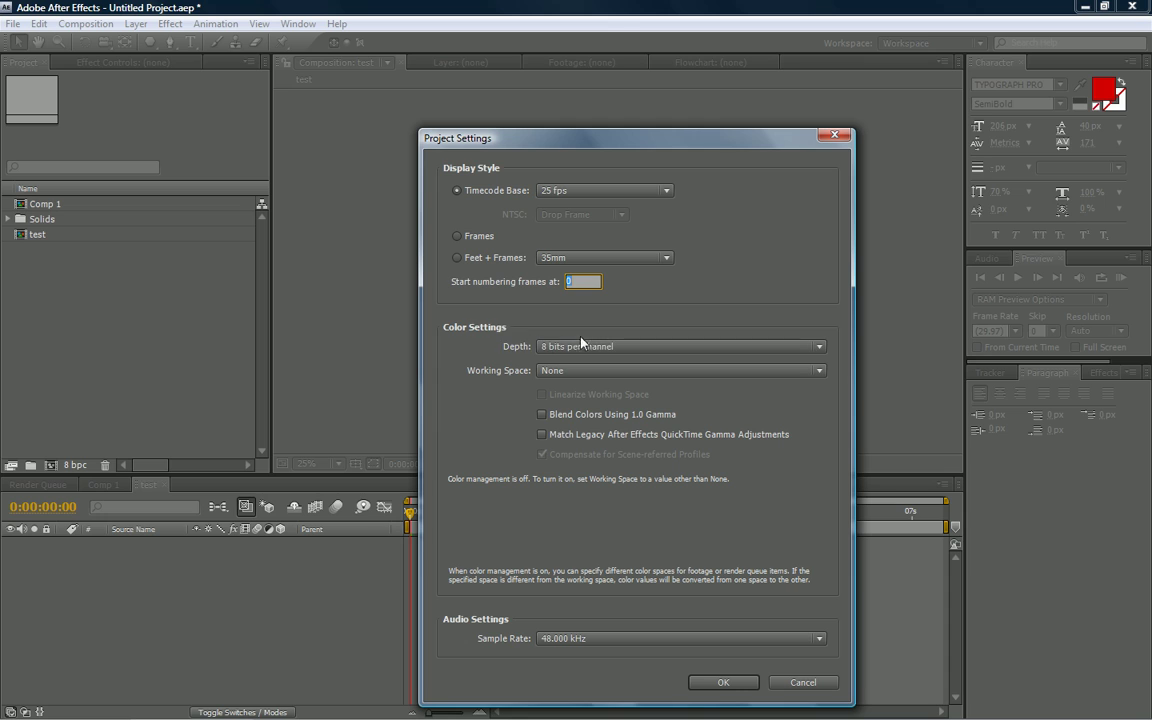
pyautogui.click(555, 346)
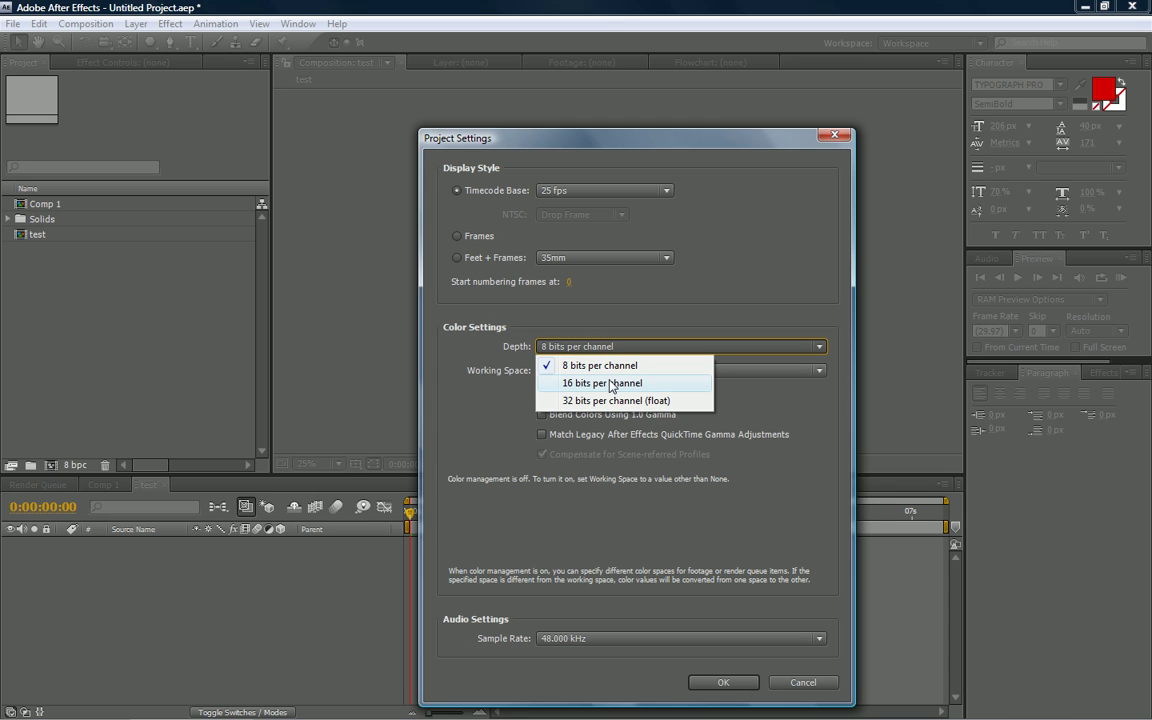
pyautogui.click(608, 388)
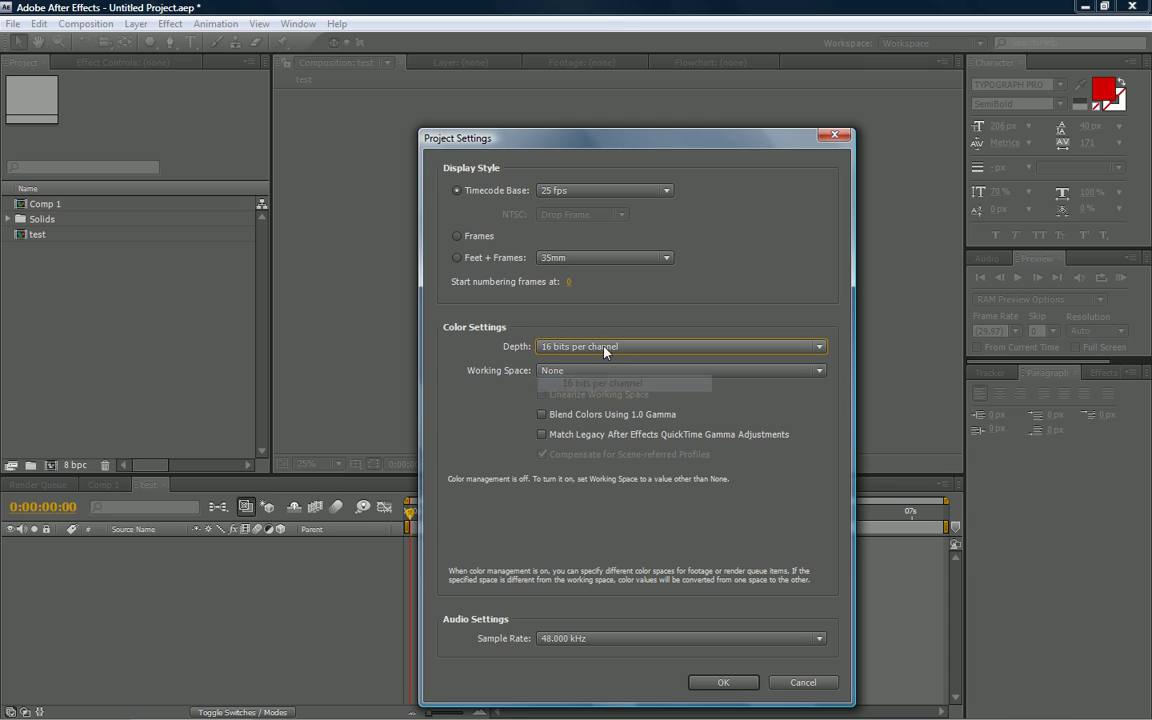
pyautogui.moveTo(600, 138); pyautogui.dragTo(226, 32)
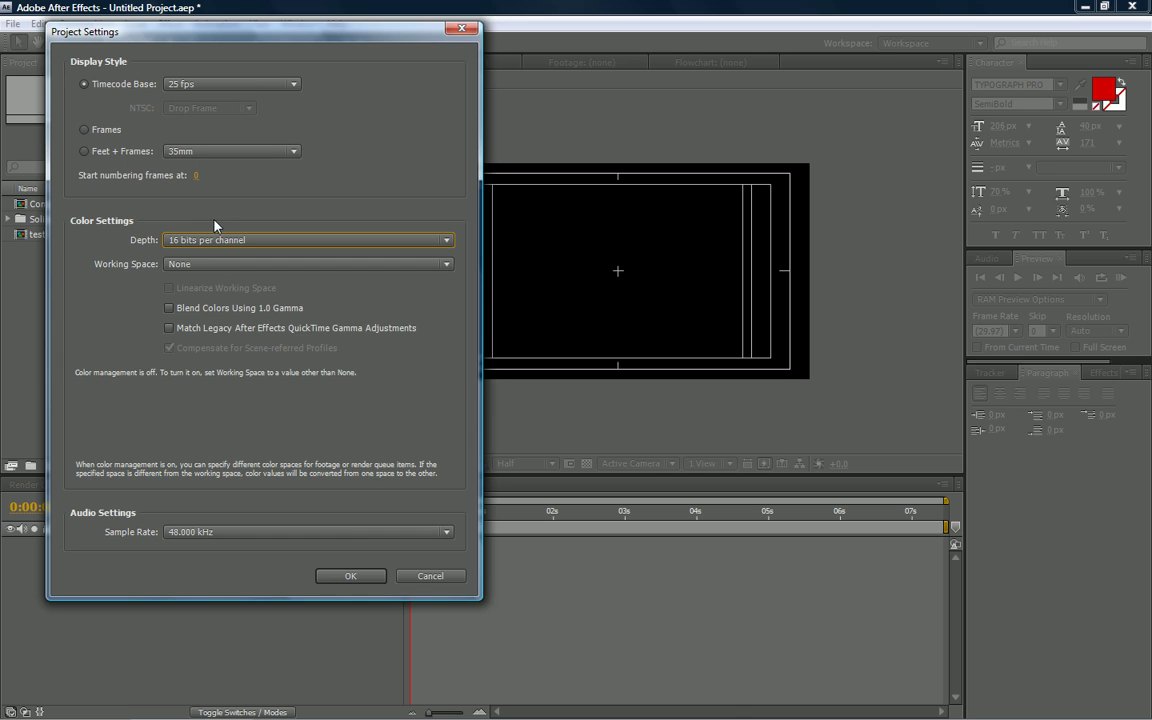
pyautogui.click(245, 240)
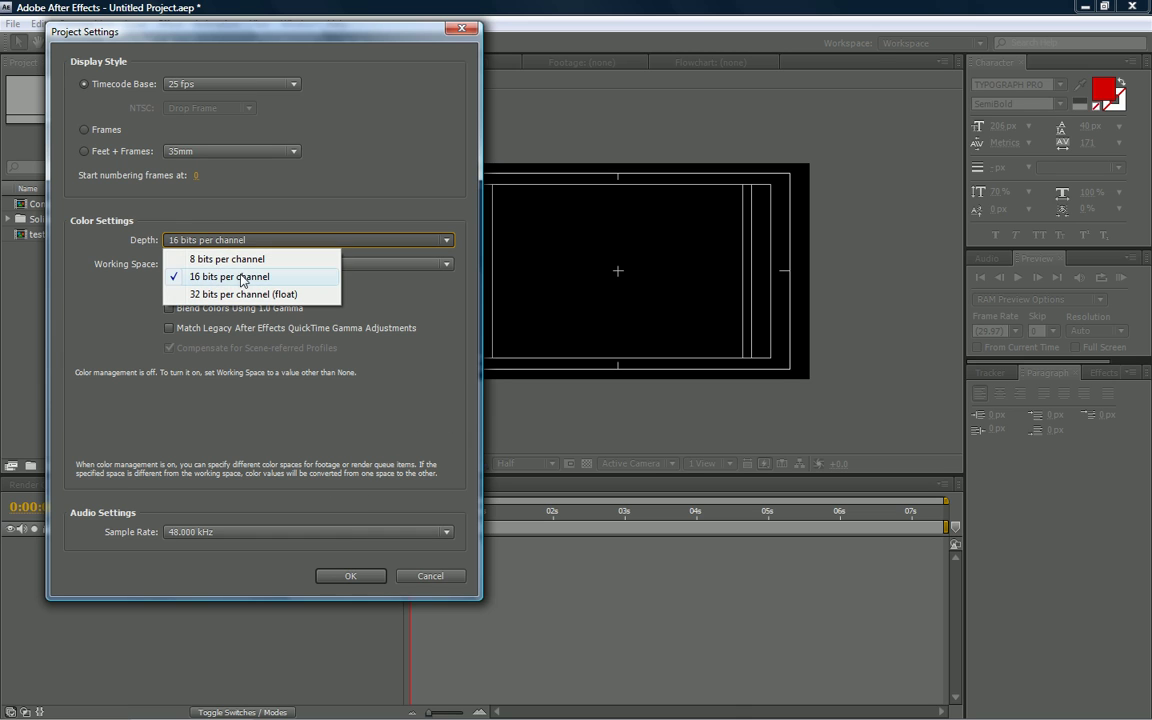
pyautogui.click(241, 277)
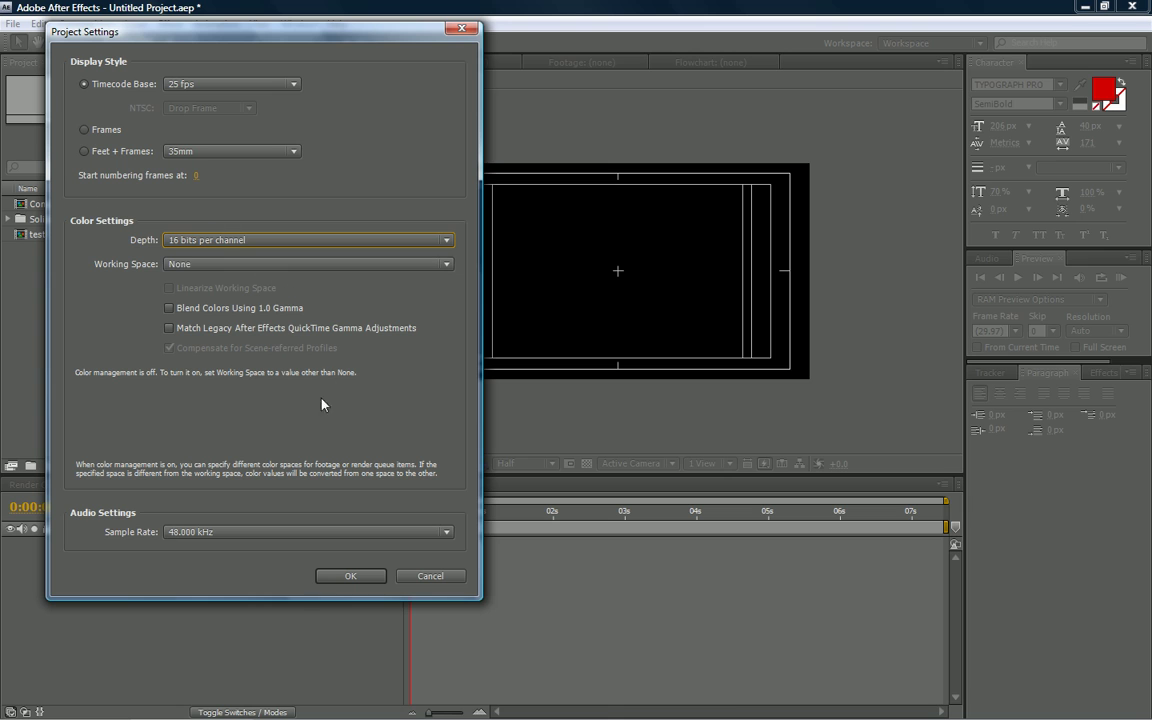
# Apply the 16-bit project settings and zoom the composition viewer in to 50%.
pyautogui.click(368, 578)
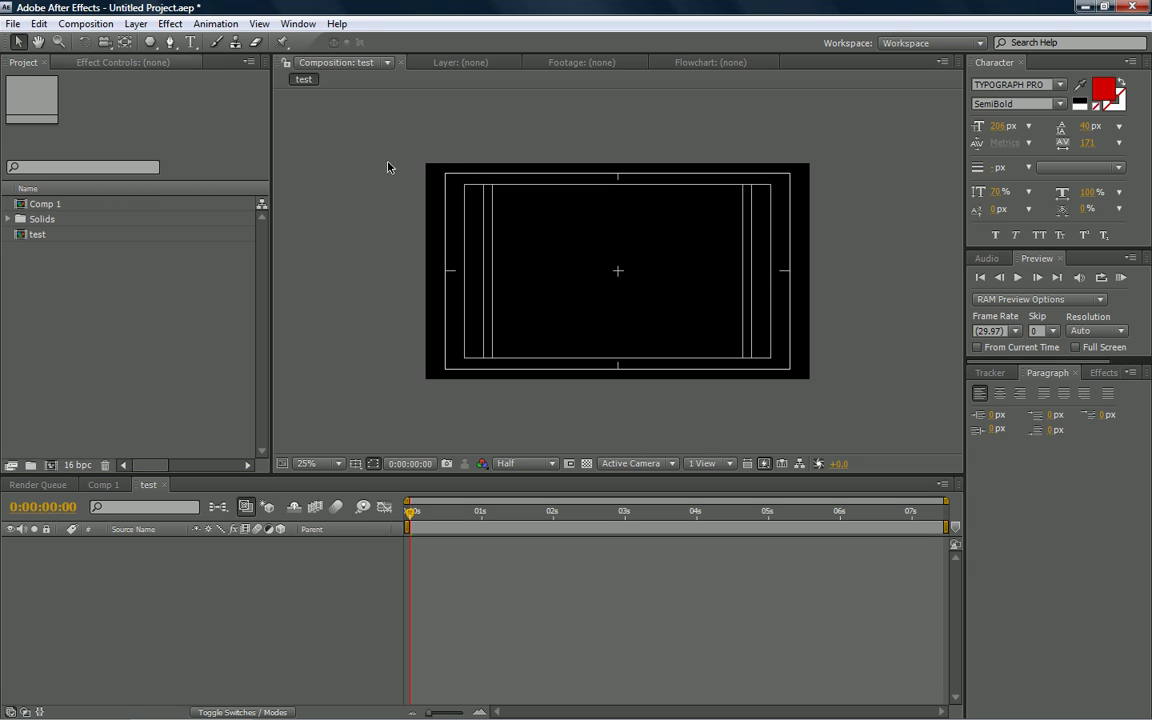
pyautogui.hotkey('ctrl', '0')
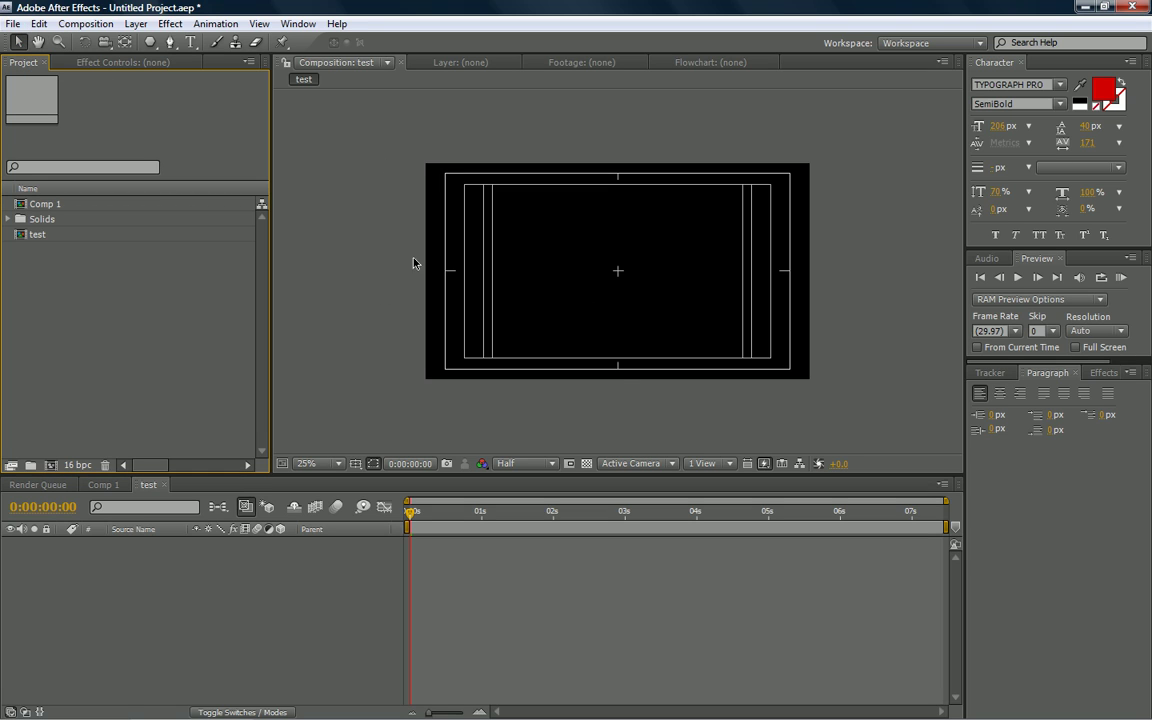
pyautogui.click(773, 352)
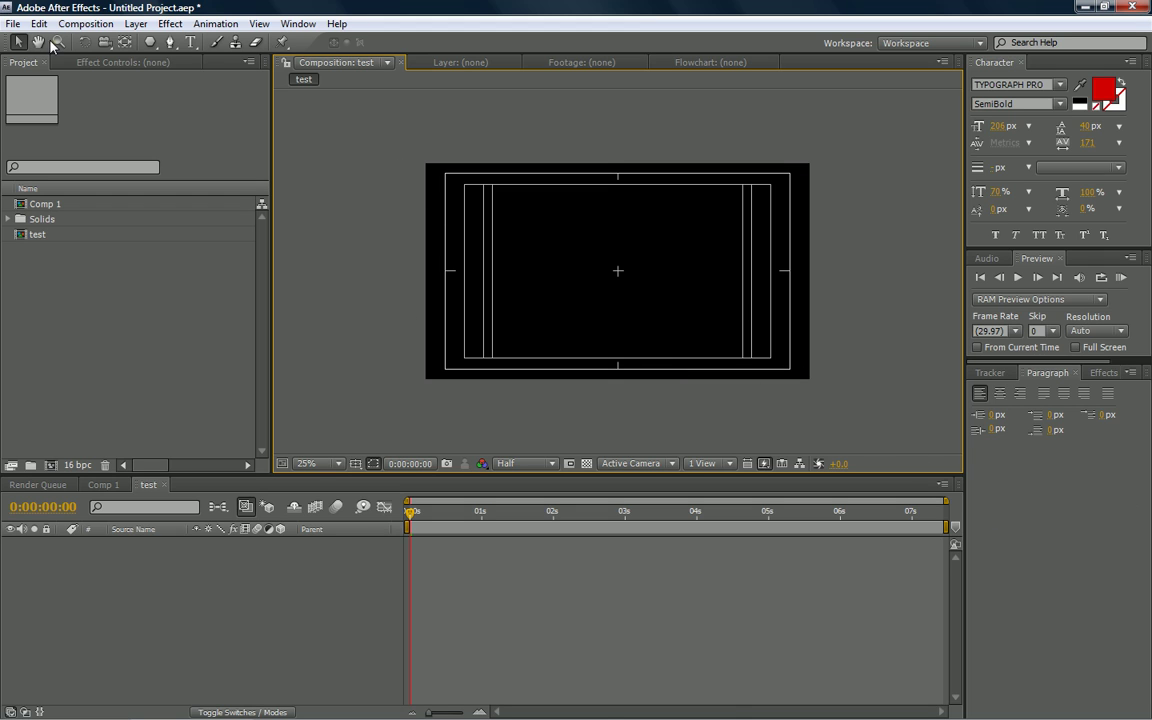
pyautogui.click(38, 41)
pyautogui.moveTo(713, 380); pyautogui.dragTo(935, 336)
pyautogui.press('.')
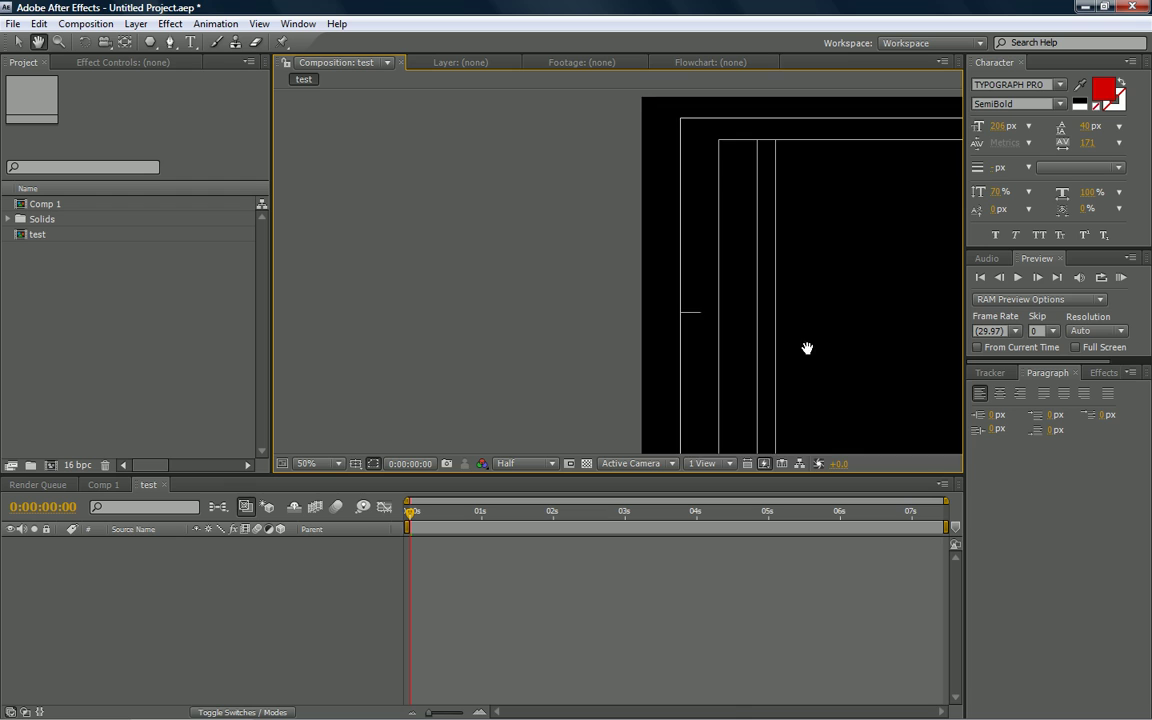
# Pan around the enlarged composition and recentre it in the viewer.
pyautogui.moveTo(807, 348); pyautogui.dragTo(748, 362)
pyautogui.moveTo(815, 278); pyautogui.dragTo(510, 62)
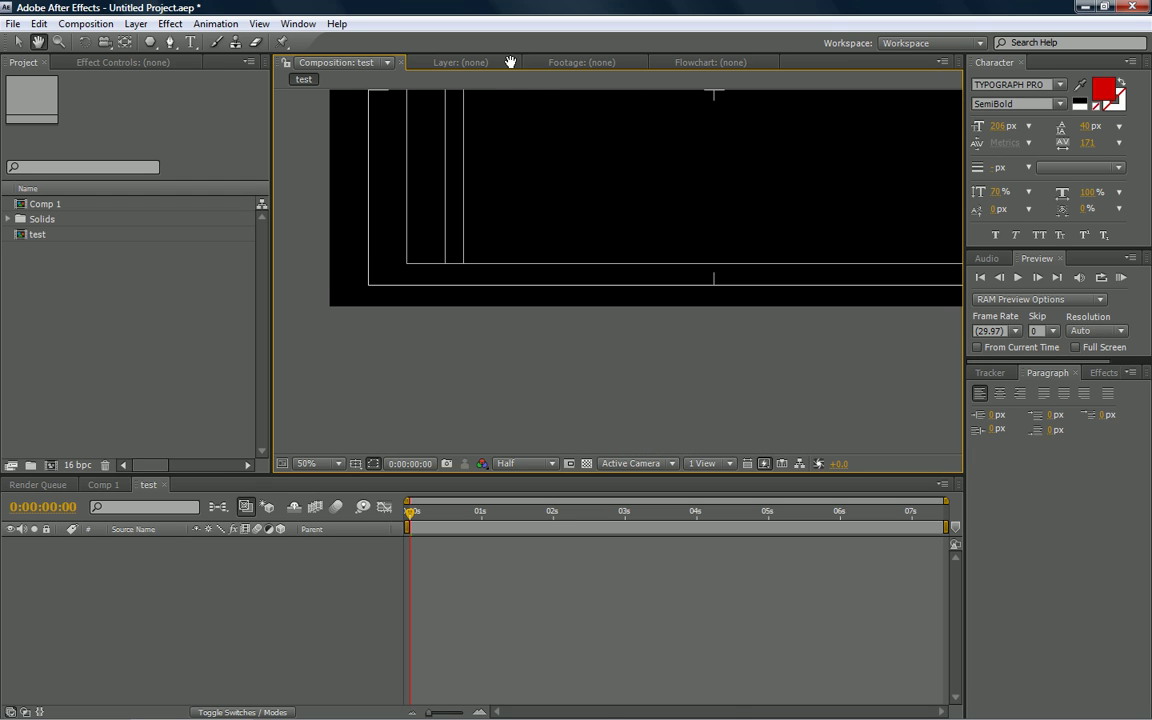
pyautogui.scroll(-2, 550, 213)
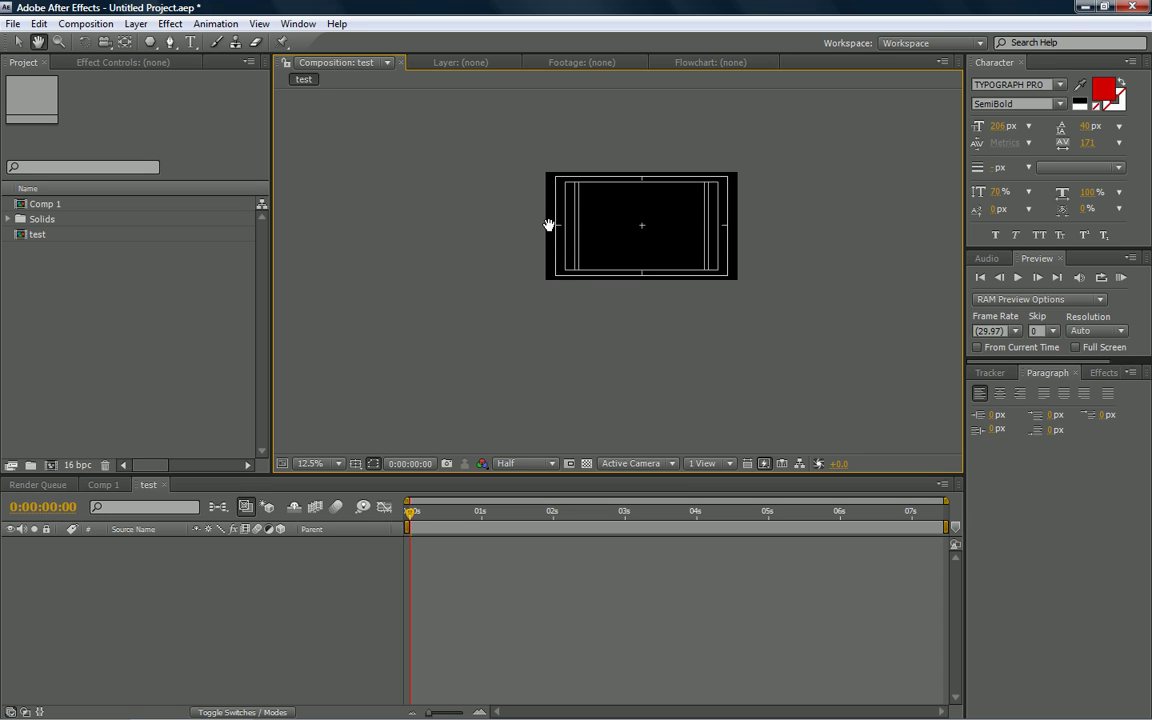
pyautogui.moveTo(549, 224); pyautogui.dragTo(589, 249)
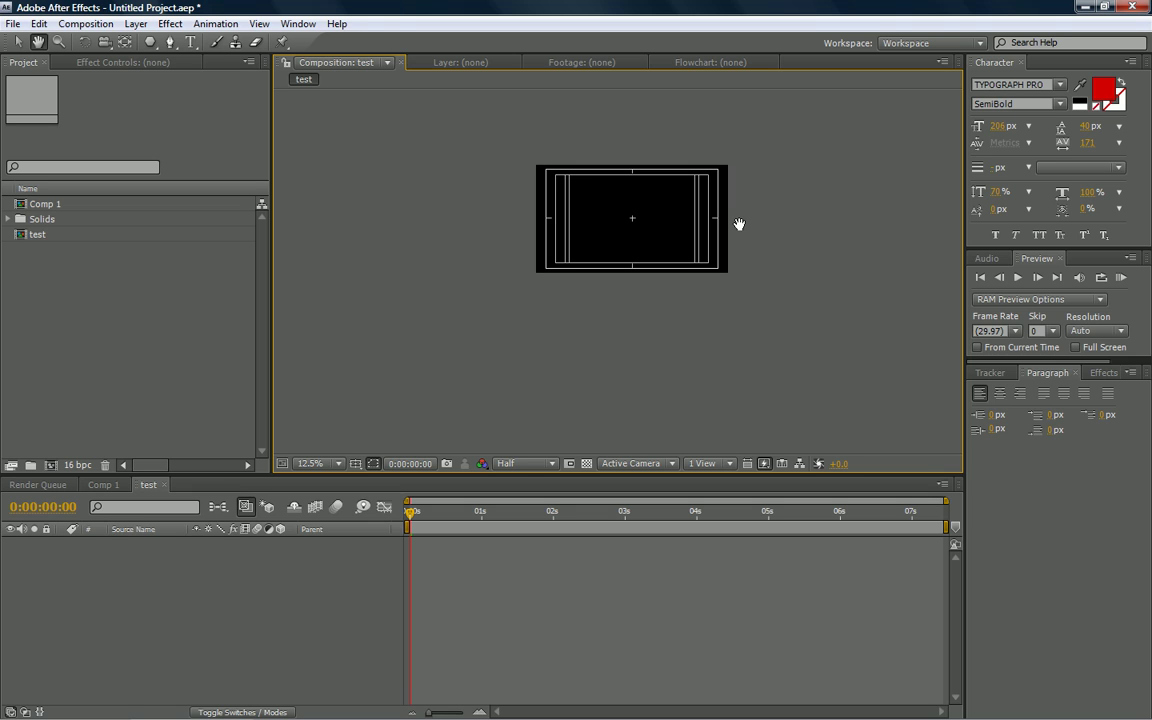
pyautogui.scroll(6, 595, 300)
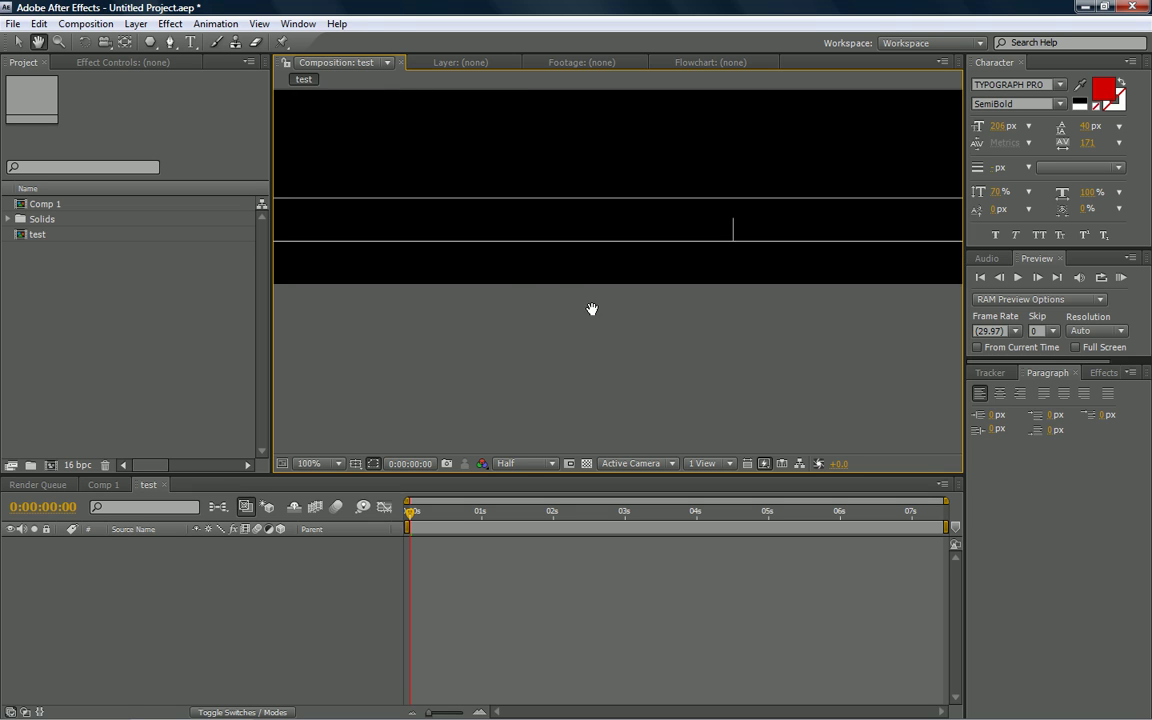
pyautogui.scroll(-6, 592, 309)
pyautogui.rightClick(566, 250)
pyautogui.click(432, 302)
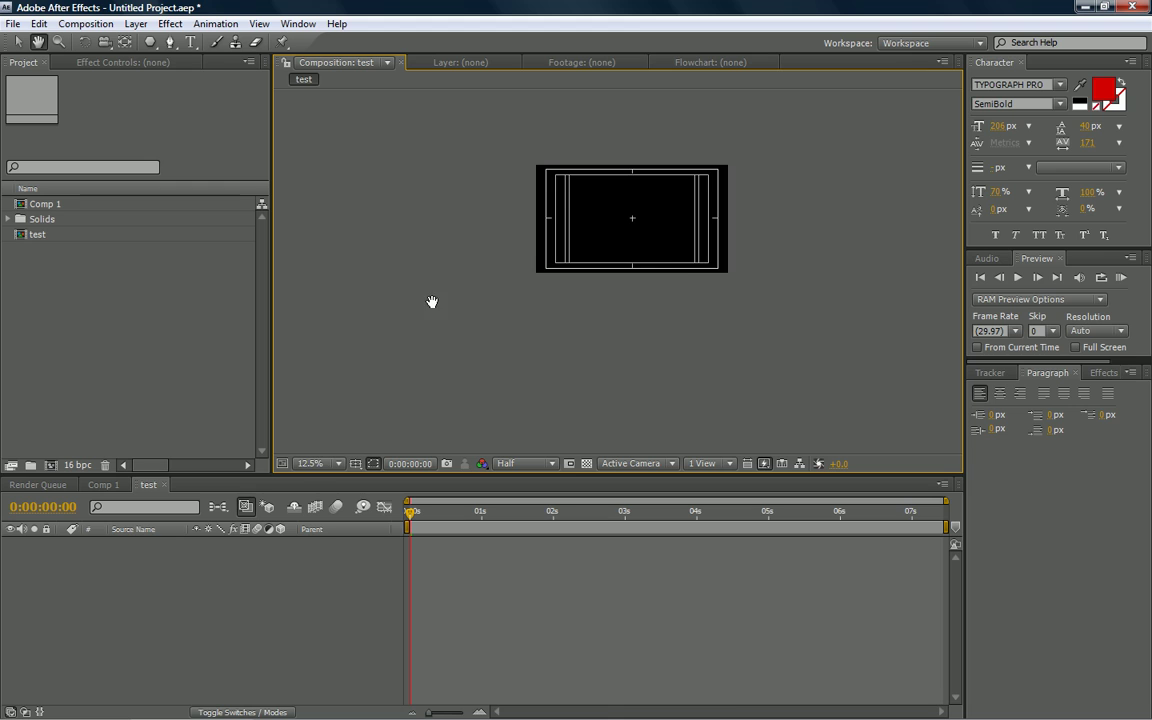
pyautogui.scroll(6, 681, 275)
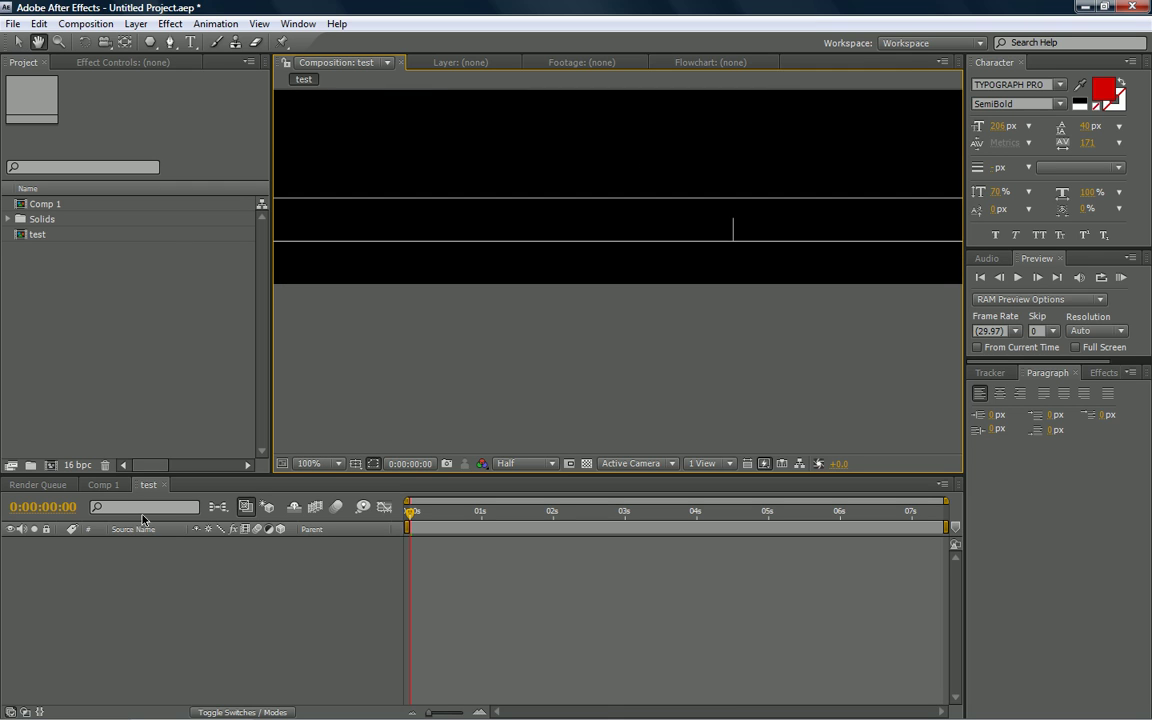
# Try 1.5% and 400% magnification, then fit the whole composition in the viewer.
pyautogui.click(329, 466)
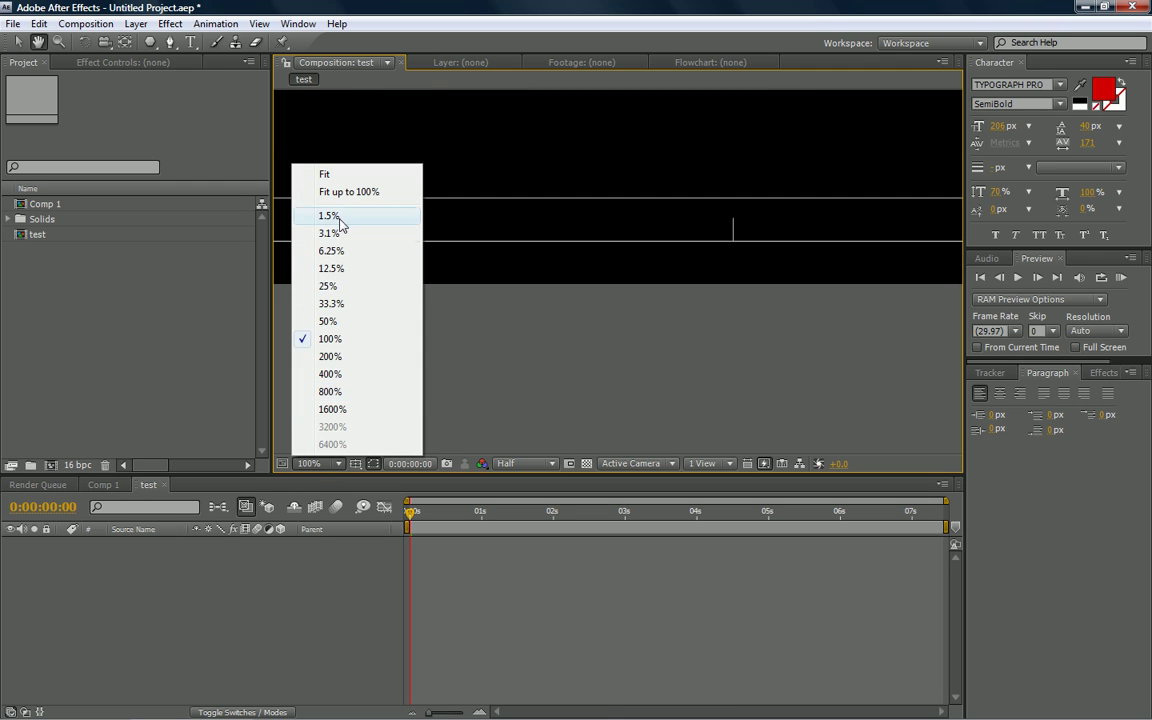
pyautogui.click(329, 214)
pyautogui.click(326, 466)
pyautogui.click(330, 374)
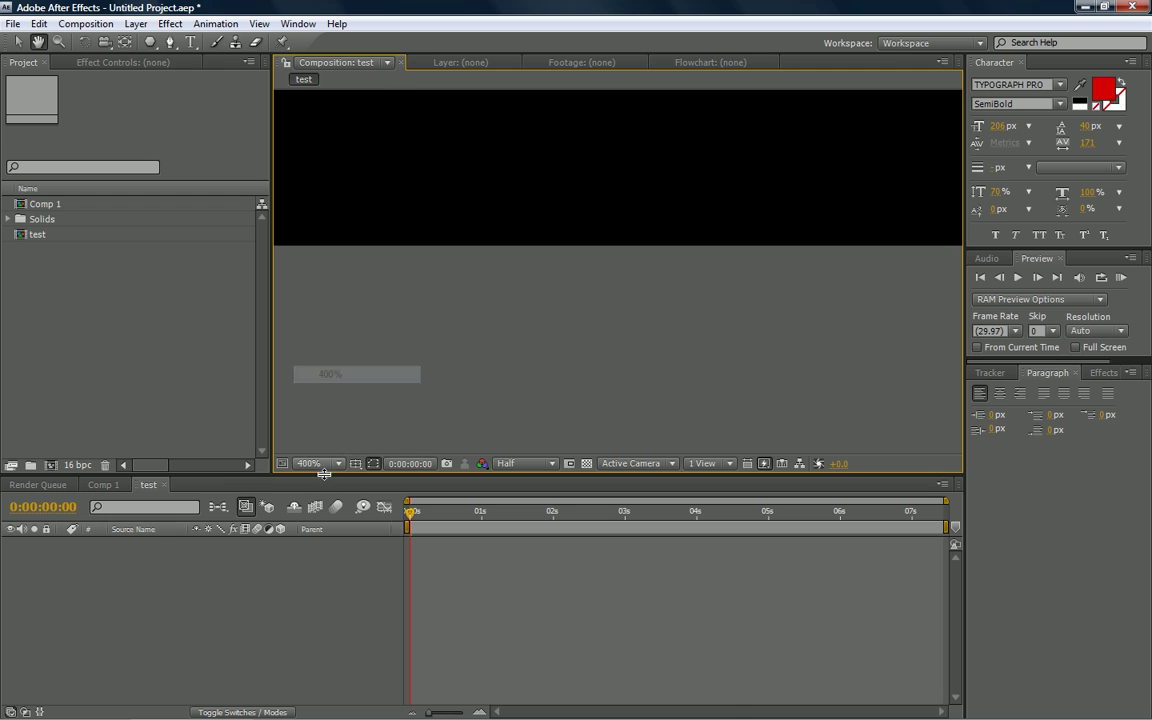
pyautogui.click(326, 466)
pyautogui.click(345, 191)
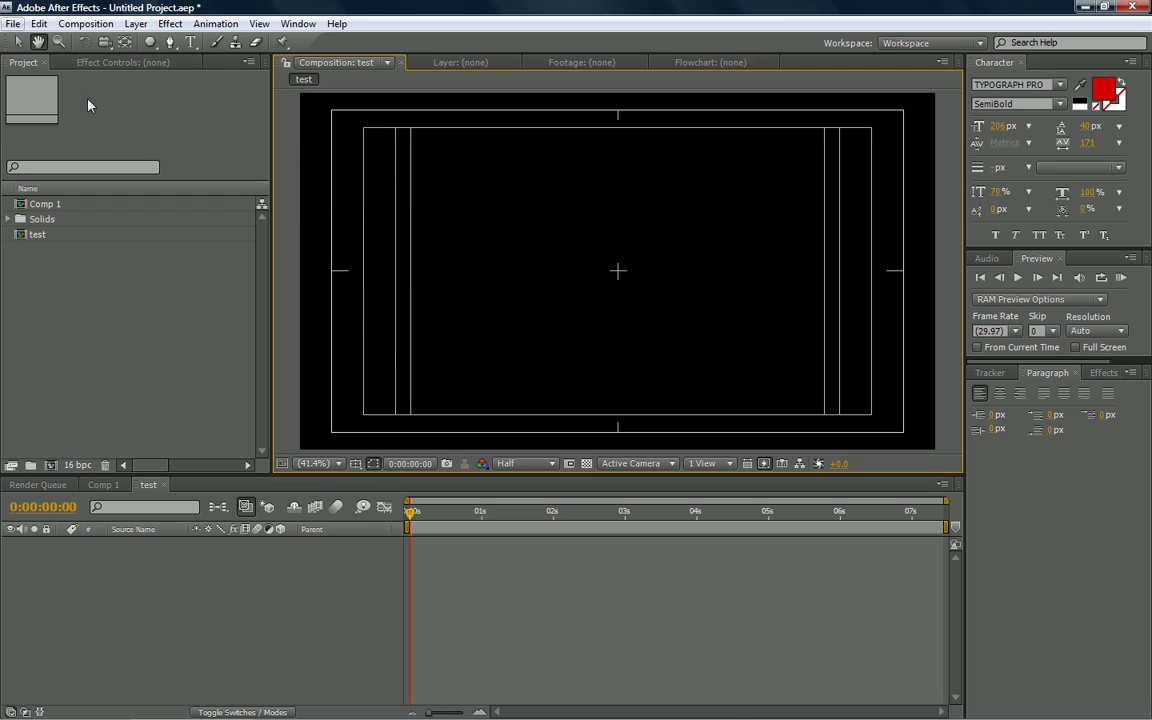
# Return to the Selection tool and toggle the title/action-safe guides off and back on.
pyautogui.click(17, 42)
pyautogui.click(373, 464)
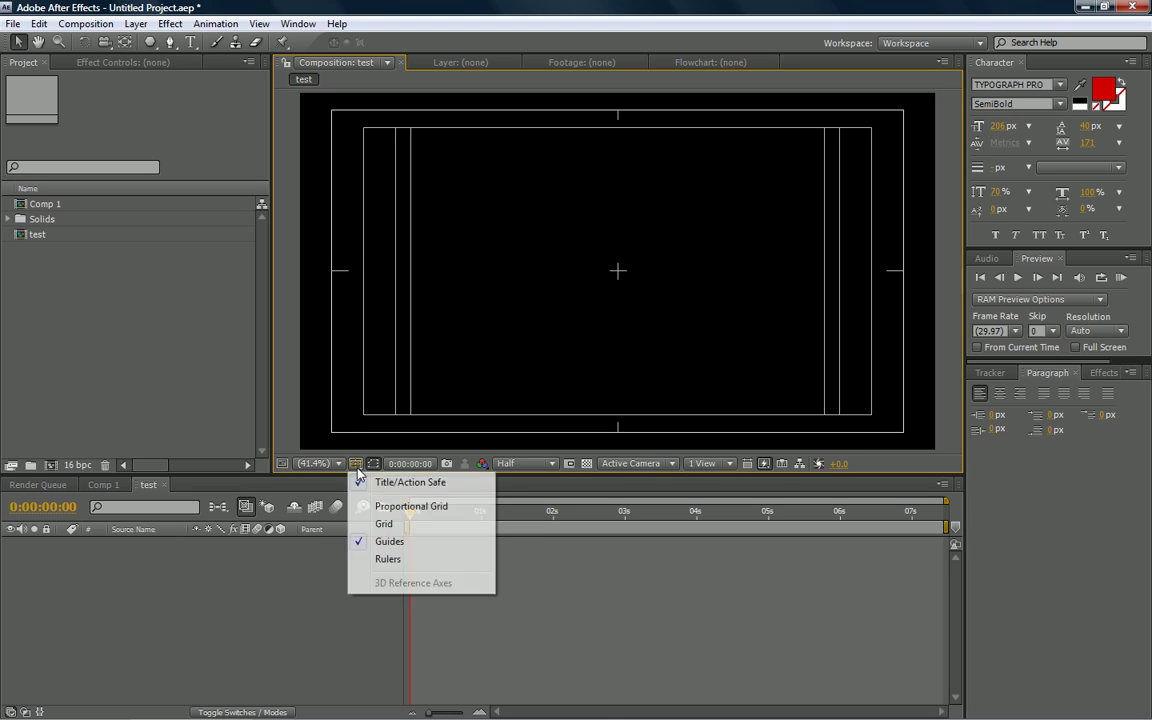
pyautogui.click(368, 482)
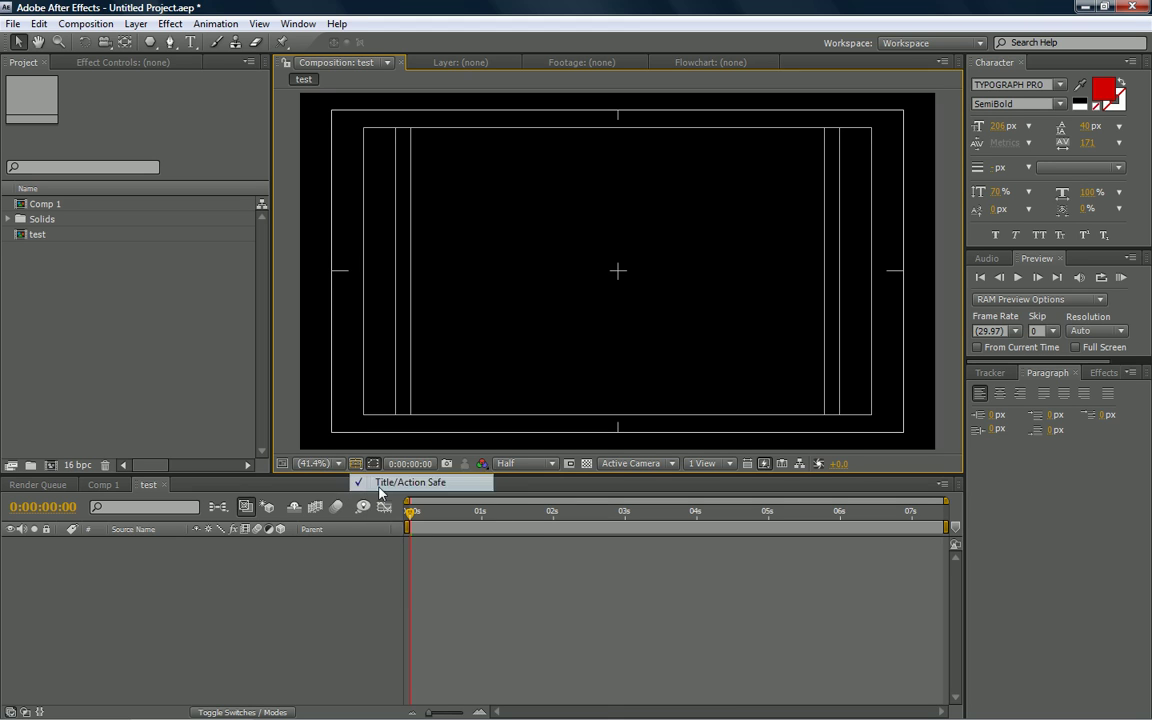
pyautogui.click(356, 465)
pyautogui.click(368, 484)
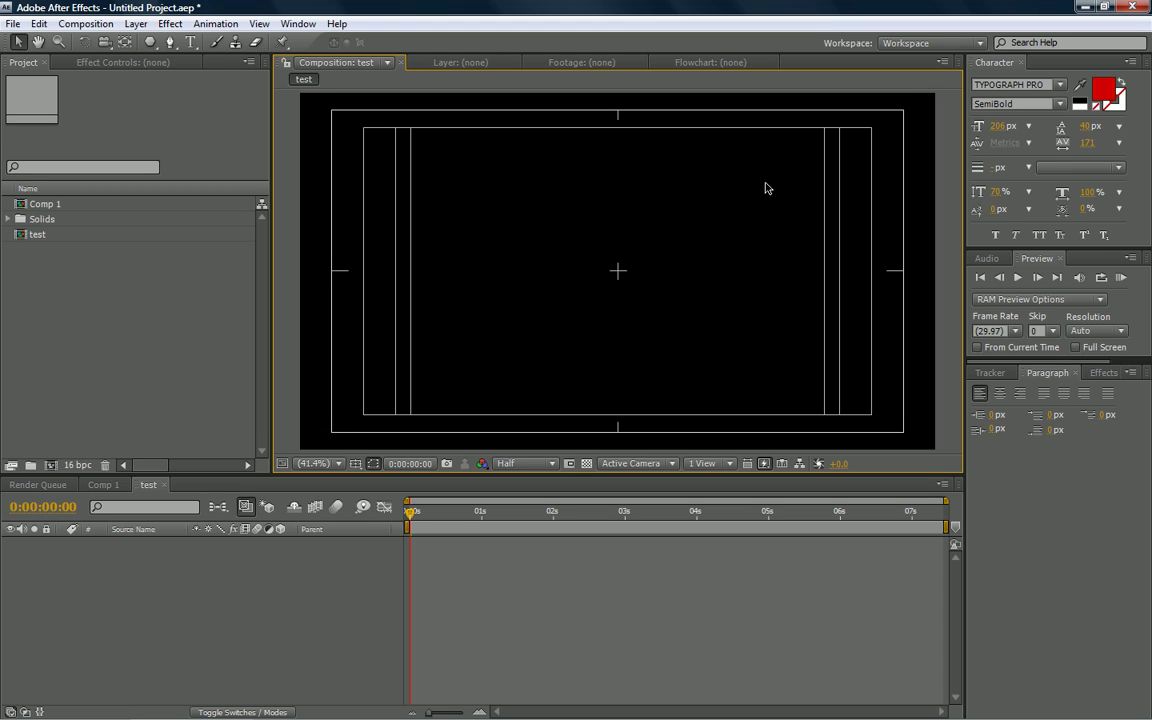
# Add a 'multicon' text layer and drag it toward the centre of the frame.
pyautogui.click(191, 41)
pyautogui.click(499, 258)
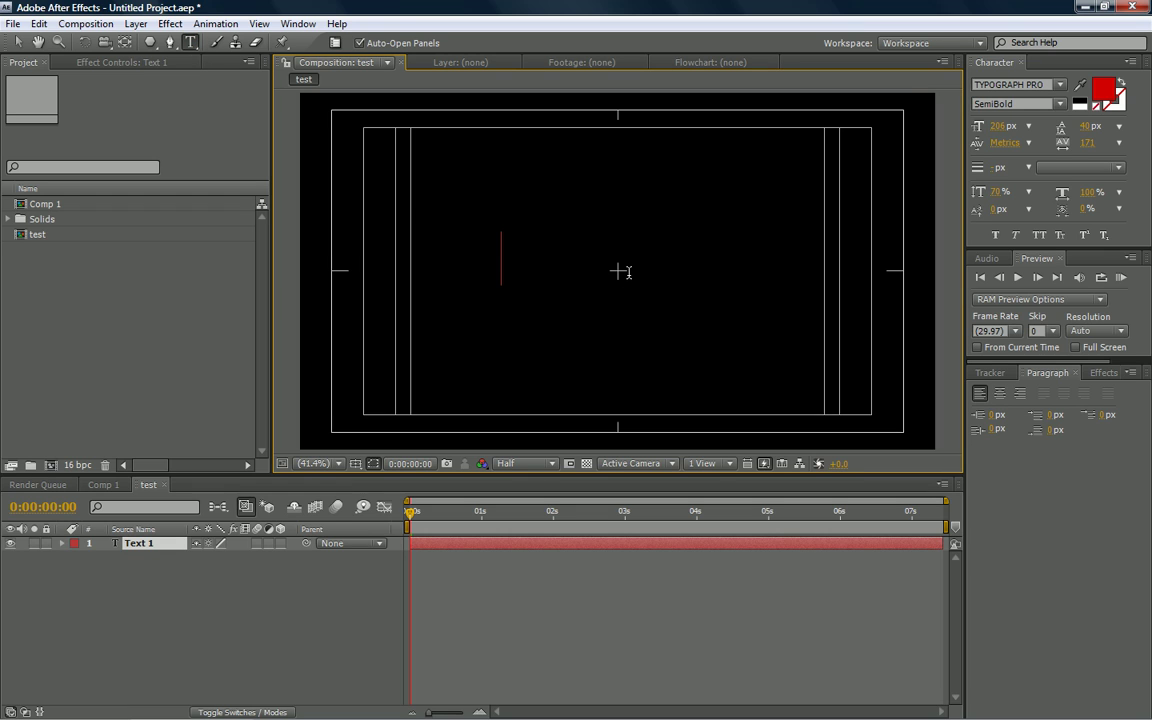
pyautogui.write('multicon')
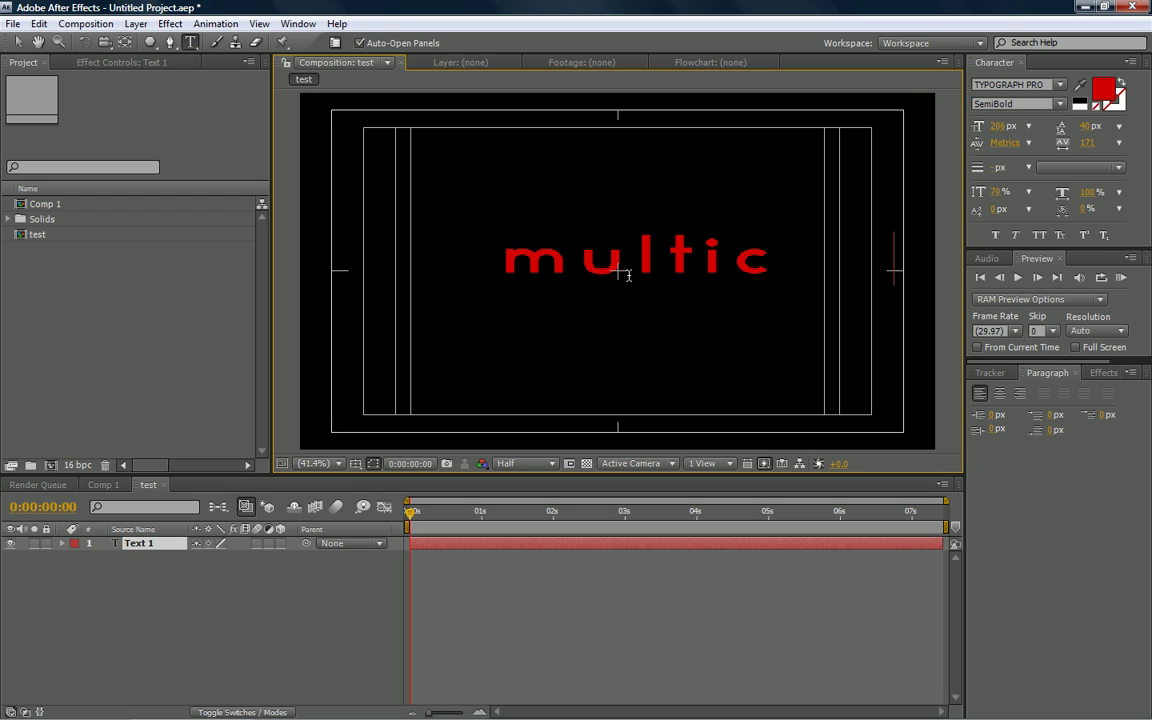
pyautogui.click(17, 41)
pyautogui.press('capslock')
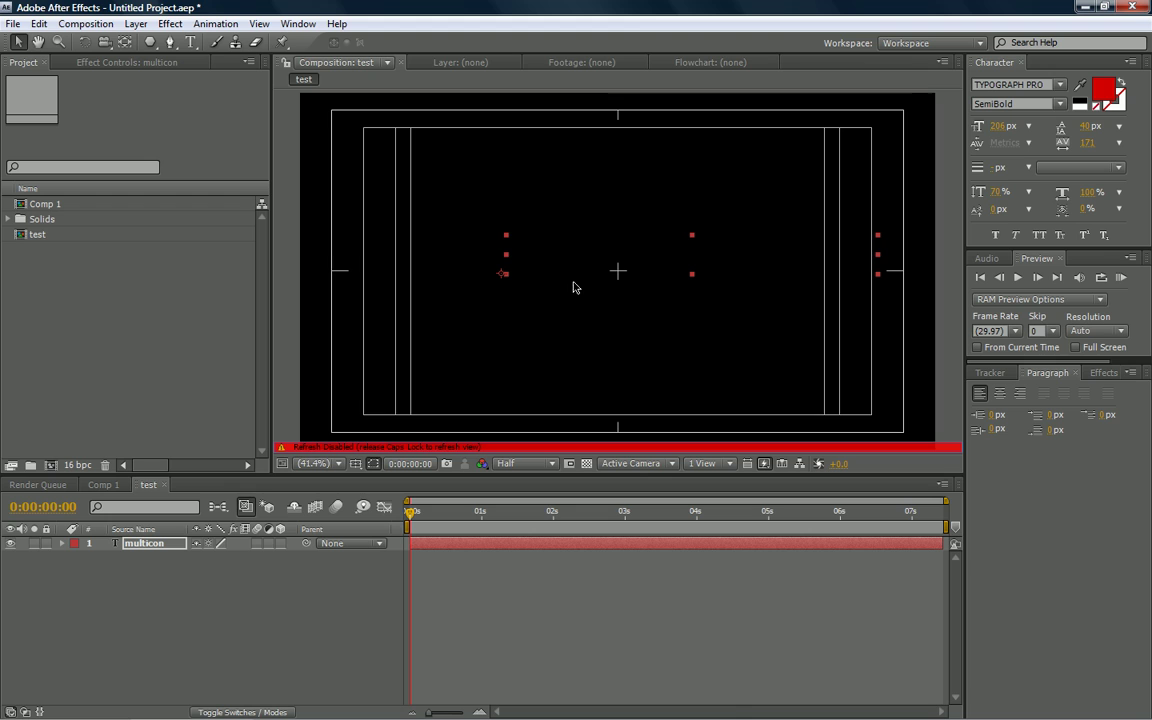
pyautogui.press('capslock')
pyautogui.moveTo(680, 265); pyautogui.dragTo(618, 278)
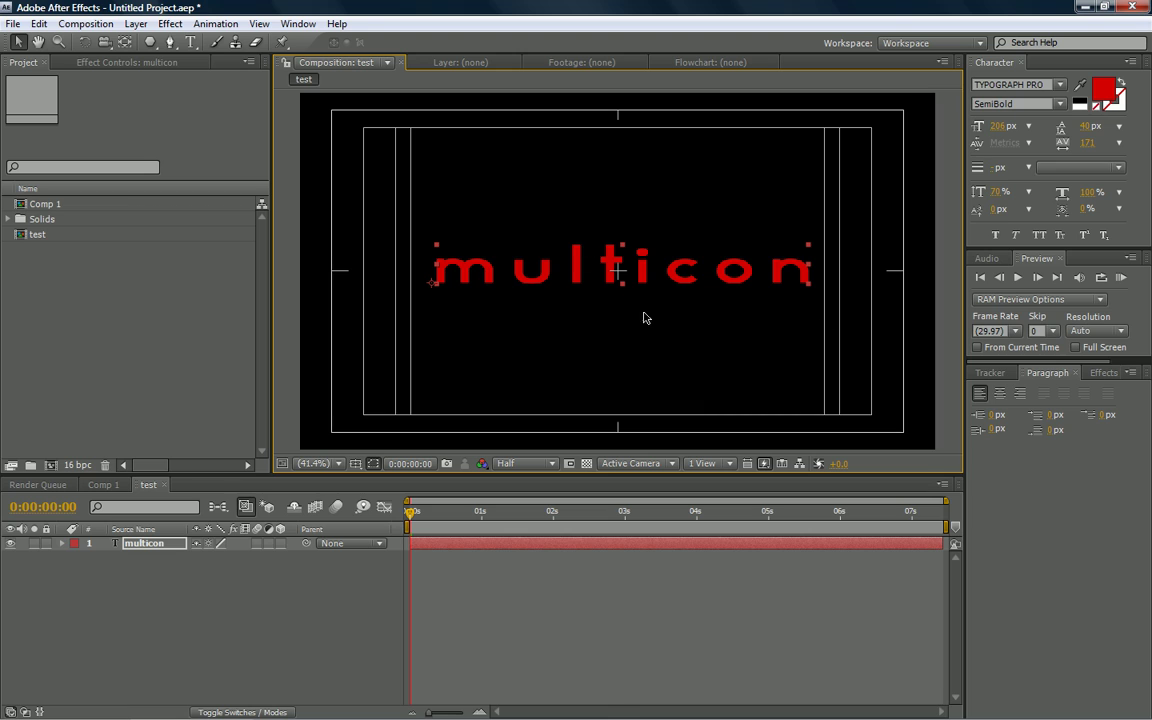
# Hide the title/action-safe guides in the viewer.
pyautogui.click(355, 464)
pyautogui.click(385, 482)
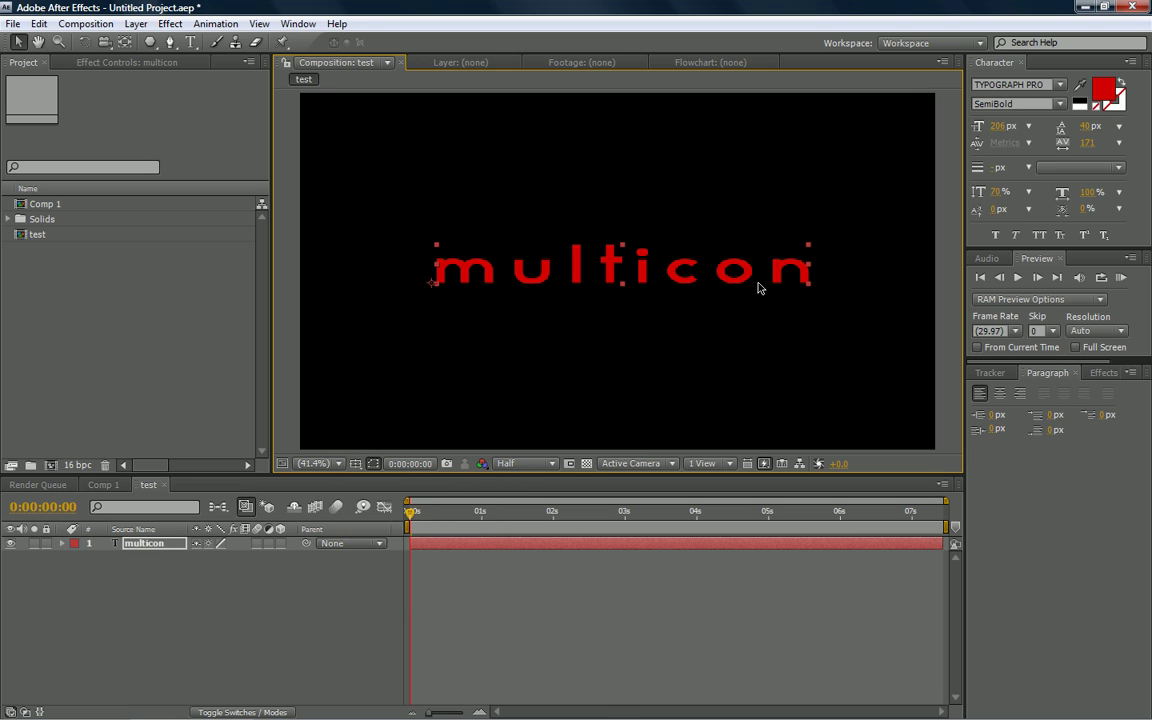
pyautogui.scroll(-2, 750, 290)
pyautogui.scroll(2, 673, 302)
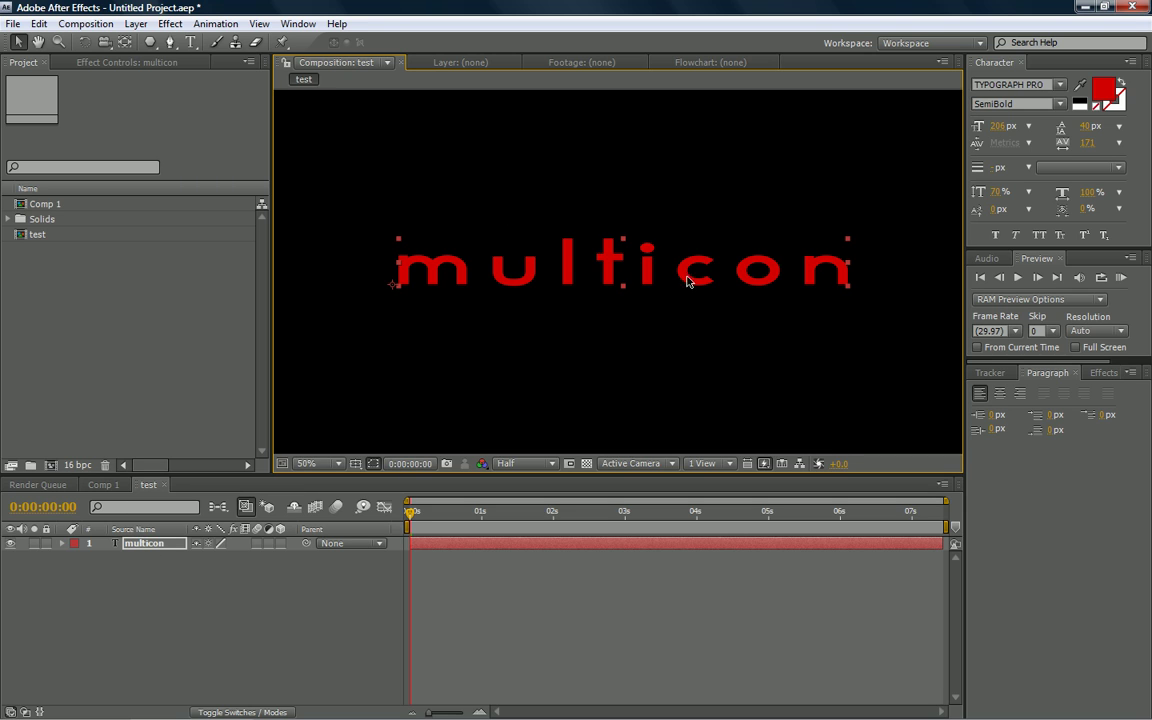
# Duplicate the multicon layer several times, spread copies onto new lines, then delete every layer.
pyautogui.press('Return')
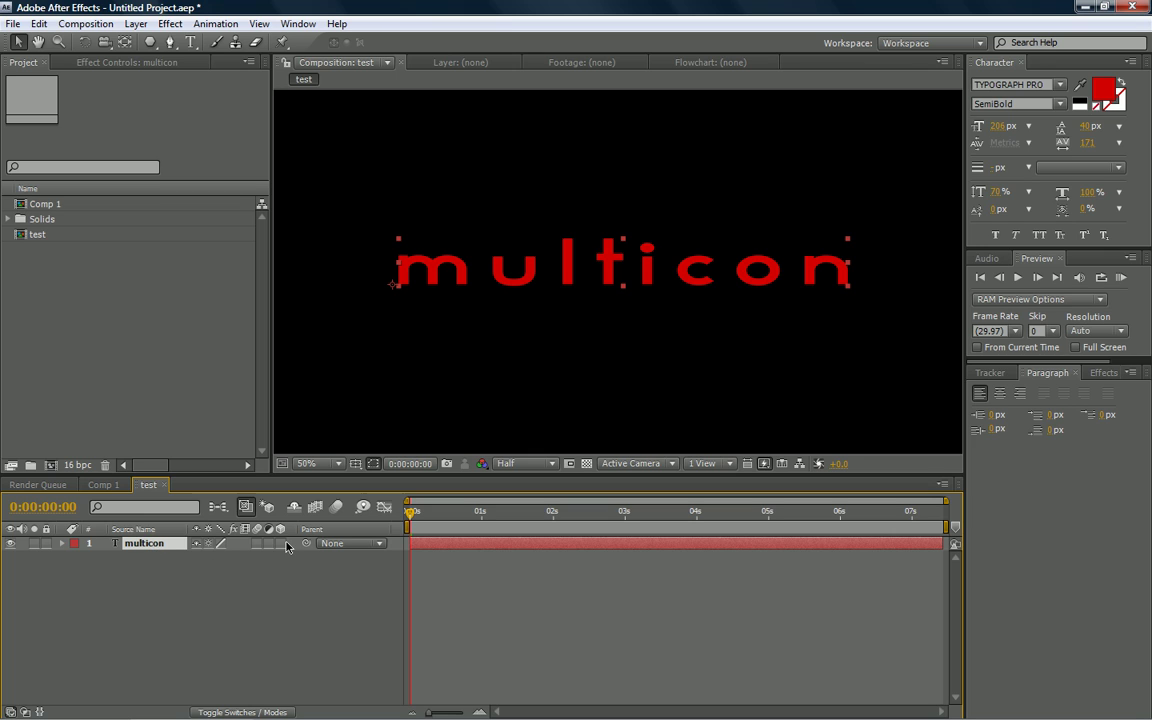
pyautogui.hotkey('ctrl', 'd')
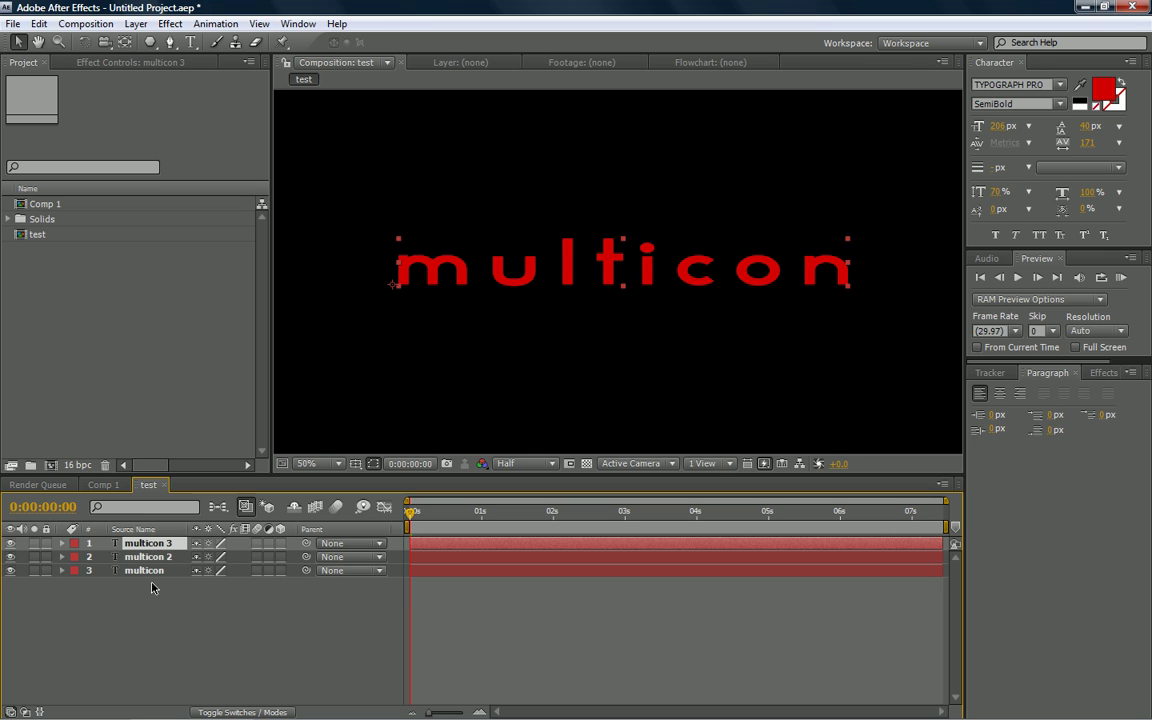
pyautogui.hotkey('ctrl', 'd')
pyautogui.hotkey('ctrl', 'd')
pyautogui.hotkey('ctrl', 'd')
pyautogui.hotkey('ctrl', 'd')
pyautogui.hotkey('ctrl', 'd')
pyautogui.hotkey('ctrl', 'd')
pyautogui.hotkey('ctrl', 'd')
pyautogui.hotkey('ctrl', 'd')
pyautogui.hotkey('ctrl', 'd')
pyautogui.hotkey('ctrl', 'd')
pyautogui.hotkey('ctrl', 'd')
pyautogui.hotkey('ctrl', 'd')
pyautogui.hotkey('ctrl', 'd')
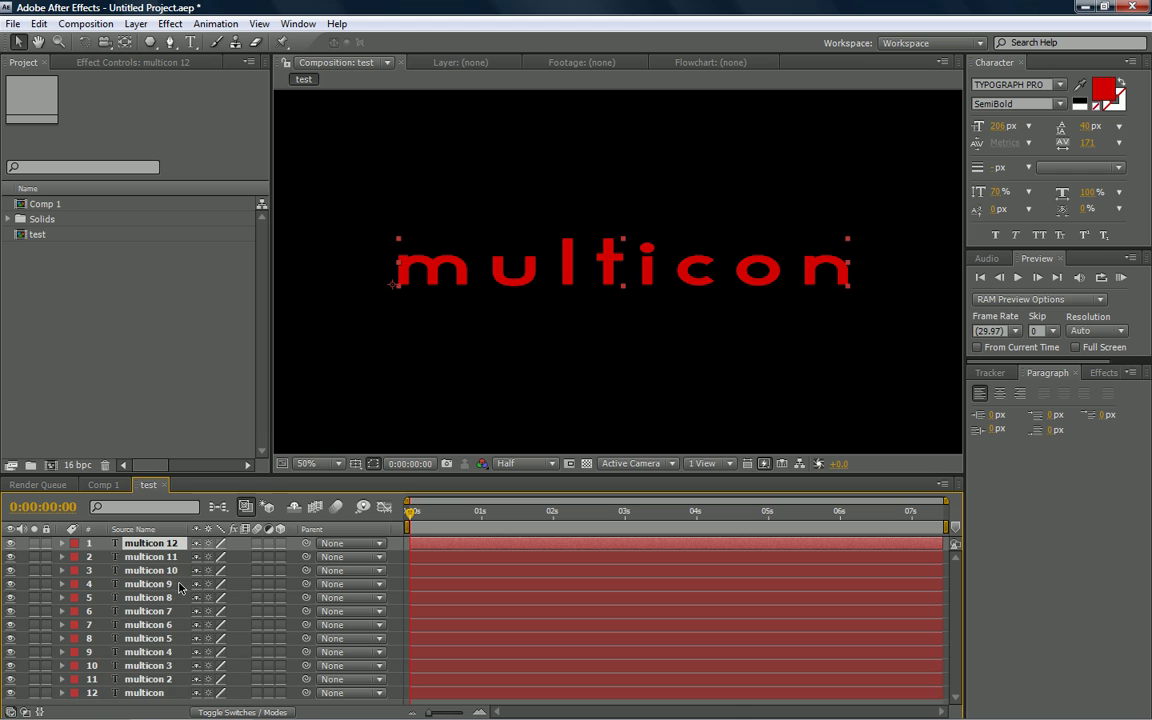
pyautogui.click(150, 583)
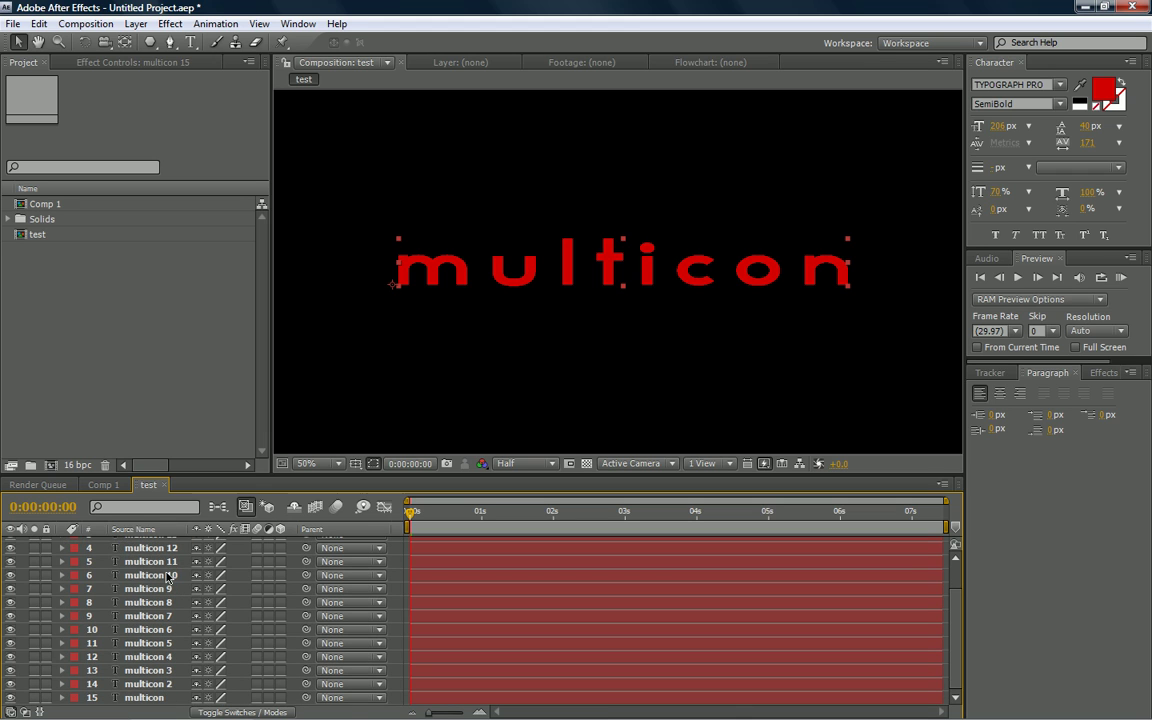
pyautogui.moveTo(610, 277); pyautogui.dragTo(630, 380)
pyautogui.moveTo(676, 258); pyautogui.dragTo(722, 338)
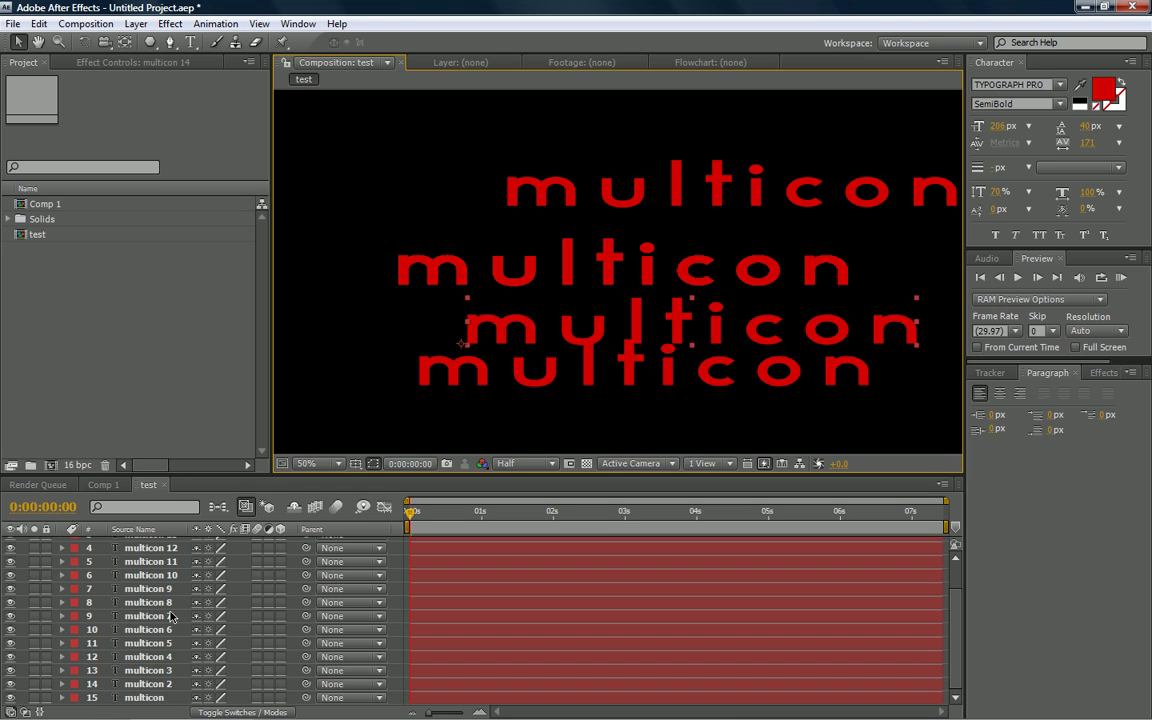
pyautogui.hotkey('ctrl', 'a')
pyautogui.press('Delete')
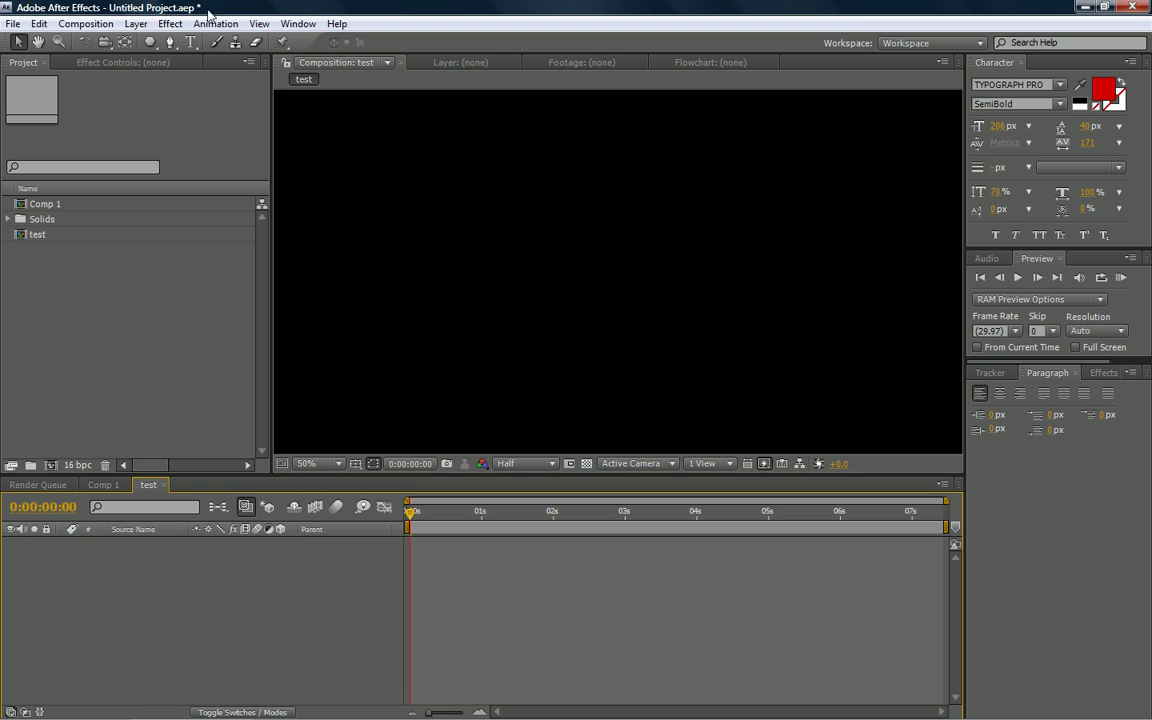
# Create Dark Blue Solid 1, a 1920×1080 dark blue solid with locked aspect ratio.
pyautogui.click(128, 26)
pyautogui.moveTo(311, 44)
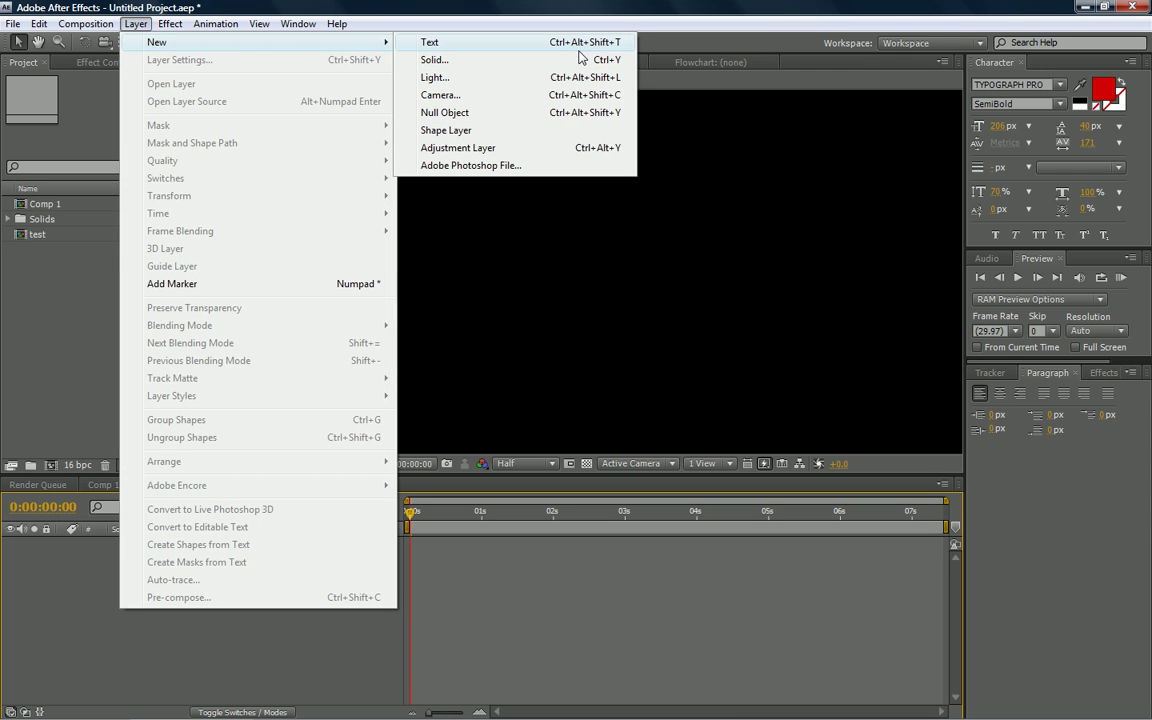
pyautogui.click(515, 60)
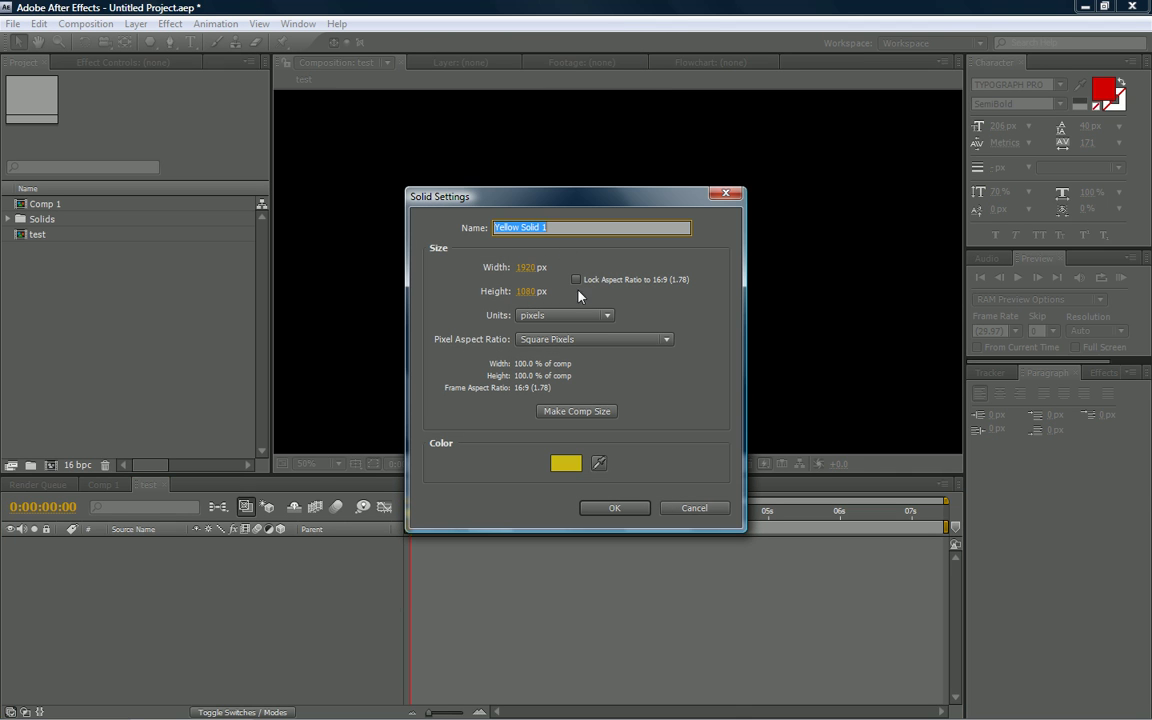
pyautogui.click(576, 279)
pyautogui.click(566, 463)
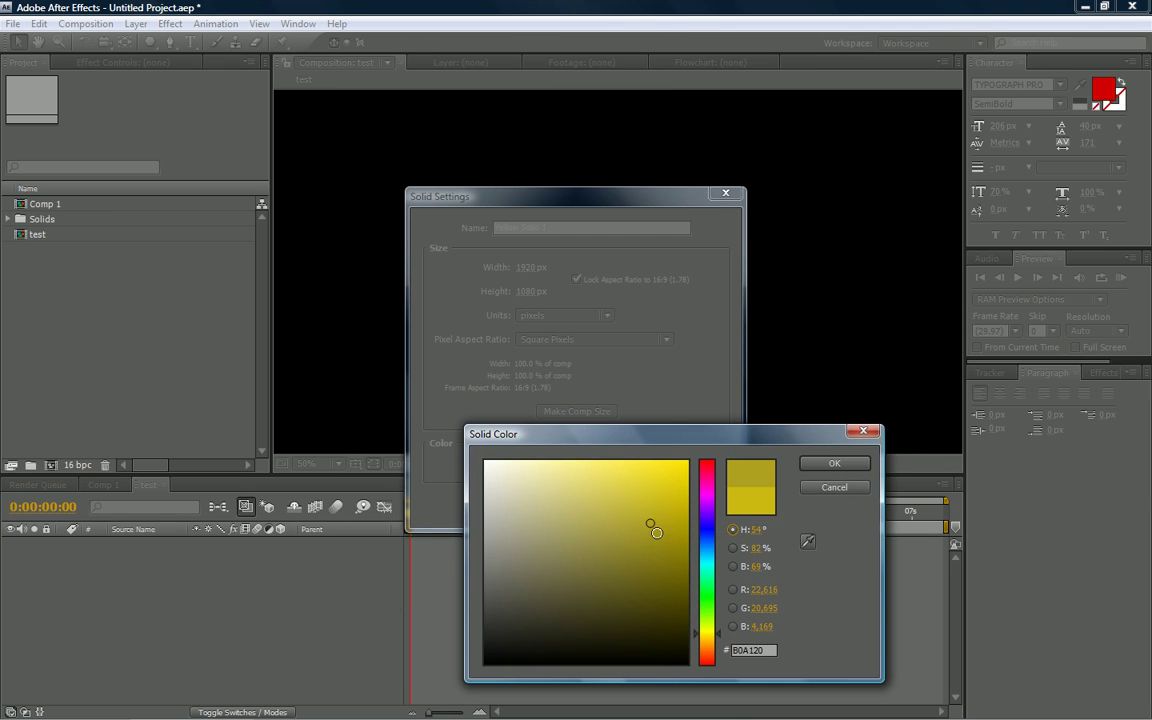
pyautogui.moveTo(589, 476)
pyautogui.mouseDown()
pyautogui.moveTo(713, 601)
pyautogui.moveTo(712, 532)
pyautogui.mouseUp()
pyautogui.click(834, 464)
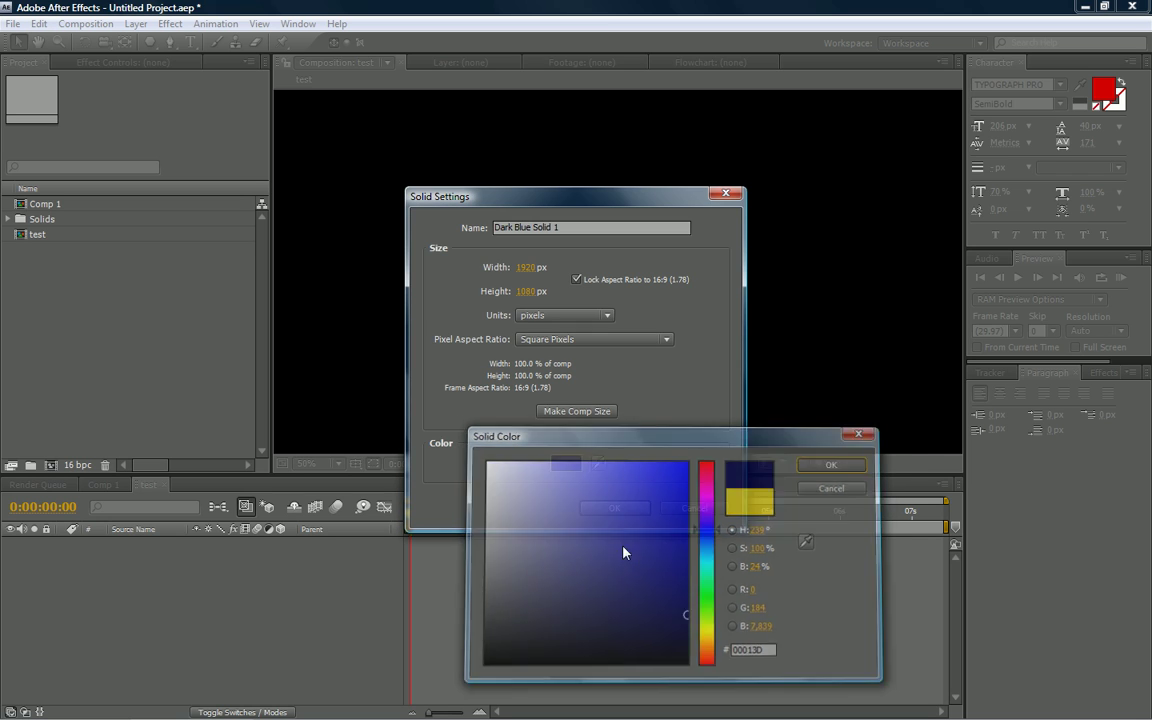
pyautogui.click(598, 510)
pyautogui.press(',')
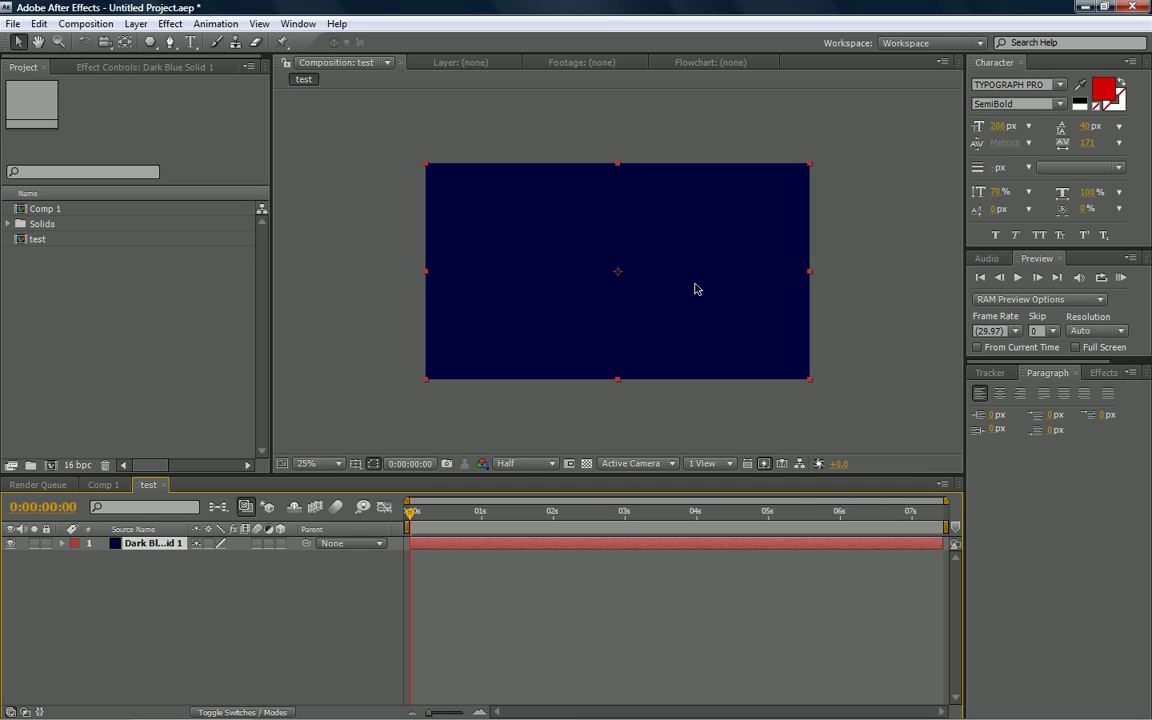
pyautogui.moveTo(508, 270); pyautogui.dragTo(510, 272)
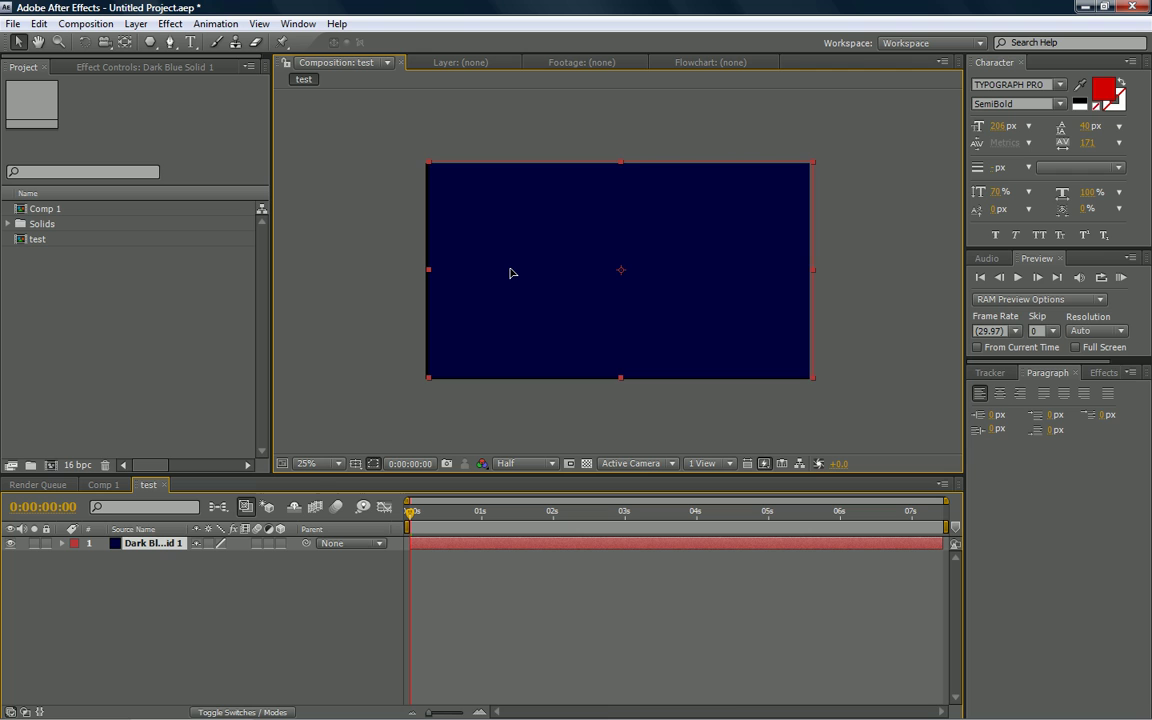
# Apply Simulation > CC Bubbles to the solid and preview the bubble animation at 50%.
pyautogui.click(168, 23)
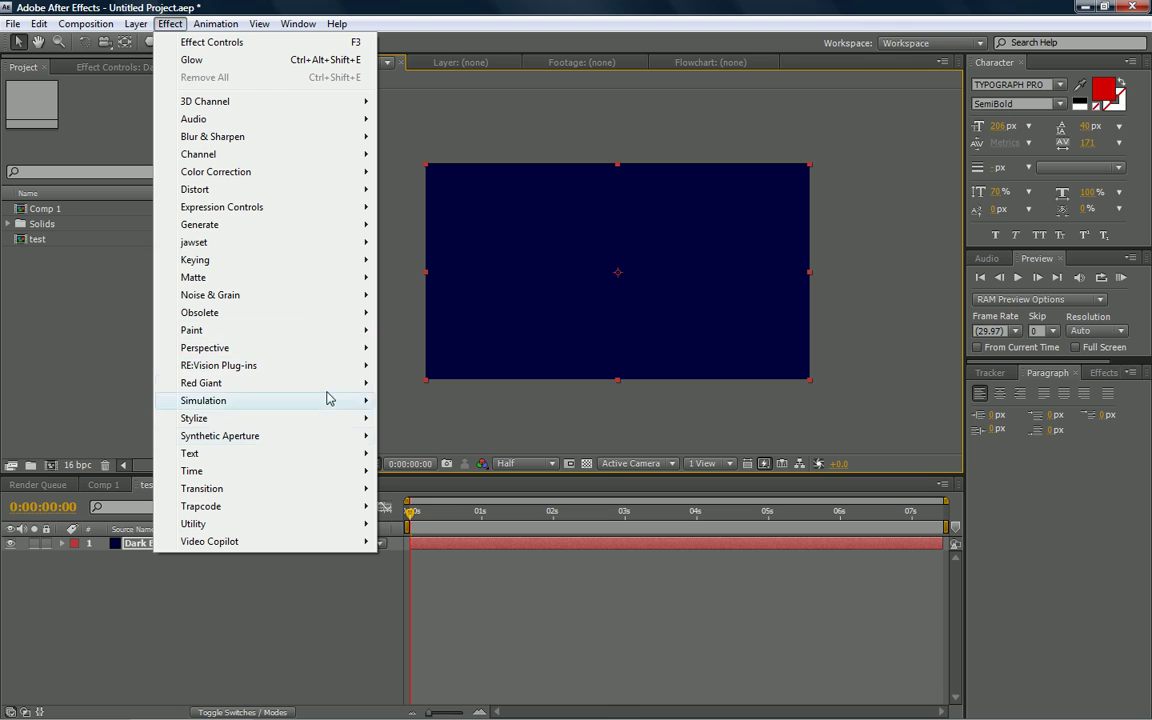
pyautogui.moveTo(330, 406)
pyautogui.click(455, 453)
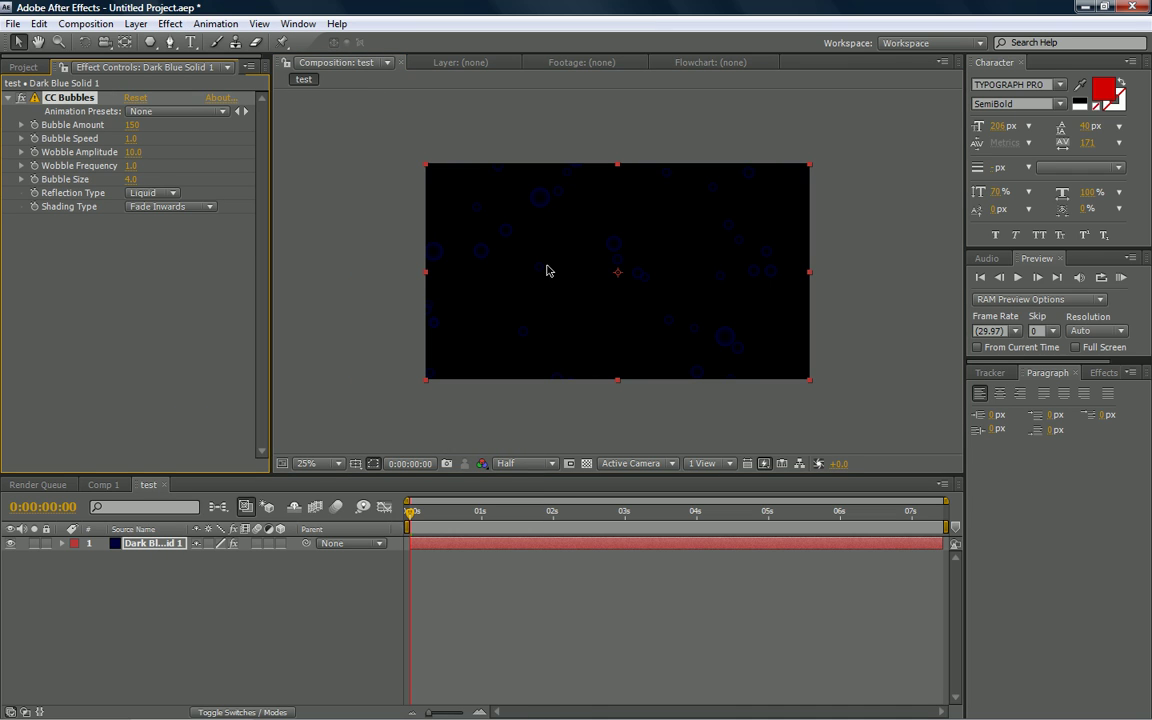
pyautogui.press('space')
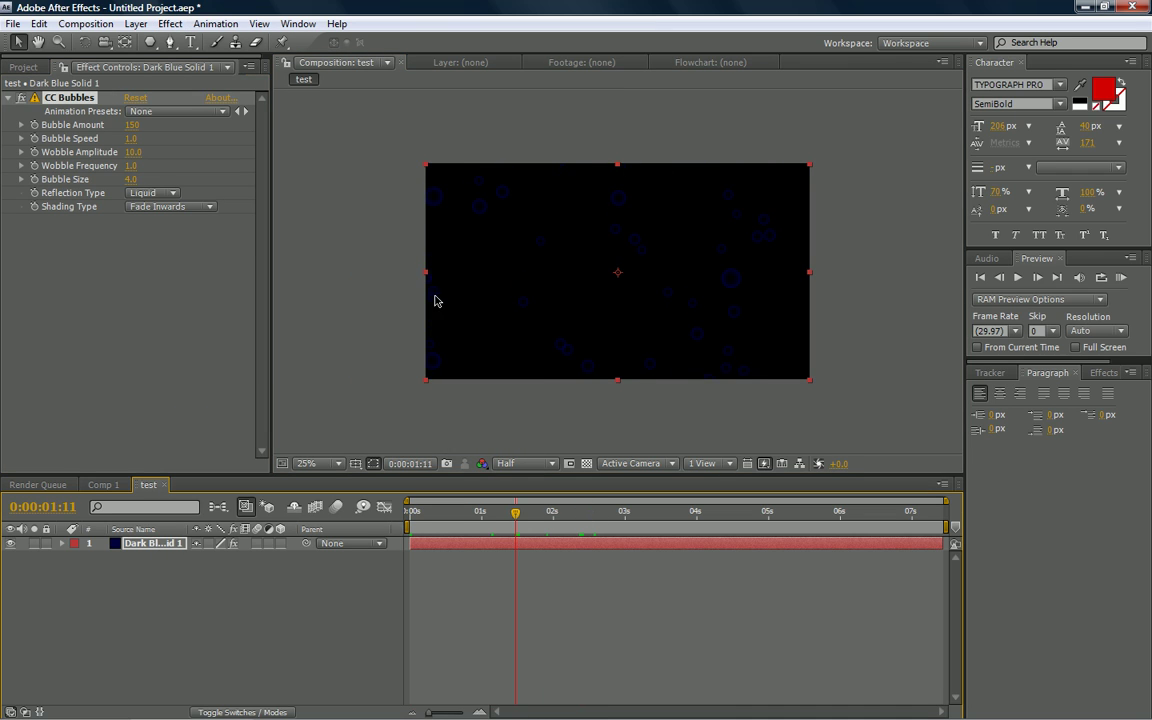
pyautogui.press('.')
pyautogui.press('space')
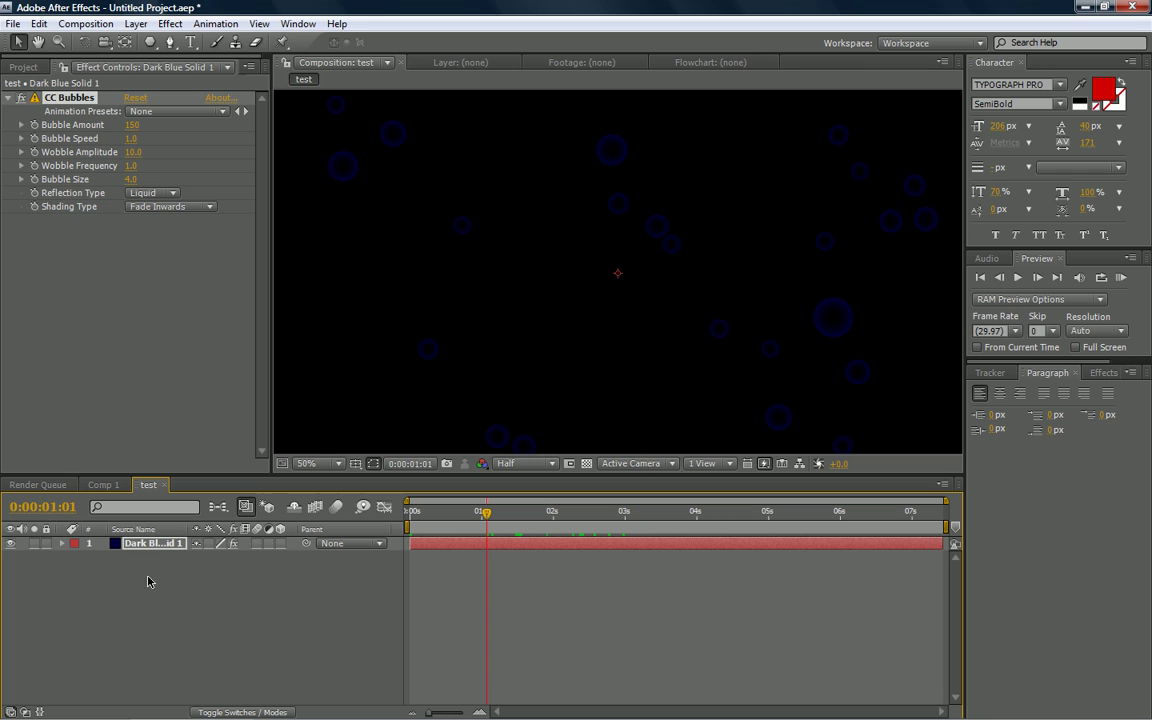
pyautogui.click(181, 237)
# Delete the old layer and add Dark Blue Solid 2, a 1920×1080 solid with locked aspect ratio.
pyautogui.press('Delete')
pyautogui.click(136, 23)
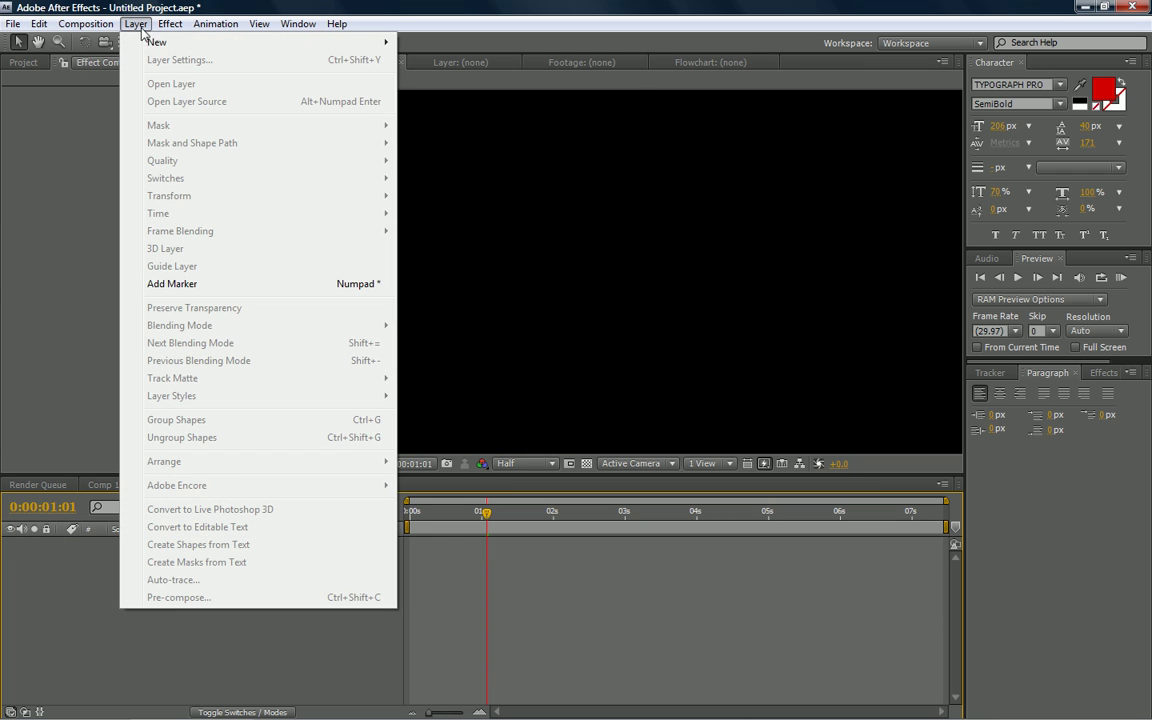
pyautogui.moveTo(155, 43)
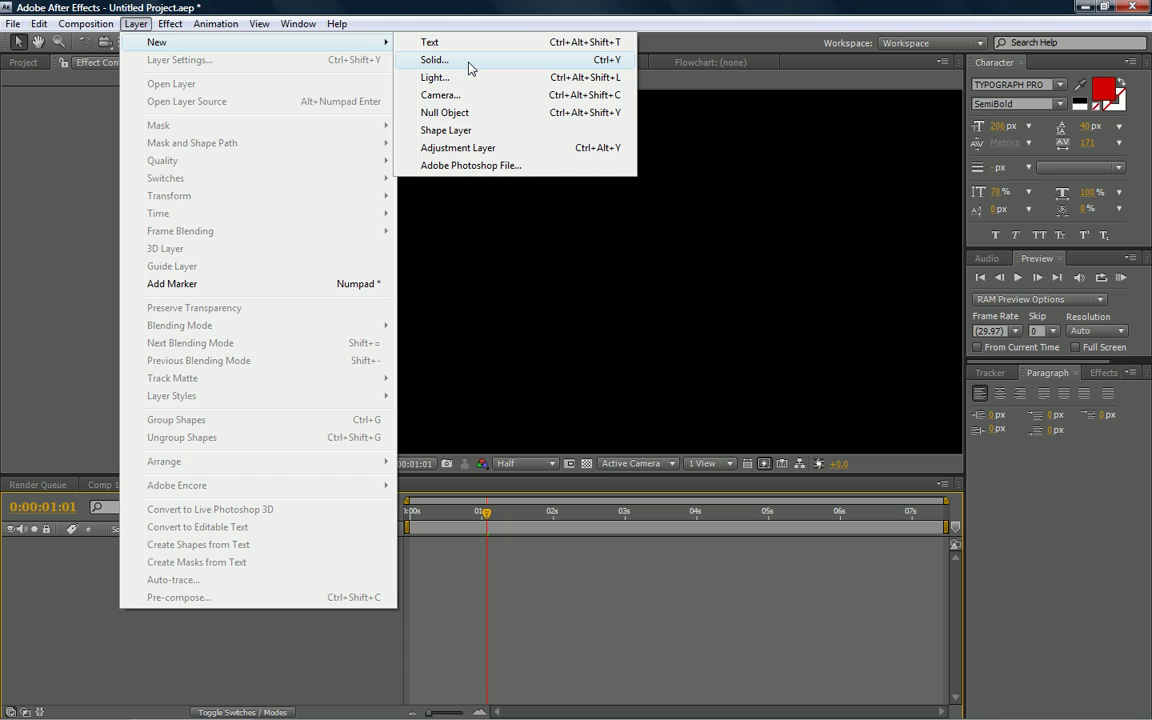
pyautogui.click(434, 60)
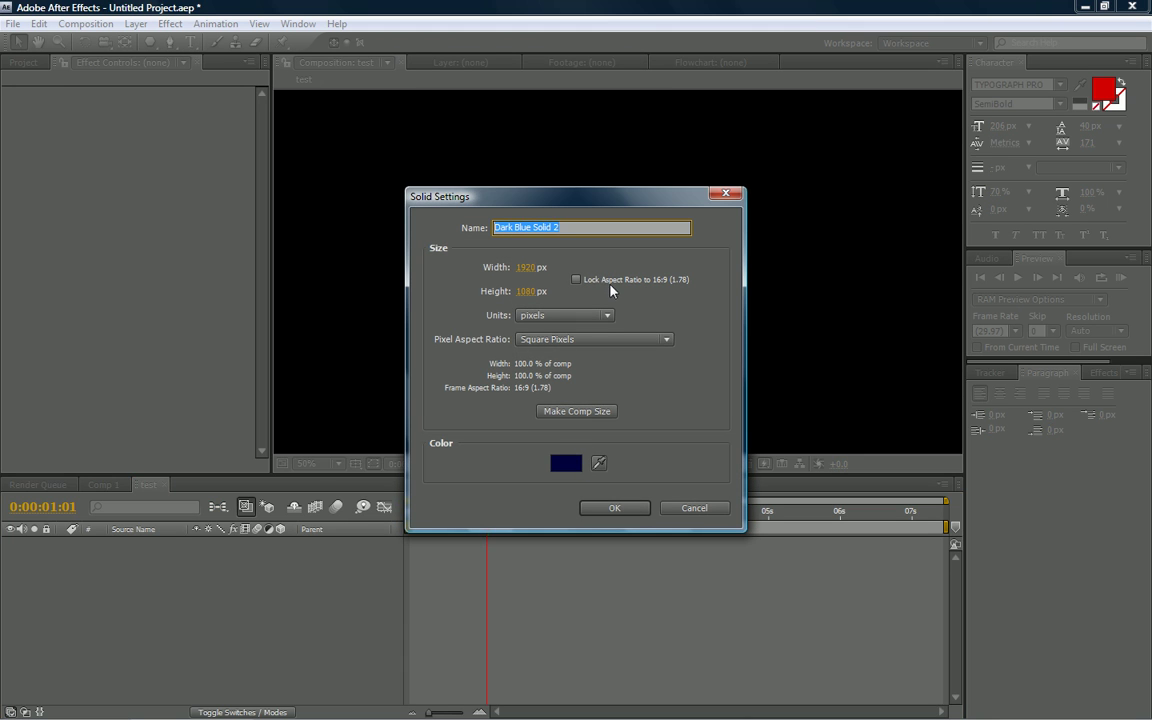
pyautogui.click(576, 280)
pyautogui.click(614, 508)
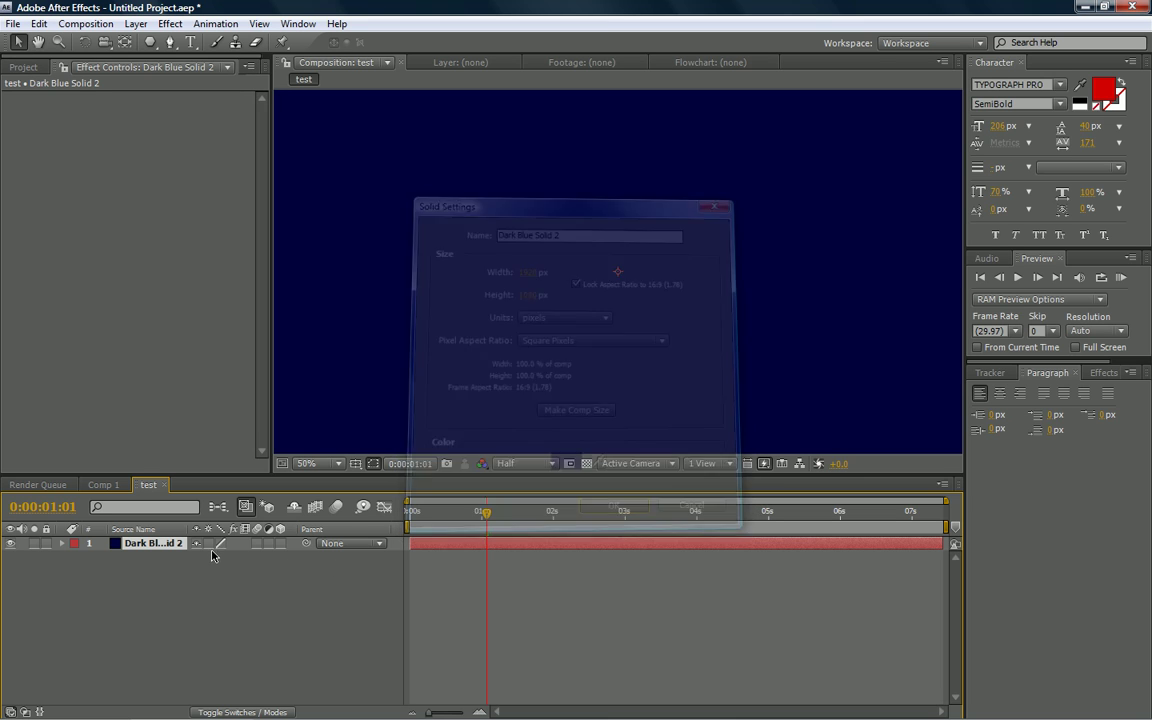
# Make the solid a 3D layer and set its X Rotation to 180°.
pyautogui.click(281, 543)
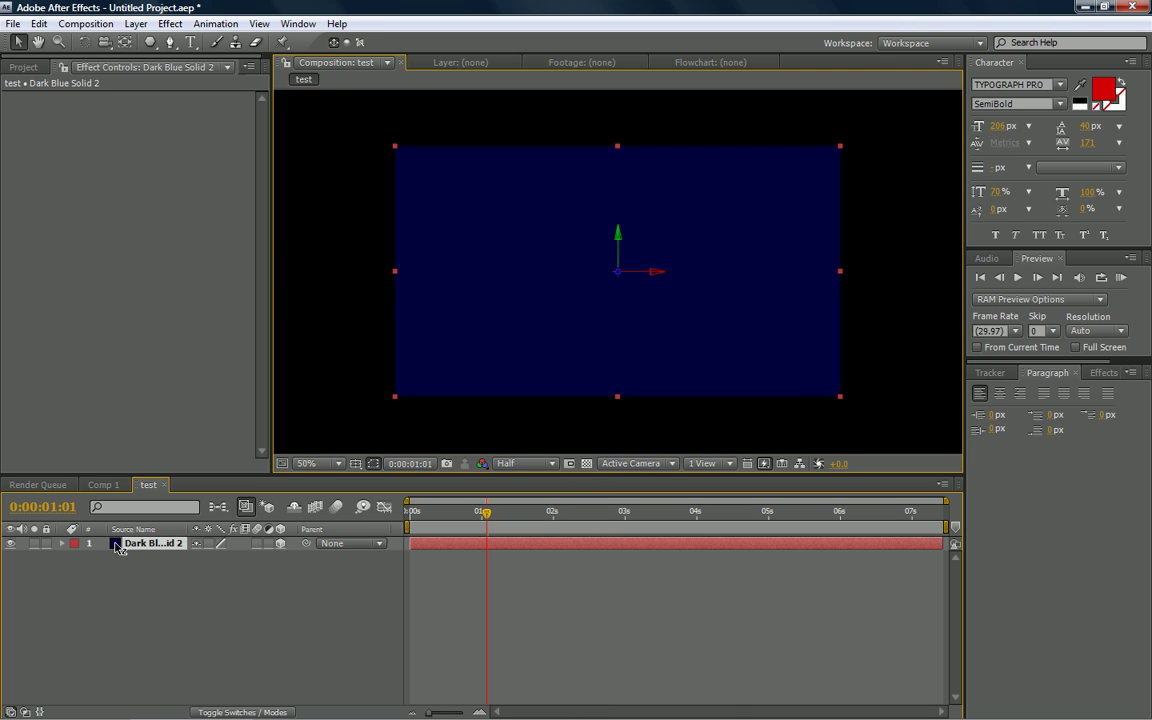
pyautogui.press('r')
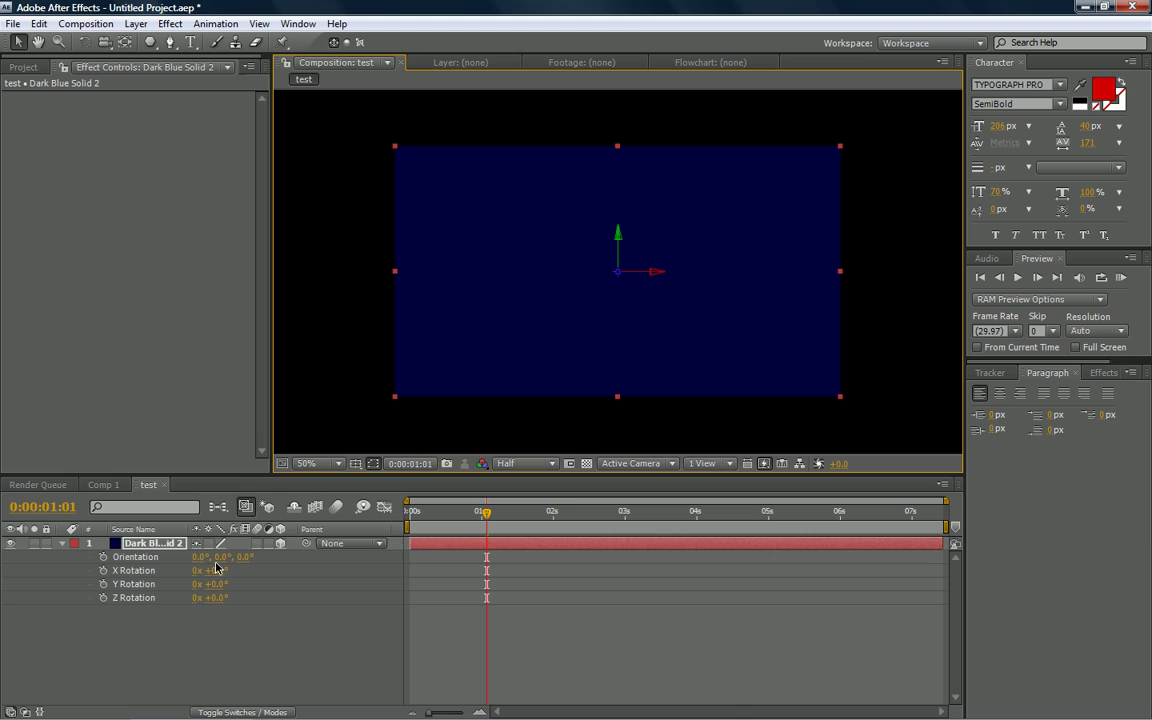
pyautogui.moveTo(215, 570); pyautogui.dragTo(350, 579)
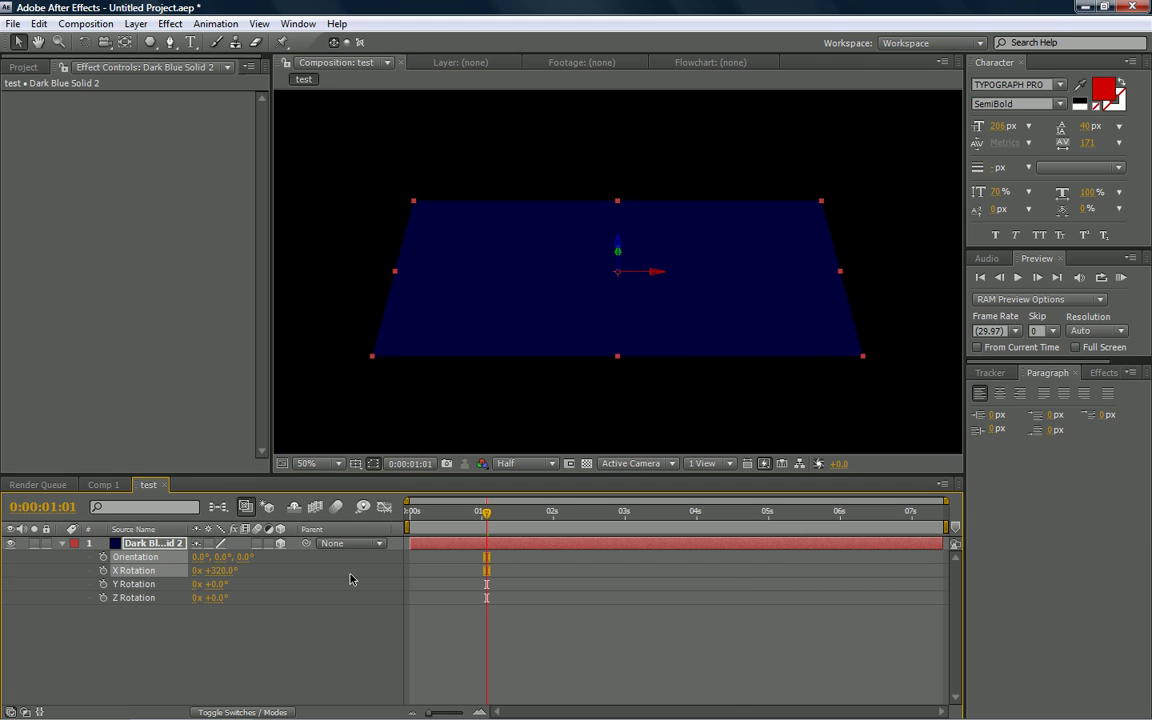
pyautogui.moveTo(214, 572); pyautogui.dragTo(194, 571)
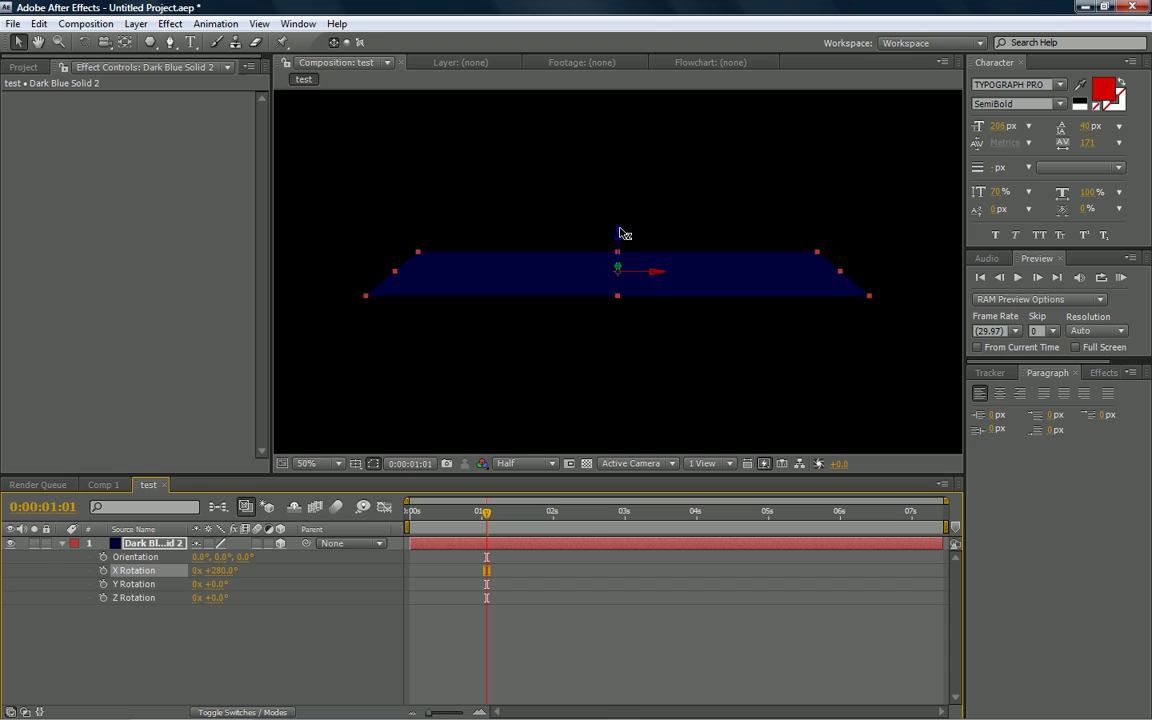
pyautogui.click(227, 571)
pyautogui.write('180')
pyautogui.press('Return')
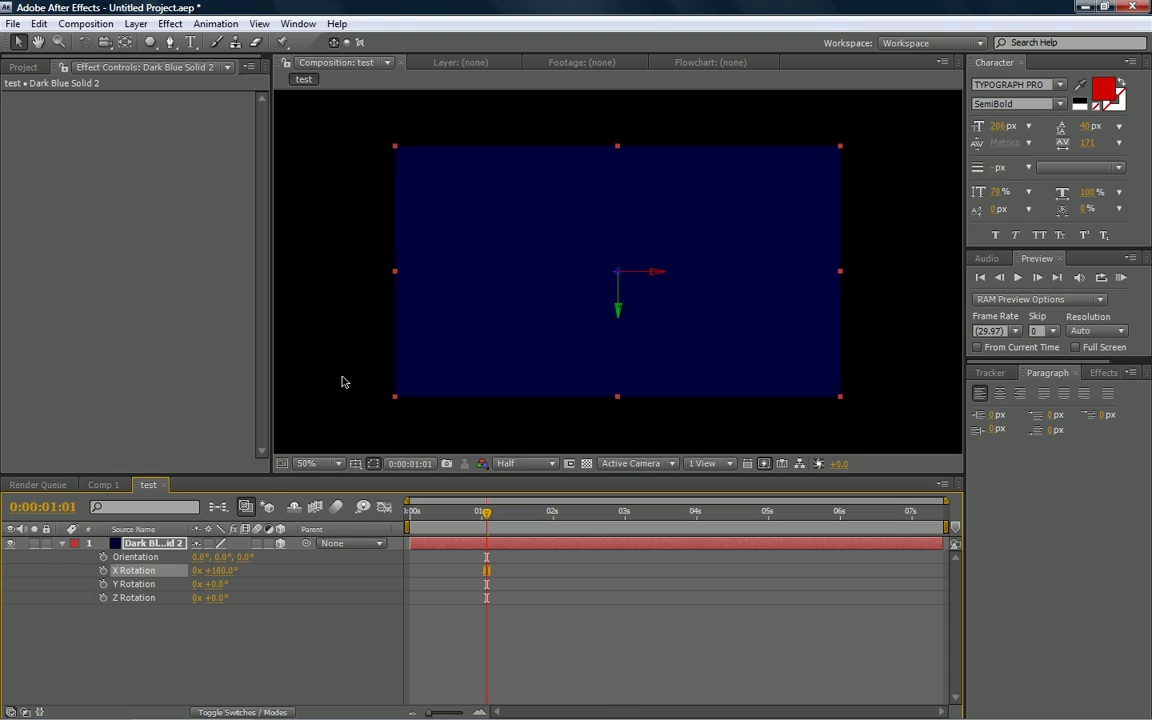
# Tilt X Rotation to about 264° and lower the plane toward the bottom of the frame.
pyautogui.click(229, 571)
pyautogui.write('267')
pyautogui.press('Return')
pyautogui.moveTo(226, 567); pyautogui.dragTo(248, 510)
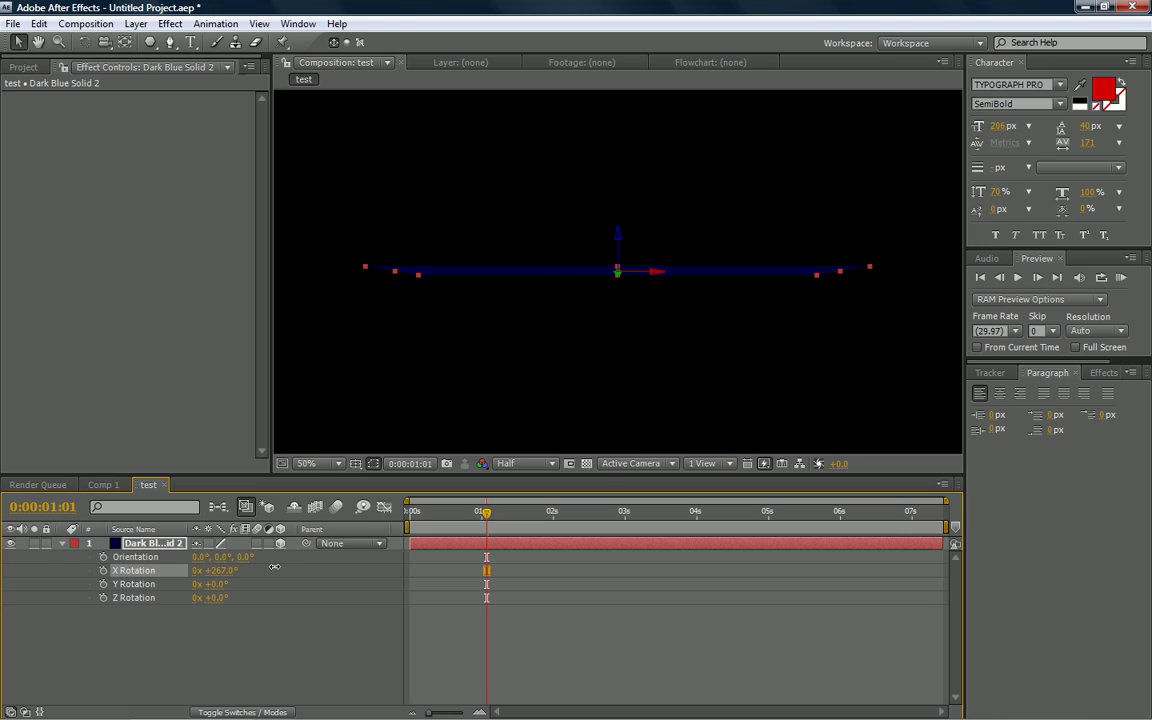
pyautogui.moveTo(620, 235); pyautogui.dragTo(680, 516)
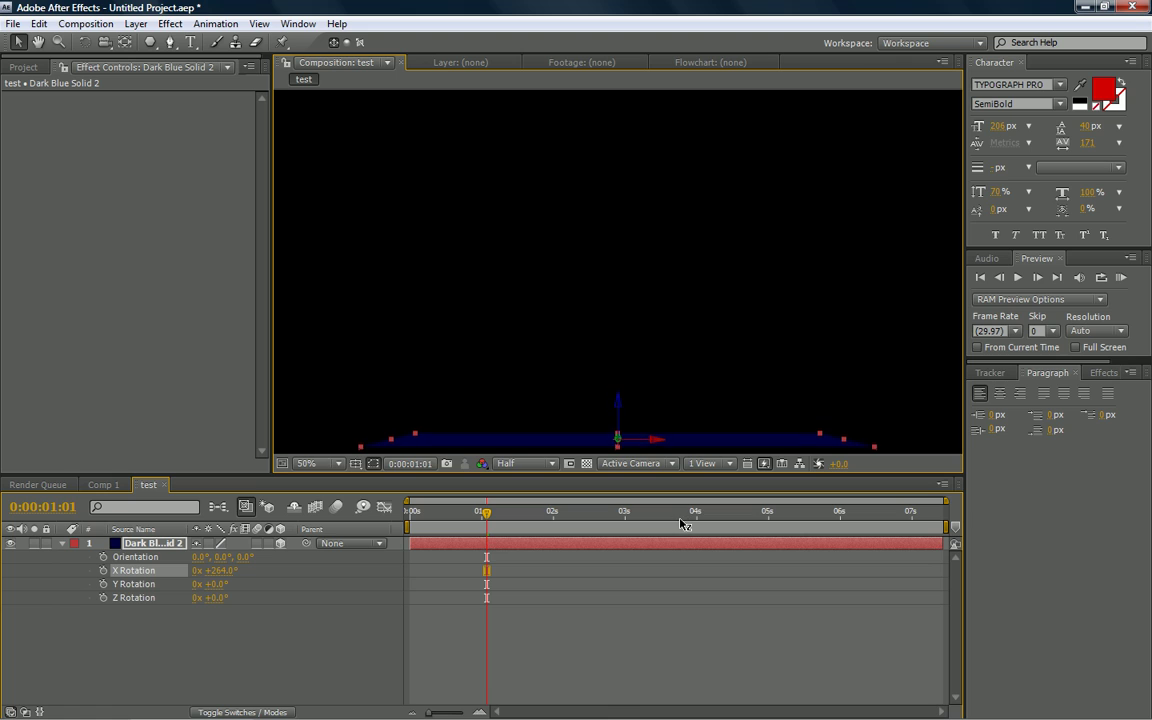
pyautogui.click(683, 437)
# Lower the plane slightly and scale it up far beyond the comp edges.
pyautogui.scroll(-2, 676, 272)
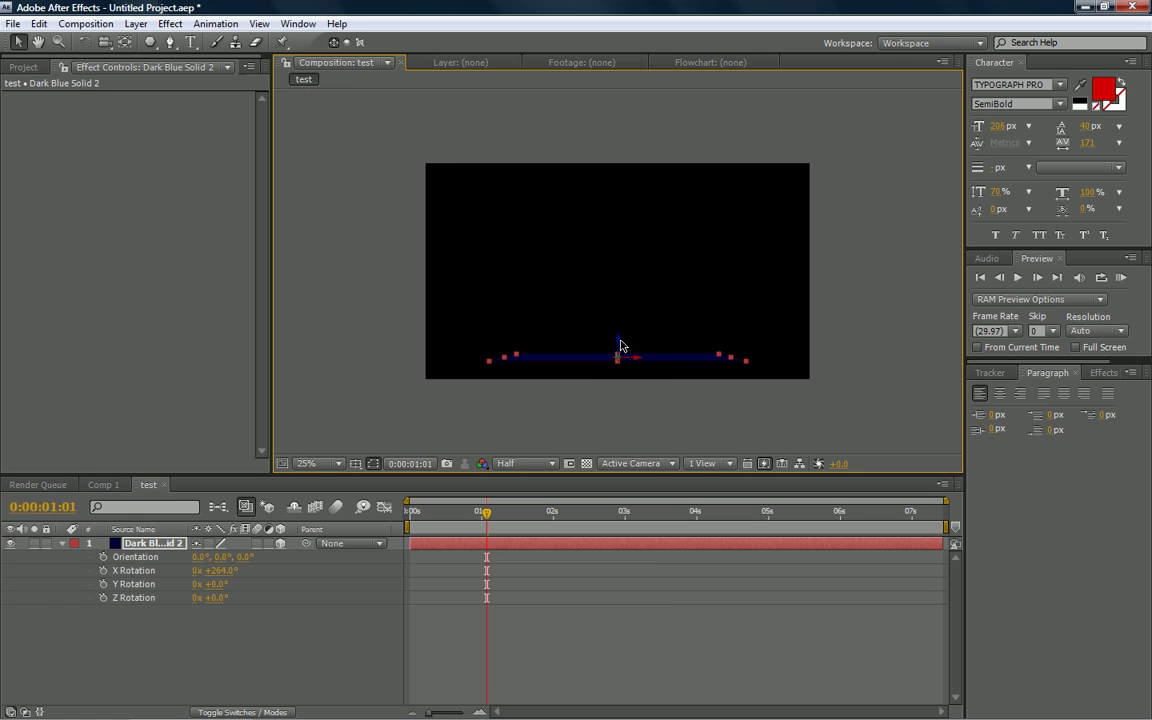
pyautogui.click(619, 352)
pyautogui.click(616, 364)
pyautogui.moveTo(622, 337); pyautogui.dragTo(625, 367)
pyautogui.moveTo(718, 373); pyautogui.dragTo(861, 356)
# Rename the Dark Blue Solid 2 layer to 'floor'.
pyautogui.click(60, 556)
pyautogui.click(62, 545)
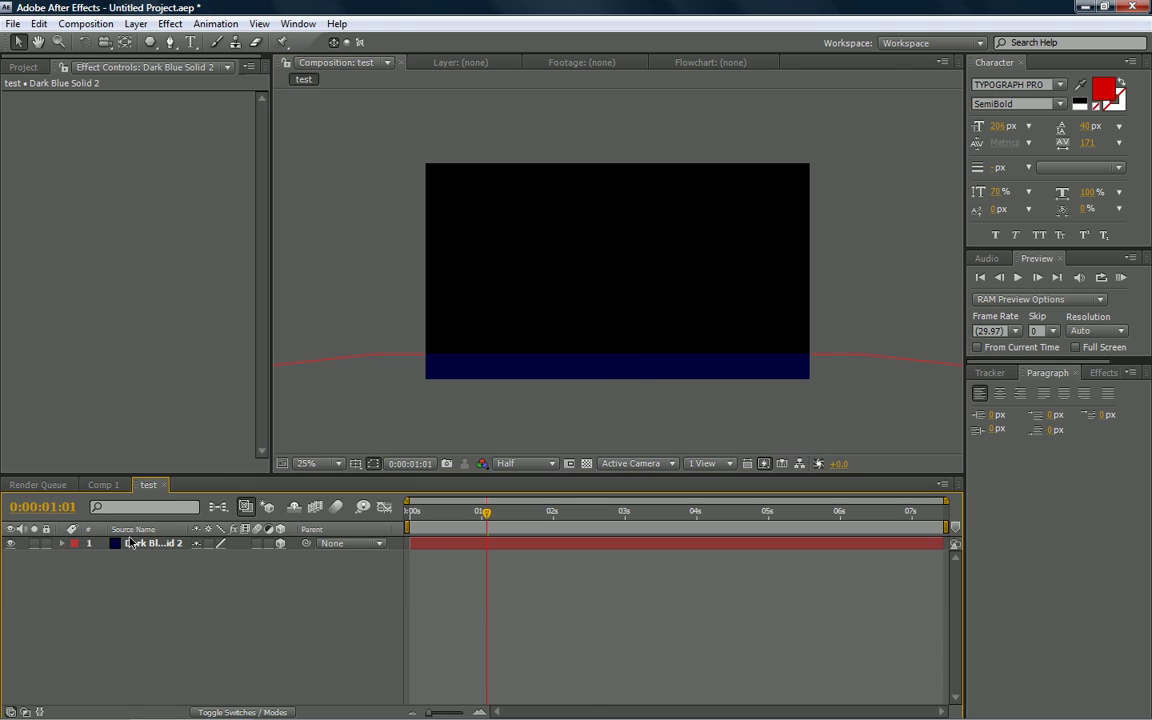
pyautogui.click(138, 543)
pyautogui.press('Return')
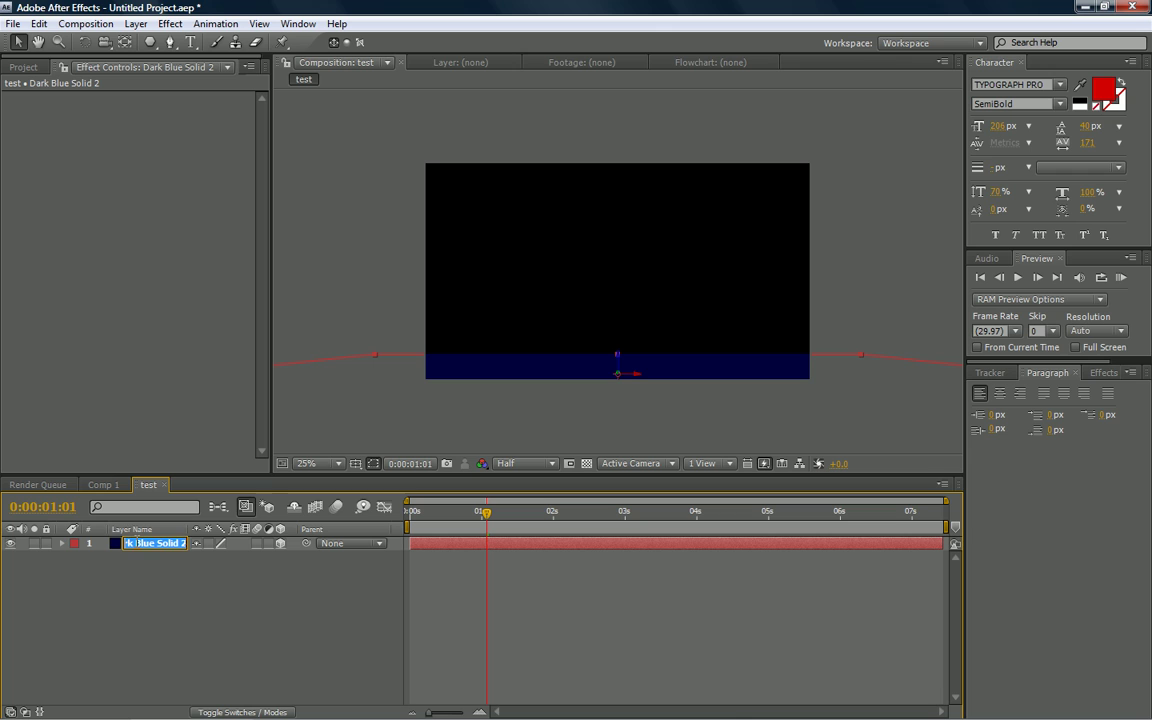
pyautogui.write('floor')
pyautogui.press('Return')
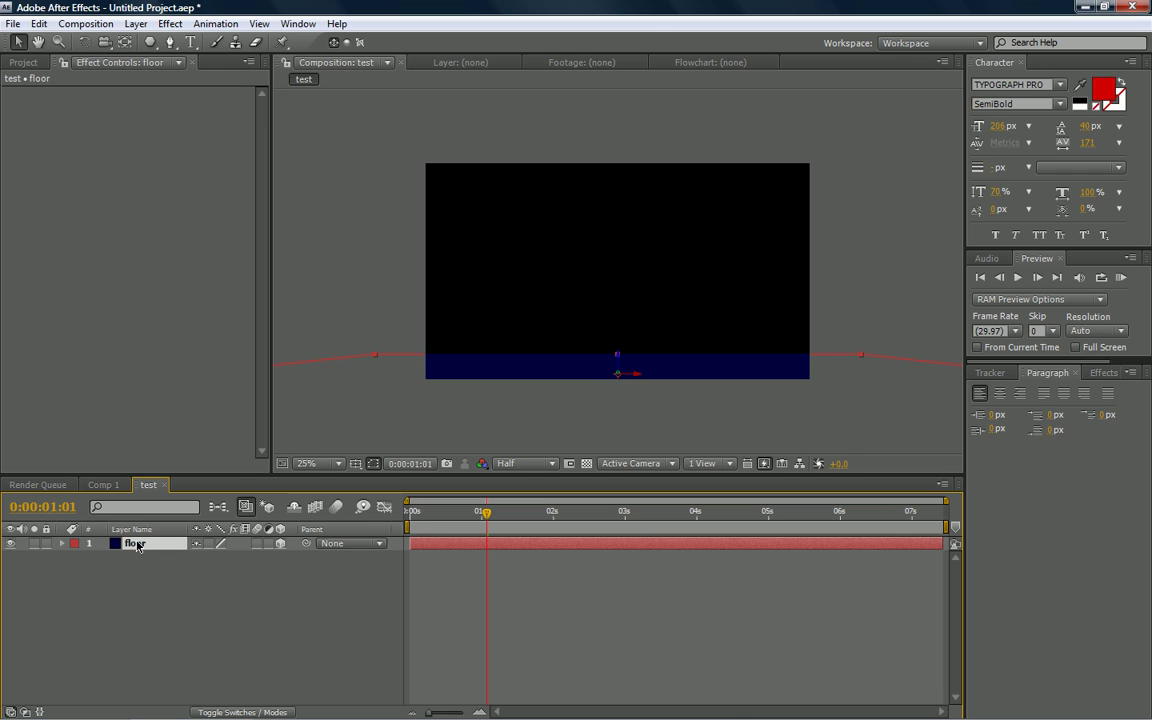
# Add a Spot light named Light 1 with Casts Shadows enabled.
pyautogui.click(130, 25)
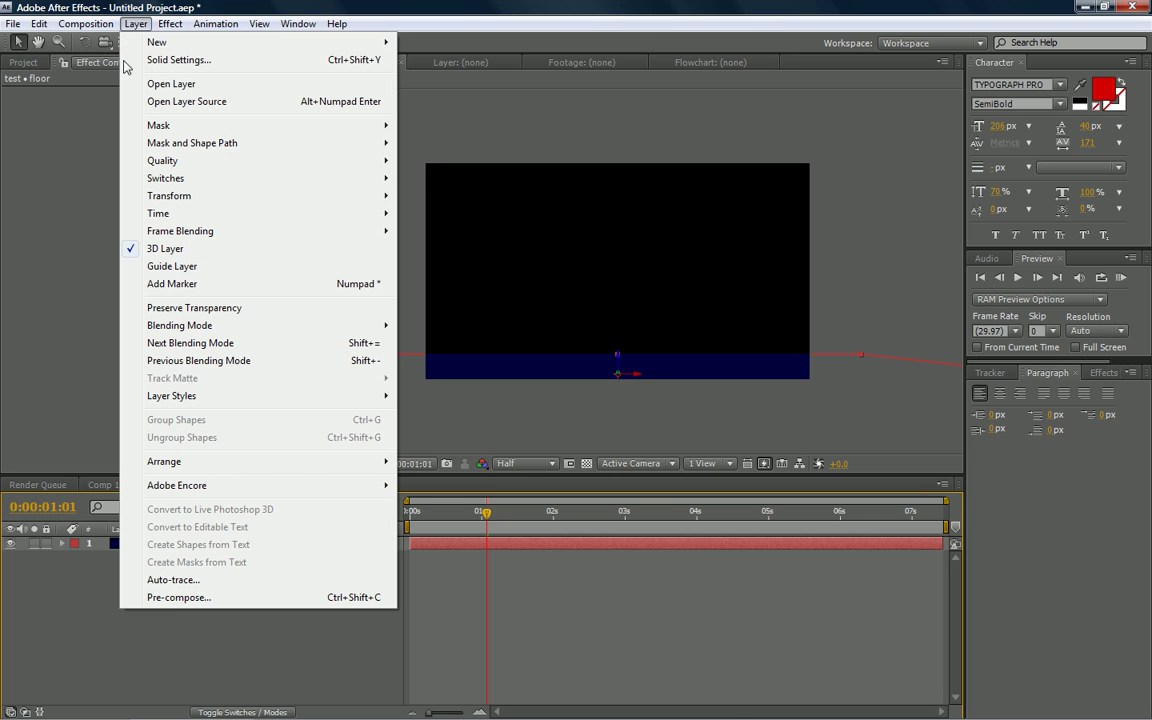
pyautogui.moveTo(200, 42)
pyautogui.click(445, 80)
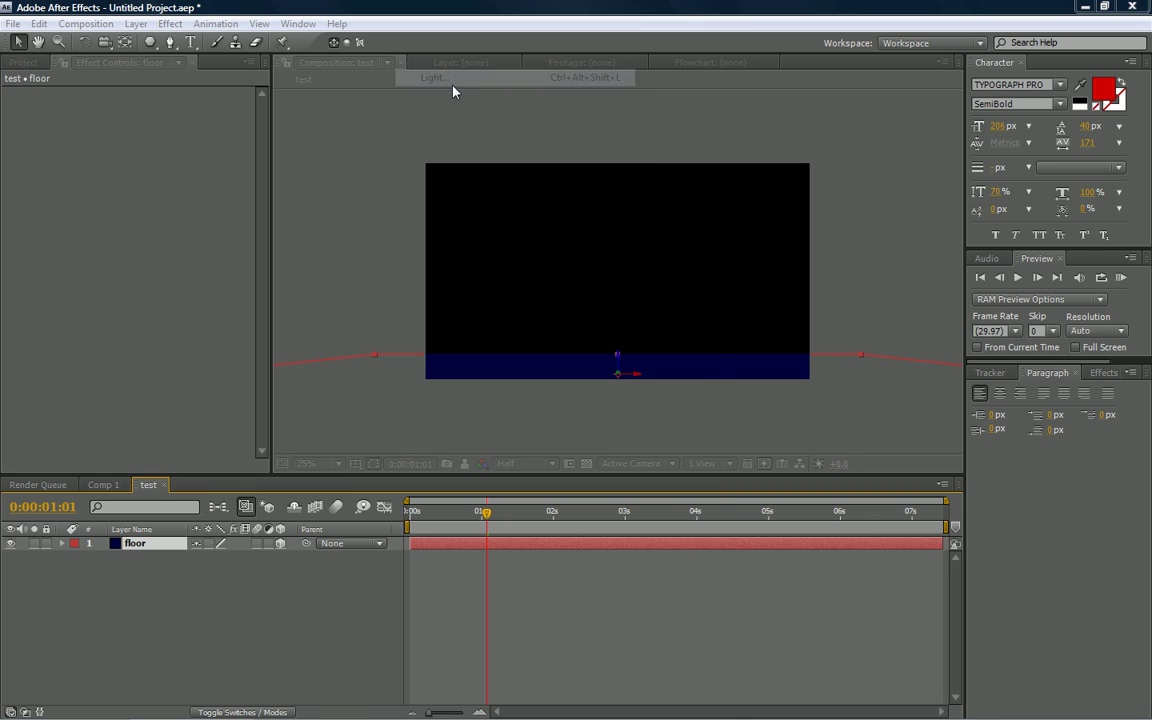
pyautogui.moveTo(517, 197); pyautogui.dragTo(278, 199)
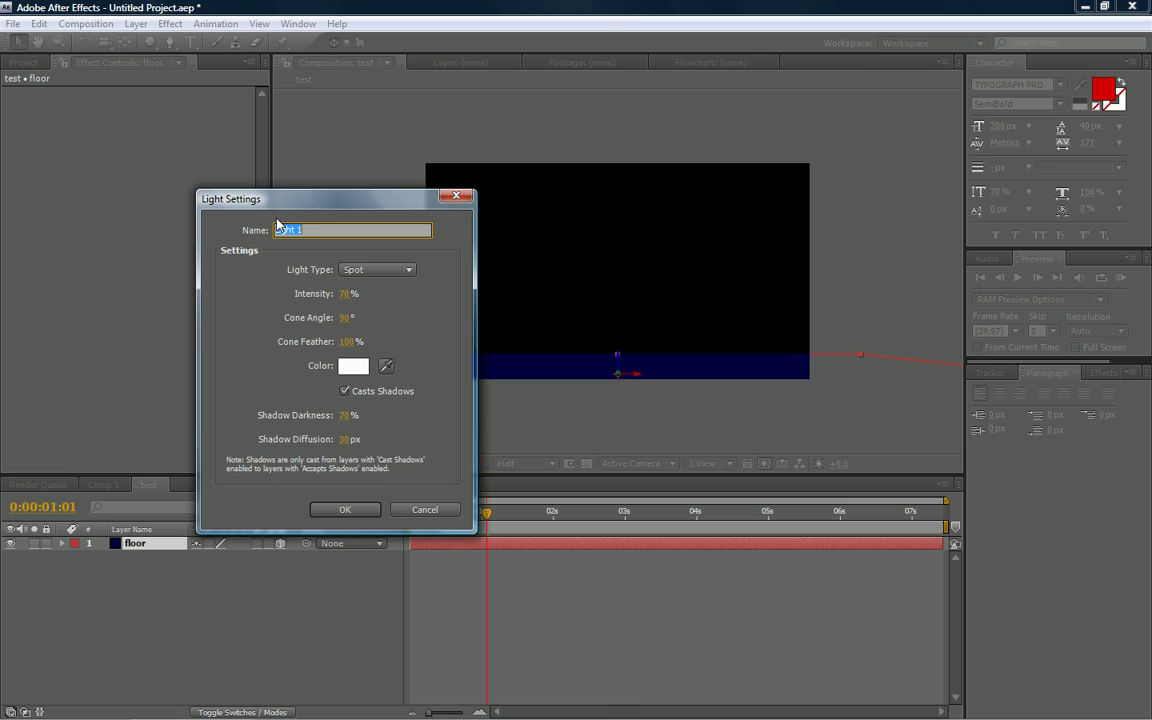
pyautogui.click(378, 269)
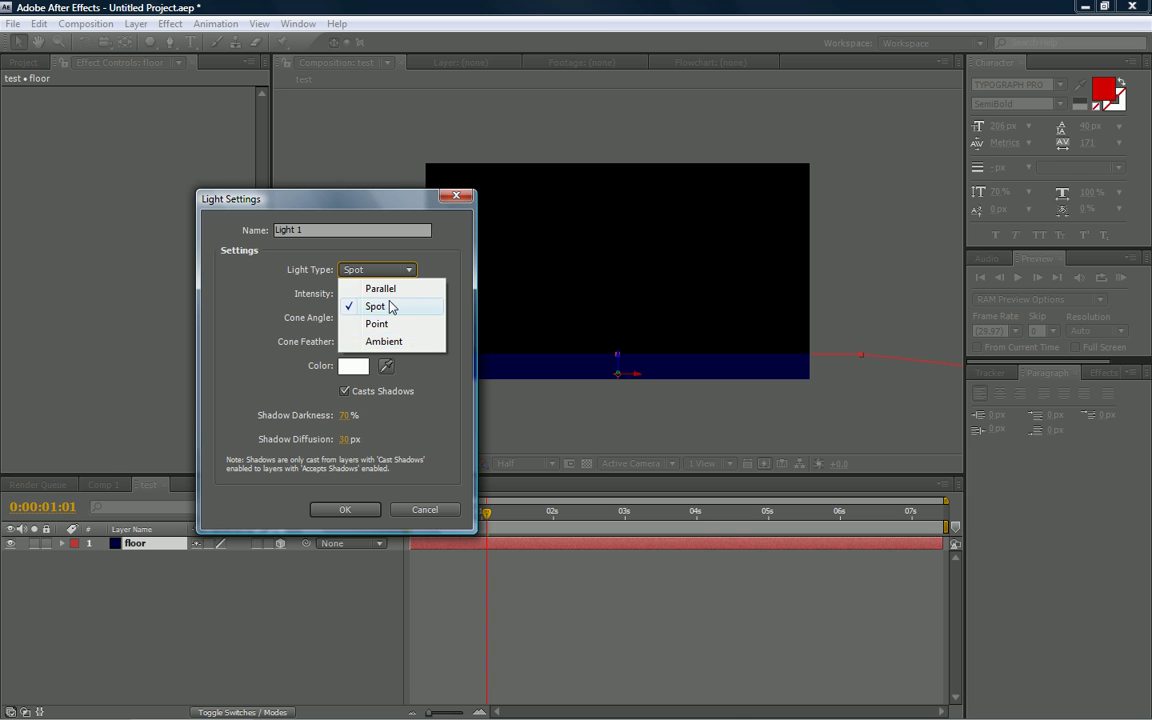
pyautogui.click(386, 306)
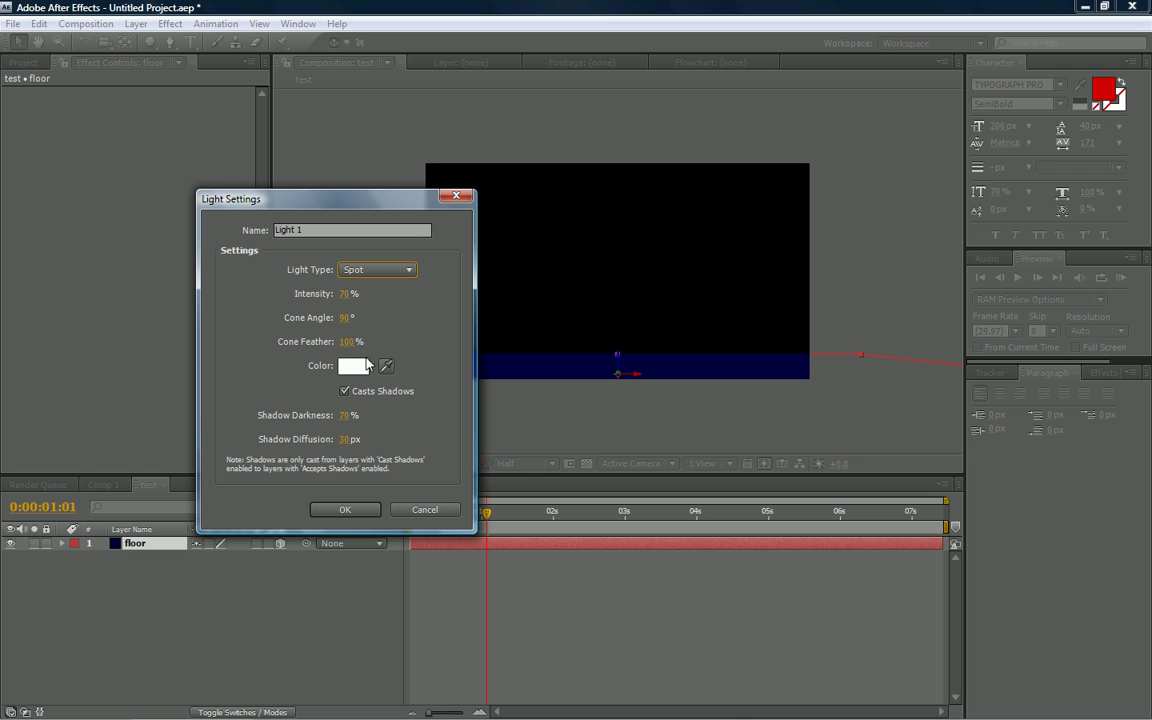
pyautogui.click(360, 509)
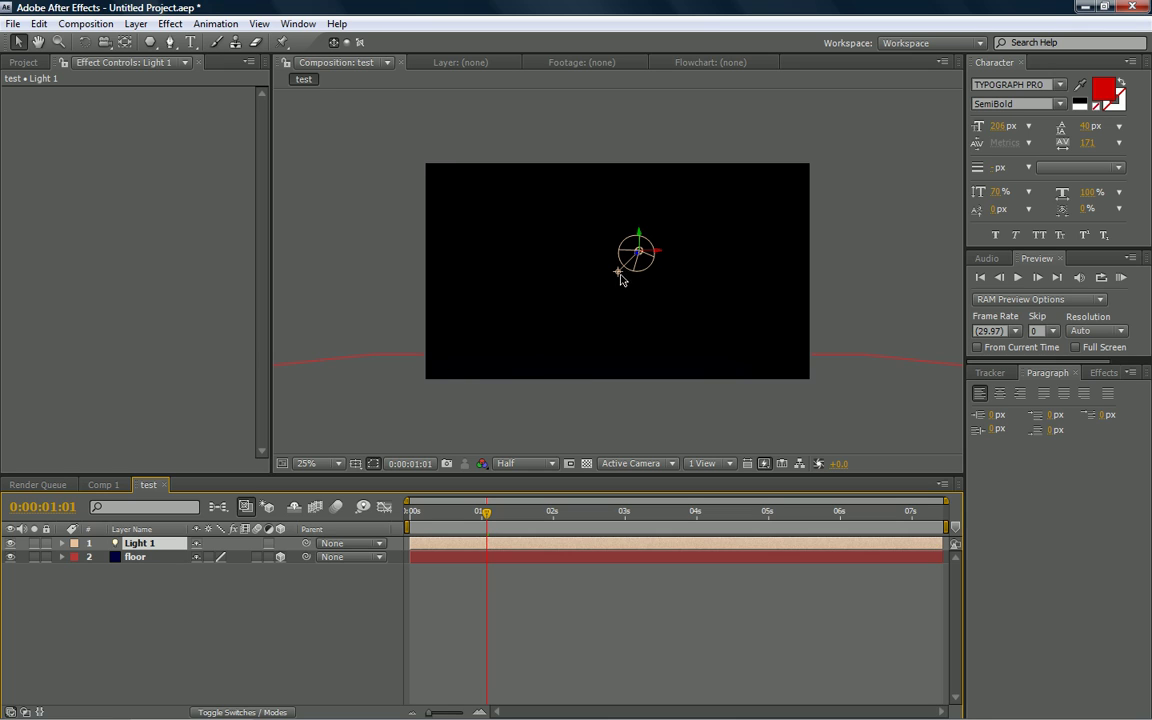
# Position Light 1 and its point of interest down toward the floor.
pyautogui.moveTo(617, 275)
pyautogui.mouseDown()
pyautogui.moveTo(638, 256)
pyautogui.moveTo(628, 330)
pyautogui.mouseUp()
pyautogui.moveTo(641, 262); pyautogui.dragTo(627, 375)
pyautogui.moveTo(685, 219); pyautogui.dragTo(1021, 26)
pyautogui.hotkey('ctrl', 'z')
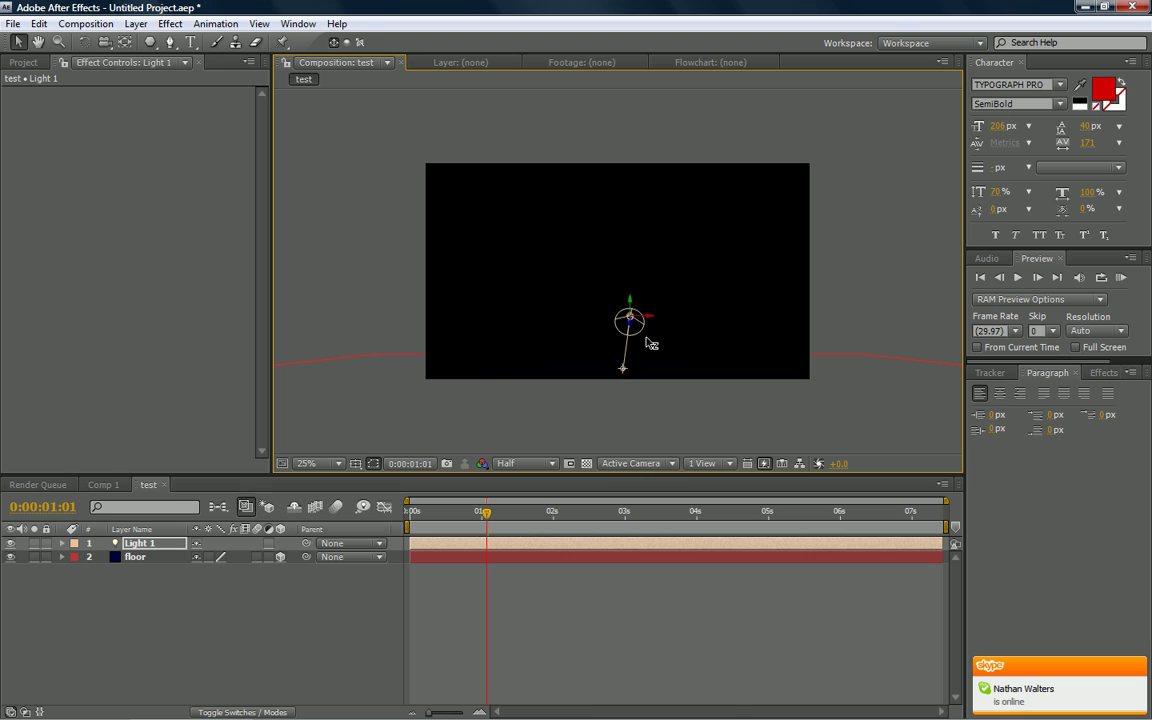
pyautogui.moveTo(636, 281); pyautogui.dragTo(648, 345)
# Set the floor layer's Casts Shadows material option to On.
pyautogui.click(136, 556)
pyautogui.press('a')
pyautogui.press('a')
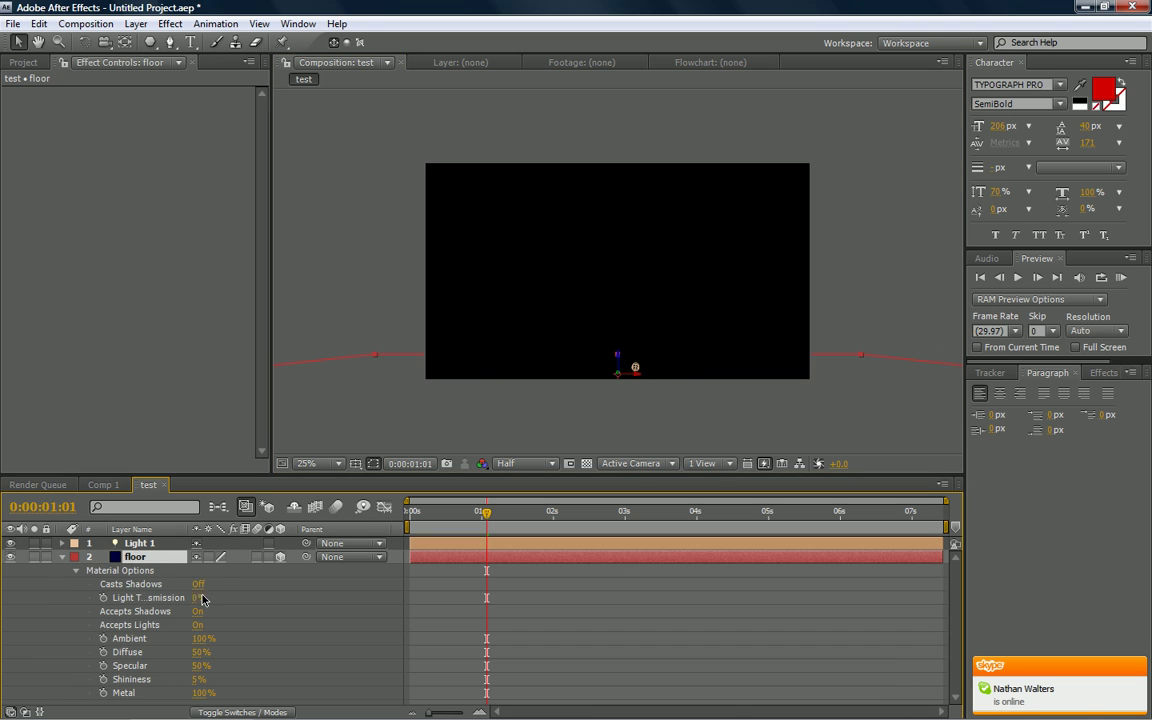
pyautogui.click(185, 585)
pyautogui.click(198, 584)
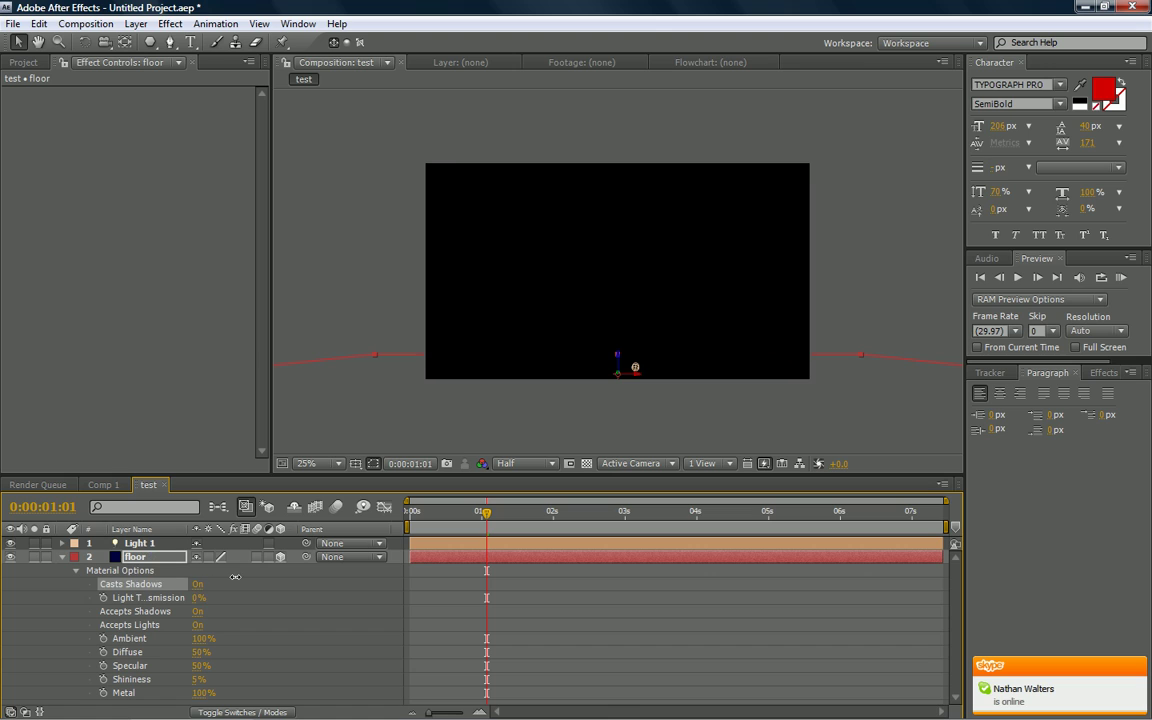
# Raise Light 1 higher above the floor.
pyautogui.click(139, 543)
pyautogui.click(62, 557)
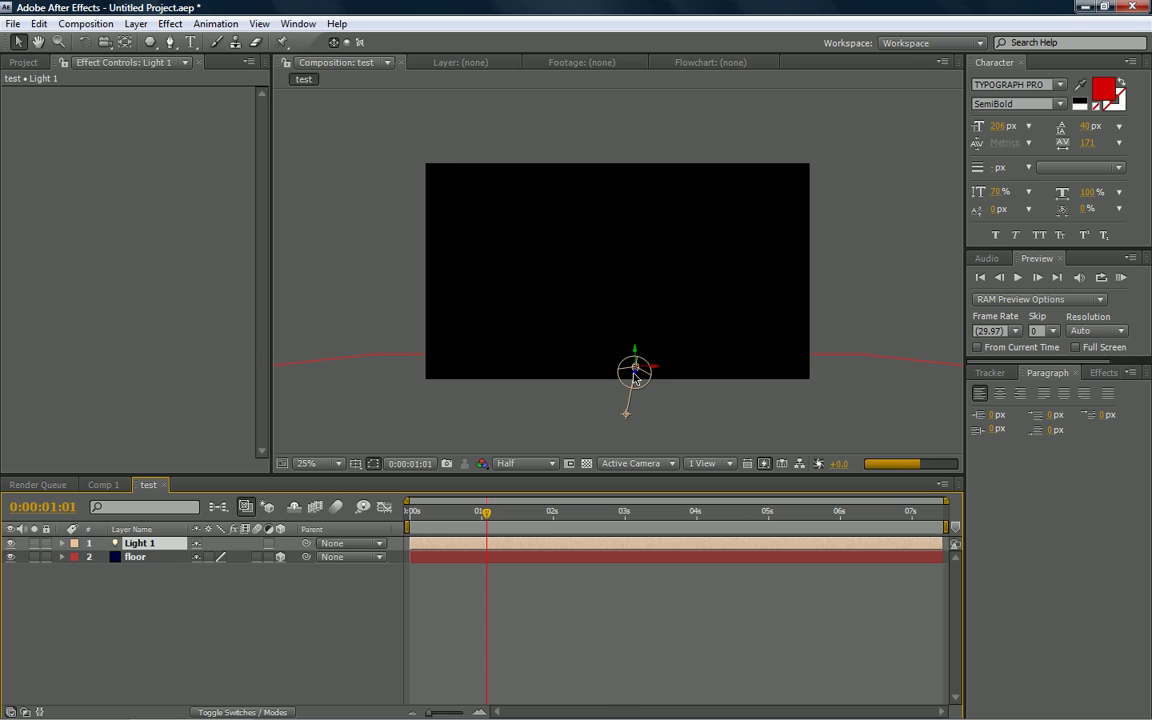
pyautogui.moveTo(640, 378); pyautogui.dragTo(689, 244)
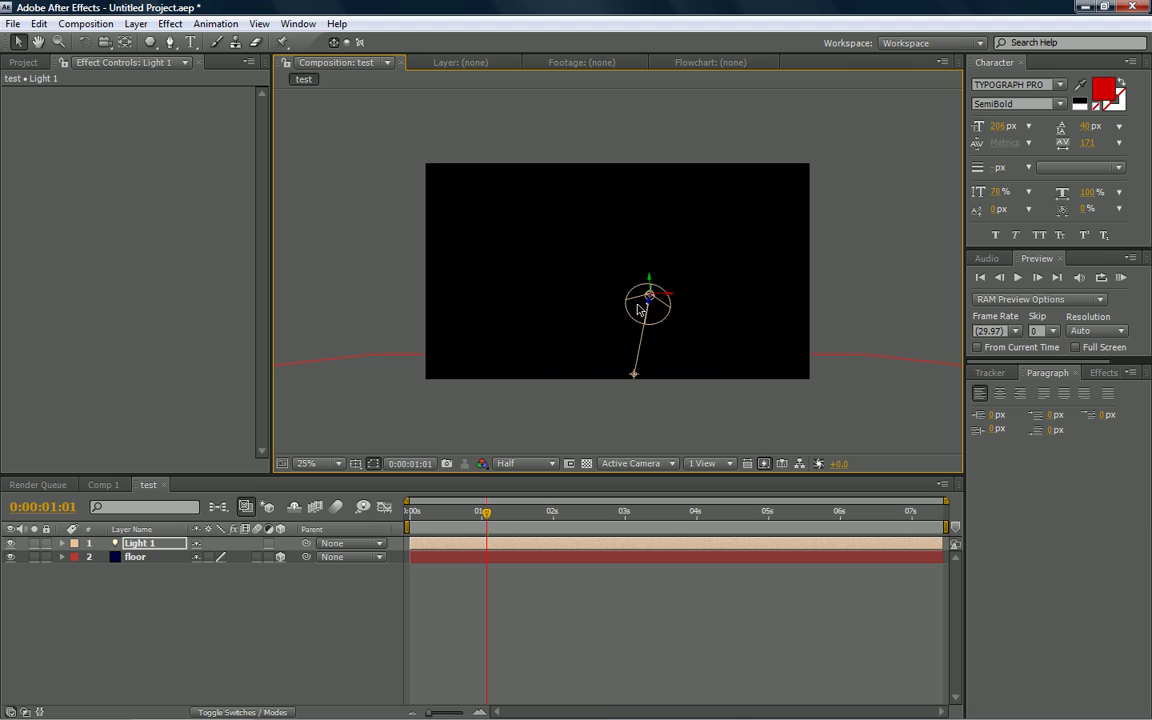
# Delete Light 1 and start a new camera, trying the 20mm lens preset.
pyautogui.press('Delete')
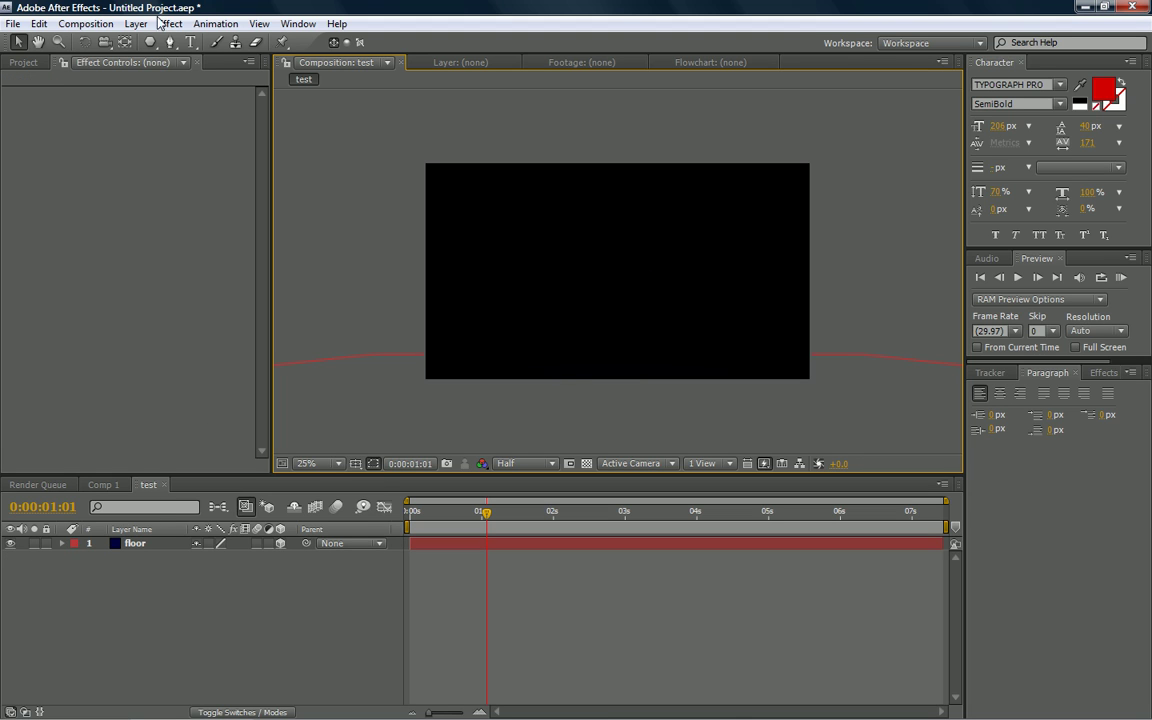
pyautogui.click(135, 23)
pyautogui.moveTo(158, 42)
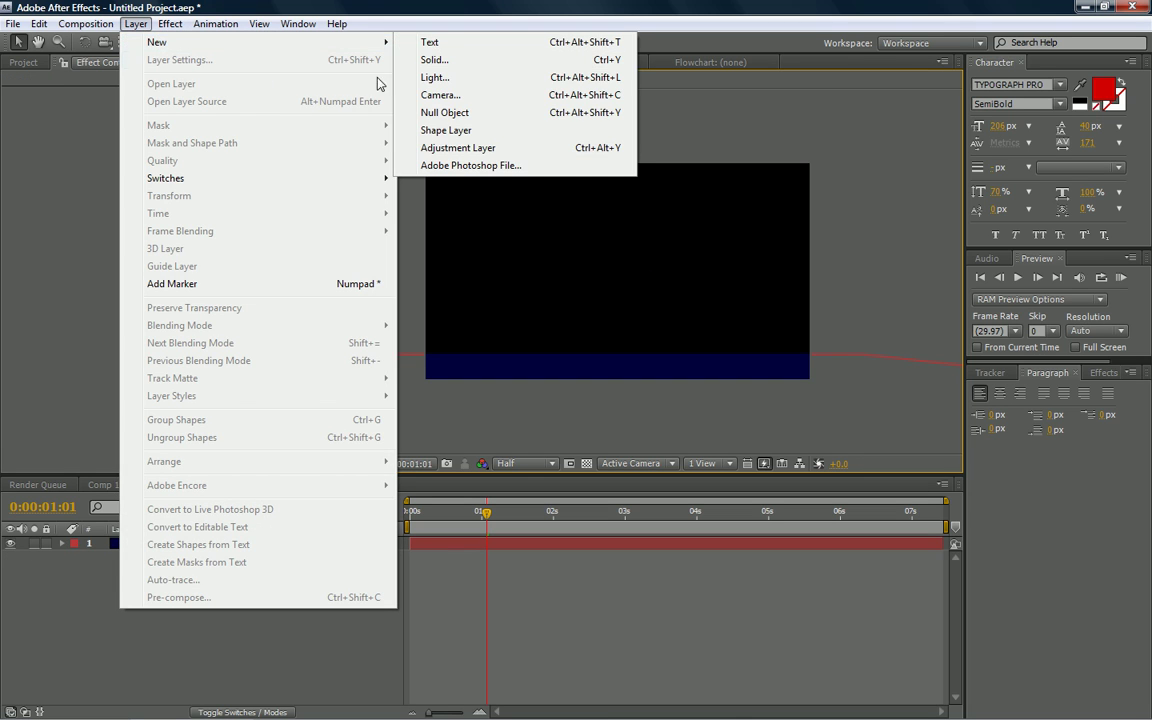
pyautogui.click(440, 94)
pyautogui.moveTo(537, 175); pyautogui.dragTo(473, 162)
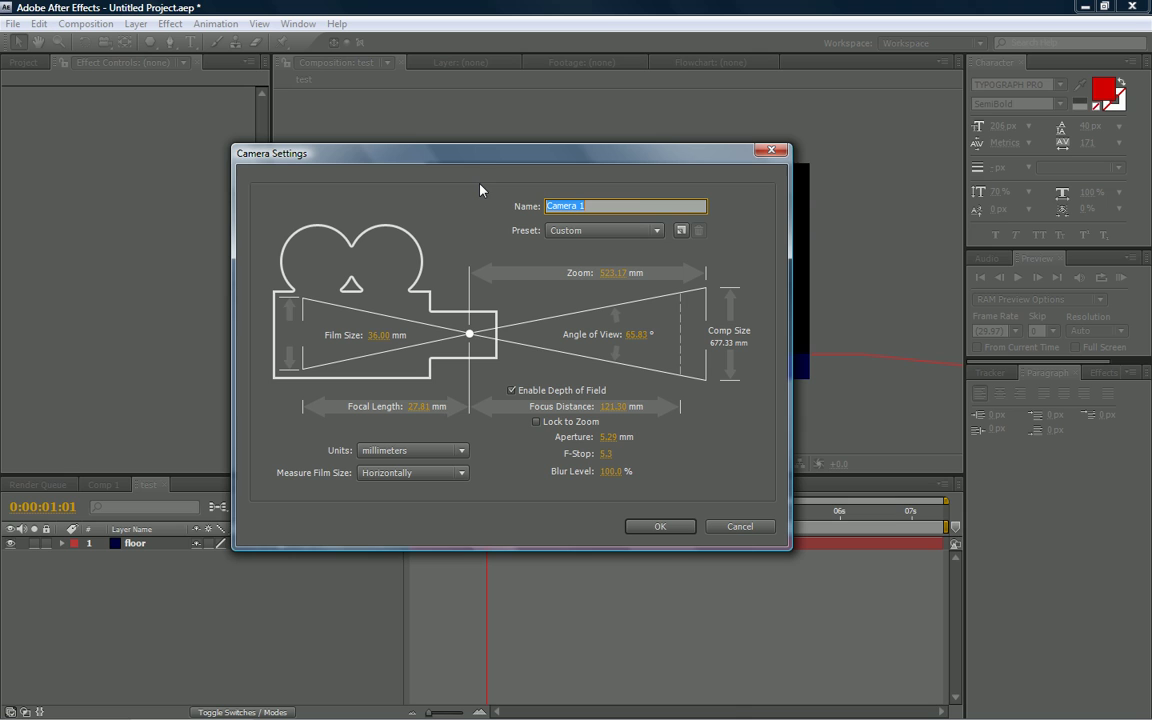
pyautogui.click(575, 230)
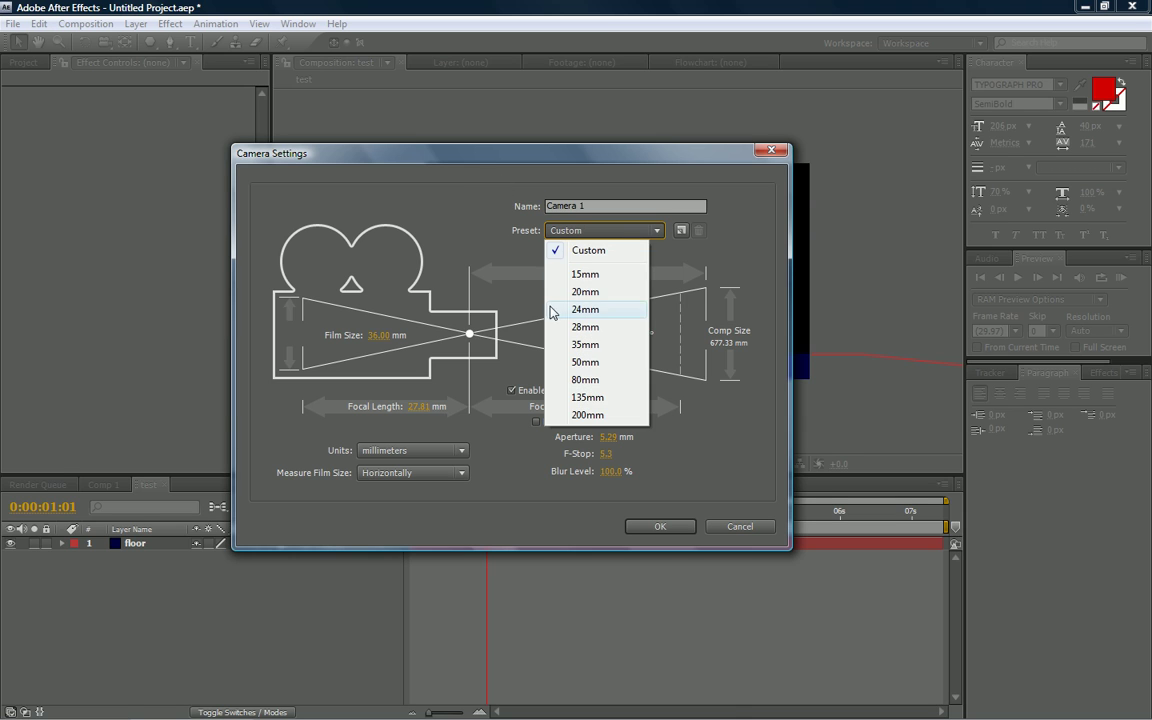
pyautogui.click(487, 276)
pyautogui.click(600, 230)
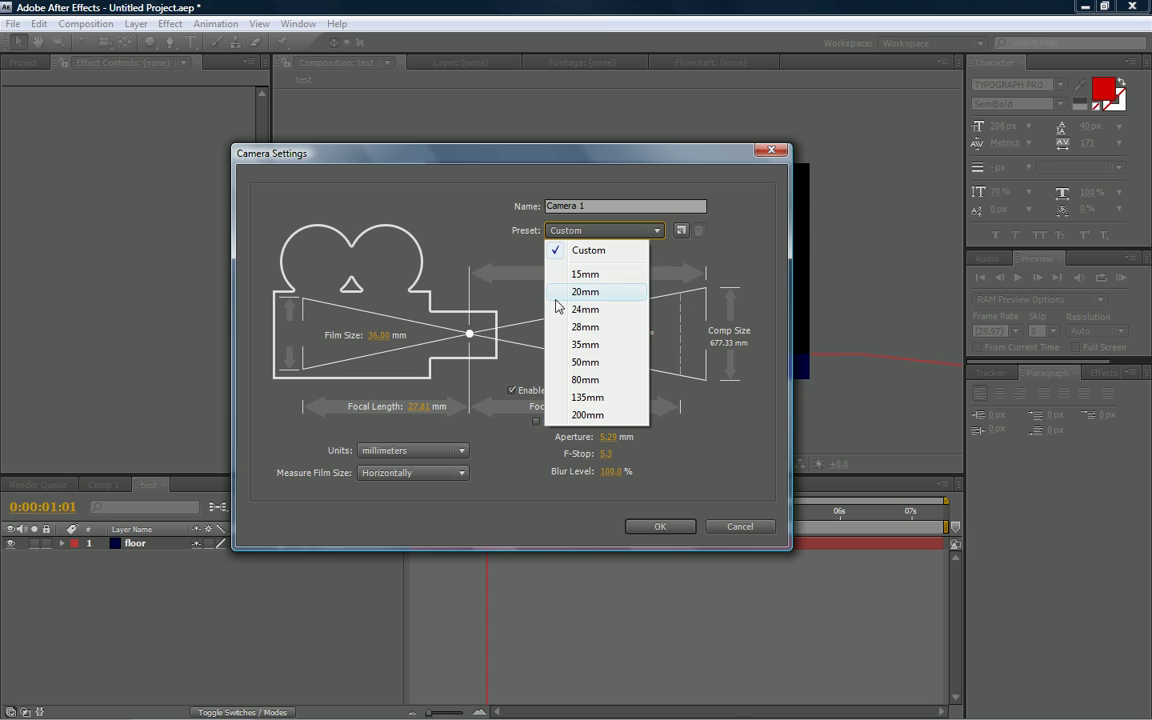
pyautogui.click(600, 291)
# Choose the 24mm preset, keep Enable Depth of Field on, and create Camera 1.
pyautogui.click(607, 231)
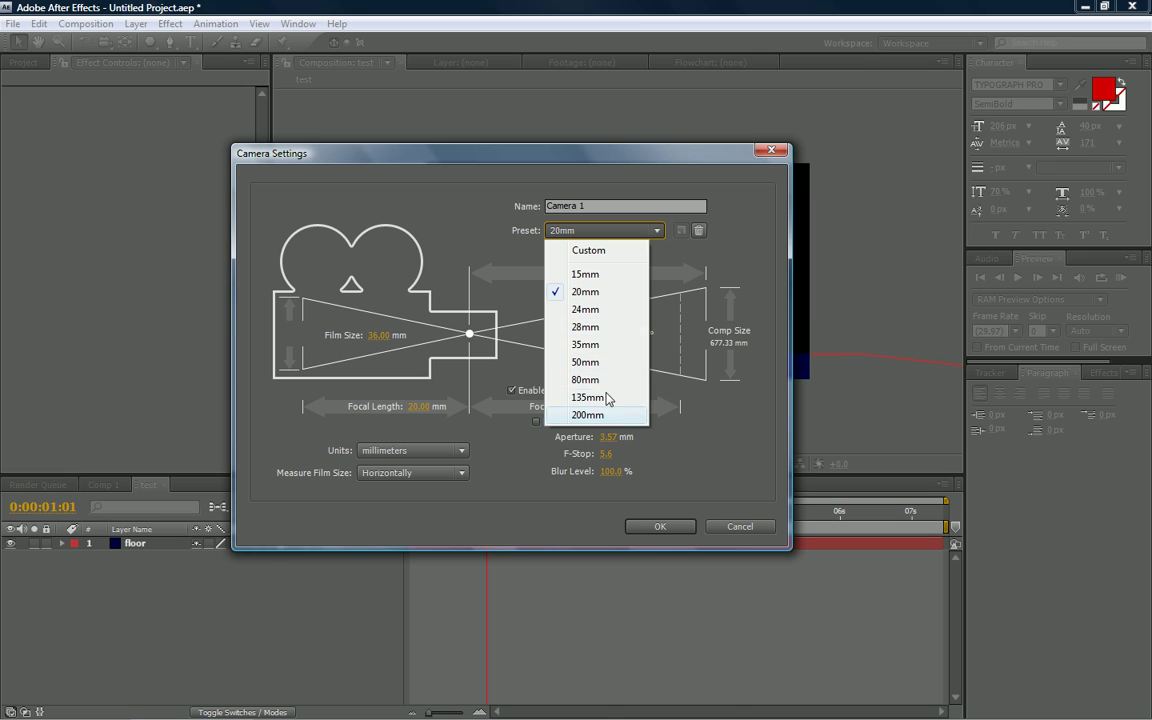
pyautogui.click(595, 309)
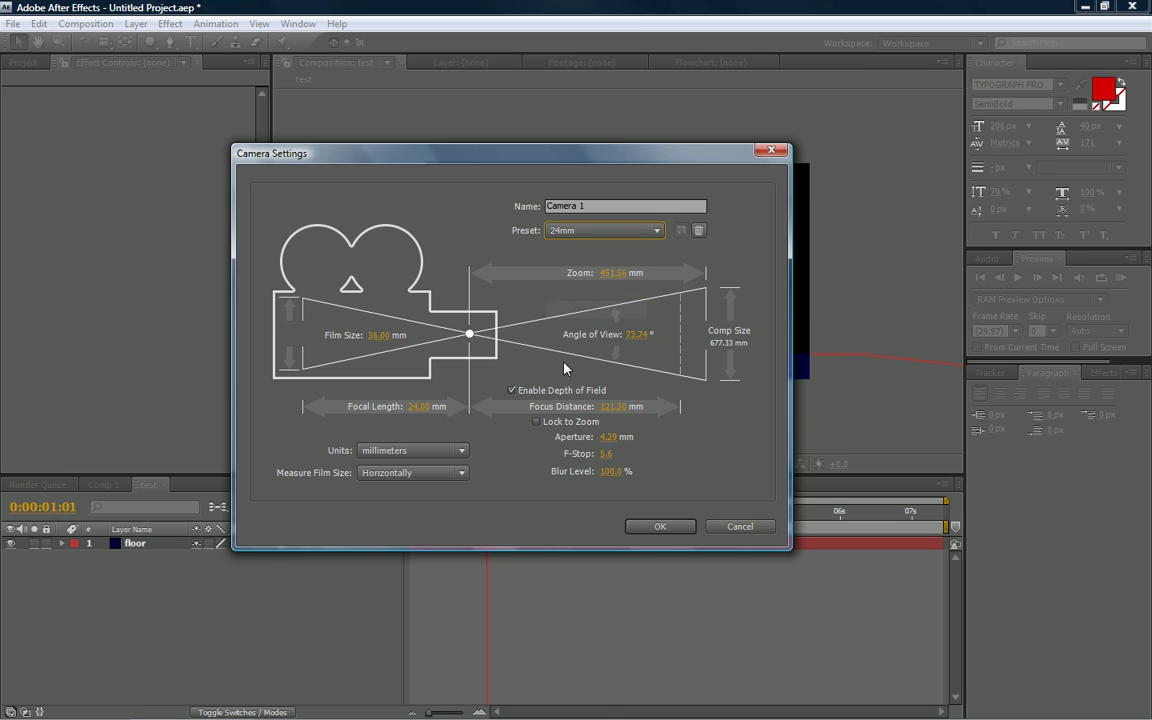
pyautogui.click(538, 392)
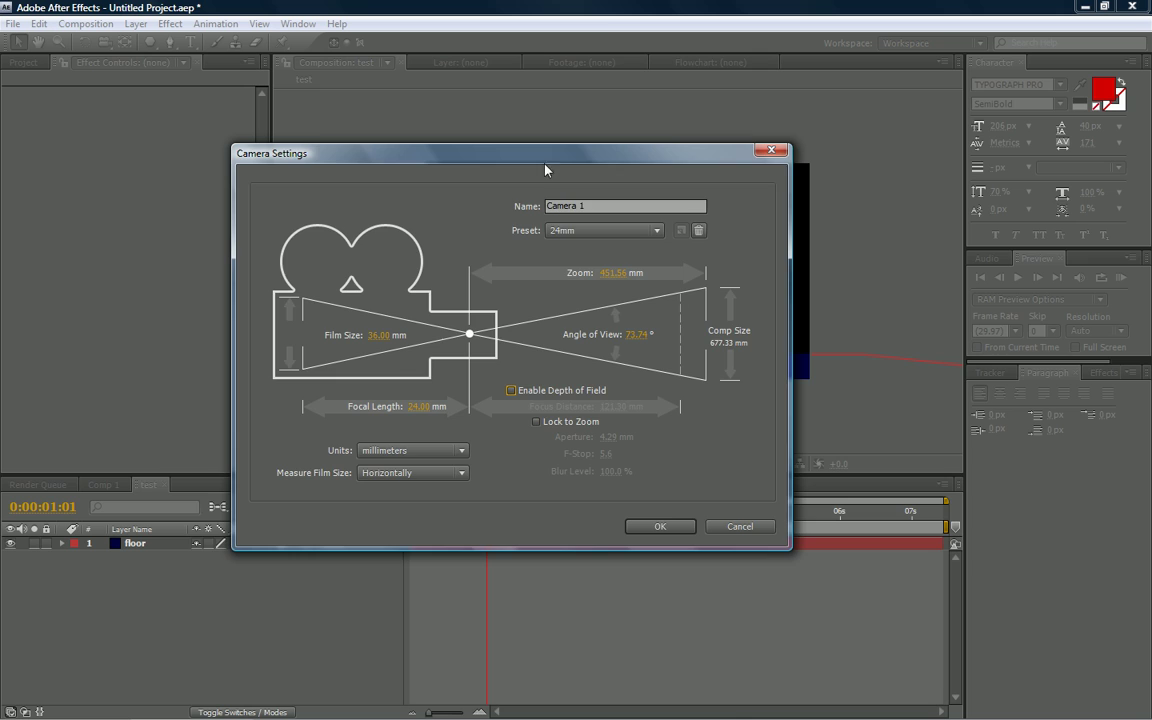
pyautogui.moveTo(545, 170); pyautogui.dragTo(470, 133)
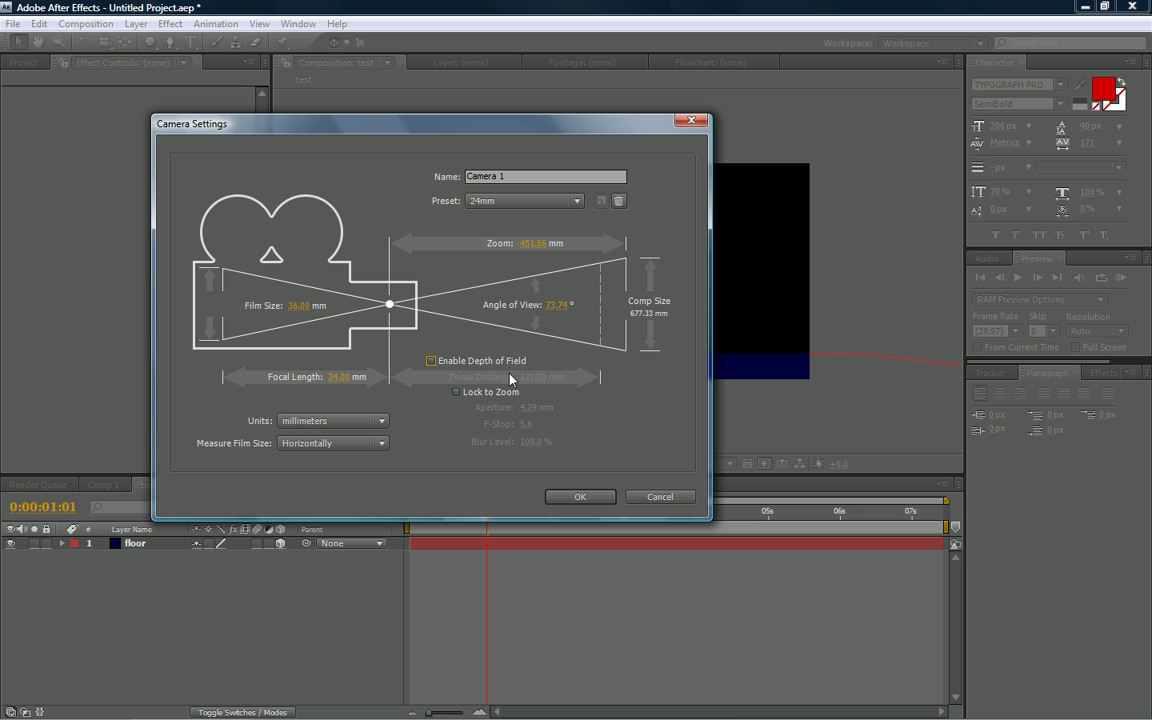
pyautogui.click(486, 361)
pyautogui.click(582, 497)
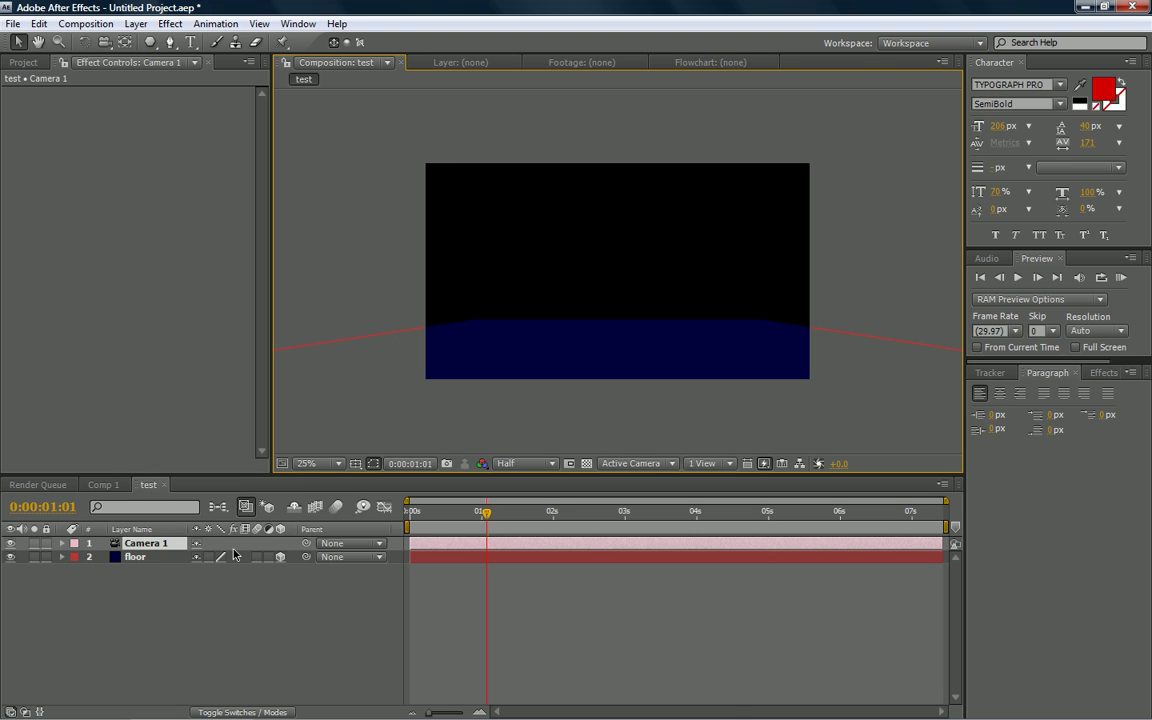
# Tilt Camera 1 to about -25° X Rotation and spin its Y Rotation.
pyautogui.press('r')
pyautogui.moveTo(212, 570)
pyautogui.mouseDown()
pyautogui.moveTo(256, 573)
pyautogui.moveTo(219, 583)
pyautogui.moveTo(211, 565)
pyautogui.mouseUp()
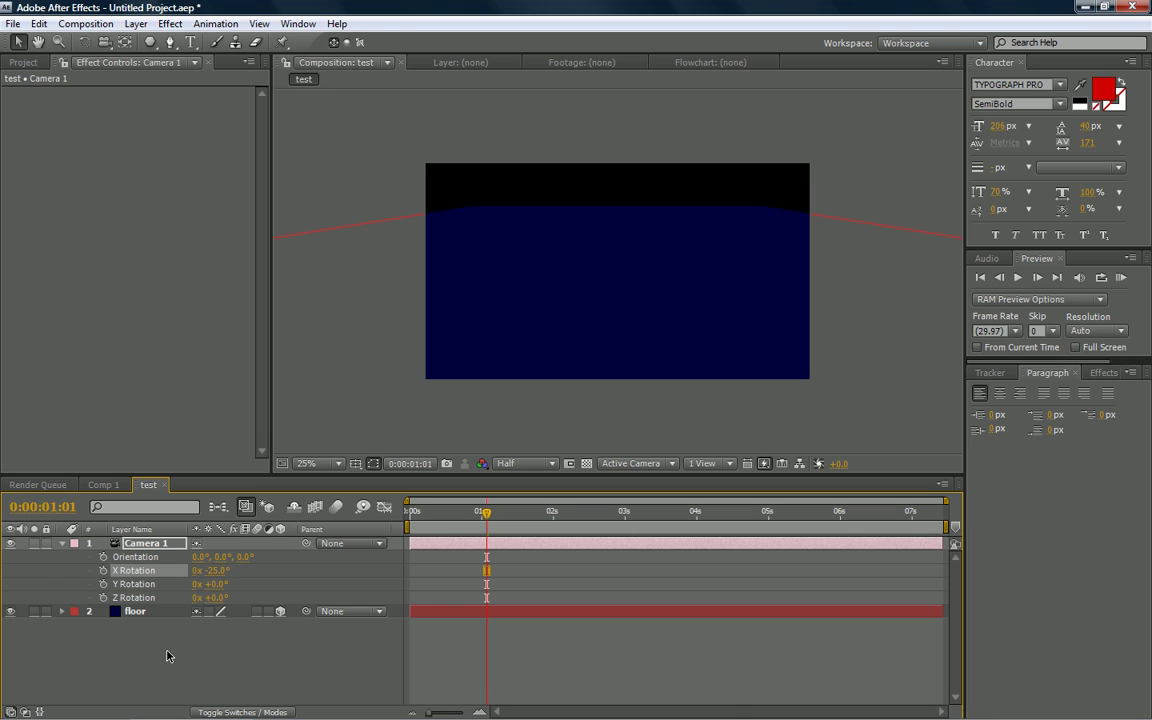
pyautogui.moveTo(210, 584); pyautogui.dragTo(3, 568)
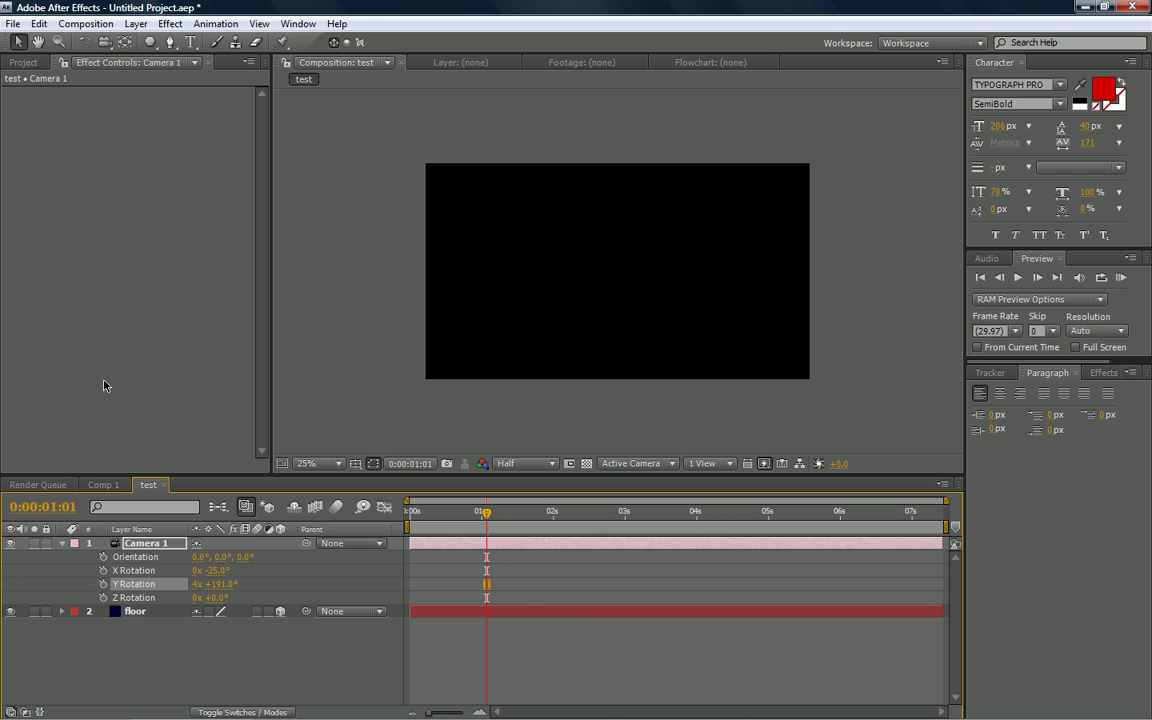
# Delete Camera 1 and bring up the Layer > New choices.
pyautogui.press('Delete')
pyautogui.click(135, 23)
pyautogui.moveTo(148, 50)
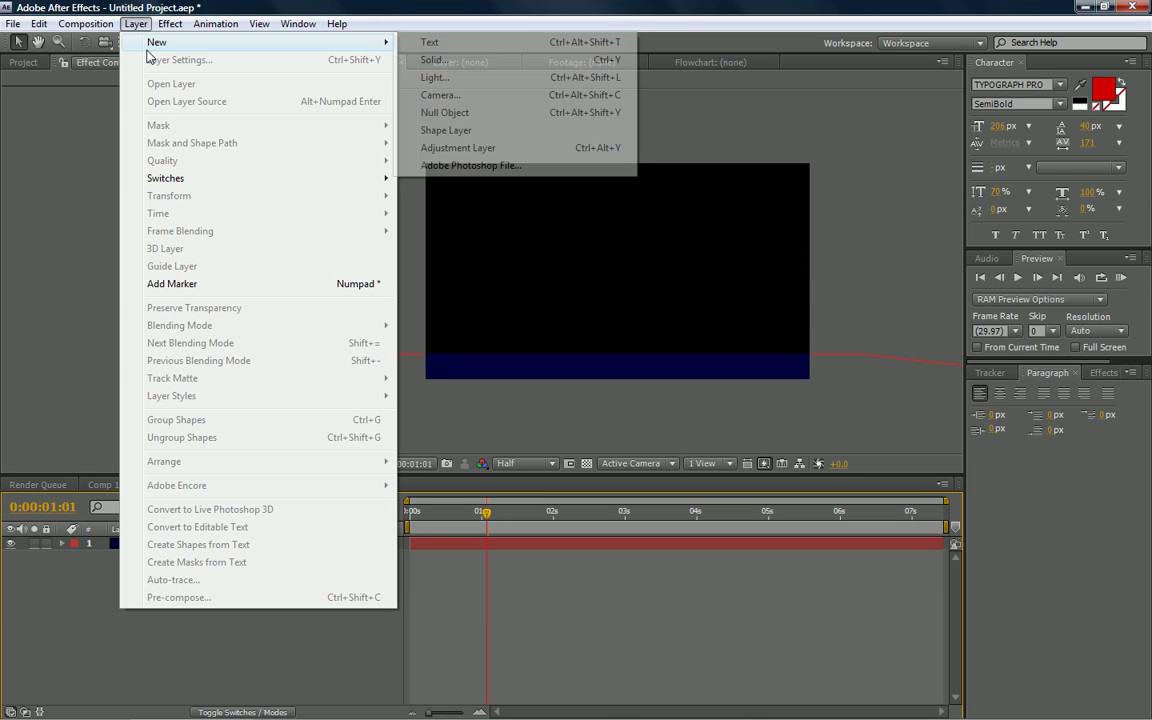
pyautogui.click(501, 114)
pyautogui.moveTo(627, 284); pyautogui.dragTo(730, 270)
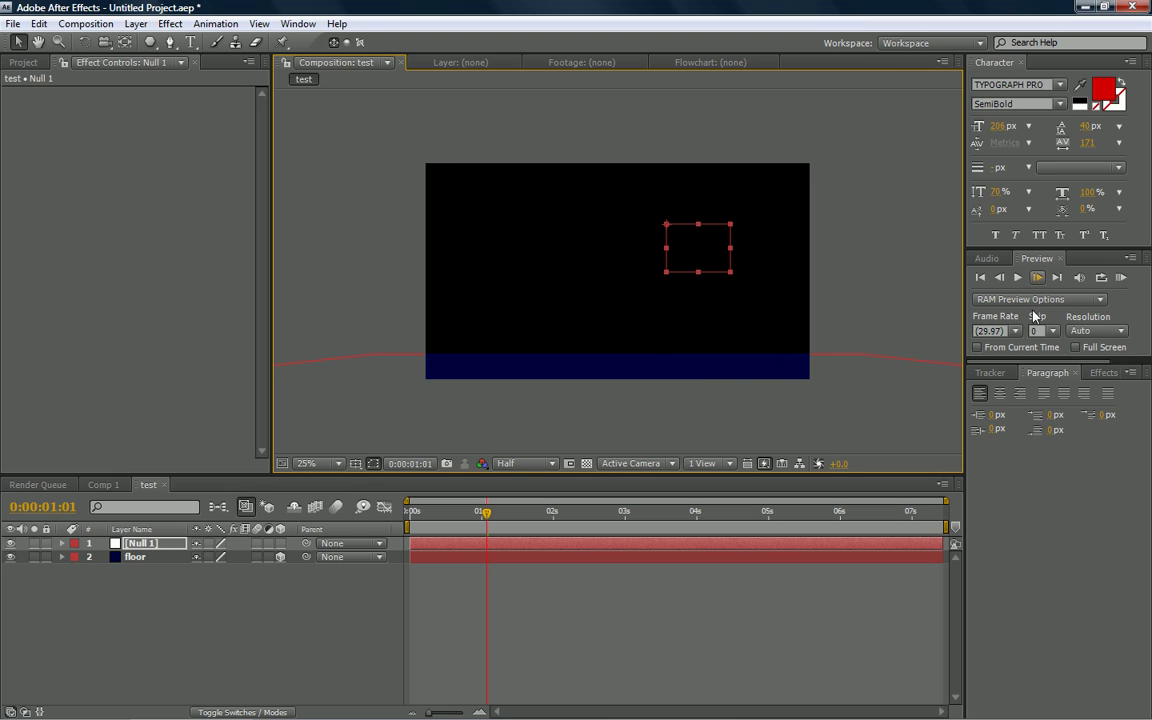
pyautogui.click(990, 372)
pyautogui.click(1080, 415)
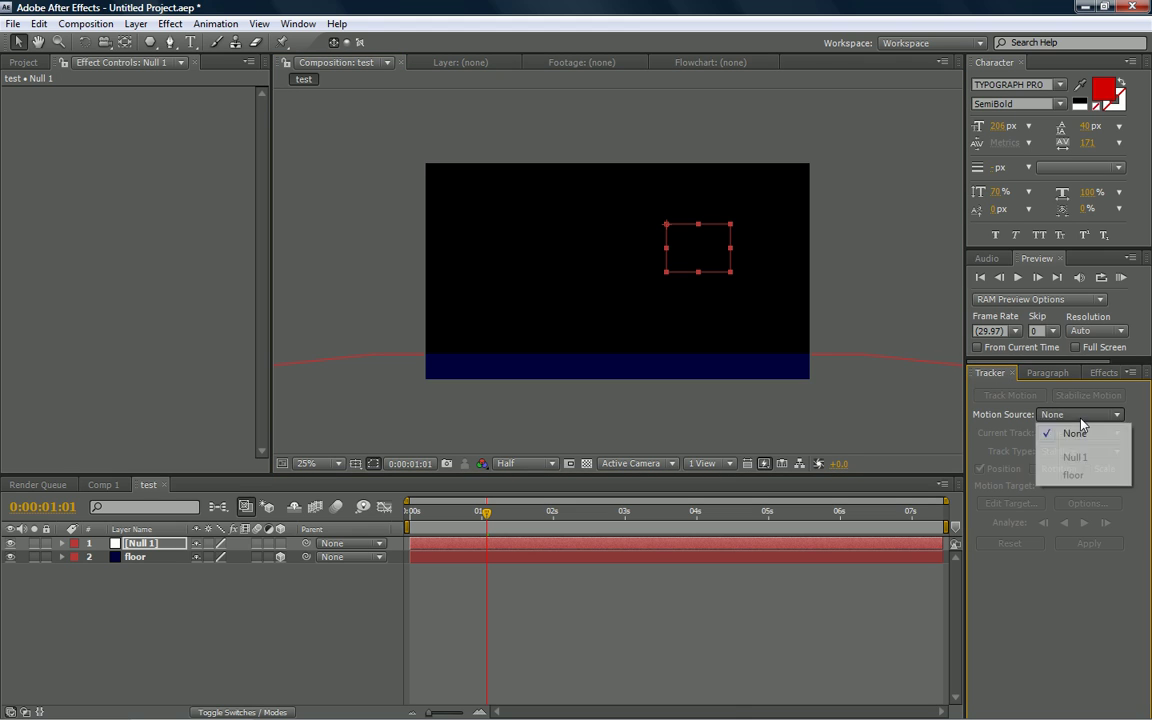
pyautogui.click(1008, 476)
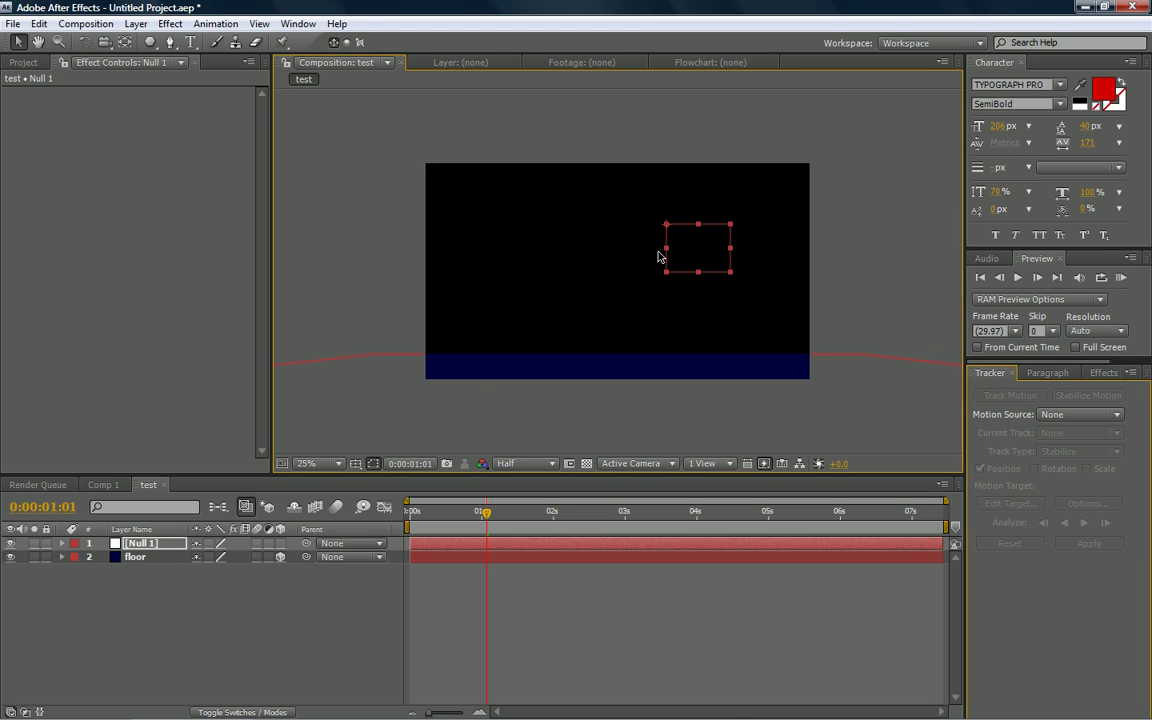
pyautogui.moveTo(661, 249); pyautogui.dragTo(686, 268)
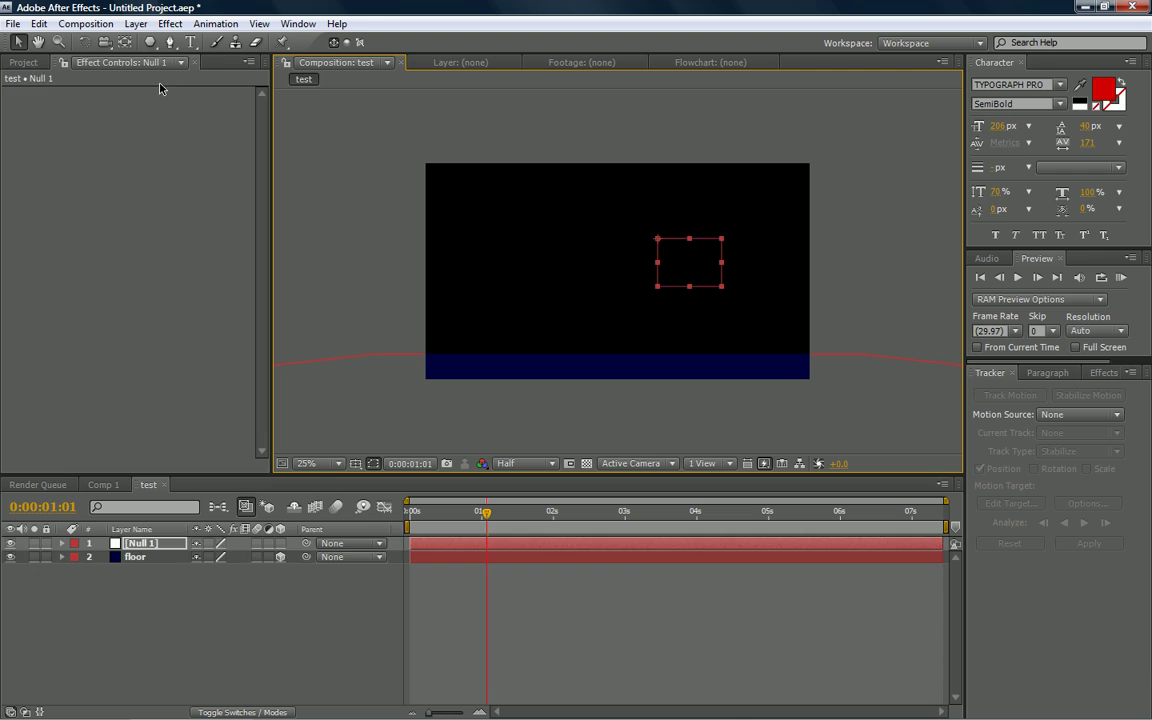
pyautogui.press('Delete')
pyautogui.click(136, 23)
pyautogui.moveTo(150, 42)
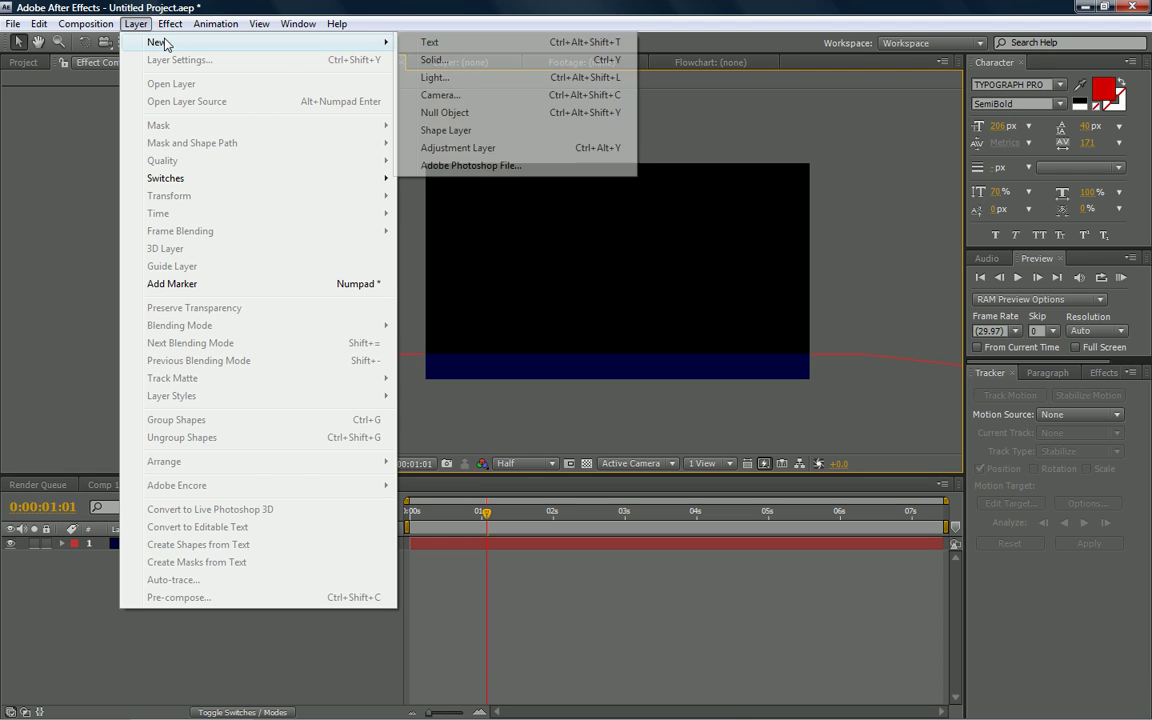
# Add Shape Layer 1, draw two polygons, then delete them to leave it empty.
pyautogui.click(538, 131)
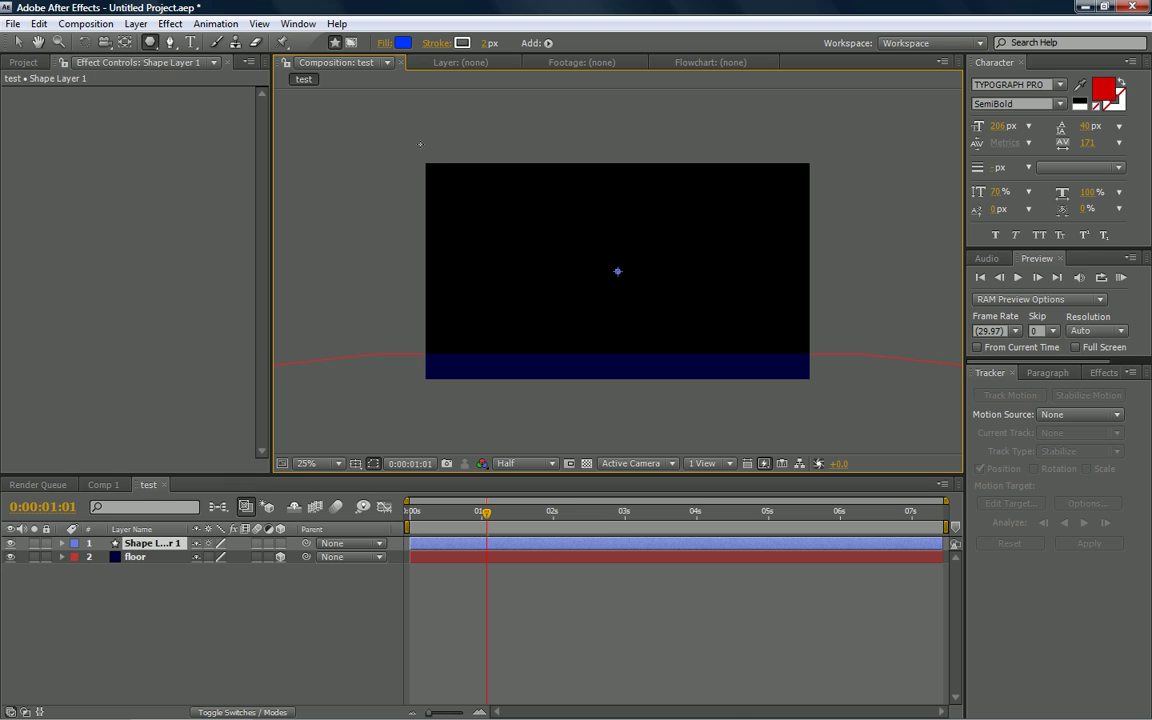
pyautogui.moveTo(466, 198); pyautogui.dragTo(655, 298)
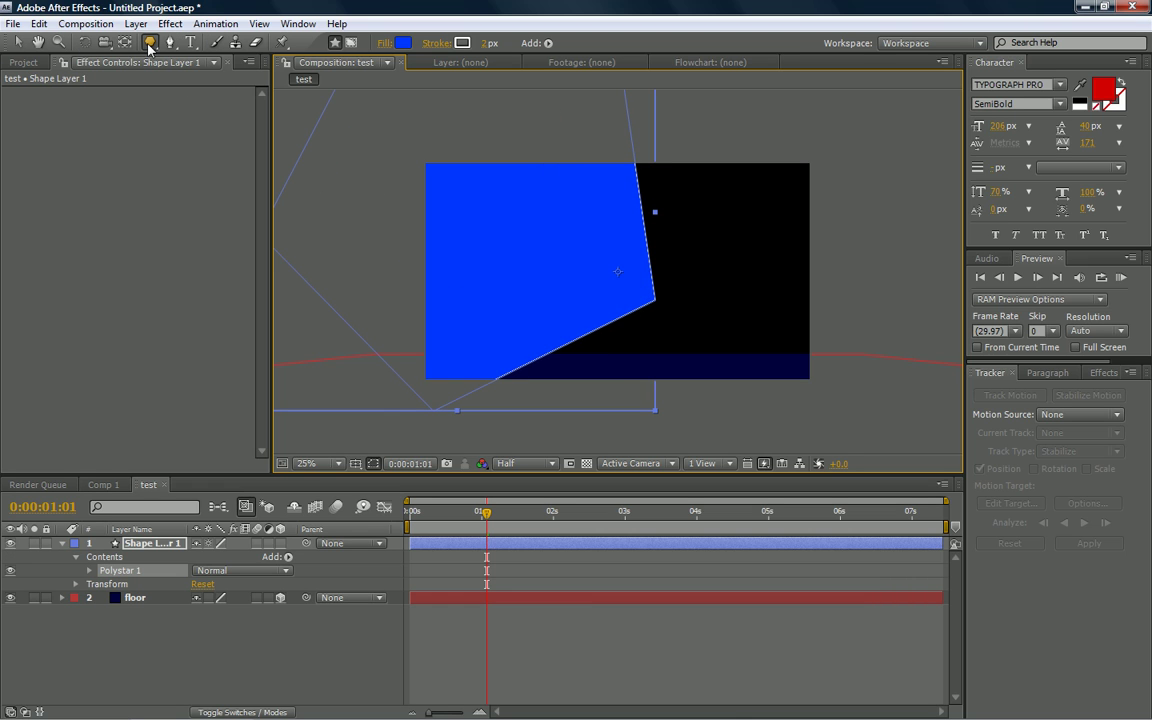
pyautogui.moveTo(514, 219); pyautogui.dragTo(521, 297)
pyautogui.click(16, 44)
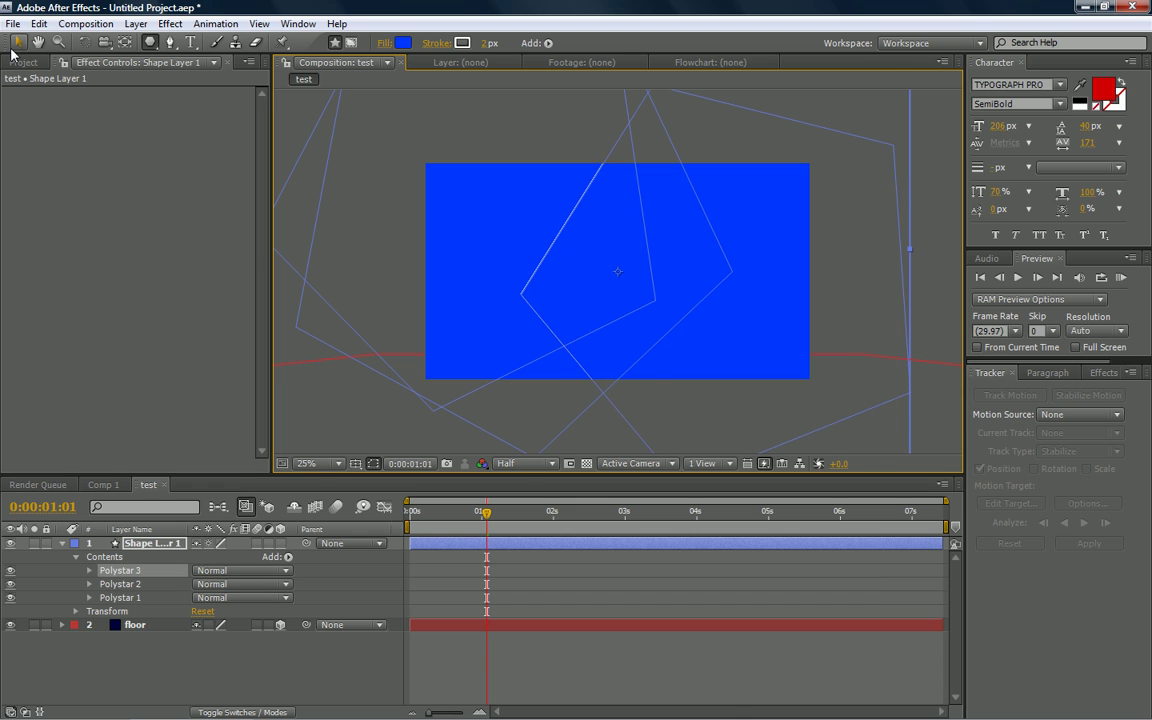
pyautogui.press('Delete')
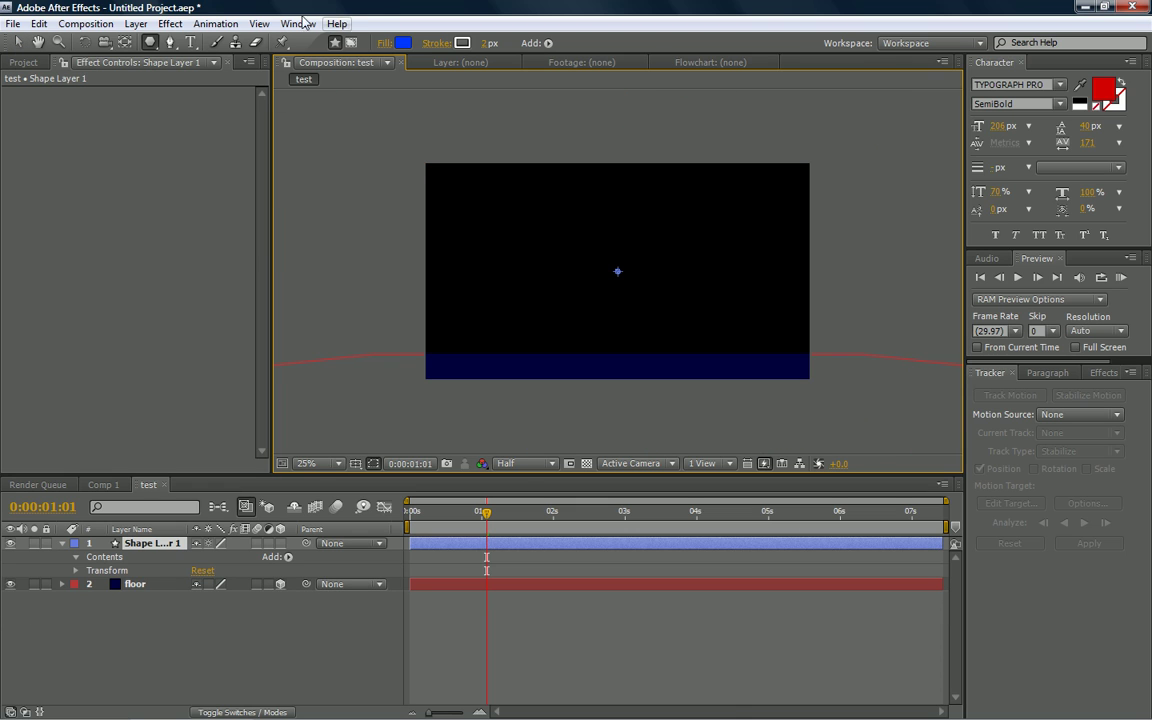
pyautogui.click(135, 23)
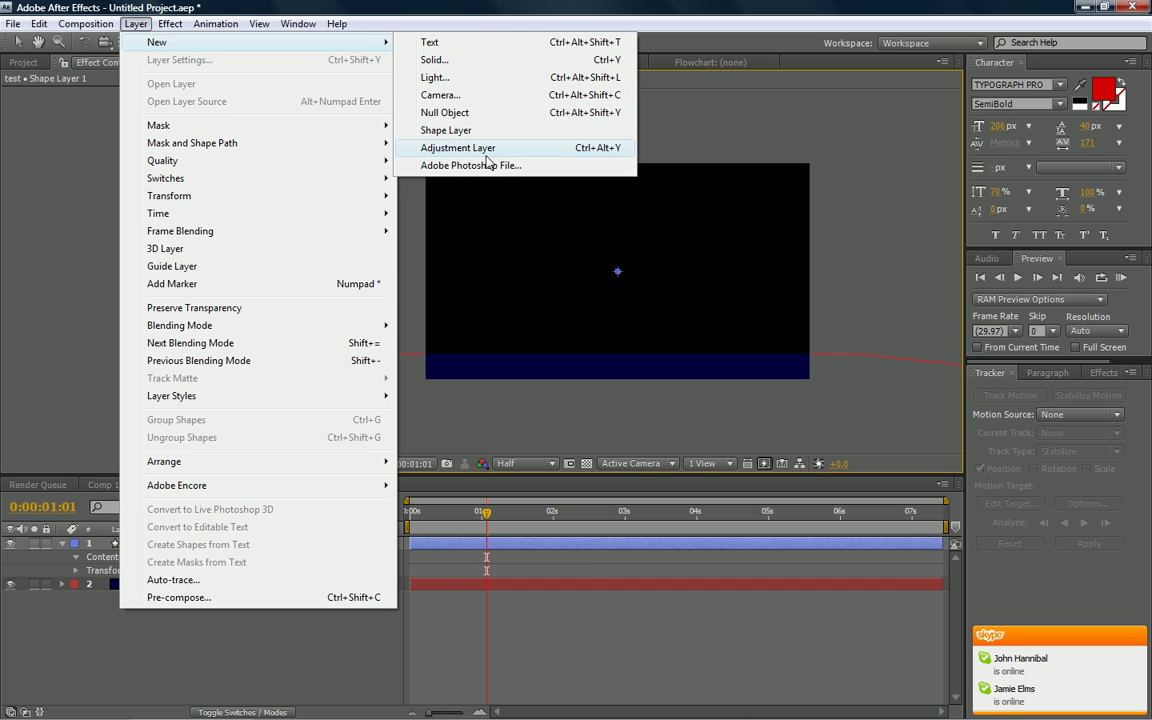
# Add Adjustment Layer 1 and browse the Effect menu without applying anything.
pyautogui.click(494, 152)
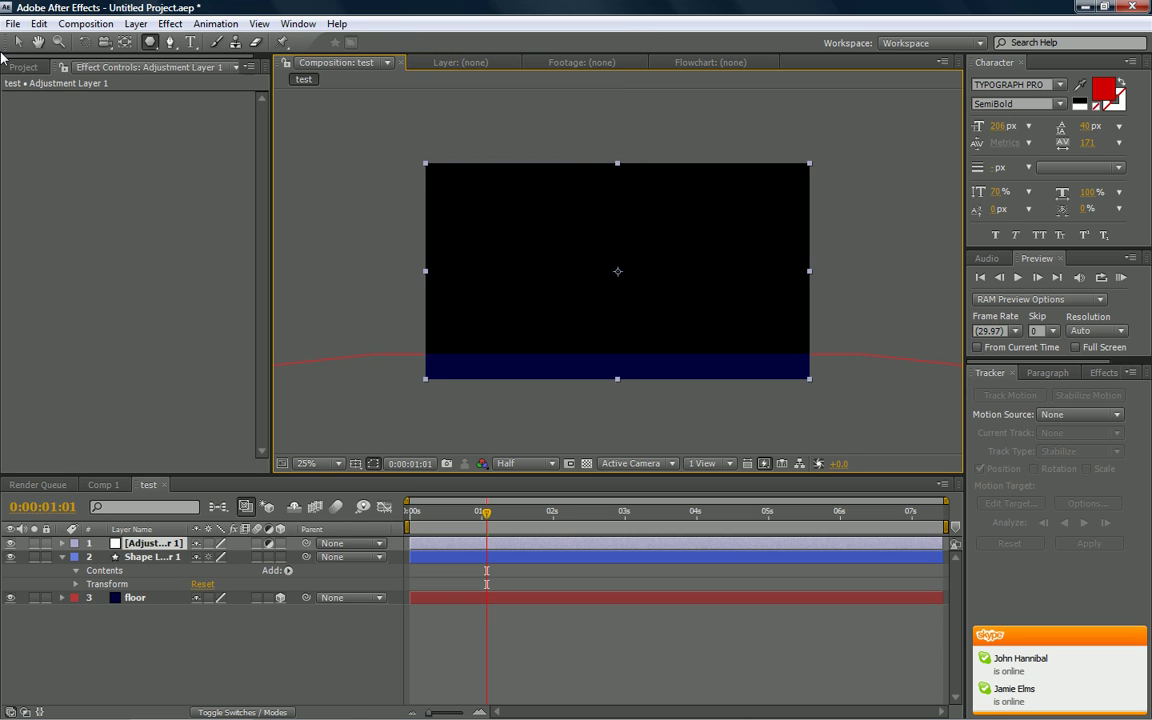
pyautogui.click(61, 557)
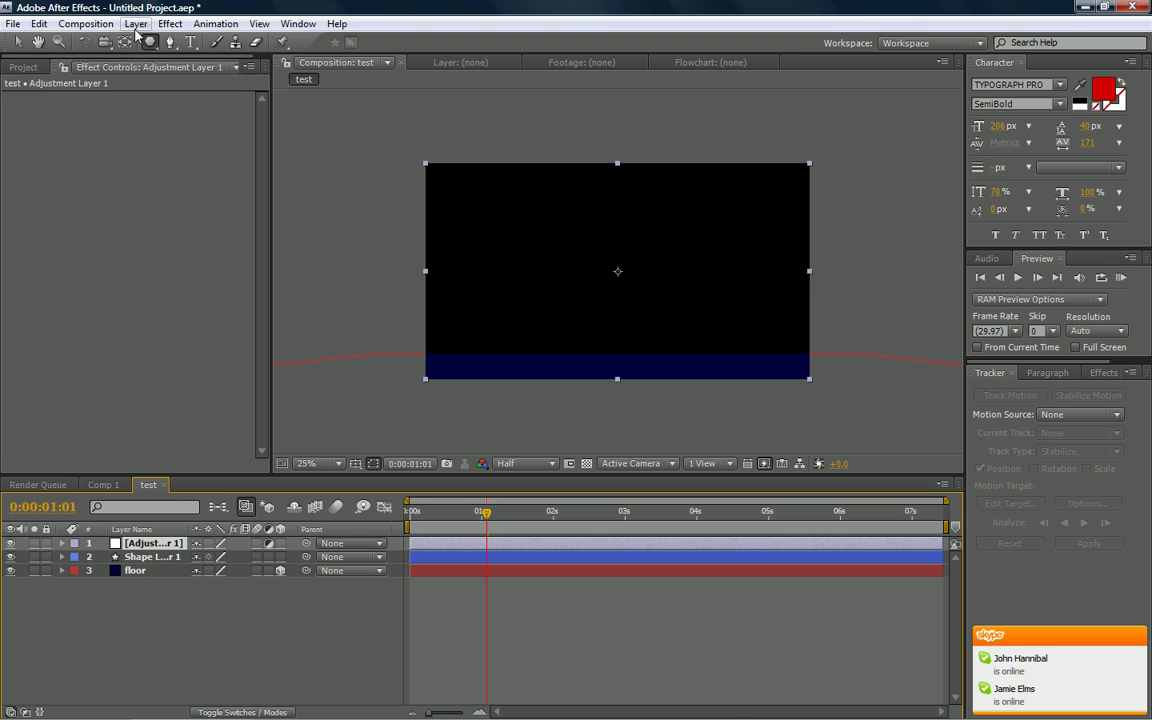
pyautogui.click(170, 23)
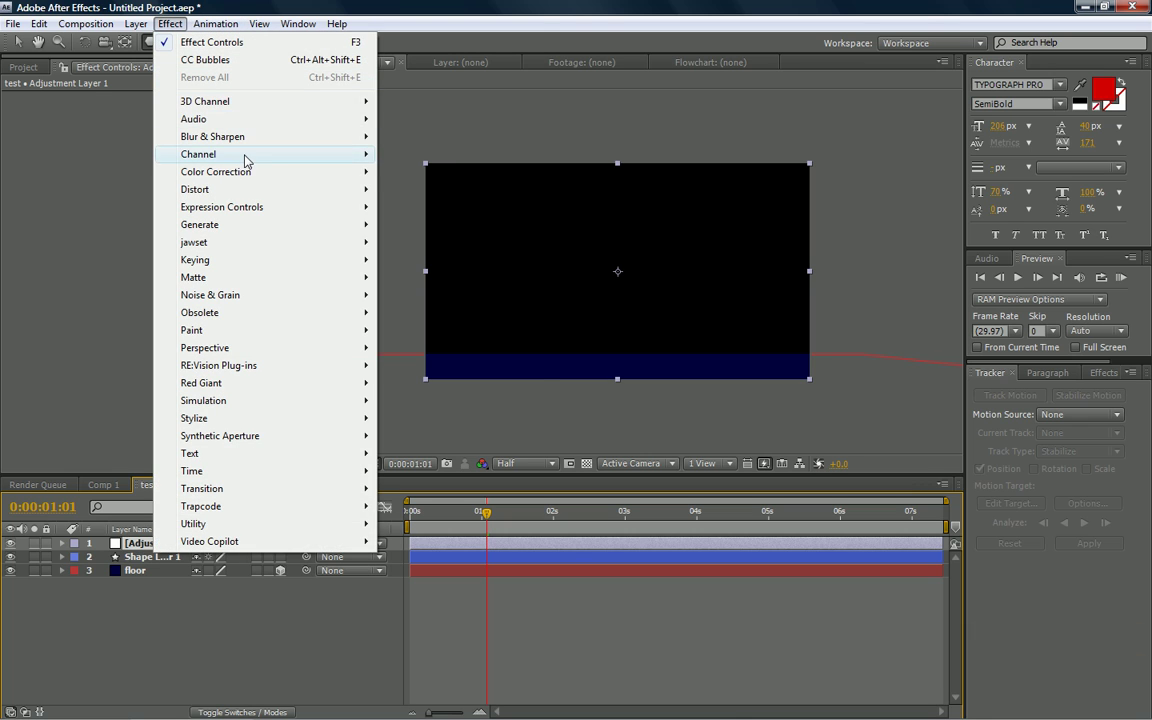
pyautogui.click(103, 328)
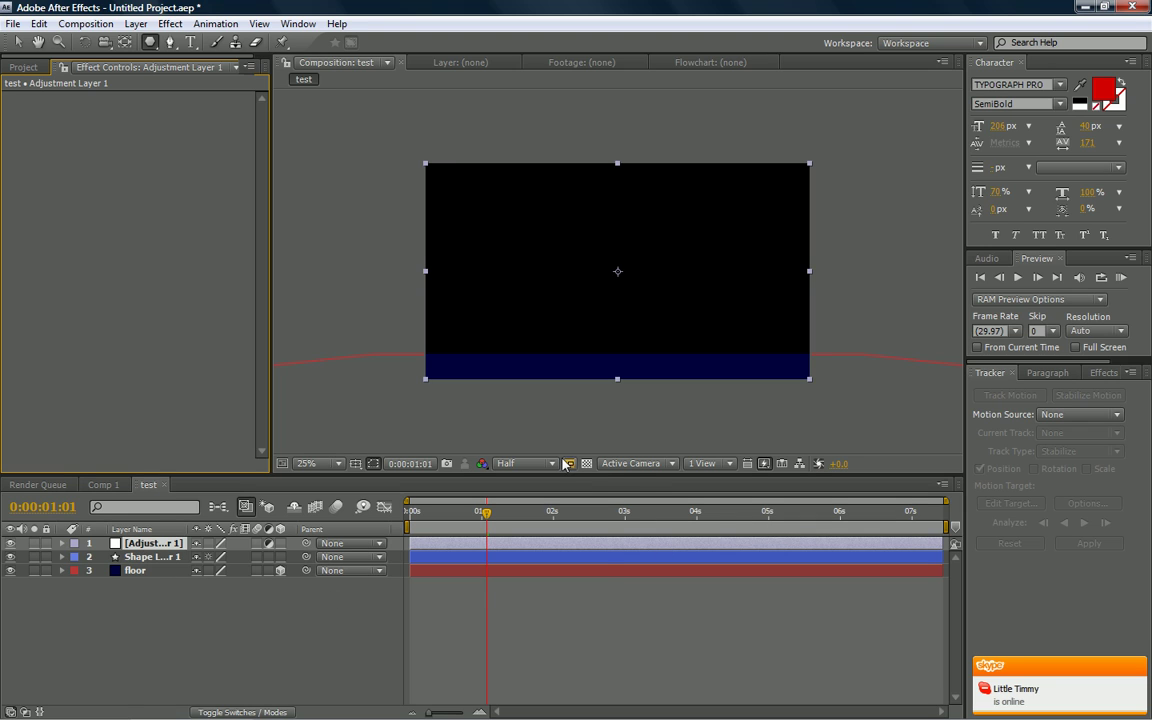
# Set the viewer resolution to Third and select the adjustment layer.
pyautogui.click(513, 463)
pyautogui.click(560, 541)
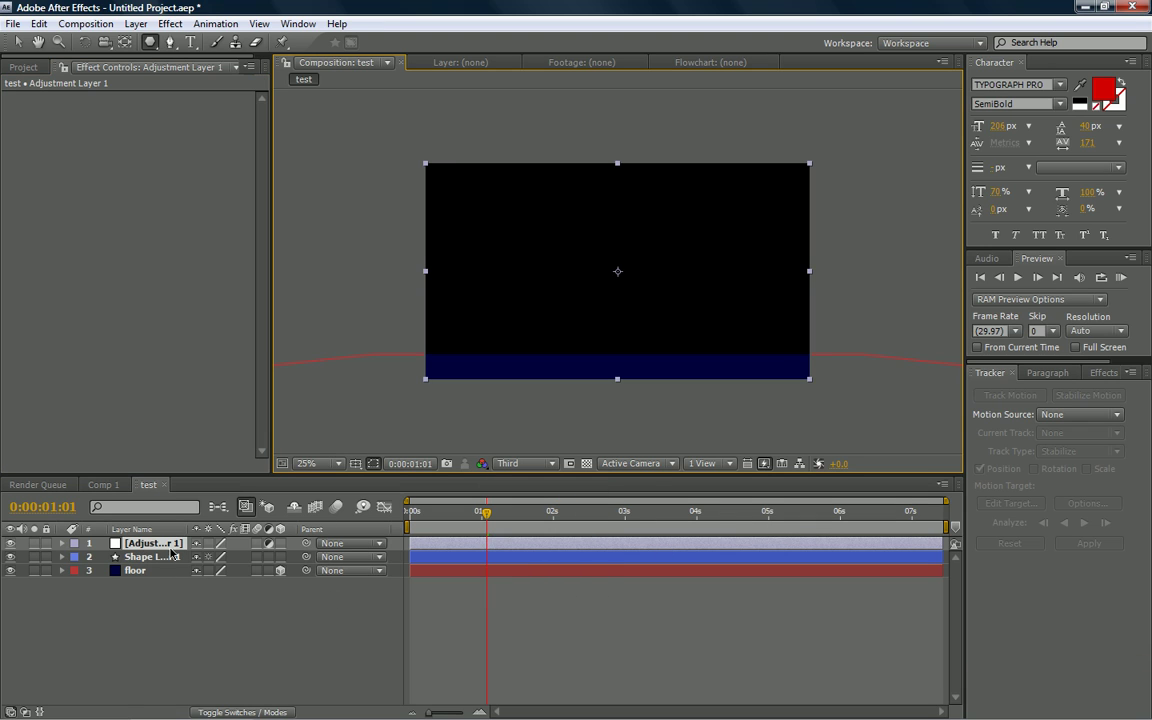
pyautogui.click(150, 545)
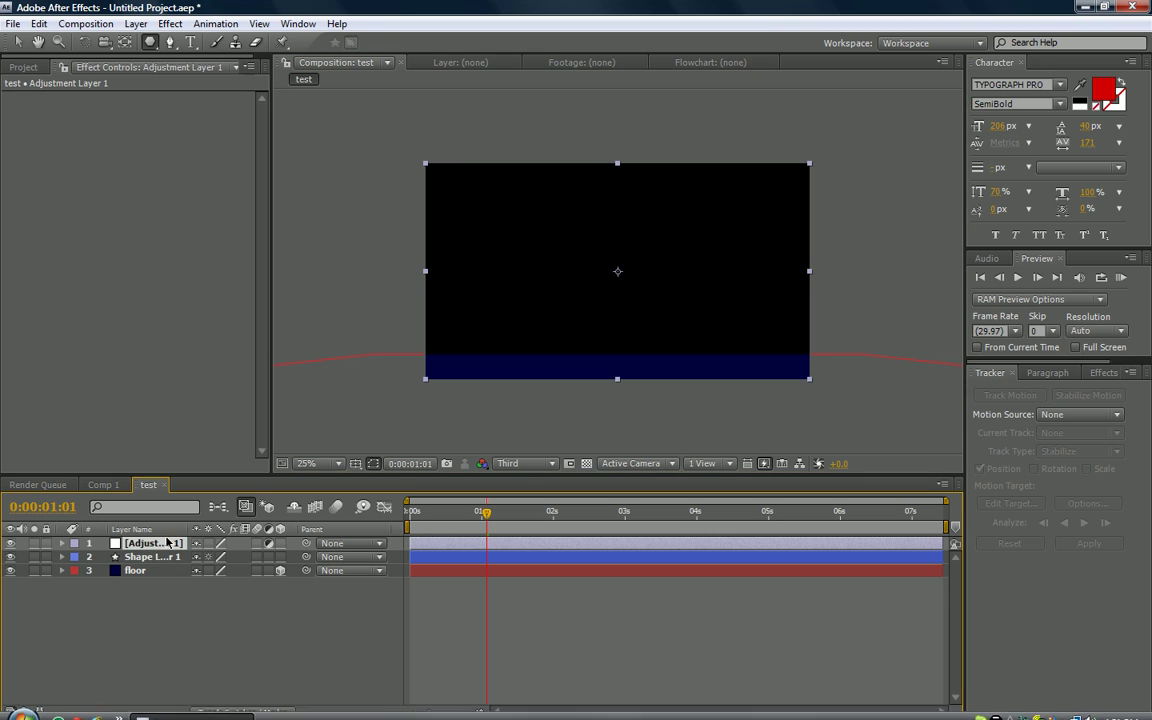
# Delete the adjustment layer and Shape Layer 1.
pyautogui.press('Delete')
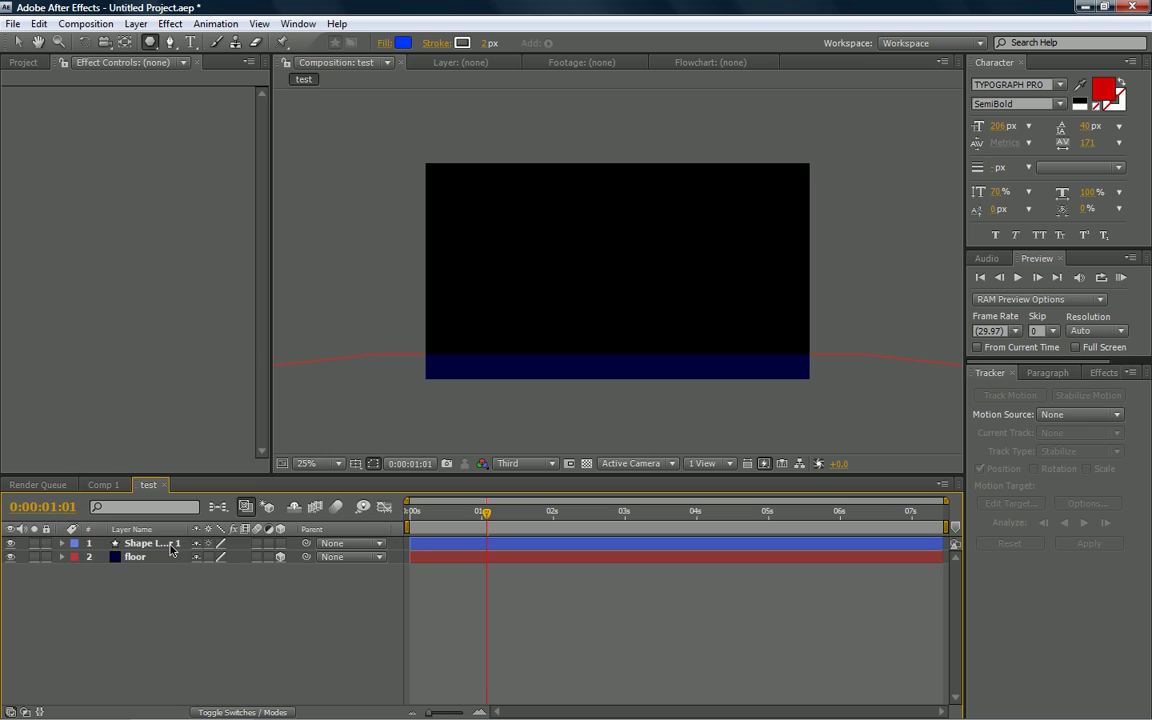
pyautogui.click(172, 546)
pyautogui.press('Delete')
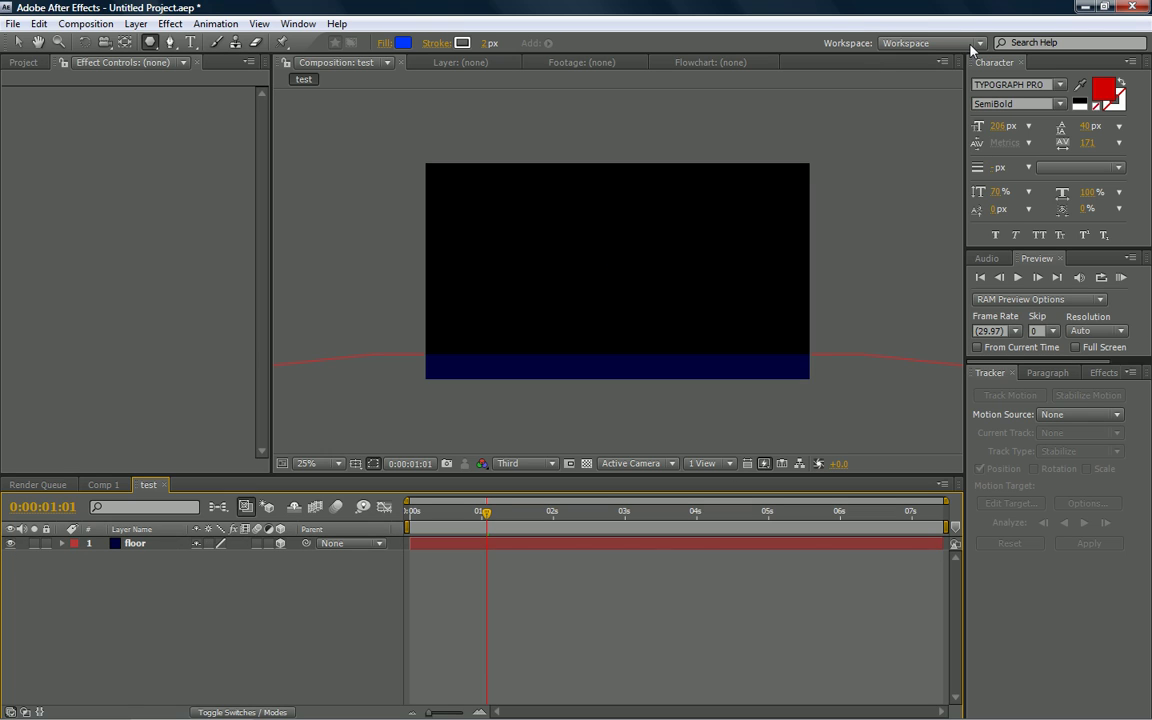
# Create a text layer reading 'test' in the comp.
pyautogui.click(998, 62)
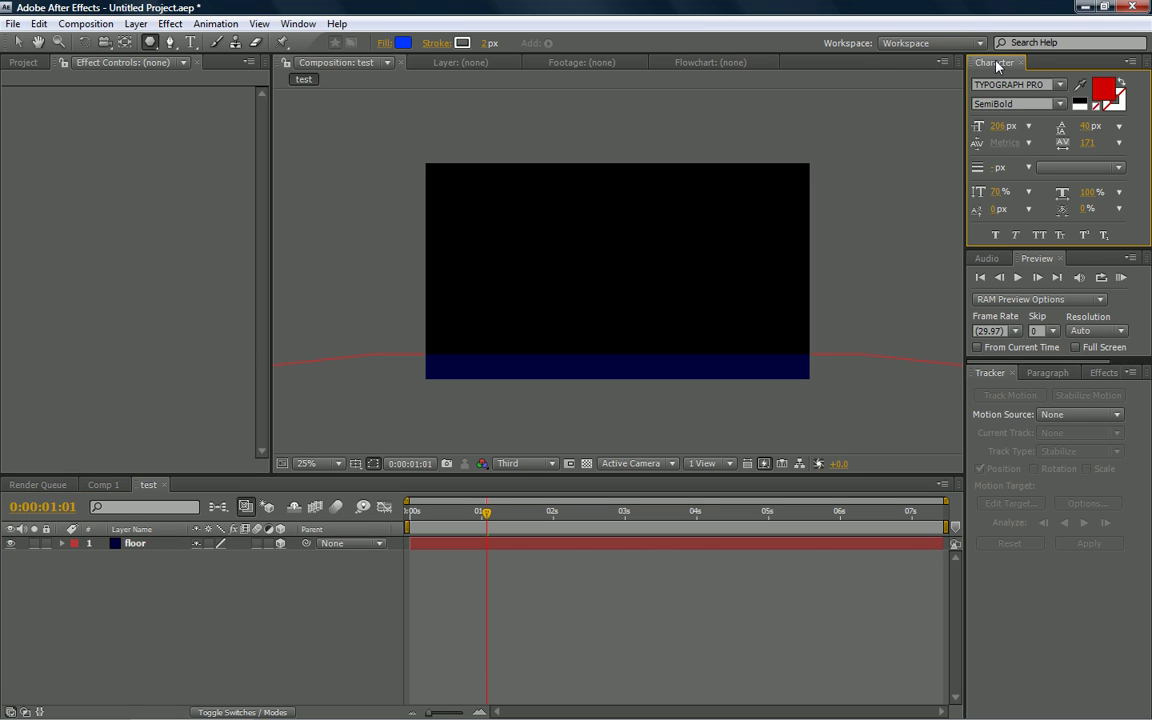
pyautogui.click(189, 42)
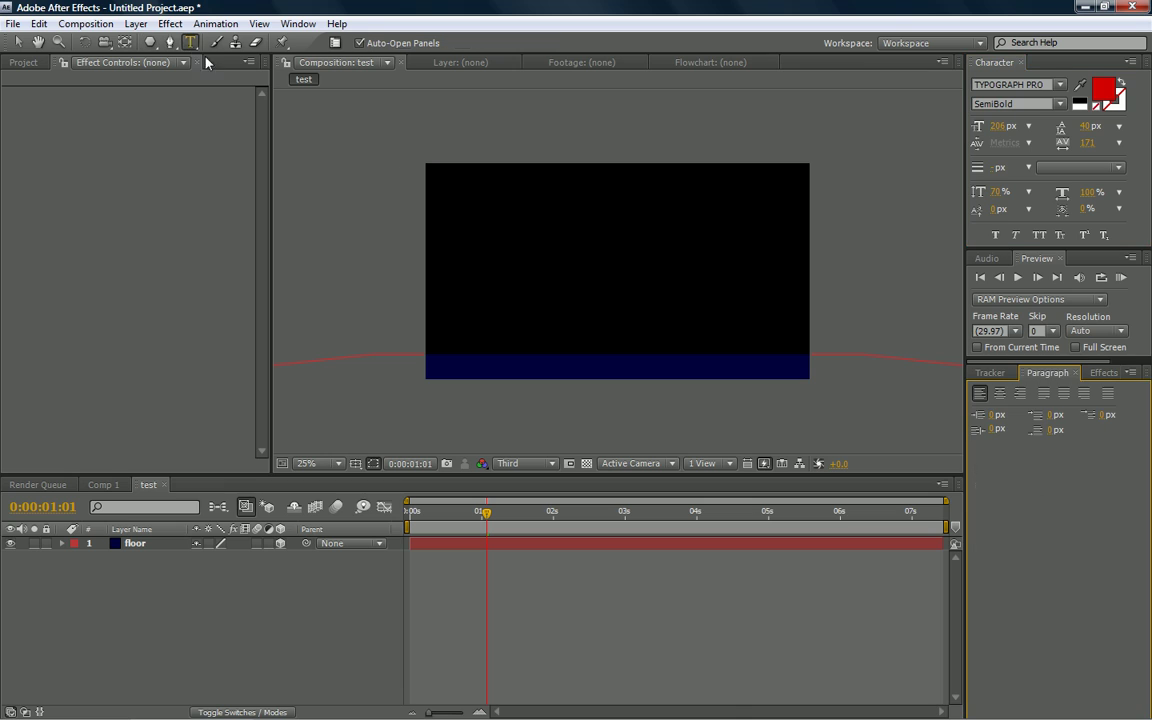
pyautogui.click(500, 262)
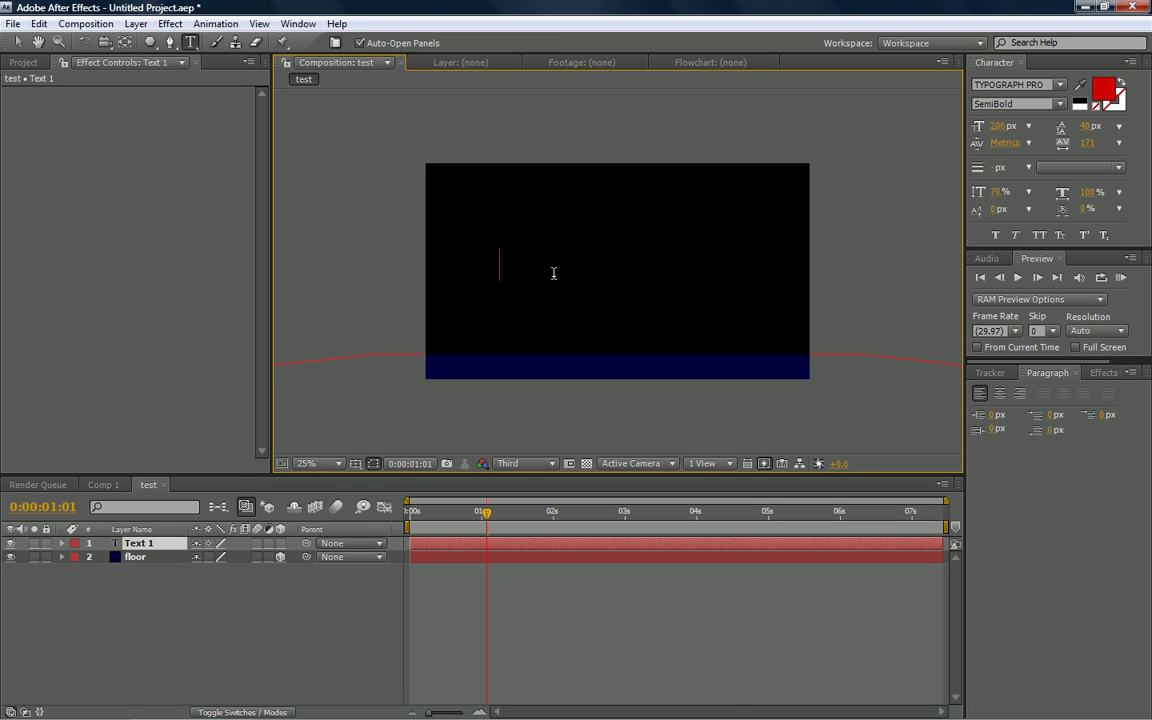
pyautogui.write('test')
pyautogui.click(17, 41)
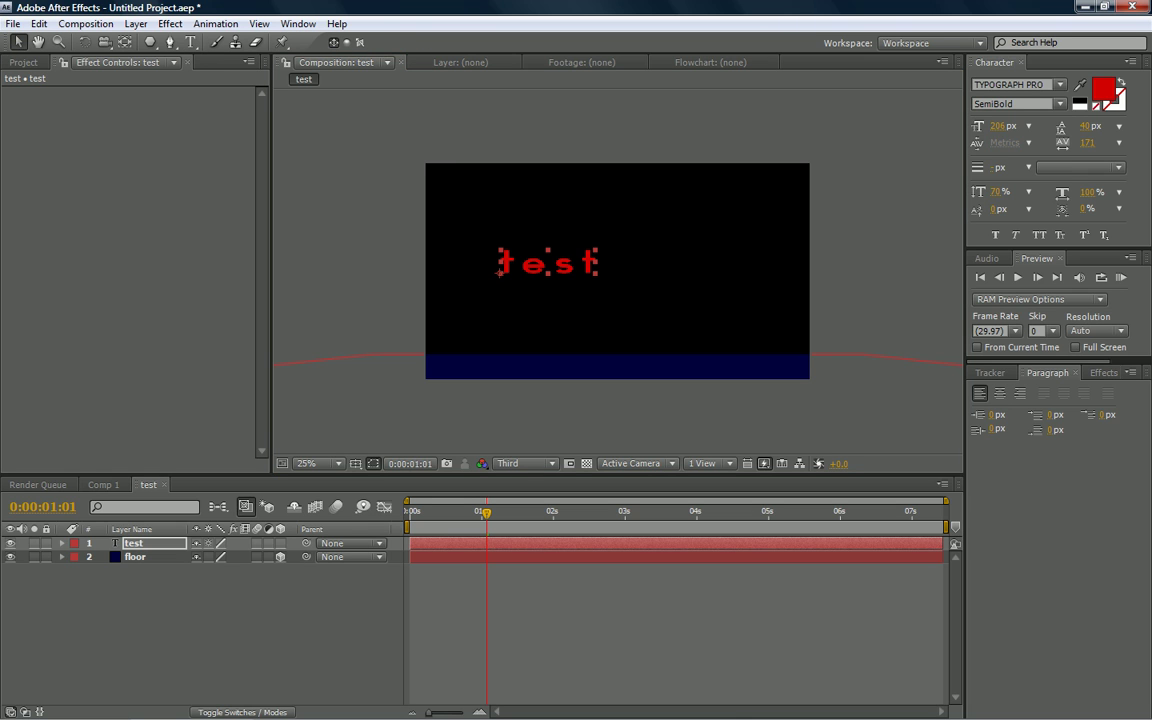
# Change the text fill colour in the Character panel.
pyautogui.click(1104, 92)
pyautogui.moveTo(638, 527)
pyautogui.mouseDown()
pyautogui.moveTo(667, 695)
pyautogui.moveTo(507, 602)
pyautogui.moveTo(527, 470)
pyautogui.moveTo(681, 638)
pyautogui.moveTo(450, 438)
pyautogui.mouseUp()
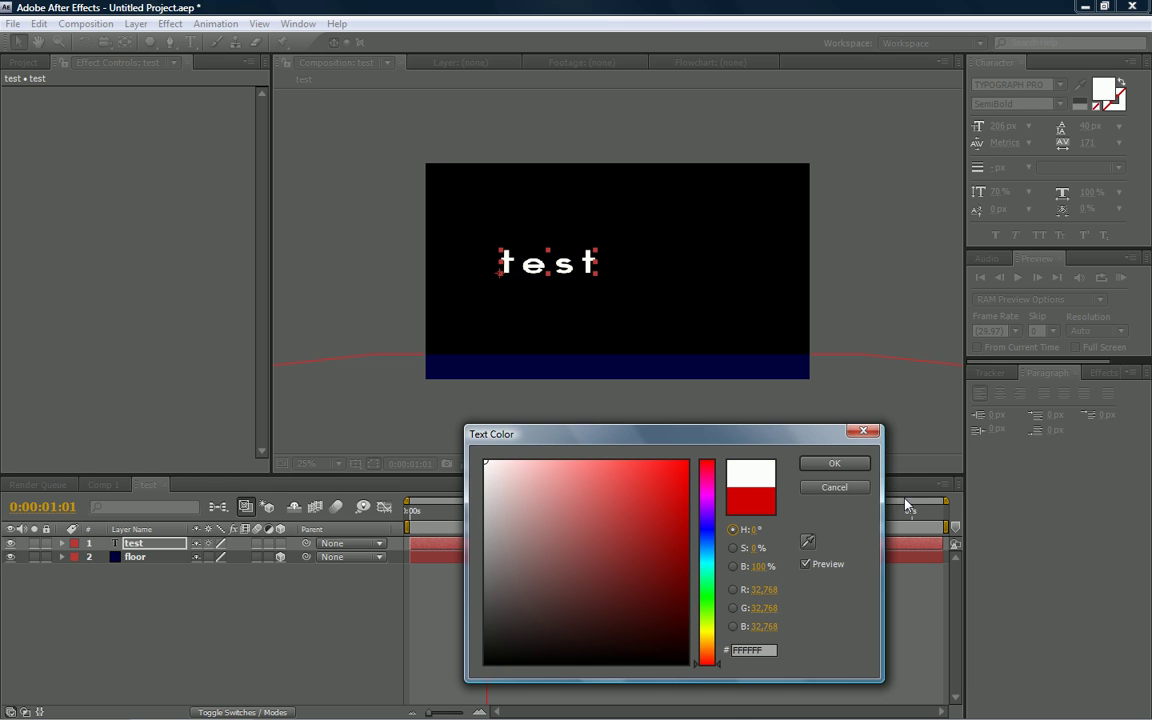
pyautogui.click(834, 464)
# Set the font to Hero, move the text onto the floor, and make it 3D.
pyautogui.click(1058, 84)
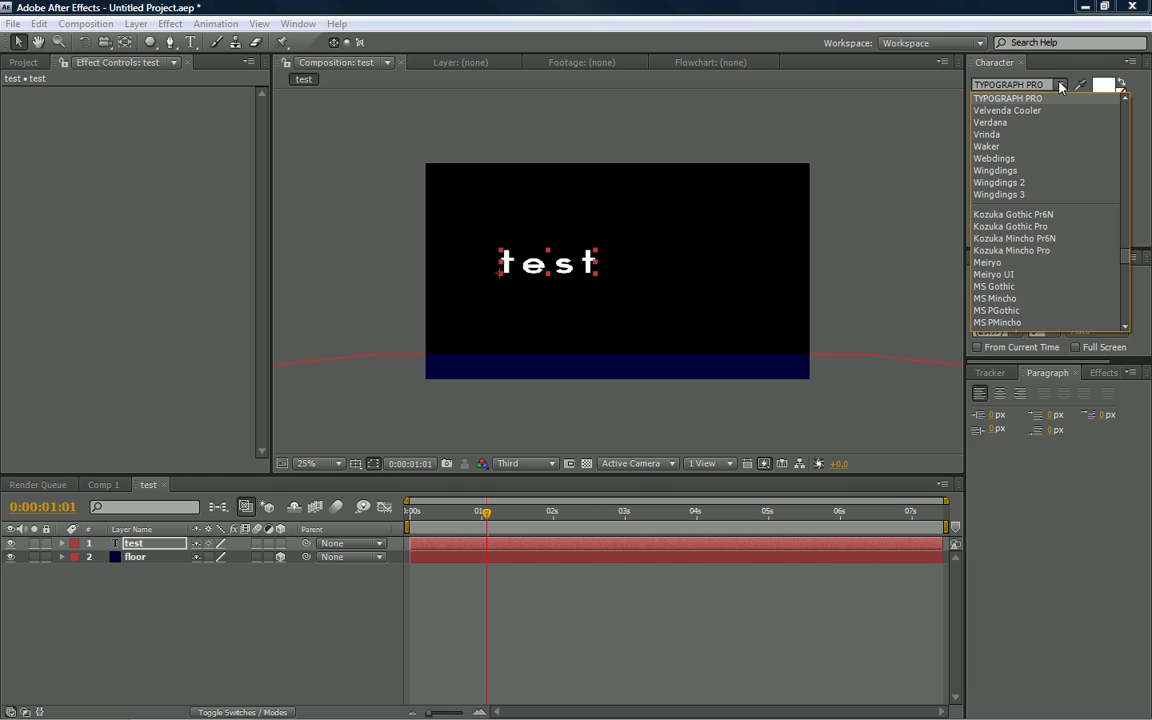
pyautogui.scroll(5, 1037, 207)
pyautogui.scroll(15, 1037, 207)
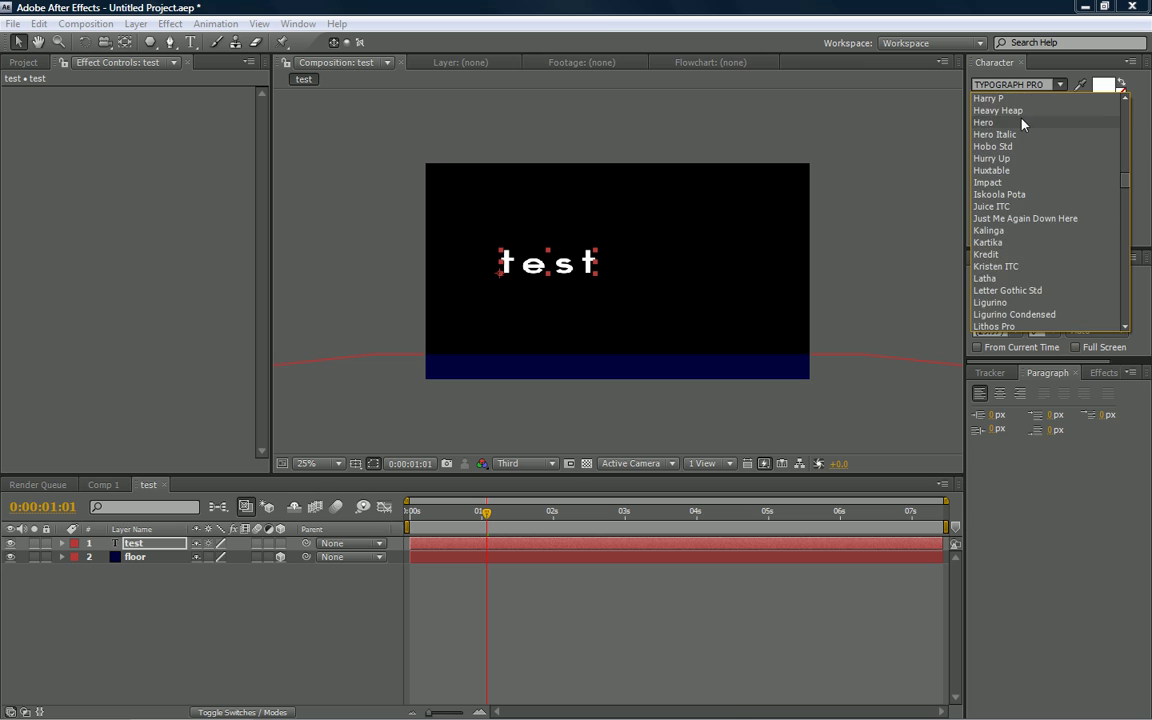
pyautogui.click(995, 122)
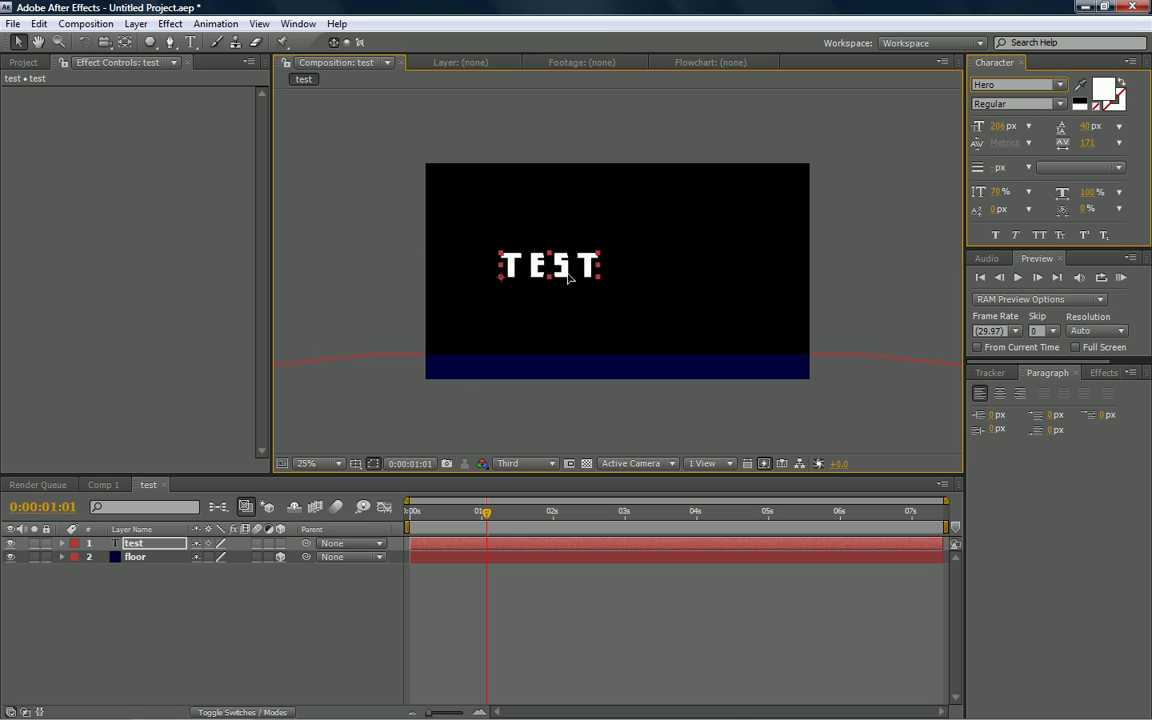
pyautogui.moveTo(502, 248); pyautogui.dragTo(657, 340)
pyautogui.click(281, 543)
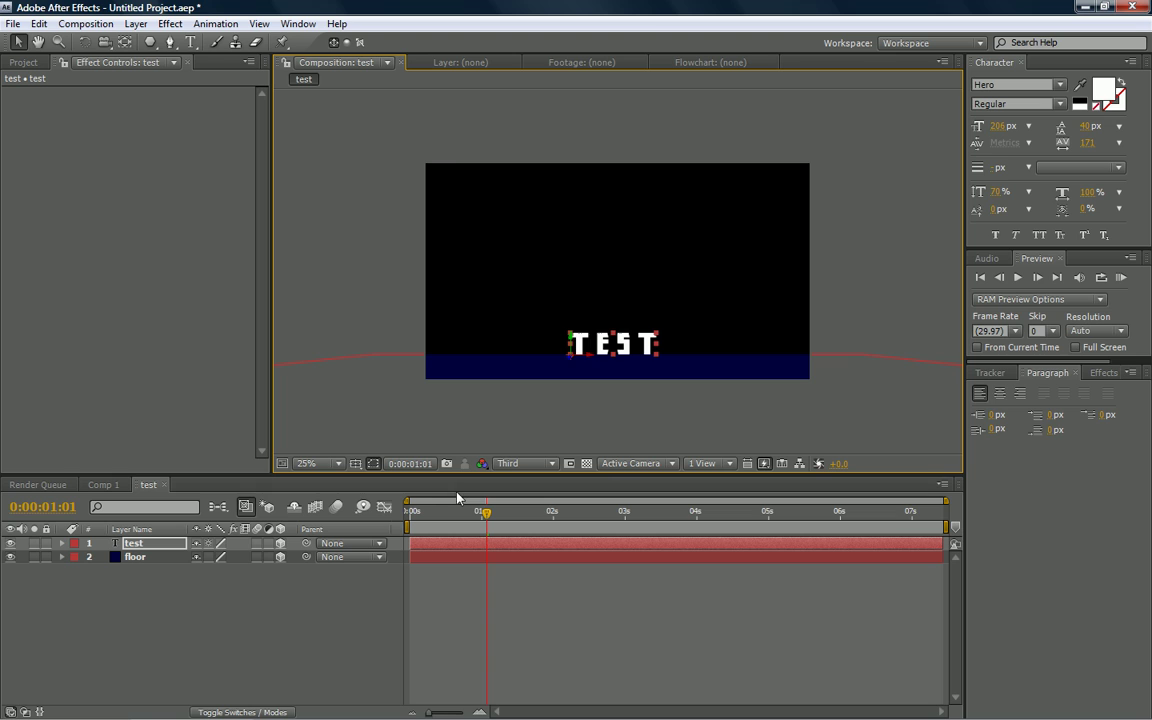
# Preview the comp and review Composition Settings without changes.
pyautogui.press('space')
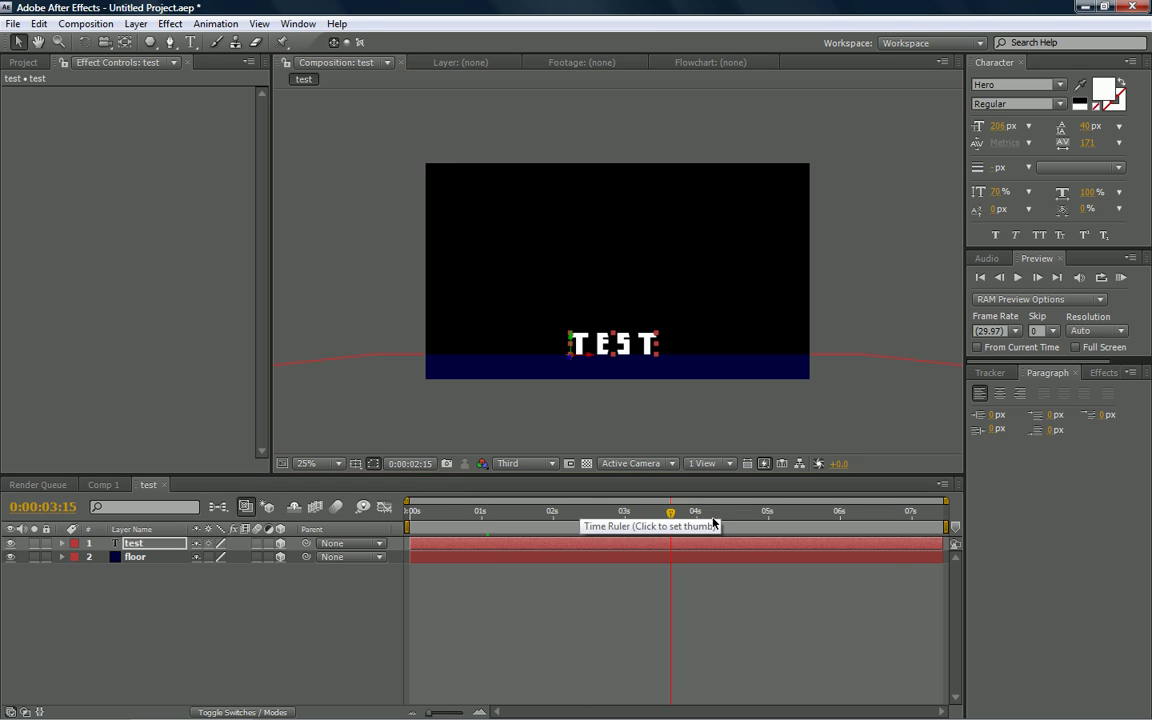
pyautogui.moveTo(715, 523); pyautogui.dragTo(922, 518)
pyautogui.click(85, 23)
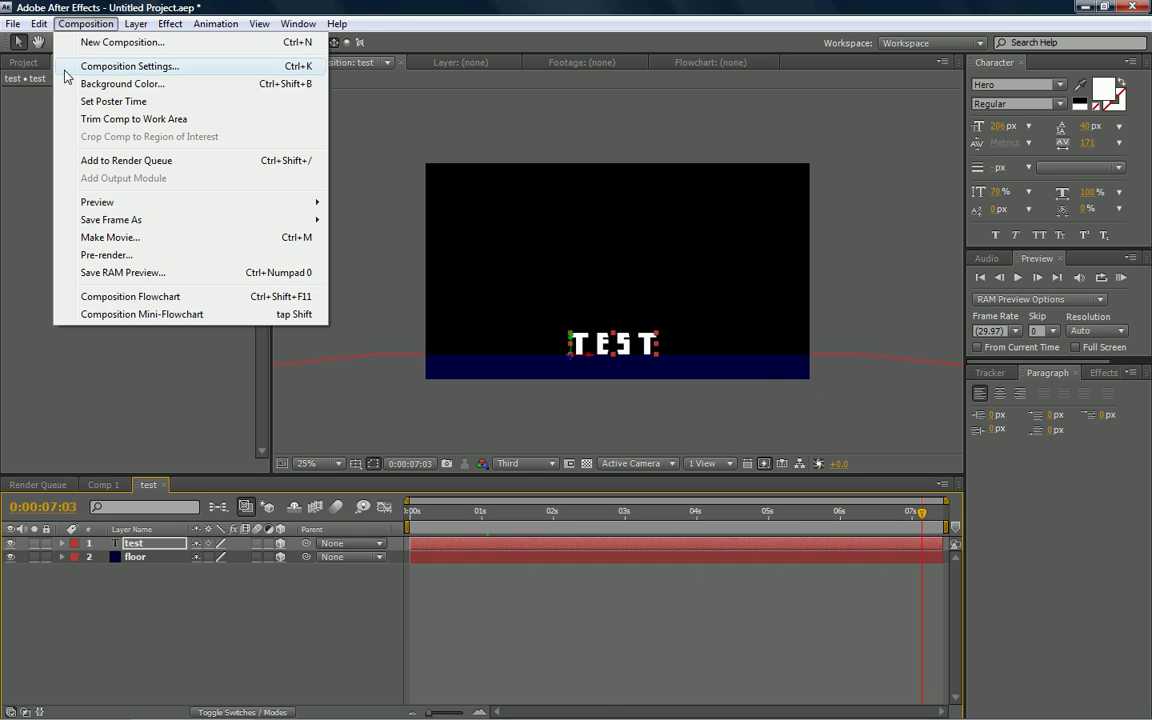
pyautogui.click(90, 69)
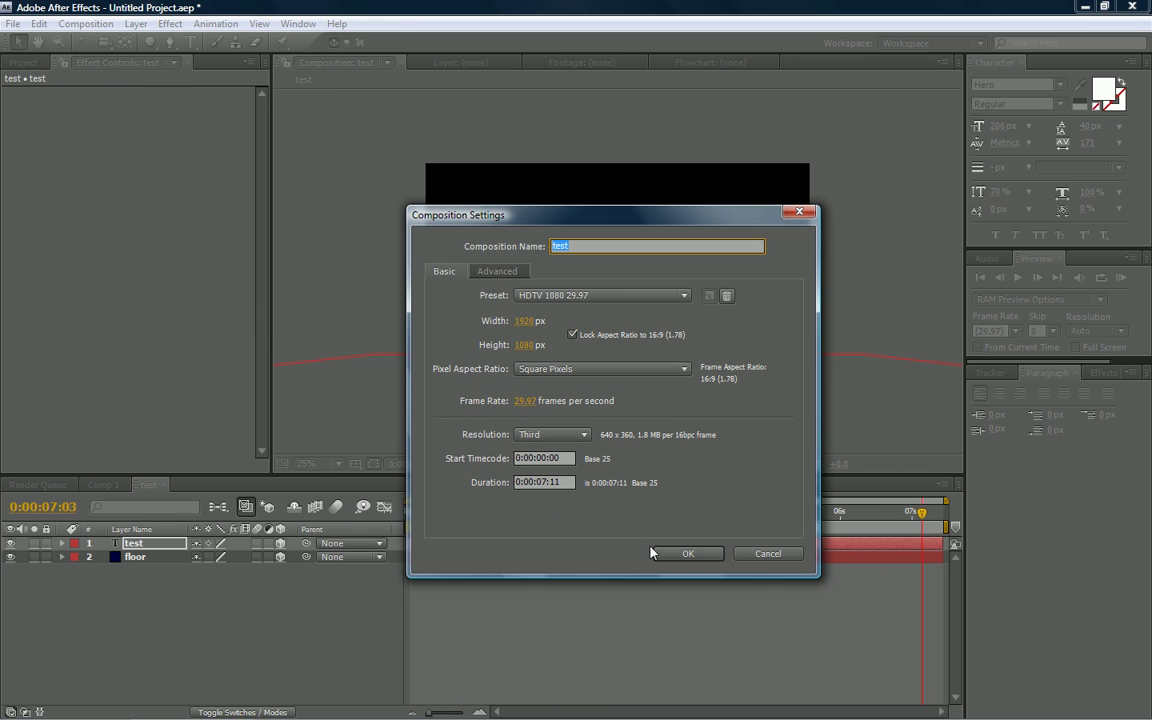
pyautogui.click(652, 553)
pyautogui.click(911, 520)
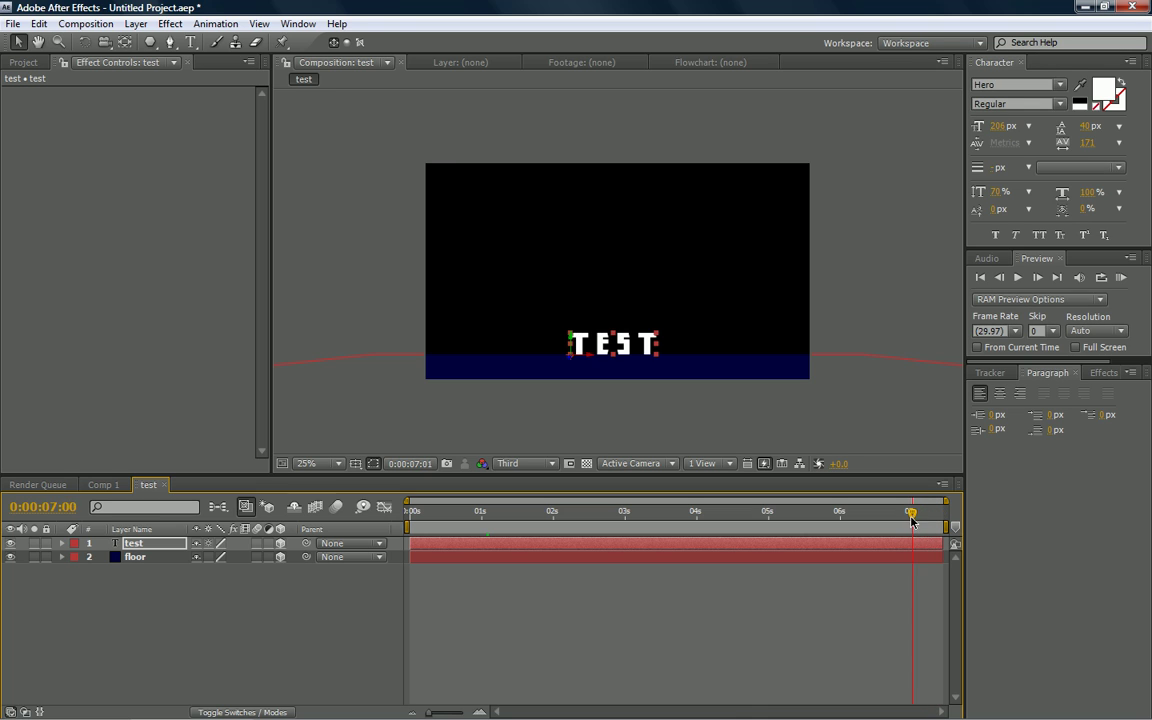
pyautogui.moveTo(911, 520); pyautogui.dragTo(383, 546)
pyautogui.moveTo(440, 716); pyautogui.dragTo(477, 716)
pyautogui.press(';')
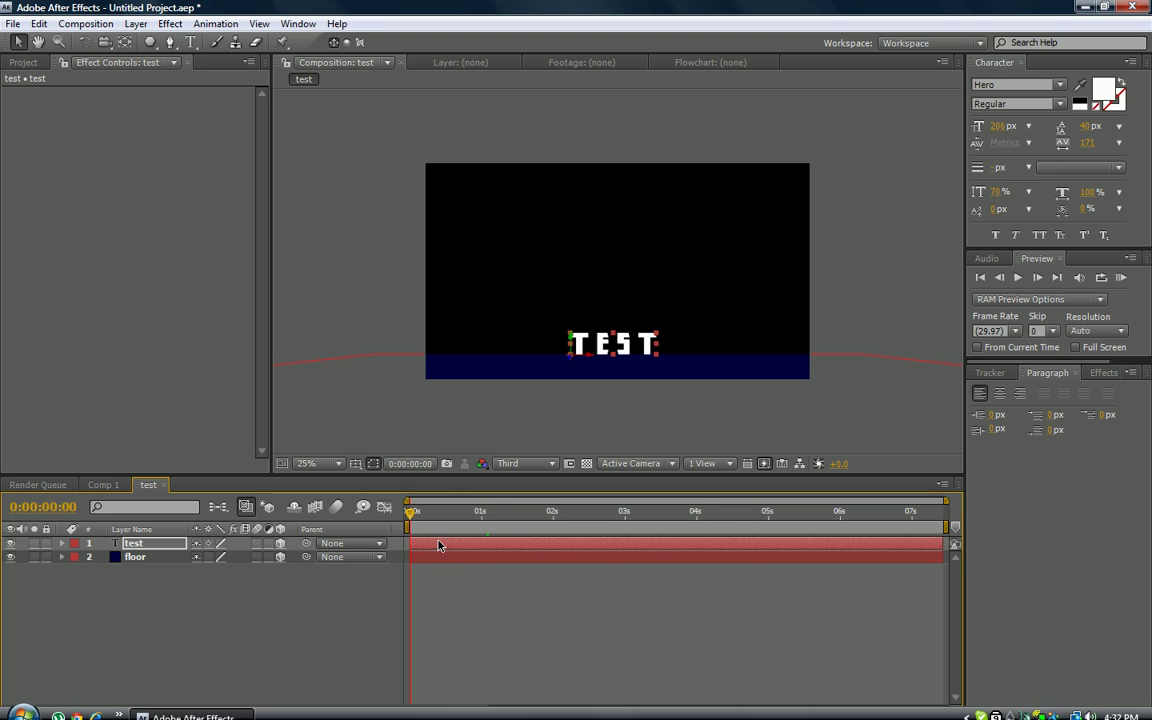
# Slide the test layer so it starts just before the 2-second mark.
pyautogui.click(559, 520)
pyautogui.press('space')
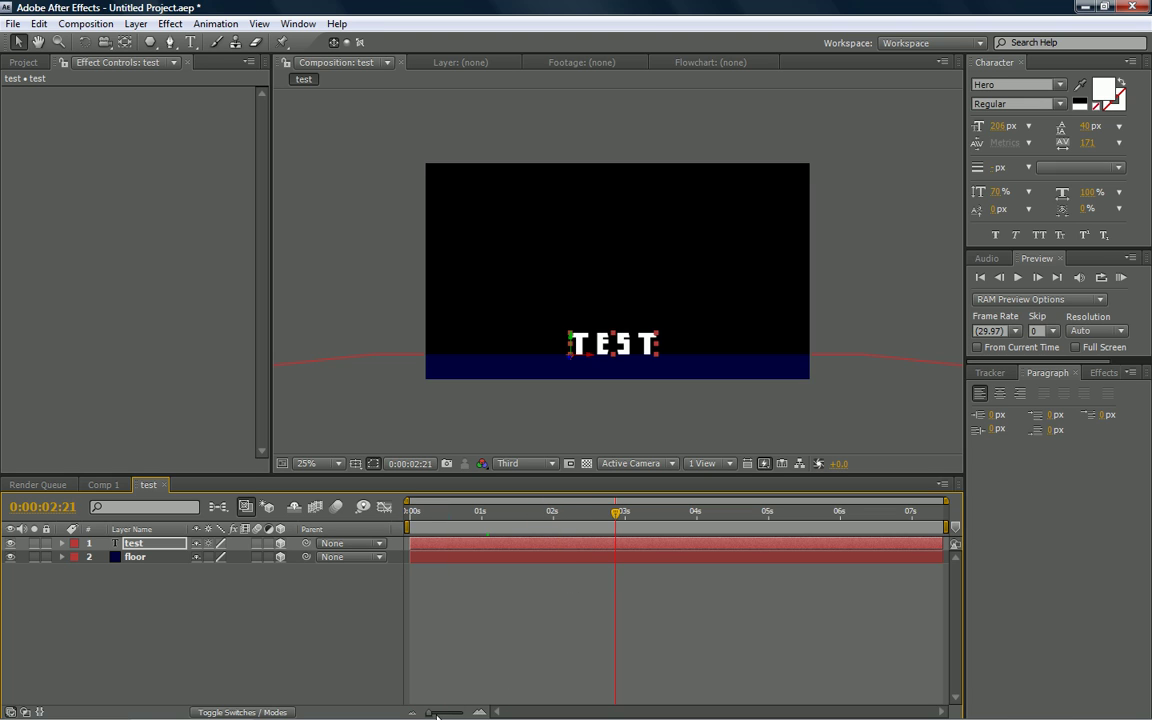
pyautogui.moveTo(437, 716)
pyautogui.mouseDown()
pyautogui.moveTo(450, 715)
pyautogui.moveTo(420, 715)
pyautogui.mouseUp()
pyautogui.moveTo(660, 507); pyautogui.dragTo(778, 511)
pyautogui.moveTo(431, 549)
pyautogui.mouseDown()
pyautogui.moveTo(838, 546)
pyautogui.moveTo(488, 540)
pyautogui.moveTo(423, 558)
pyautogui.moveTo(442, 550)
pyautogui.mouseUp()
pyautogui.click(548, 514)
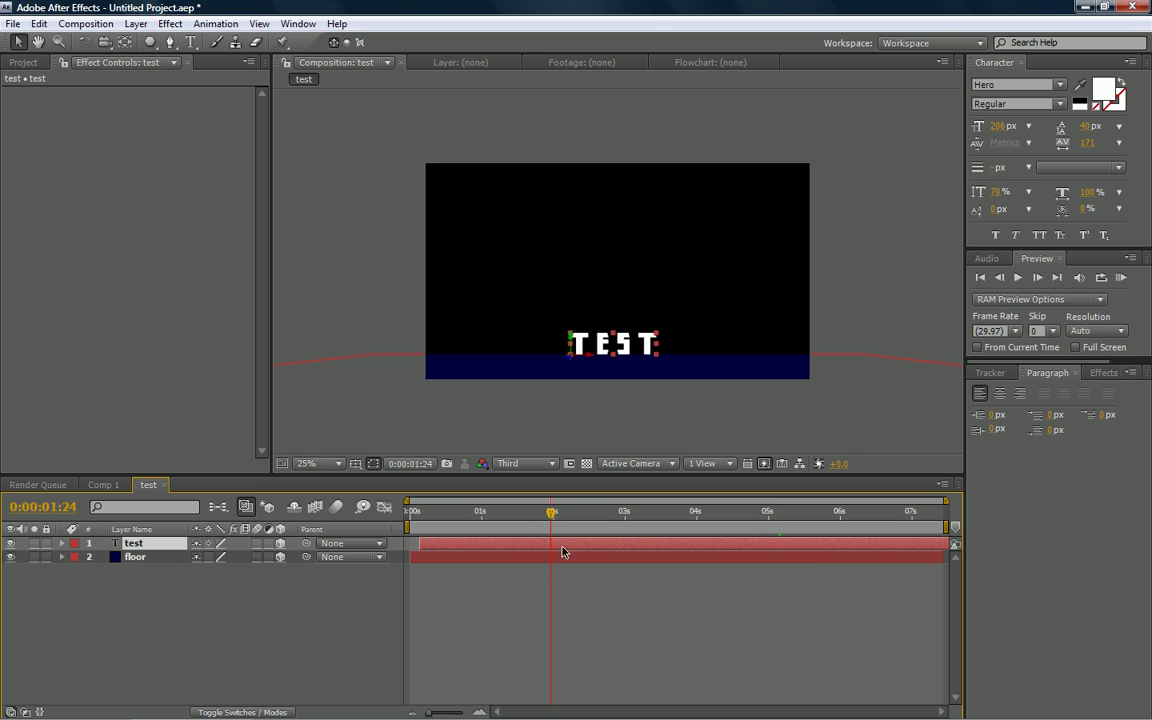
pyautogui.moveTo(470, 550); pyautogui.dragTo(603, 548)
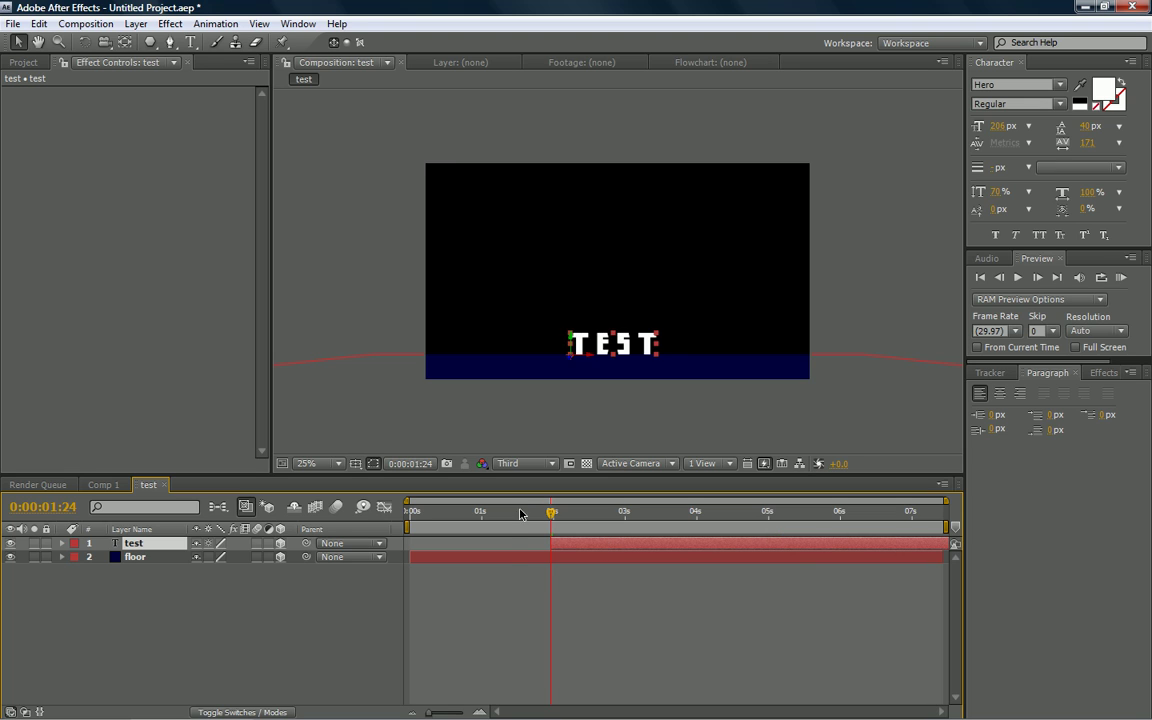
pyautogui.moveTo(419, 528); pyautogui.dragTo(453, 530)
pyautogui.press('space')
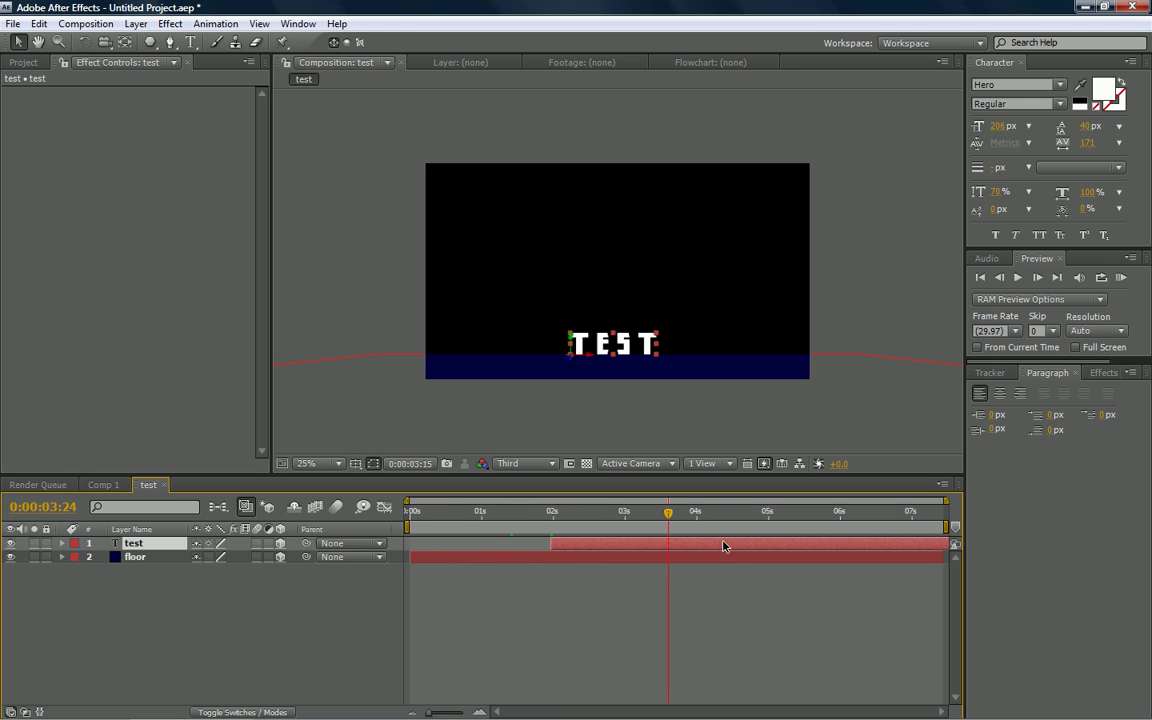
pyautogui.moveTo(857, 545); pyautogui.dragTo(843, 546)
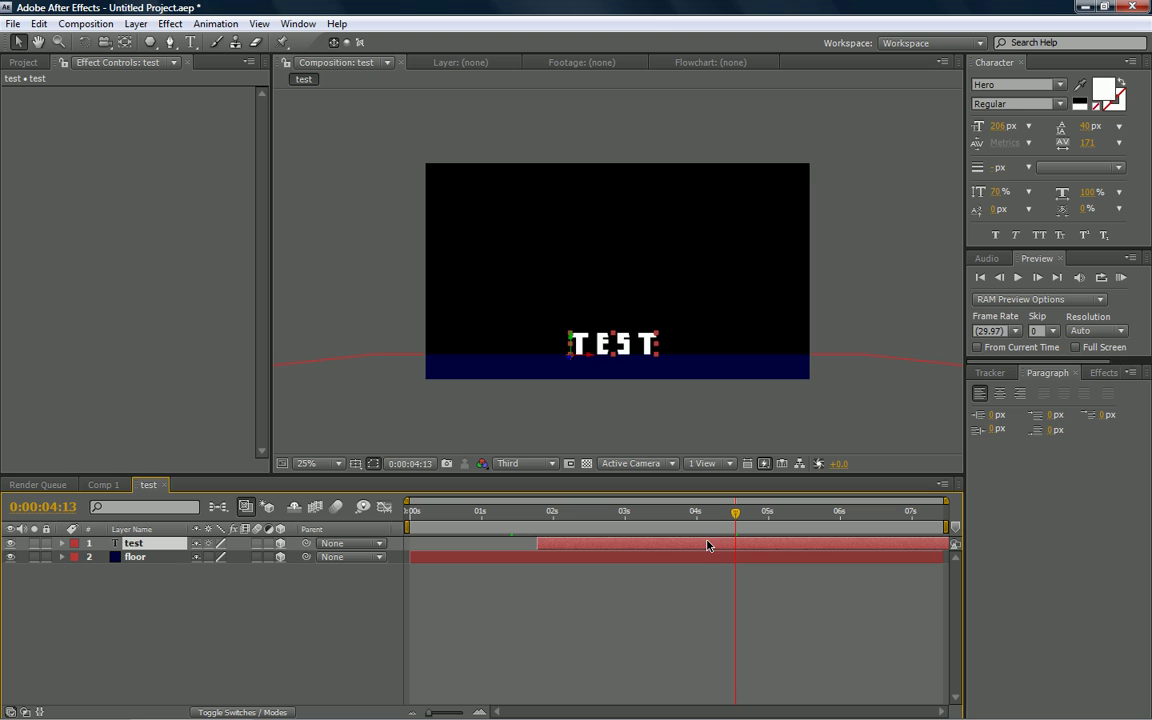
# Move the test layer back to 0s and trial an end trim at 0:00:04:15, undone.
pyautogui.moveTo(707, 545); pyautogui.dragTo(586, 545)
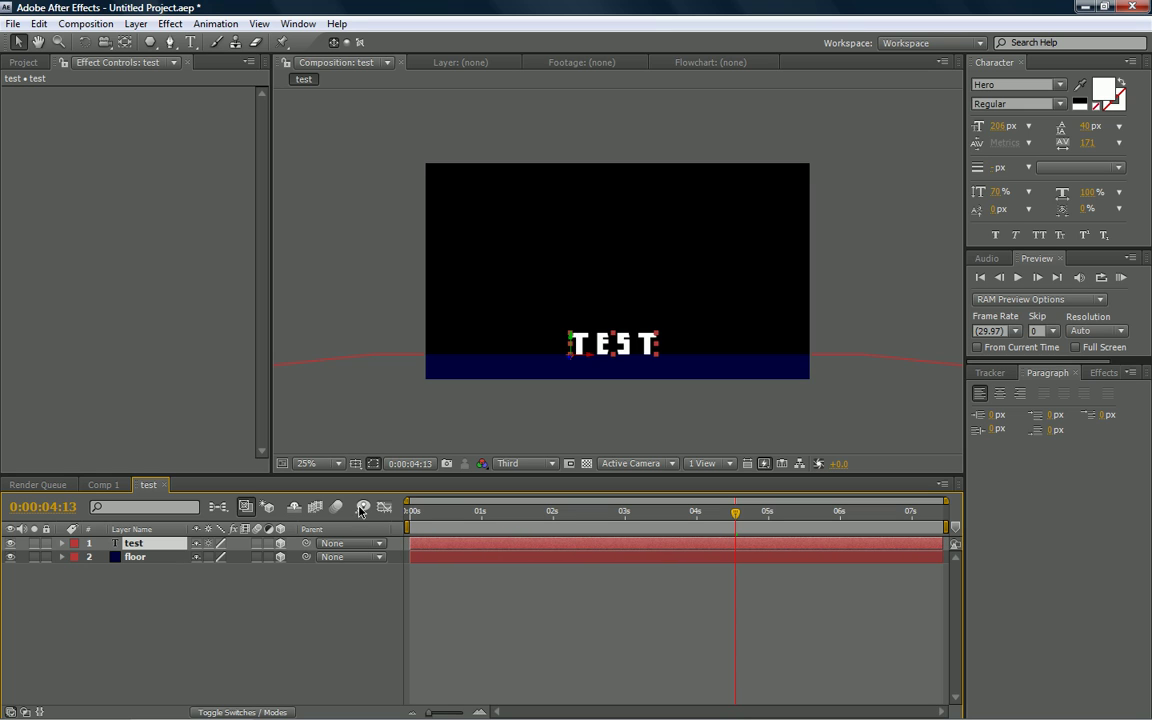
pyautogui.click(414, 513)
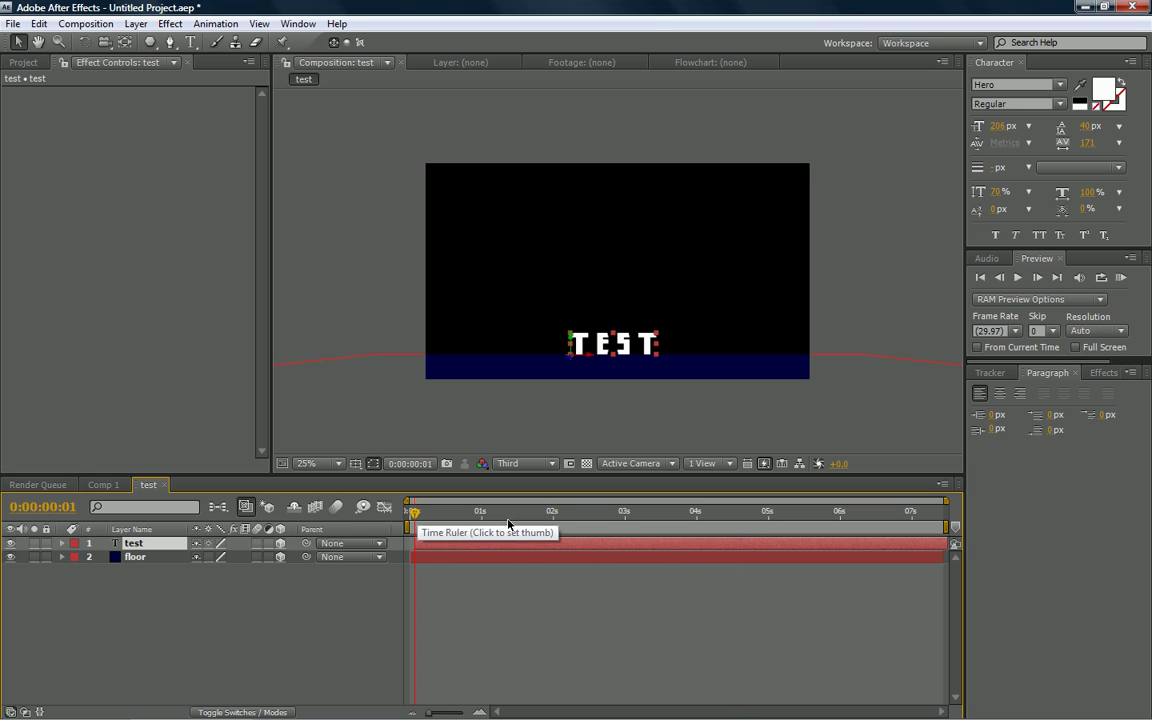
pyautogui.click(740, 515)
pyautogui.hotkey('alt', ']')
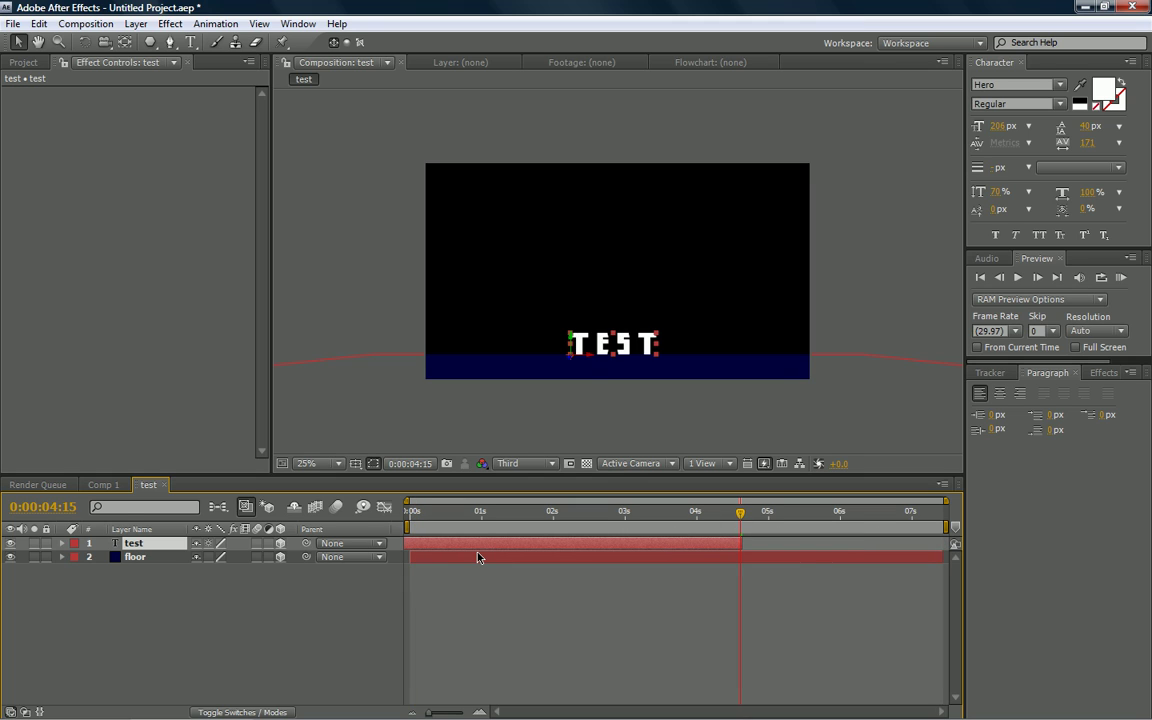
pyautogui.click(408, 515)
pyautogui.hotkey('ctrl', 'z')
# Trim the test layer's out-point to 0:00:05:22 with Alt+].
pyautogui.click(620, 518)
pyautogui.hotkey('alt', '[')
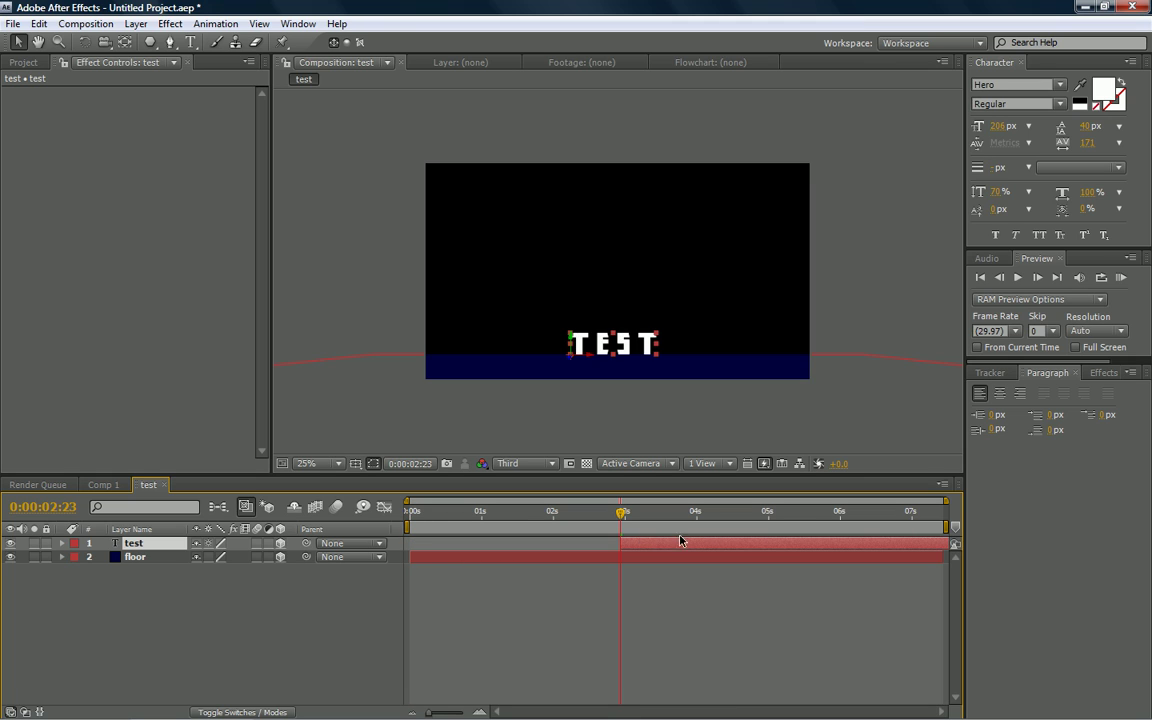
pyautogui.click(835, 514)
pyautogui.hotkey('ctrl', 'z')
pyautogui.hotkey('alt', ']')
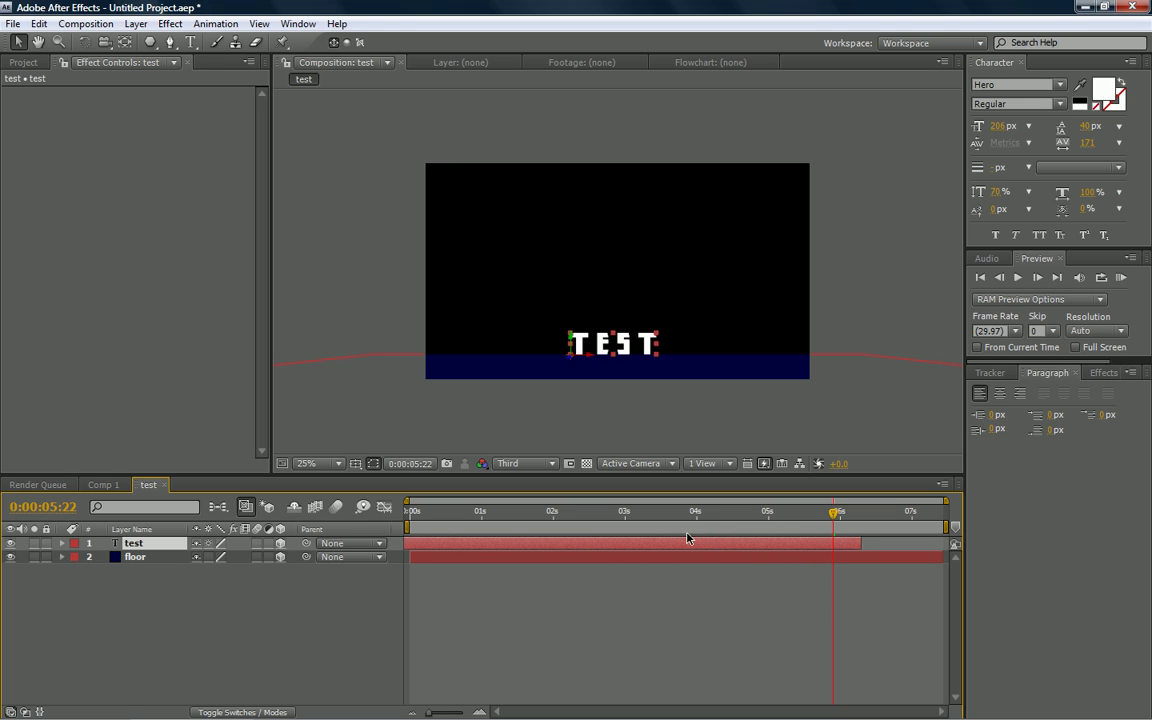
pyautogui.scroll(-1, 514, 352)
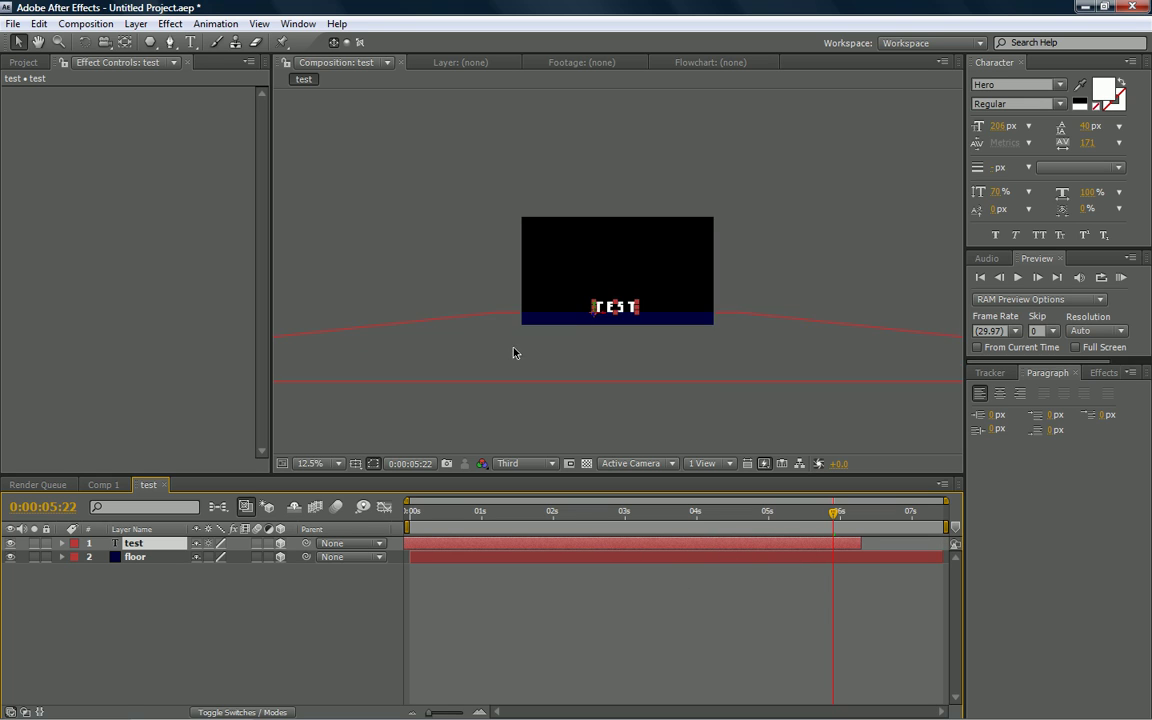
pyautogui.scroll(2, 498, 345)
pyautogui.scroll(-1, 464, 384)
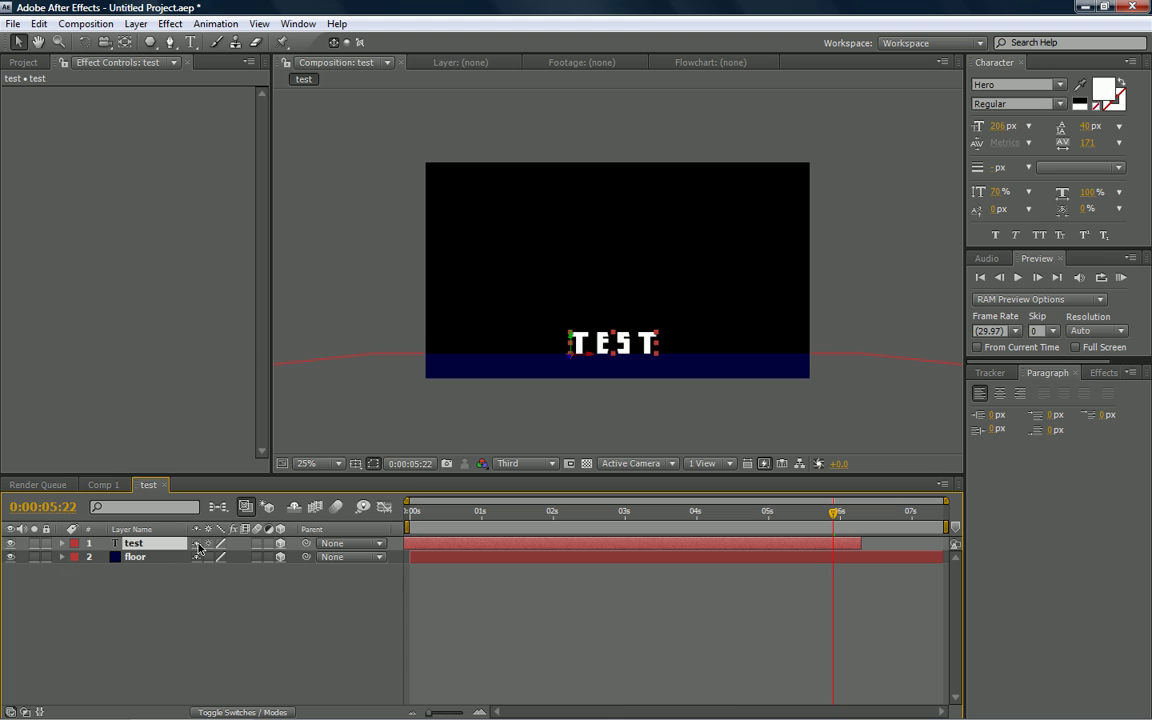
# Duplicate the TEST text layer into copies up to test 12 and scatter them across the frame.
pyautogui.hotkey('ctrl', 'd')
pyautogui.hotkey('ctrl', 'd')
pyautogui.hotkey('ctrl', 'd')
pyautogui.hotkey('ctrl', 'd')
pyautogui.hotkey('ctrl', 'd')
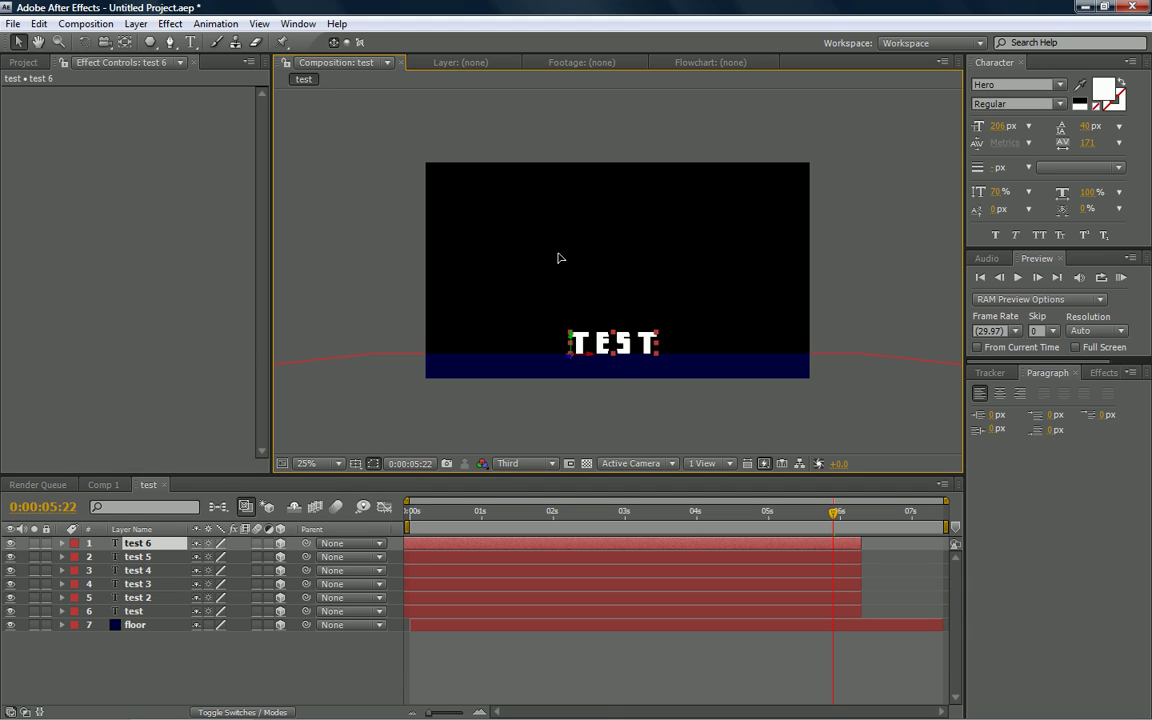
pyautogui.moveTo(605, 345); pyautogui.dragTo(530, 232)
pyautogui.moveTo(660, 342); pyautogui.dragTo(732, 267)
pyautogui.moveTo(652, 343); pyautogui.dragTo(535, 293)
pyautogui.moveTo(612, 340); pyautogui.dragTo(619, 218)
pyautogui.hotkey('ctrl', 'd')
pyautogui.hotkey('ctrl', 'd')
pyautogui.hotkey('ctrl', 'd')
pyautogui.hotkey('ctrl', 'd')
pyautogui.hotkey('ctrl', 'd')
pyautogui.hotkey('ctrl', 'd')
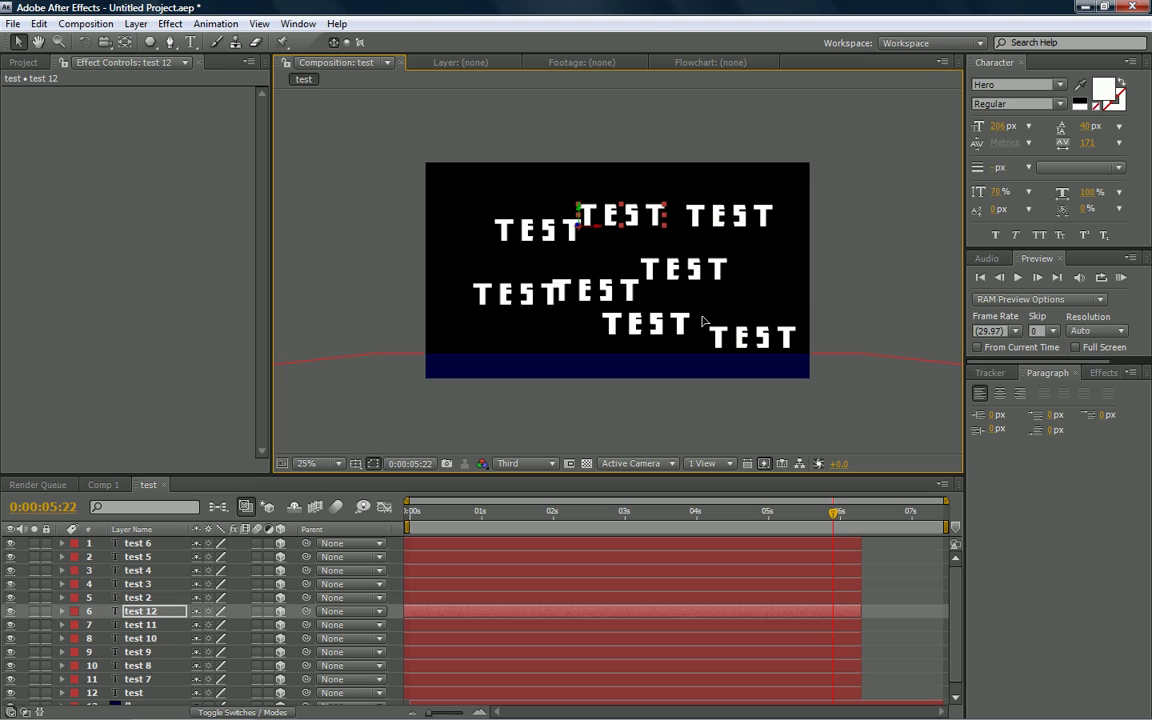
pyautogui.moveTo(640, 322); pyautogui.dragTo(530, 330)
pyautogui.hotkey('ctrl', 'Down')
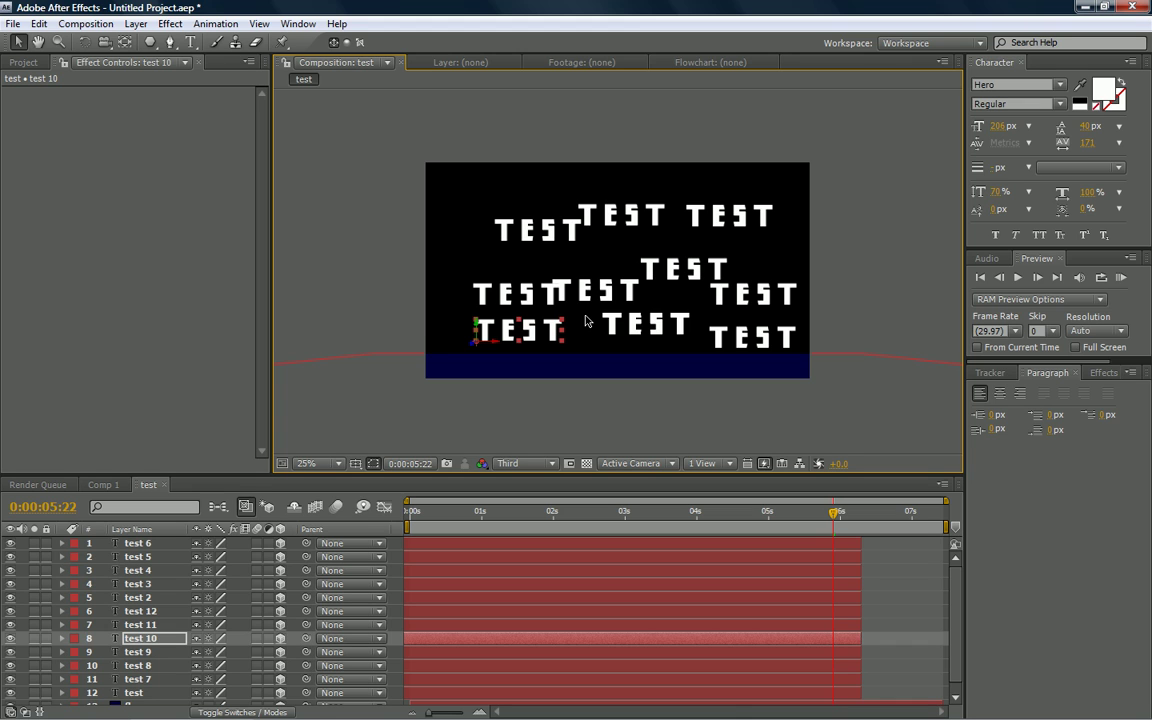
# Scrub the current time back to about one second.
pyautogui.press('`')
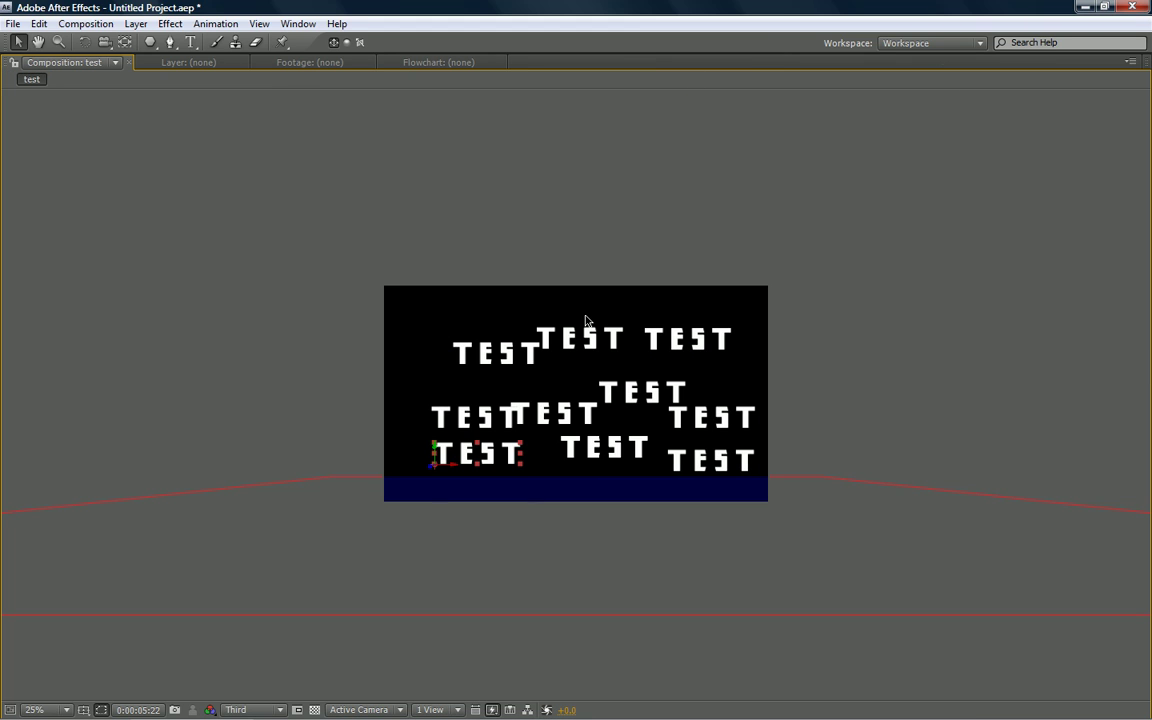
pyautogui.press('`')
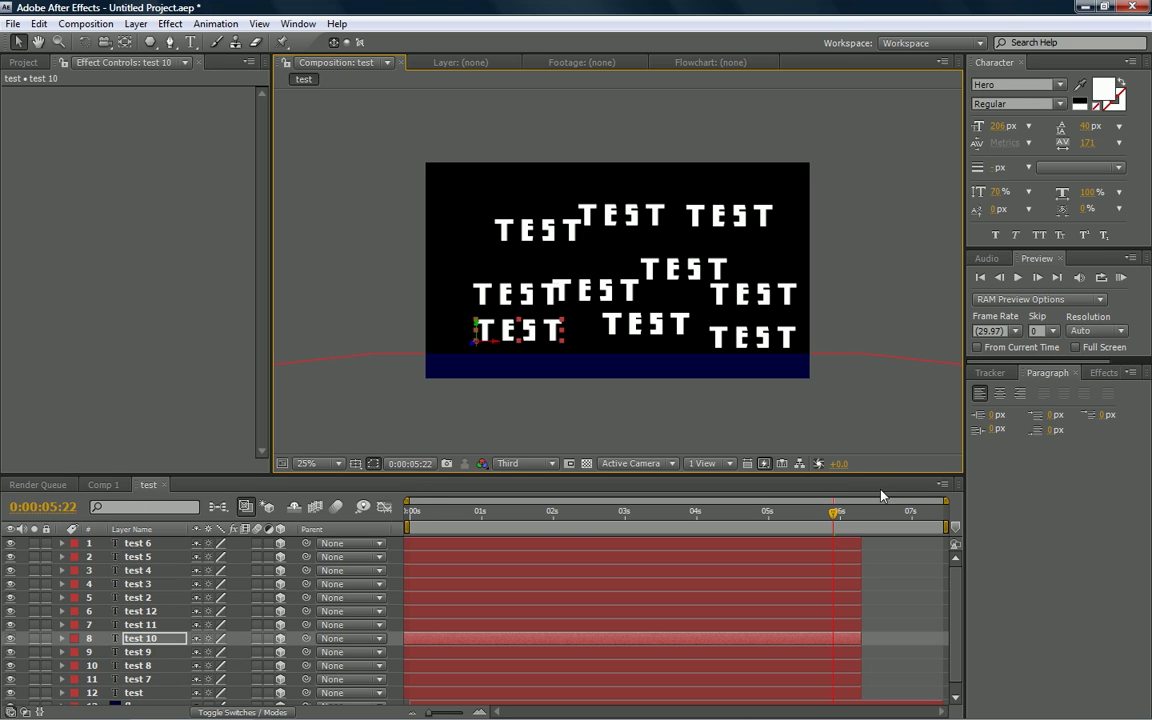
pyautogui.moveTo(799, 512); pyautogui.dragTo(480, 500)
# At 50% zoom, shift the bottom-left TEST copy right and move test 2 up below the top-left one.
pyautogui.press('`')
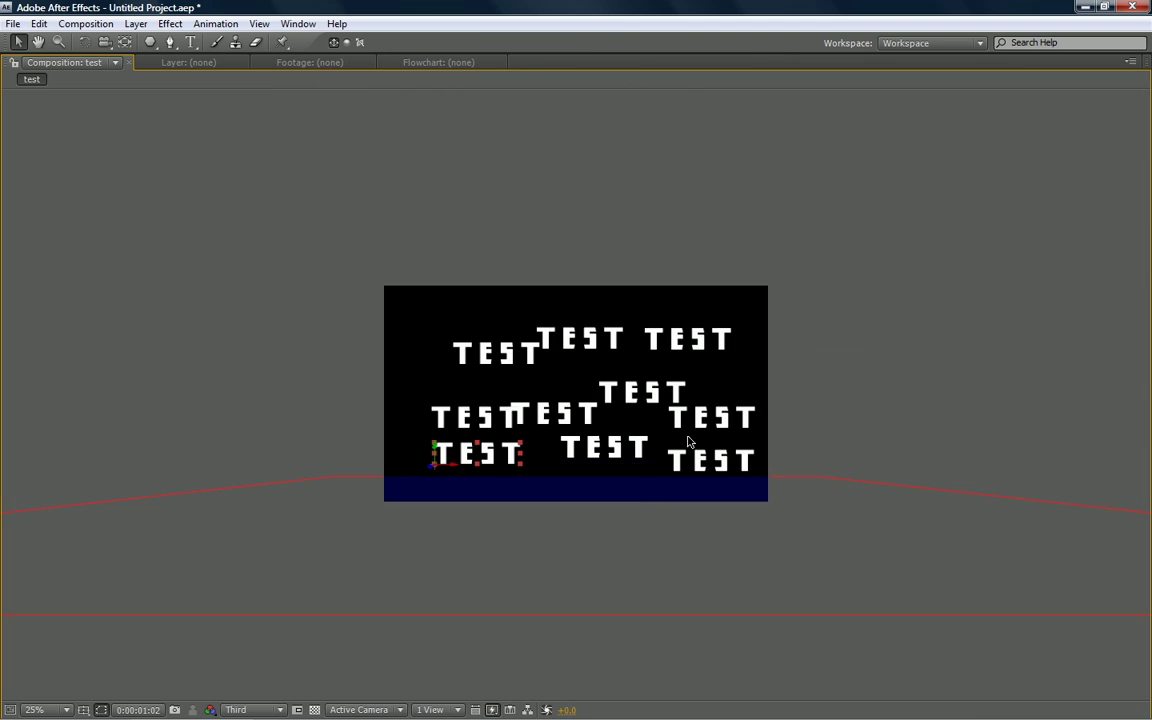
pyautogui.press('.')
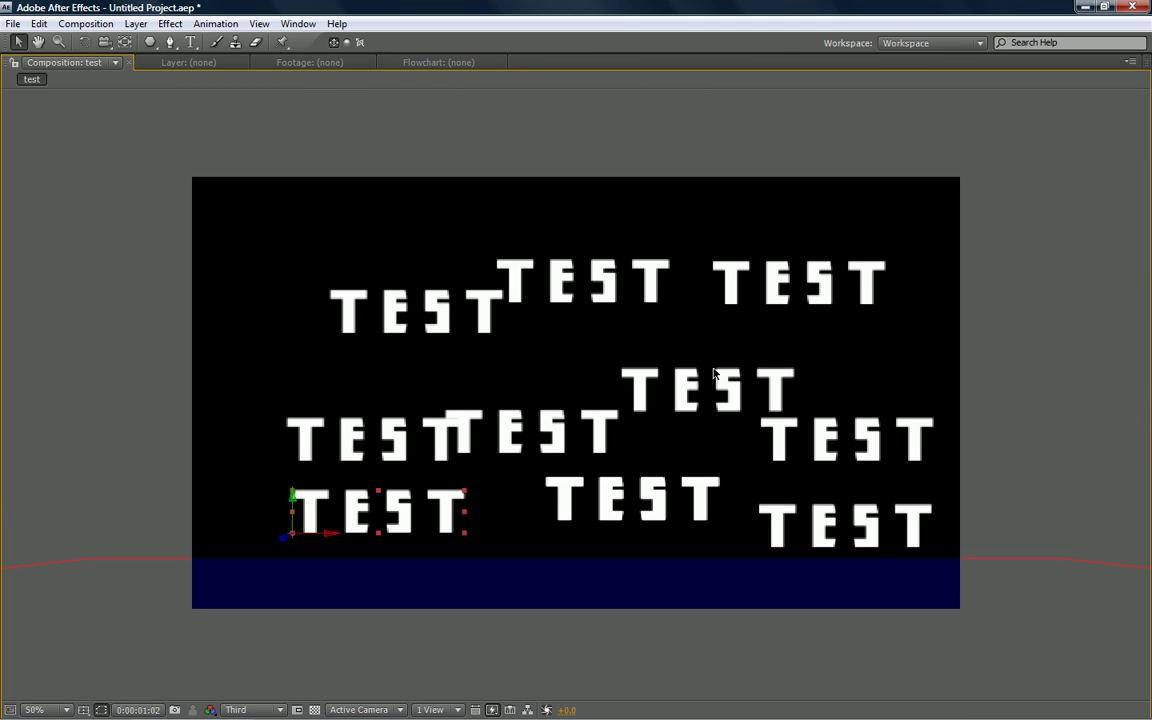
pyautogui.moveTo(371, 450); pyautogui.dragTo(422, 461)
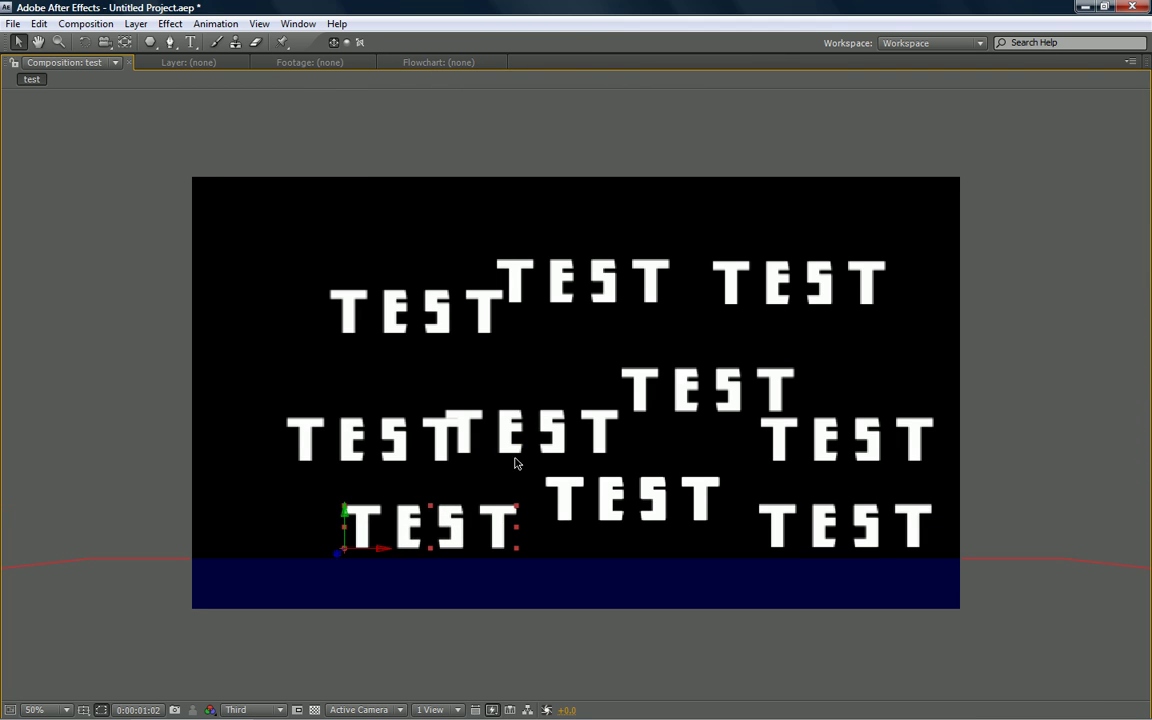
pyautogui.moveTo(467, 418); pyautogui.dragTo(367, 379)
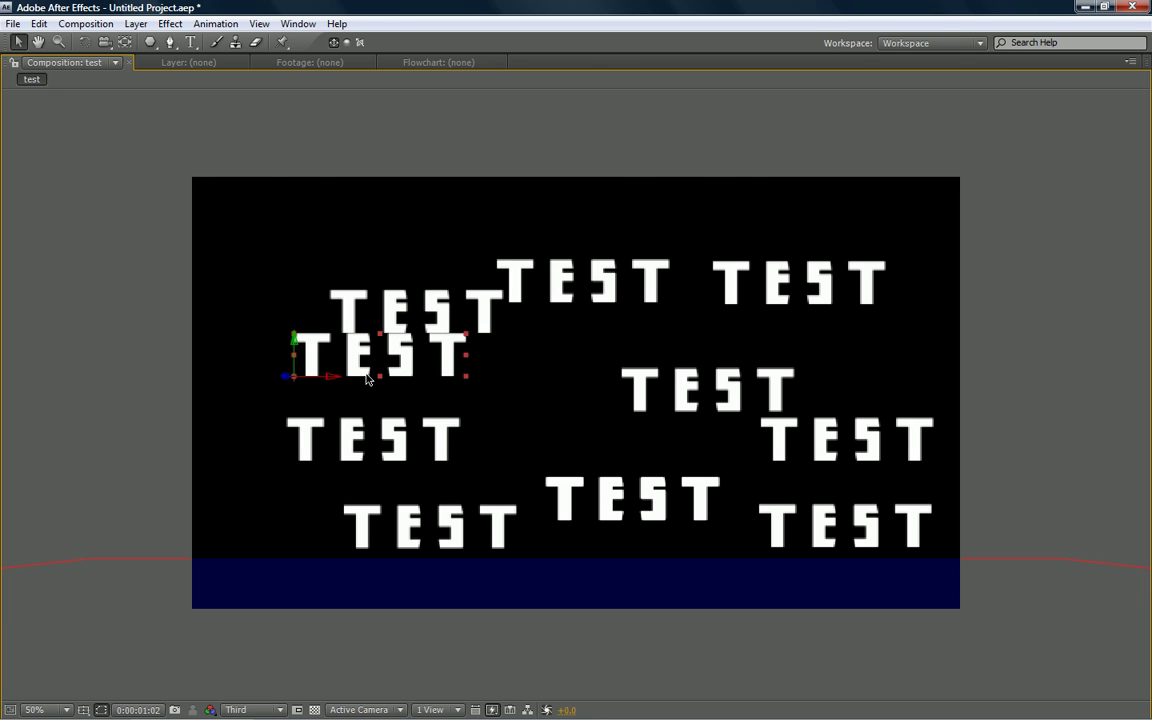
pyautogui.press('`')
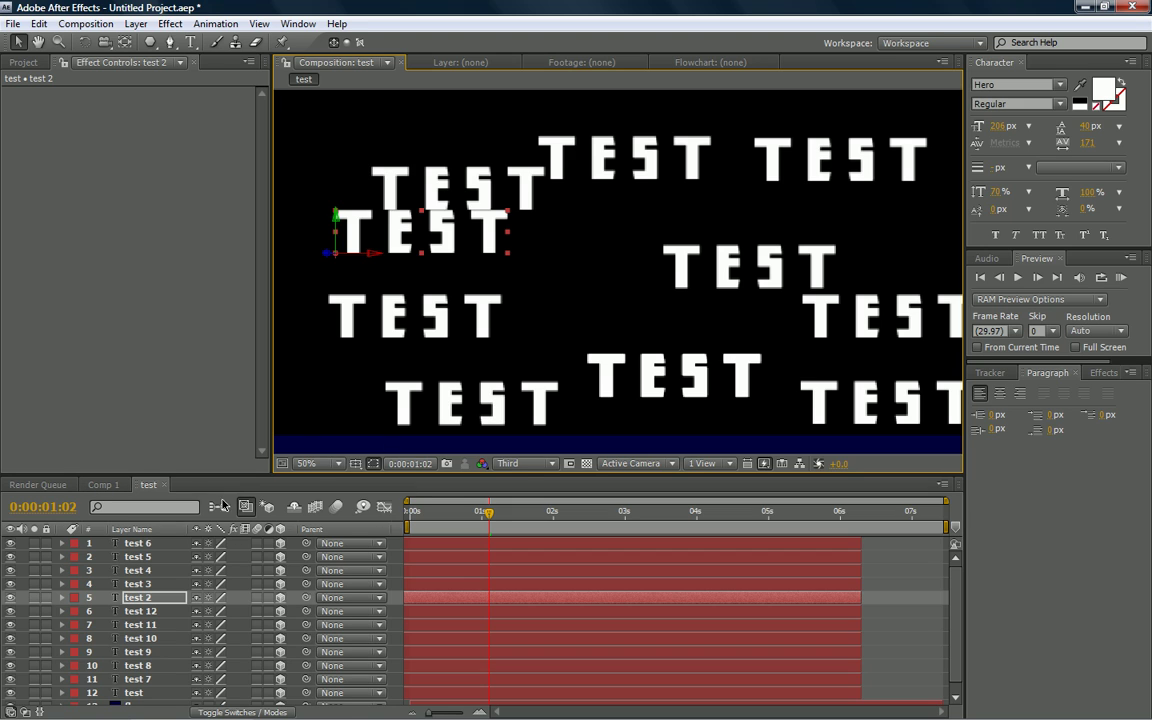
# Duplicate all twelve TEST layers repeatedly to over 160 copies, then select every layer.
pyautogui.press('`')
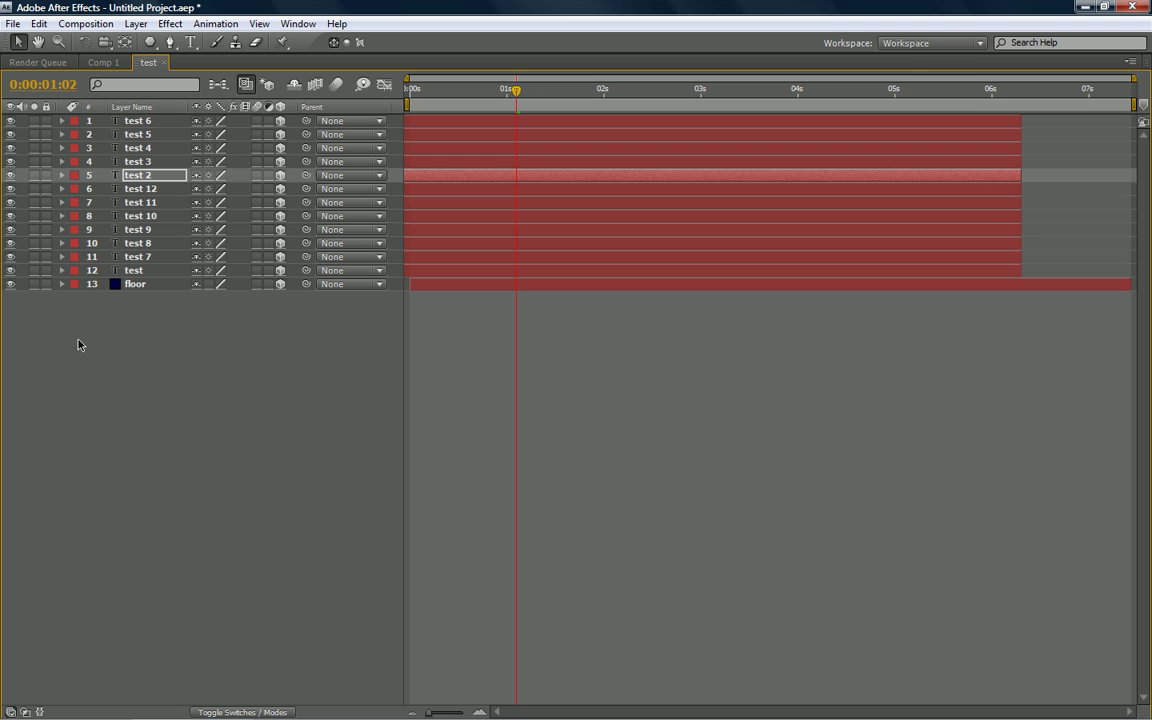
pyautogui.click(170, 272)
pyautogui.keyDown('shift'); pyautogui.click(140, 122); pyautogui.keyUp('shift')
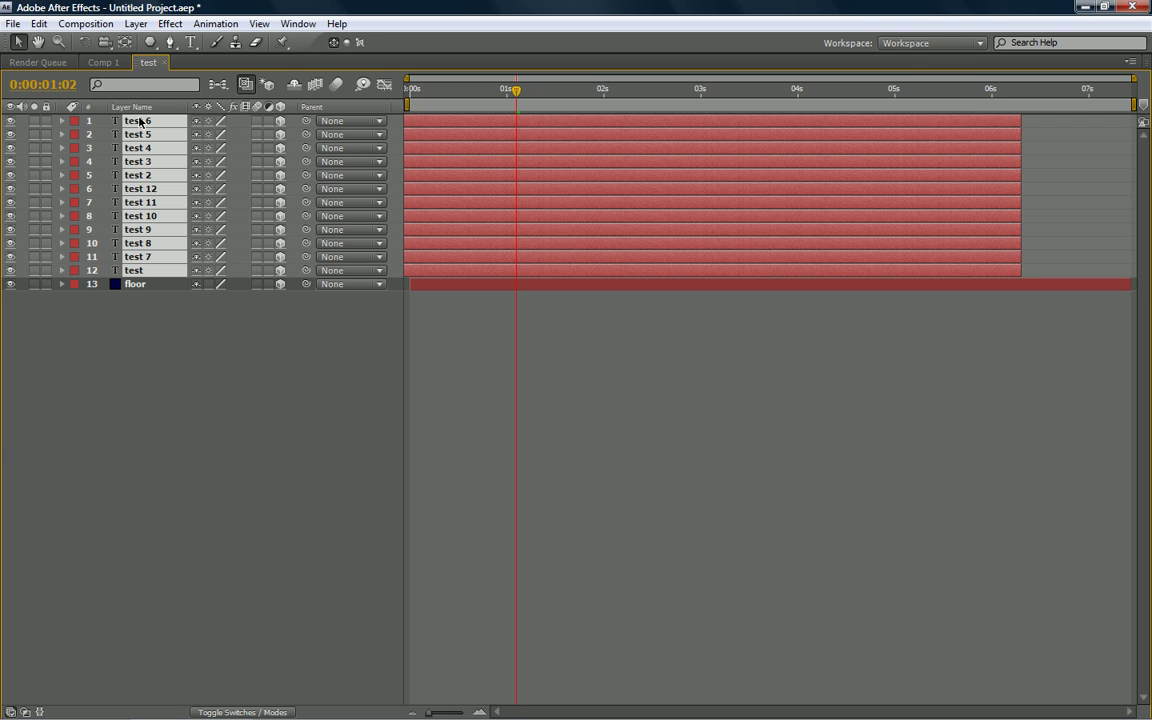
pyautogui.hotkey('ctrl', 'd')
pyautogui.hotkey('ctrl', 'd')
pyautogui.hotkey('ctrl', 'd')
pyautogui.hotkey('ctrl', 'd')
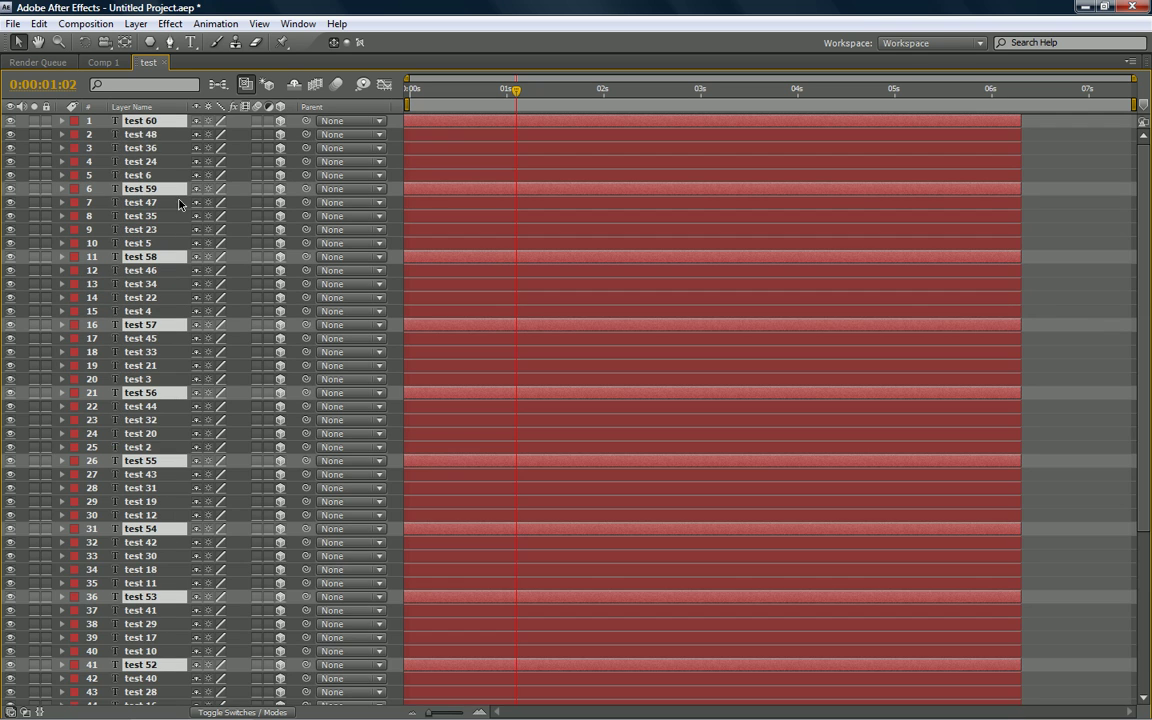
pyautogui.hotkey('ctrl', 'd')
pyautogui.hotkey('ctrl', 'd')
pyautogui.hotkey('ctrl', 'd')
pyautogui.hotkey('ctrl', 'd')
pyautogui.hotkey('ctrl', 'd')
pyautogui.hotkey('ctrl', 'd')
pyautogui.hotkey('ctrl', 'd')
pyautogui.hotkey('ctrl', 'd')
pyautogui.hotkey('ctrl', 'd')
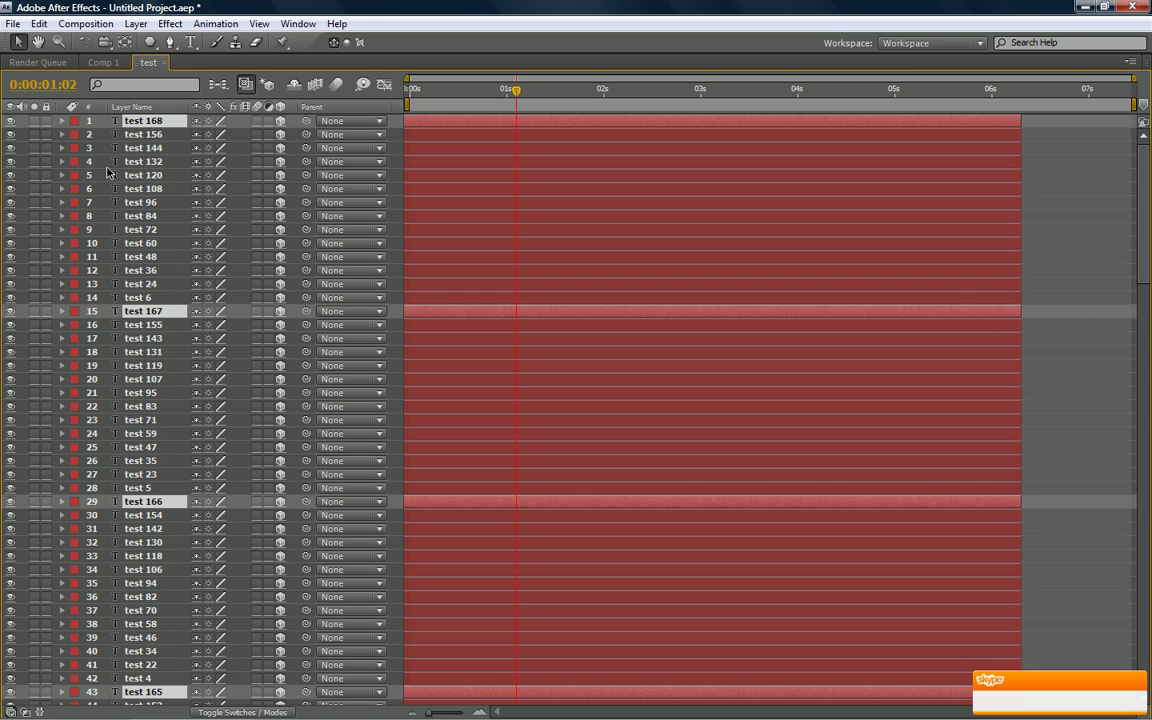
pyautogui.scroll(-15, 1030, 483)
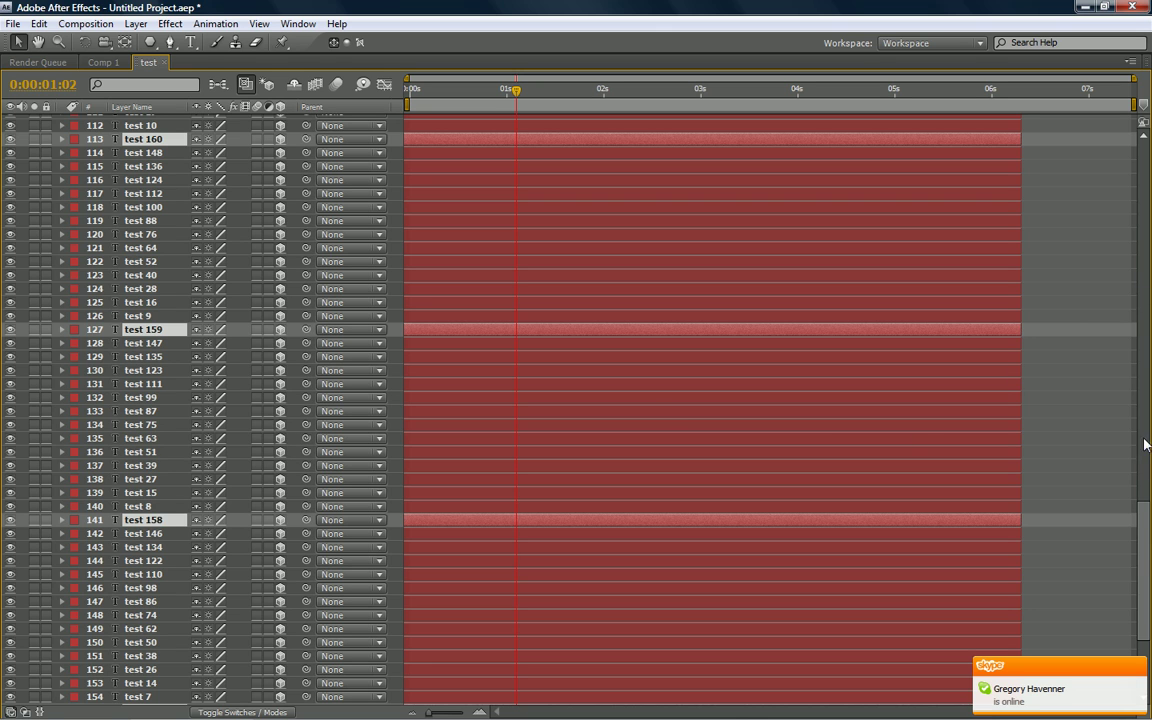
pyautogui.scroll(12, 1145, 445)
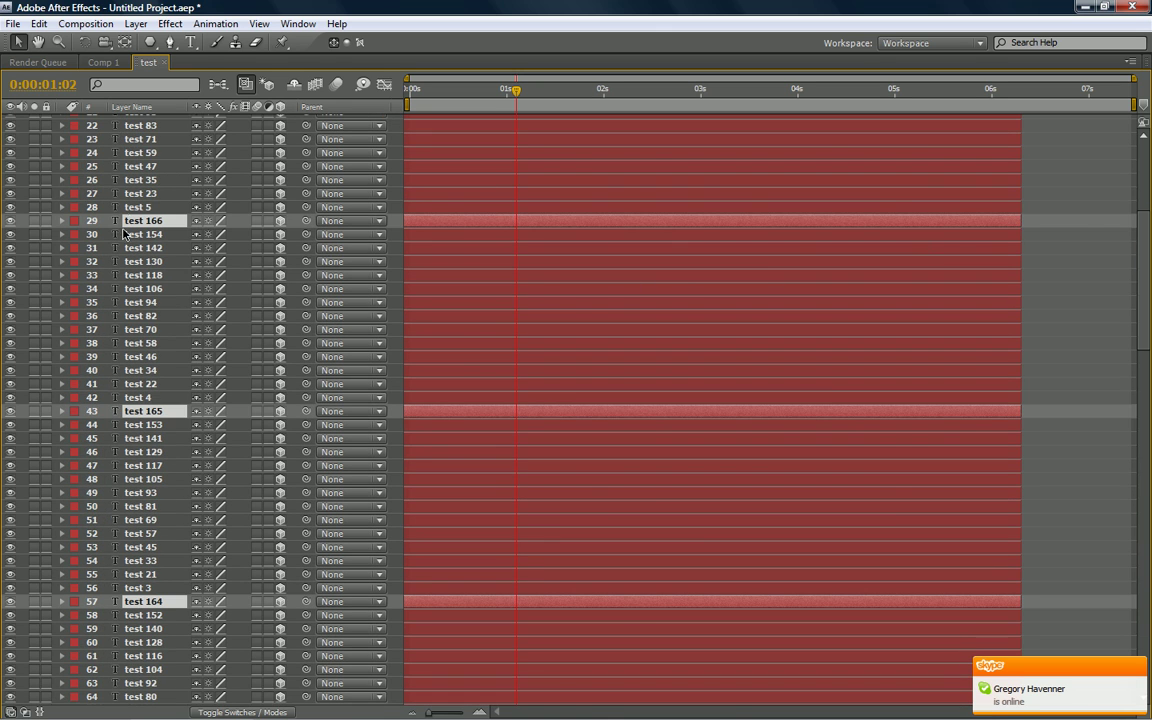
pyautogui.hotkey('ctrl', 'a')
# Delete all layers and create a new text layer reading 'sdfsdfg'.
pyautogui.press('Delete')
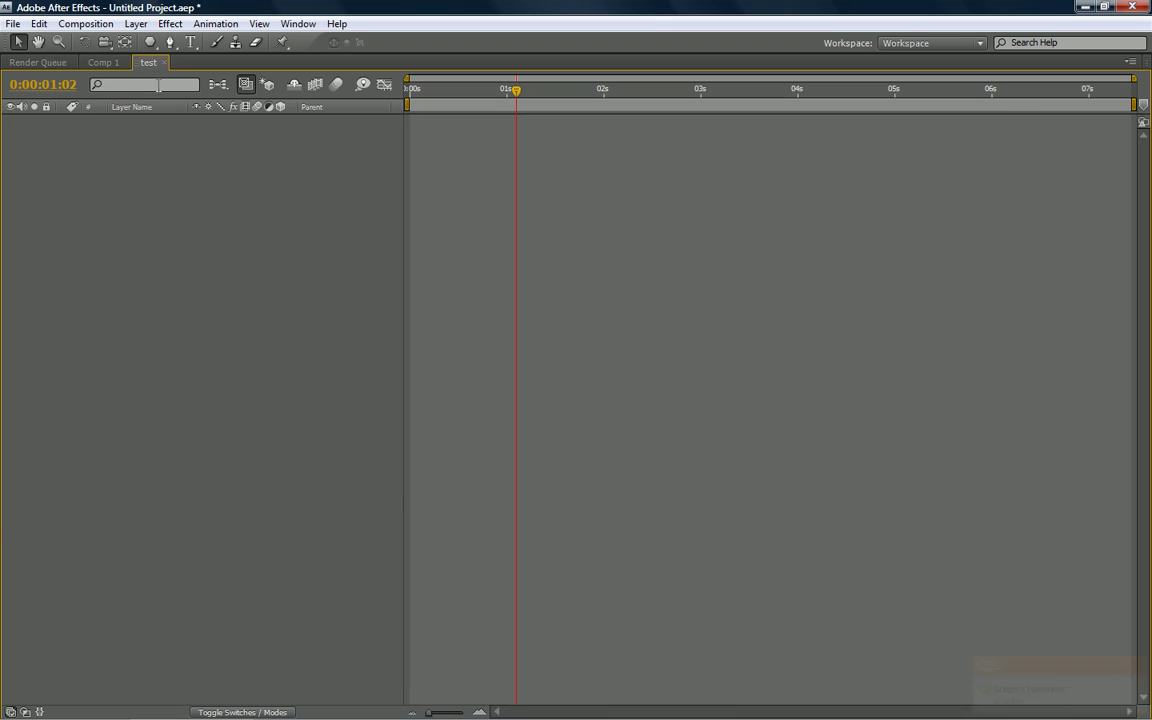
pyautogui.press('`')
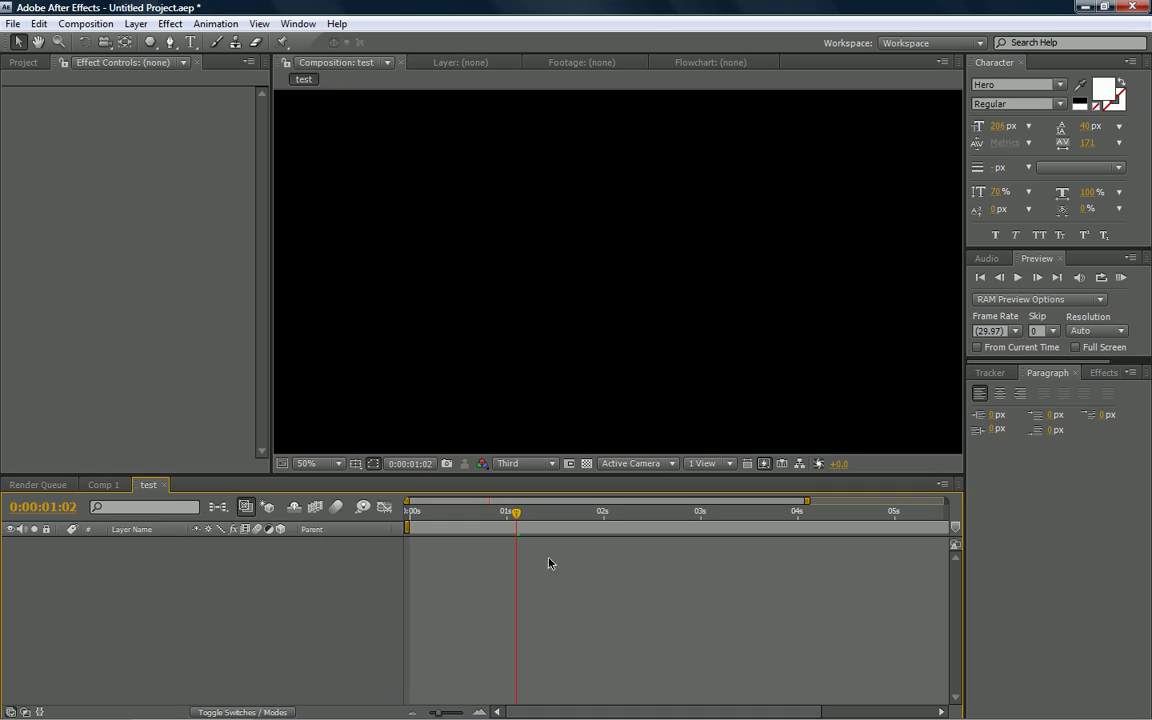
pyautogui.click(190, 42)
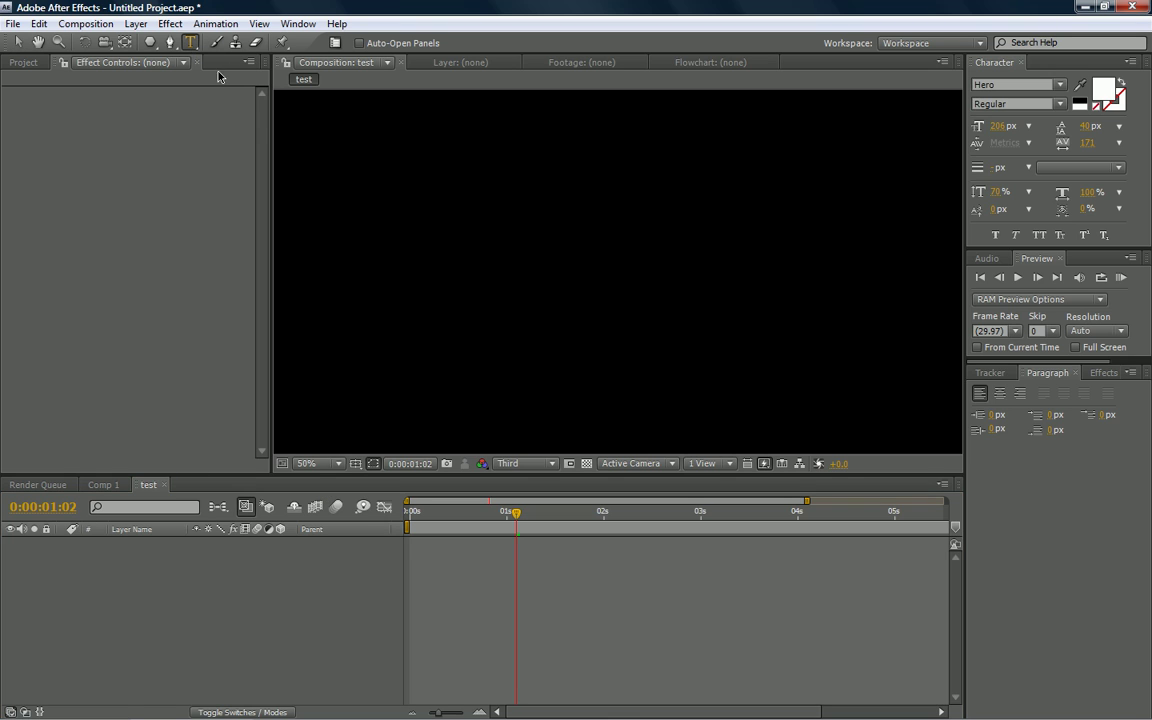
pyautogui.click(319, 184)
pyautogui.write('sdfsdfg')
pyautogui.click(17, 42)
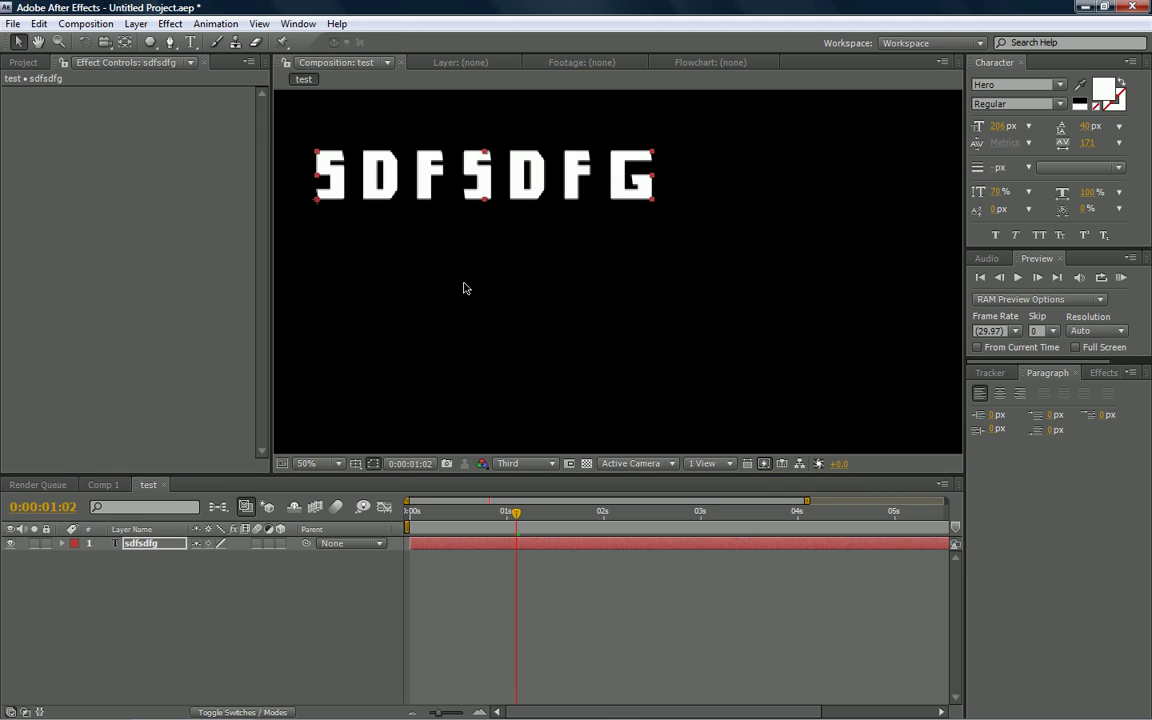
# Keyframe the text's Rotation at 0:00:01:02 and 0:00:02:19 so it spins, then preview.
pyautogui.press('r')
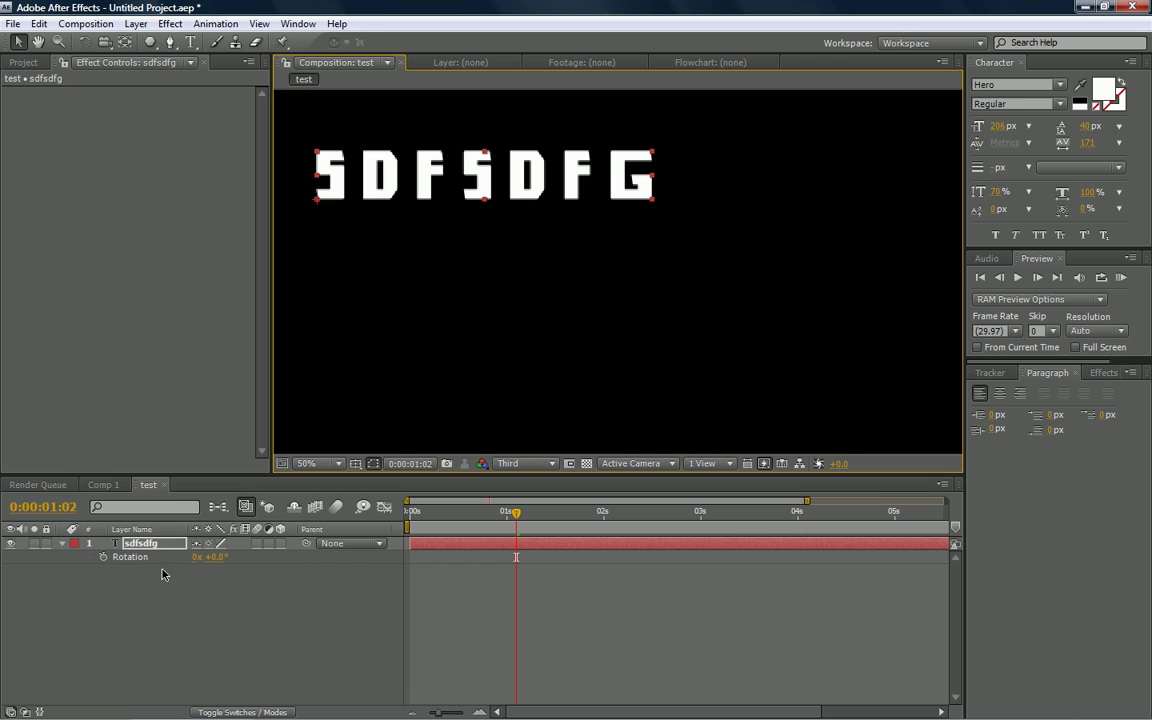
pyautogui.click(103, 557)
pyautogui.moveTo(604, 512); pyautogui.dragTo(679, 512)
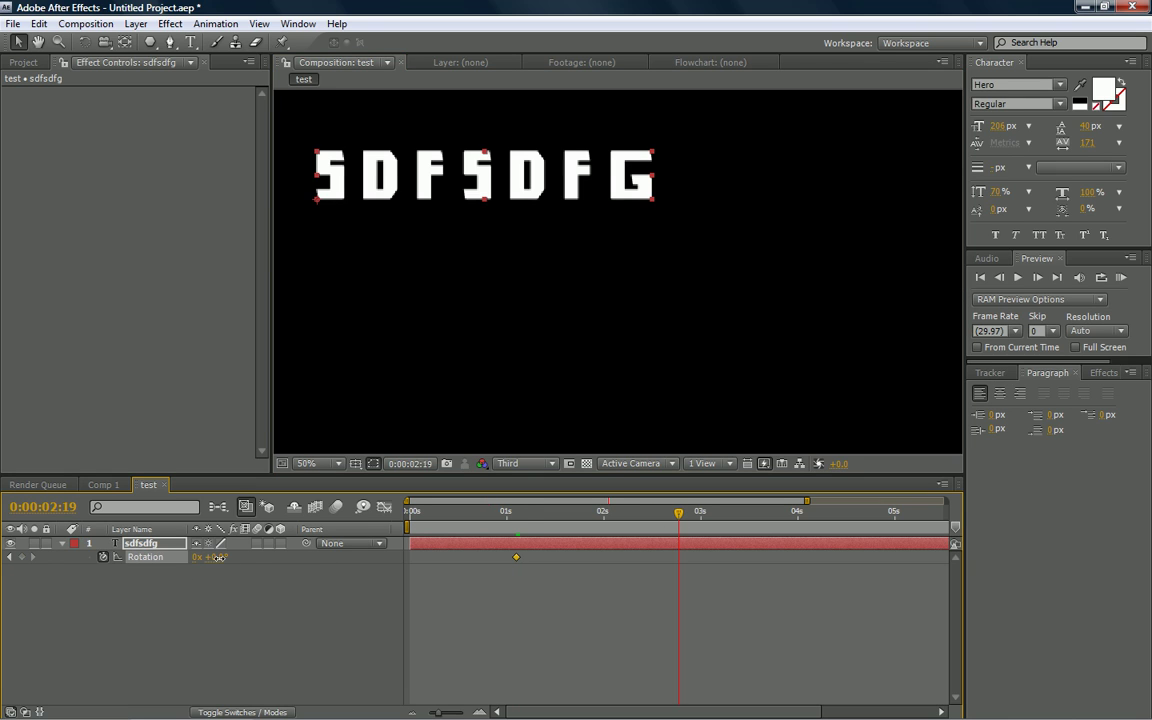
pyautogui.moveTo(217, 557); pyautogui.dragTo(420, 557)
pyautogui.moveTo(495, 512); pyautogui.dragTo(410, 543)
pyautogui.press('KP_0')
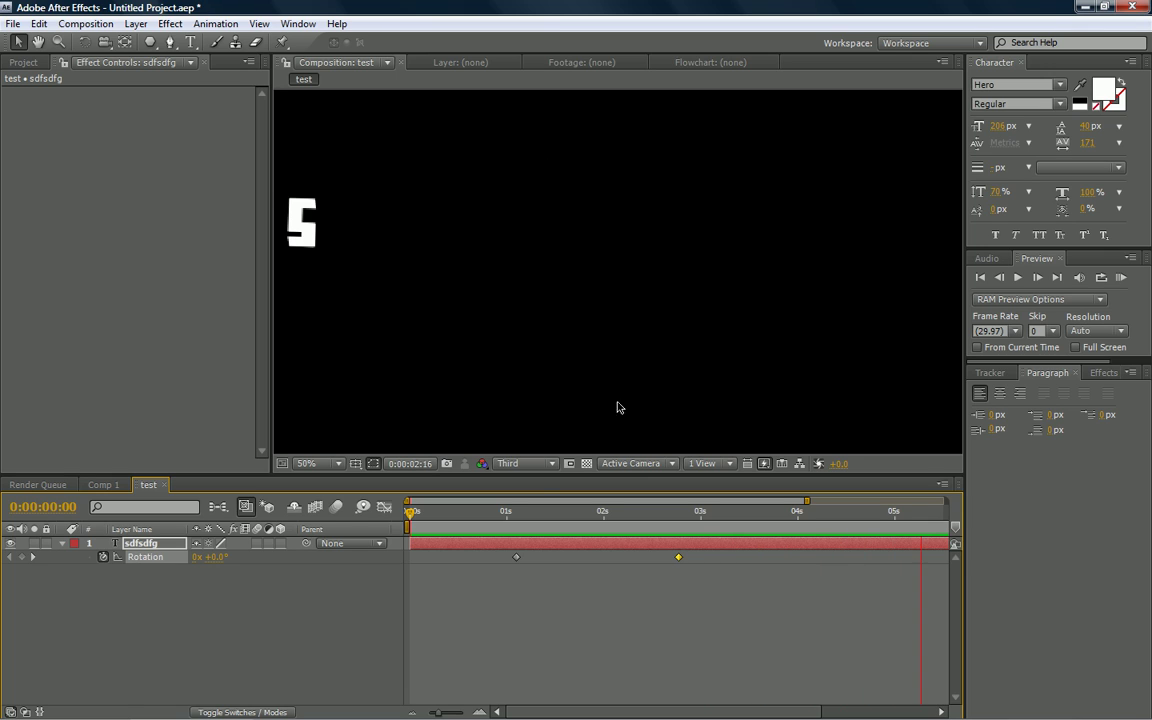
# Move the end Rotation keyframe a few frames earlier.
pyautogui.click(686, 560)
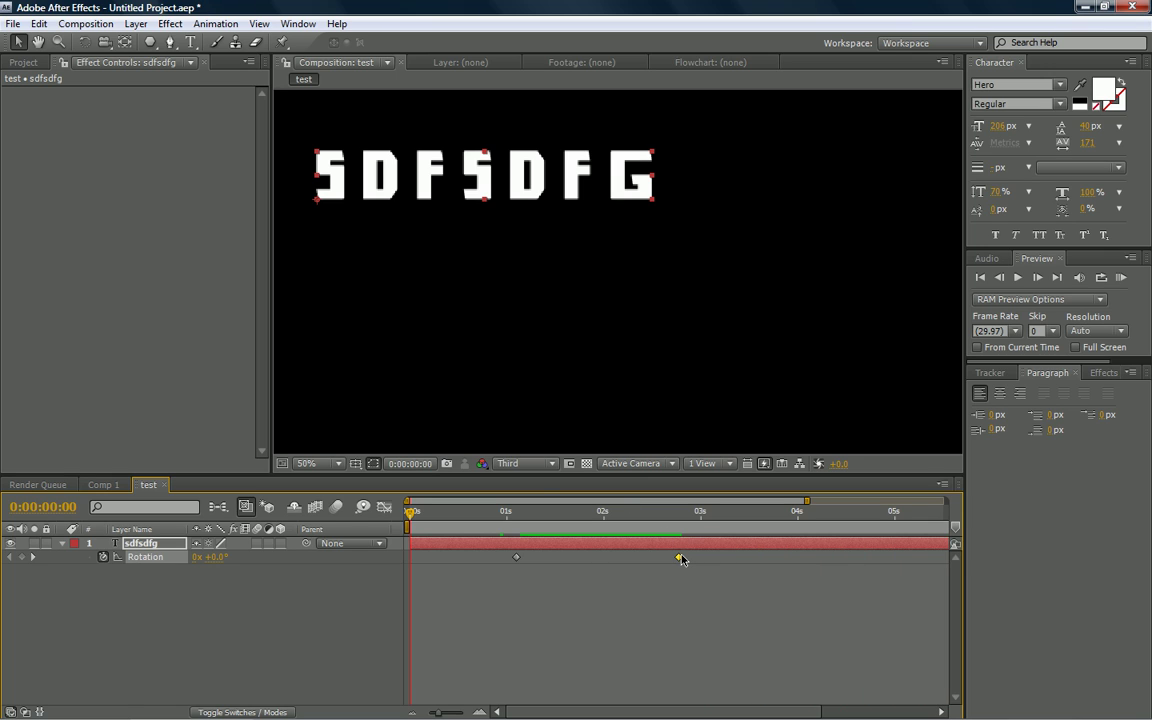
pyautogui.moveTo(679, 560)
pyautogui.moveTo(668, 562); pyautogui.dragTo(649, 562)
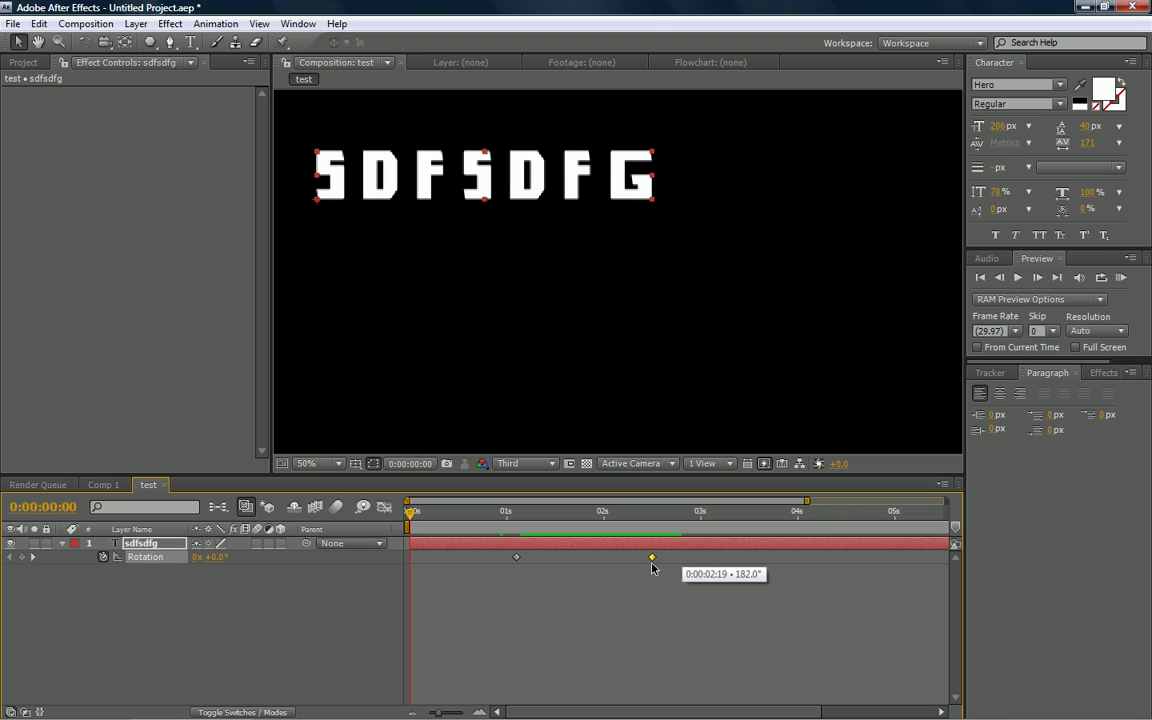
# Review the spin between 0:00:01:02 and 0:00:02:10 and shift the text further right.
pyautogui.click(516, 518)
pyautogui.moveTo(517, 562)
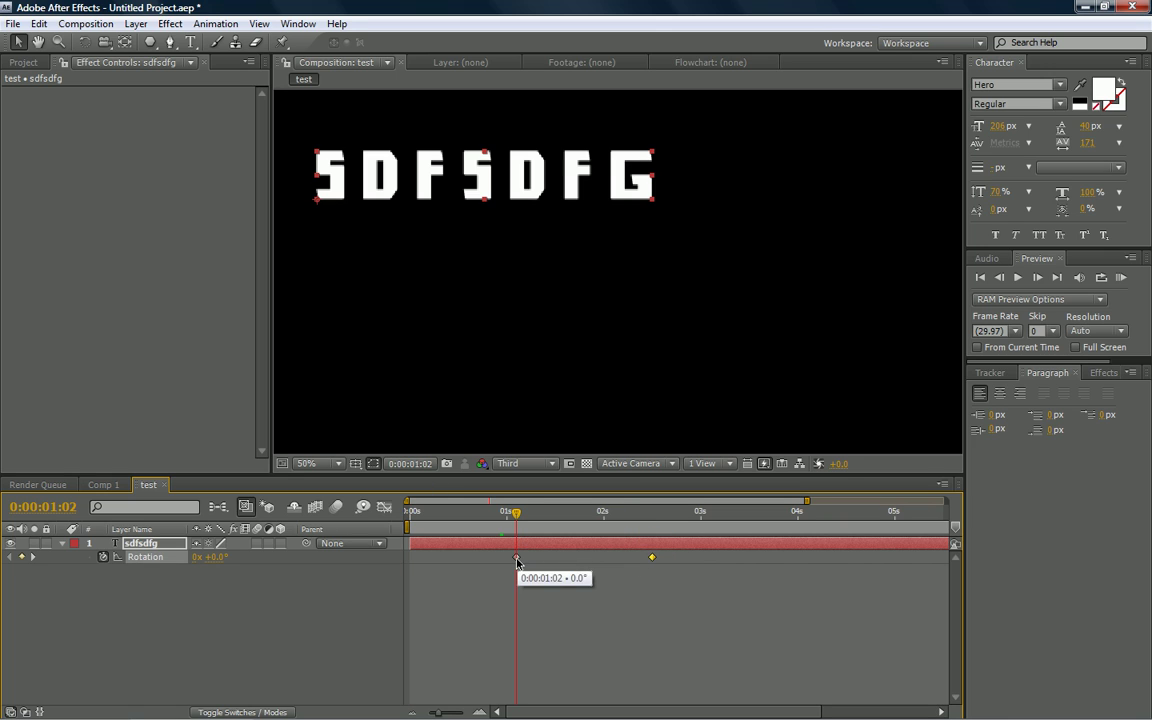
pyautogui.moveTo(458, 716); pyautogui.dragTo(460, 714)
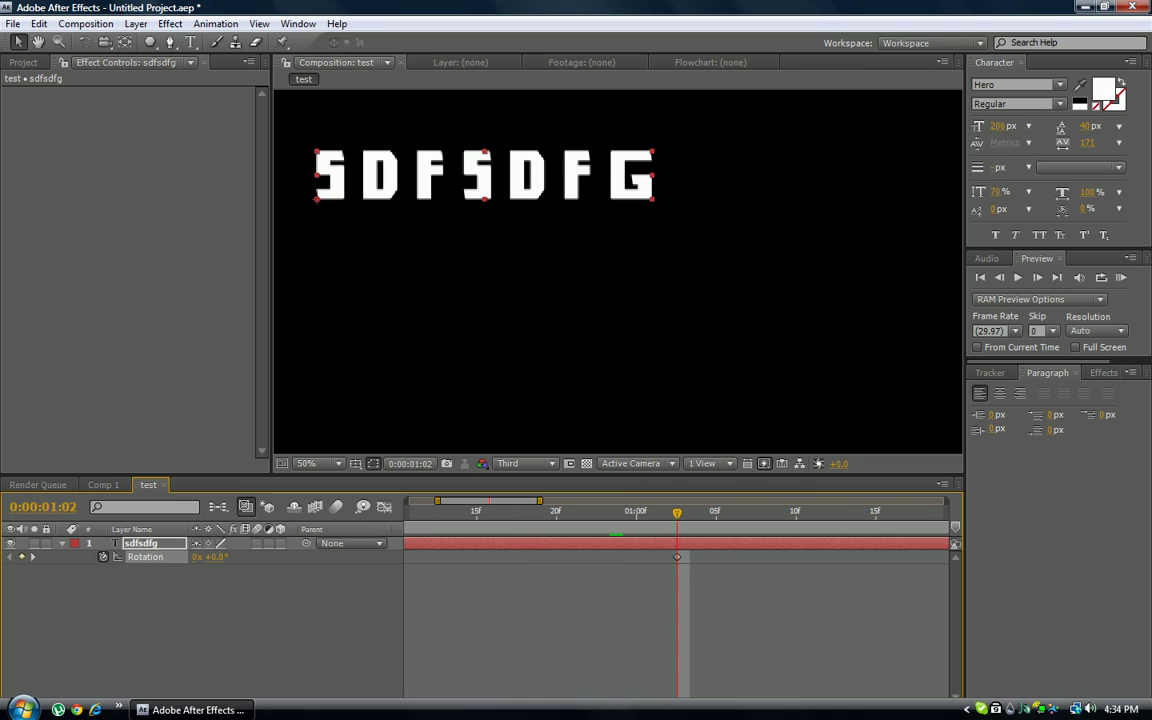
pyautogui.moveTo(458, 710); pyautogui.dragTo(446, 712)
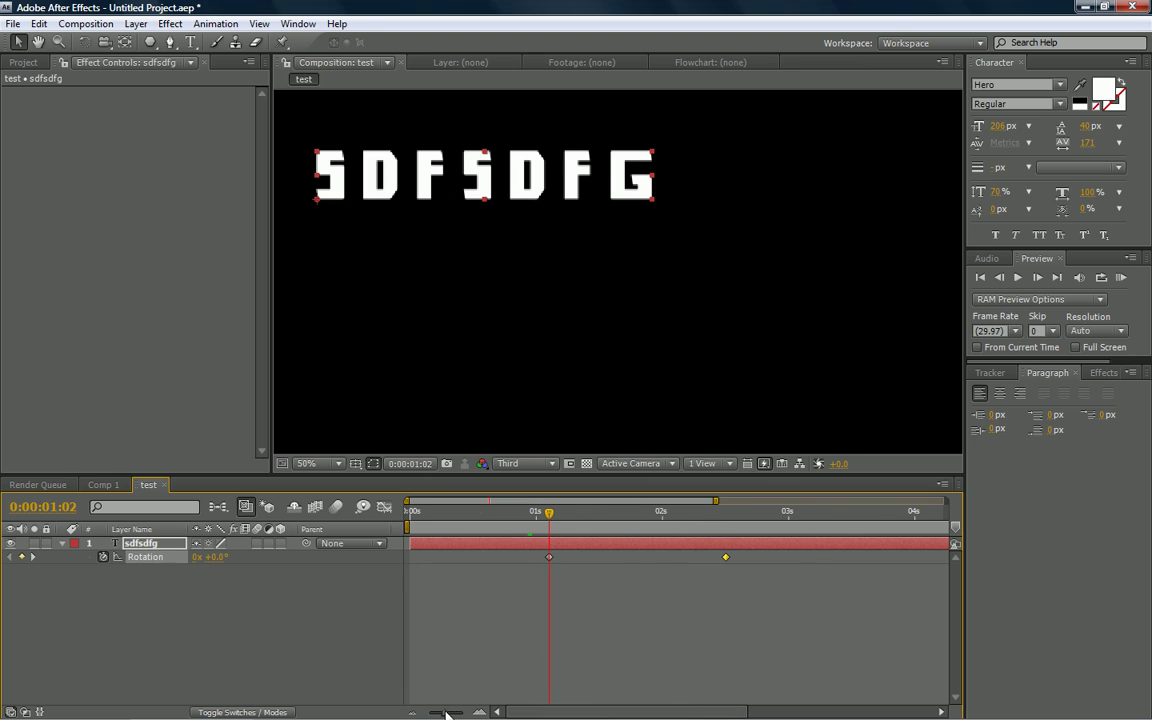
pyautogui.click(716, 517)
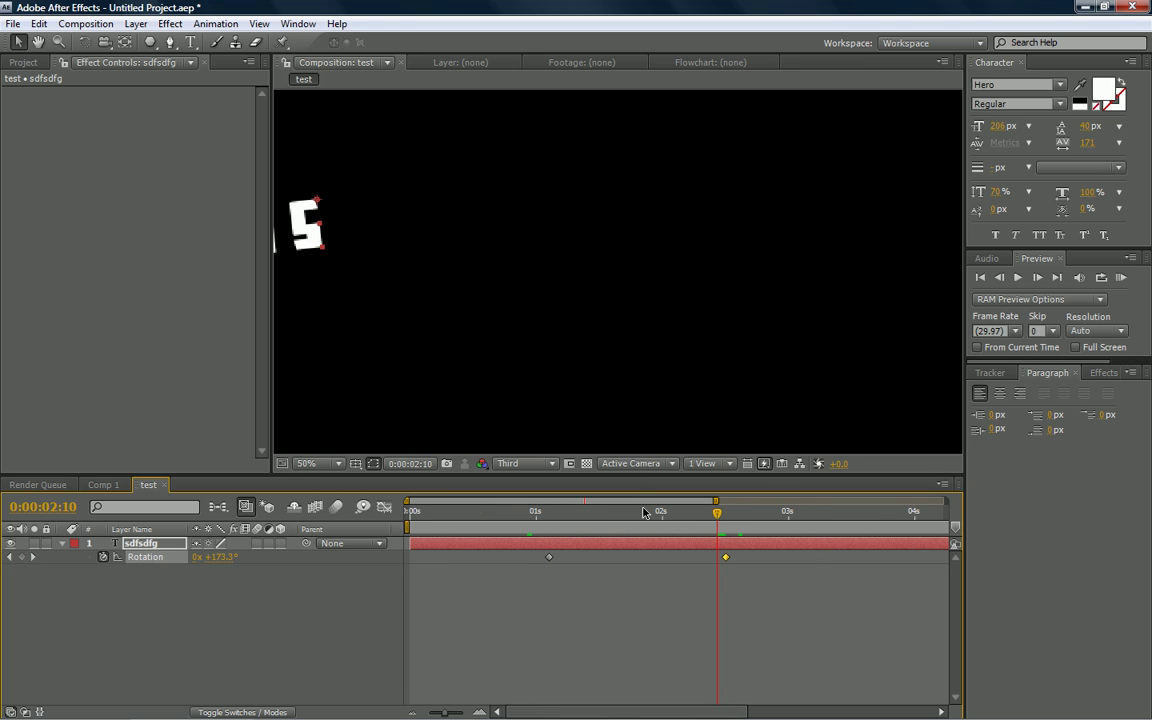
pyautogui.moveTo(694, 527); pyautogui.dragTo(603, 549)
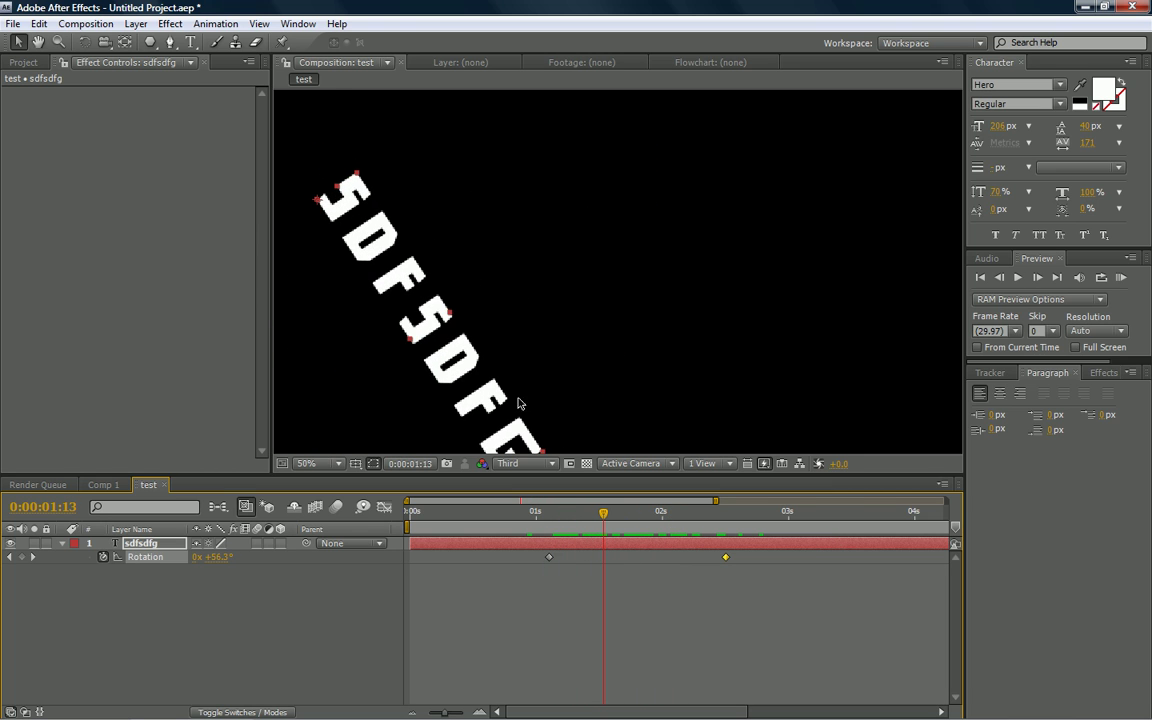
pyautogui.moveTo(382, 256); pyautogui.dragTo(539, 243)
pyautogui.moveTo(603, 513)
pyautogui.mouseDown()
pyautogui.moveTo(548, 513)
pyautogui.moveTo(635, 516)
pyautogui.moveTo(583, 516)
pyautogui.mouseUp()
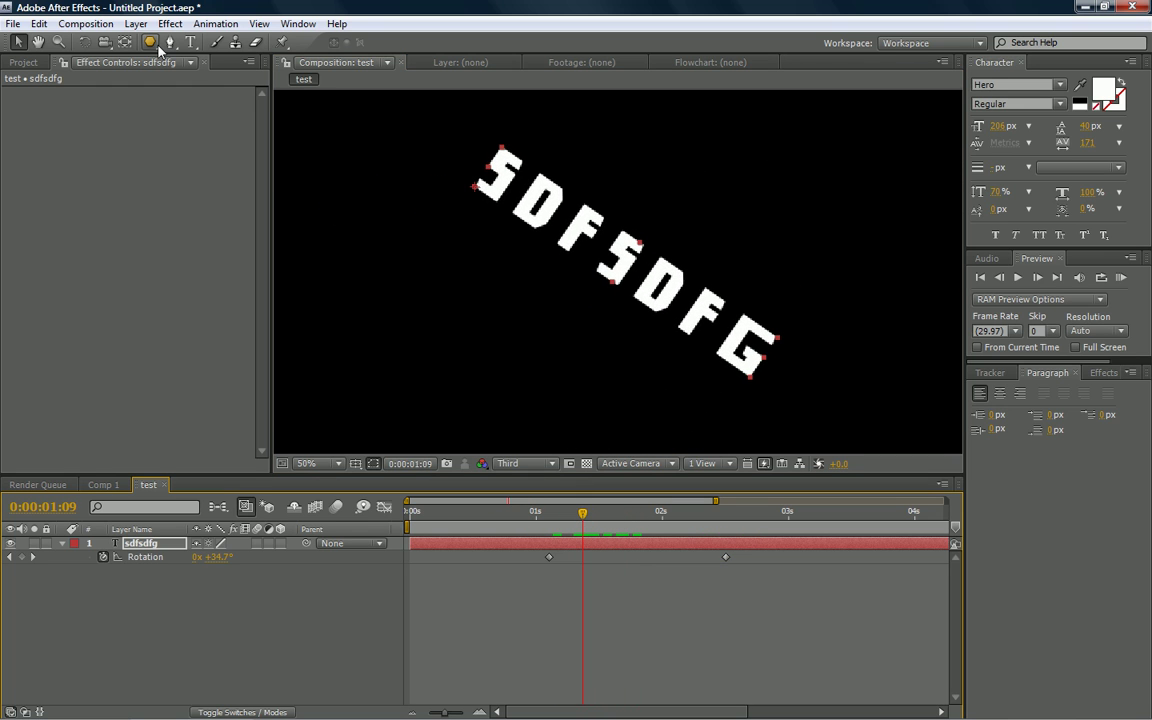
# Move the SDFSDFG anchor point to the centre of the text with the Pan Behind tool.
pyautogui.click(125, 42)
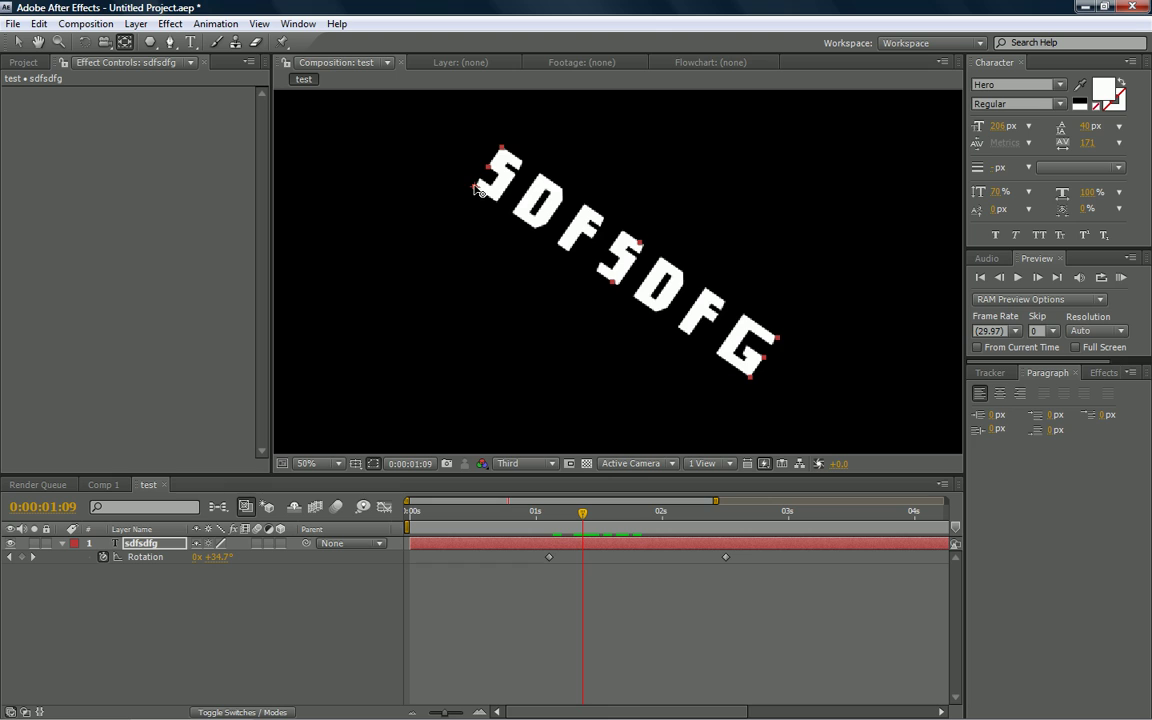
pyautogui.moveTo(478, 189); pyautogui.dragTo(778, 345)
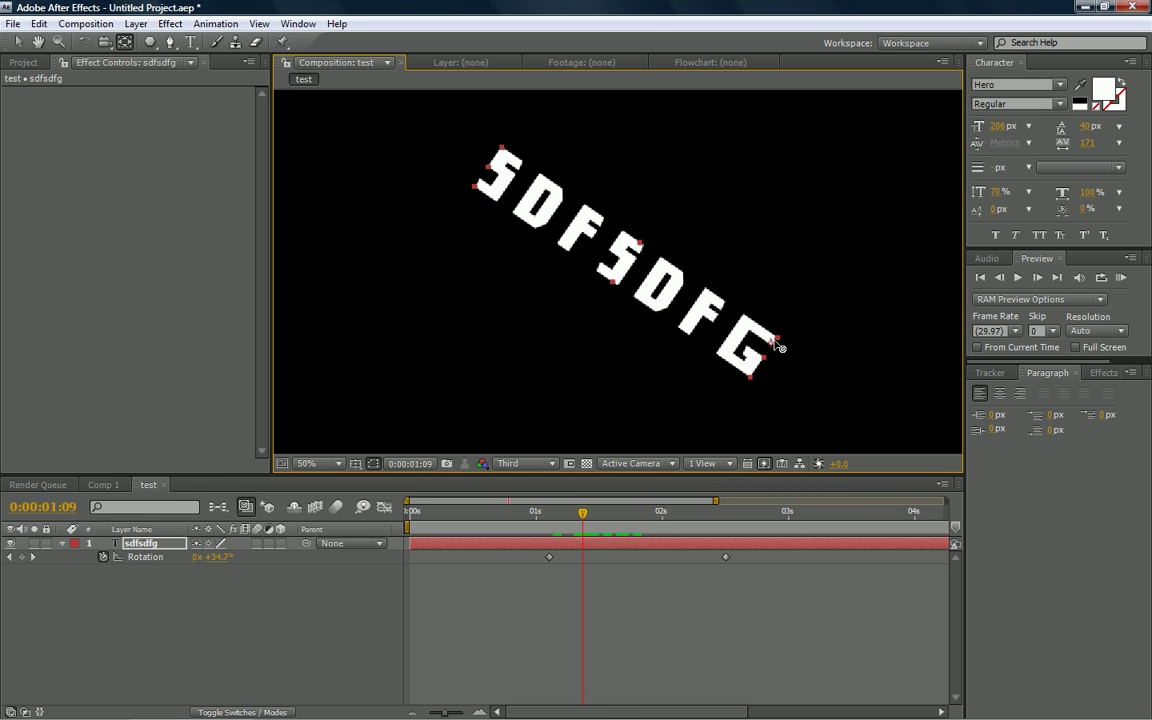
pyautogui.click(17, 42)
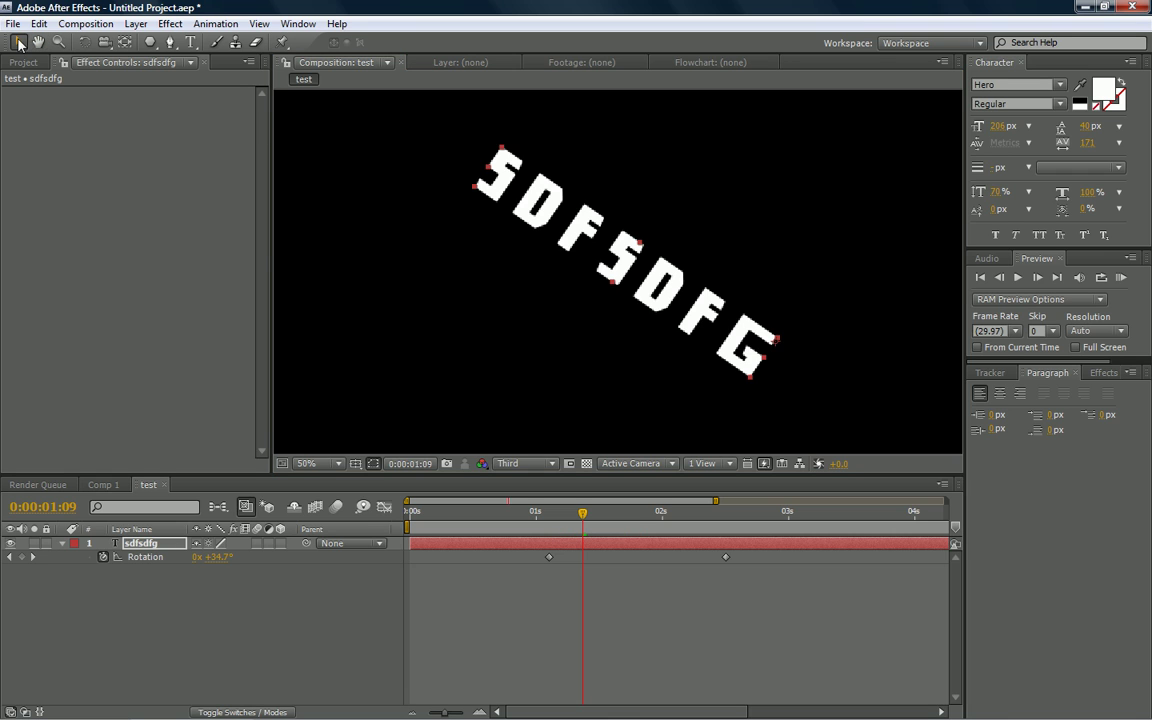
pyautogui.moveTo(545, 521); pyautogui.dragTo(592, 547)
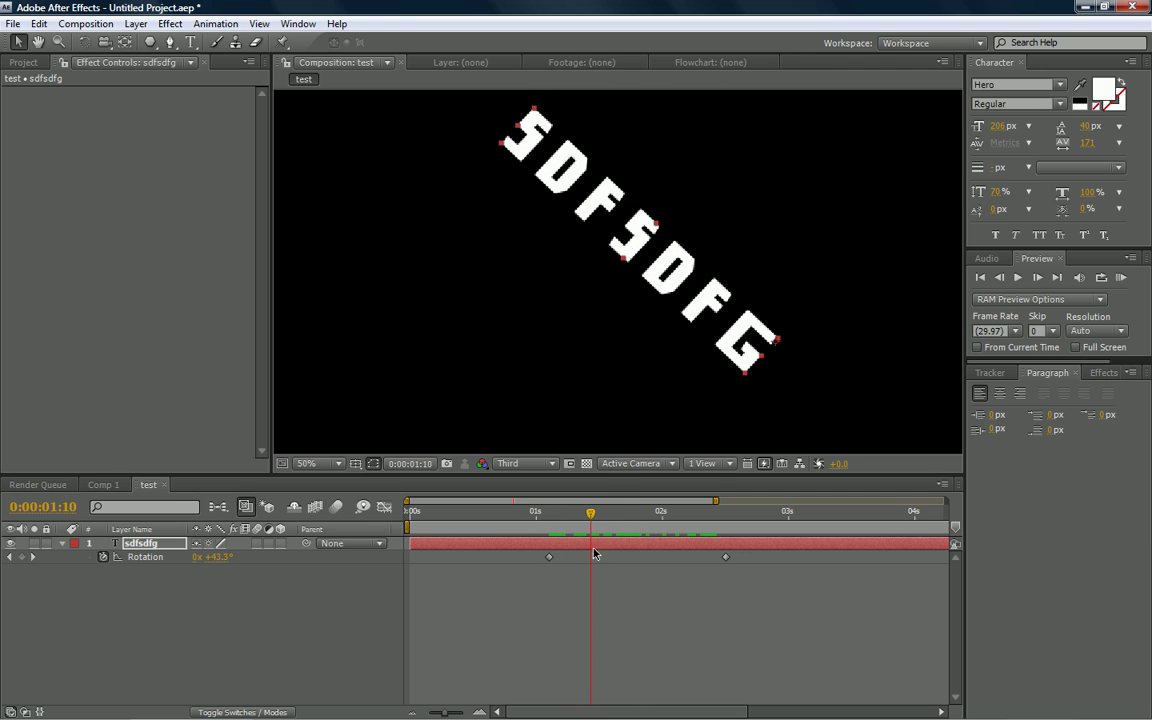
# Scrub through the spin to confirm it pivots at the centre, then collapse the layer.
pyautogui.click(124, 42)
pyautogui.click(701, 312)
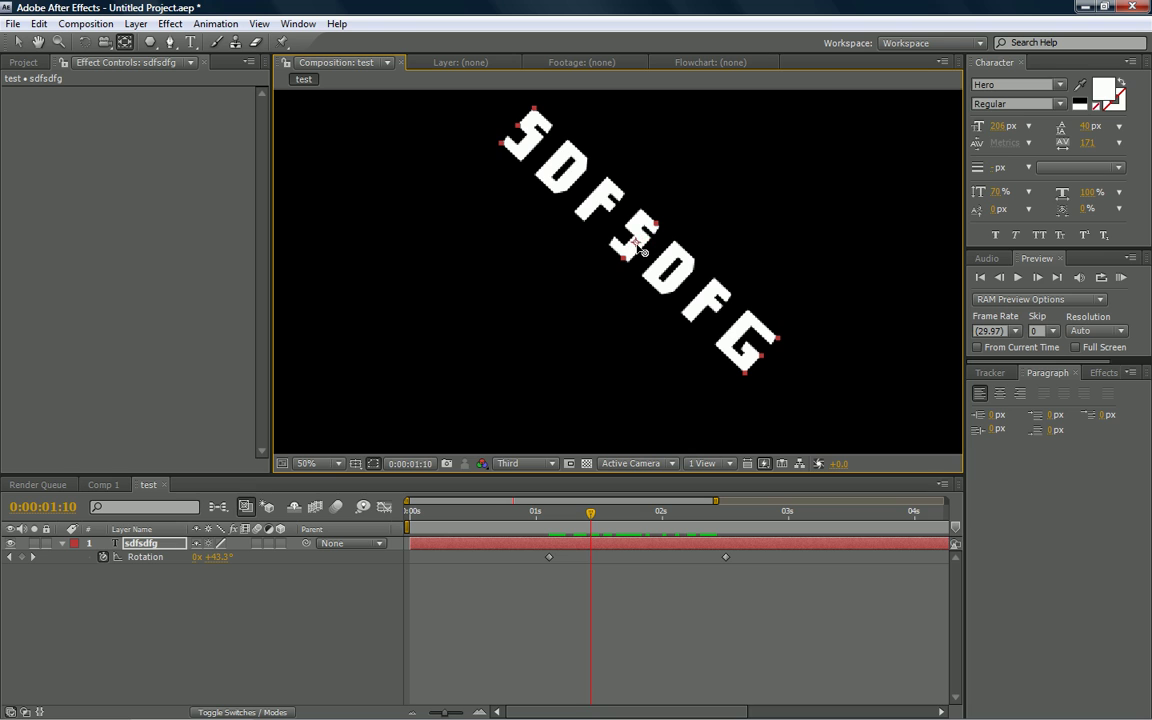
pyautogui.click(18, 42)
pyautogui.press('pageup')
pyautogui.press('pageup')
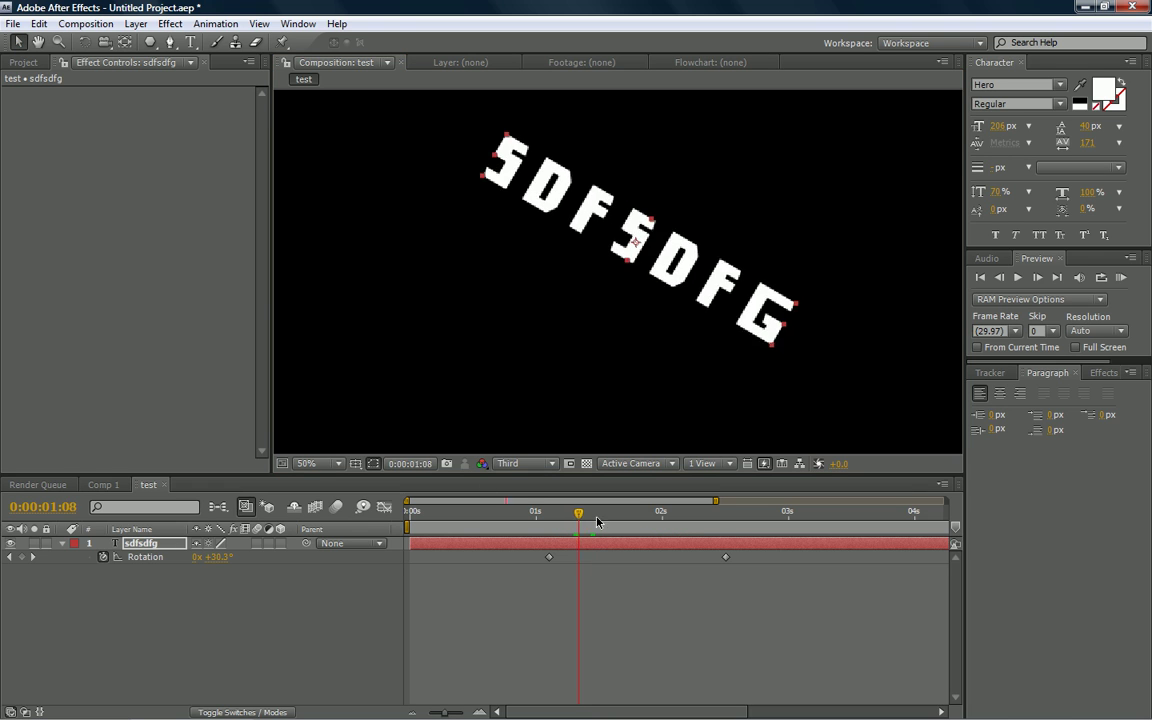
pyautogui.moveTo(597, 521); pyautogui.dragTo(562, 521)
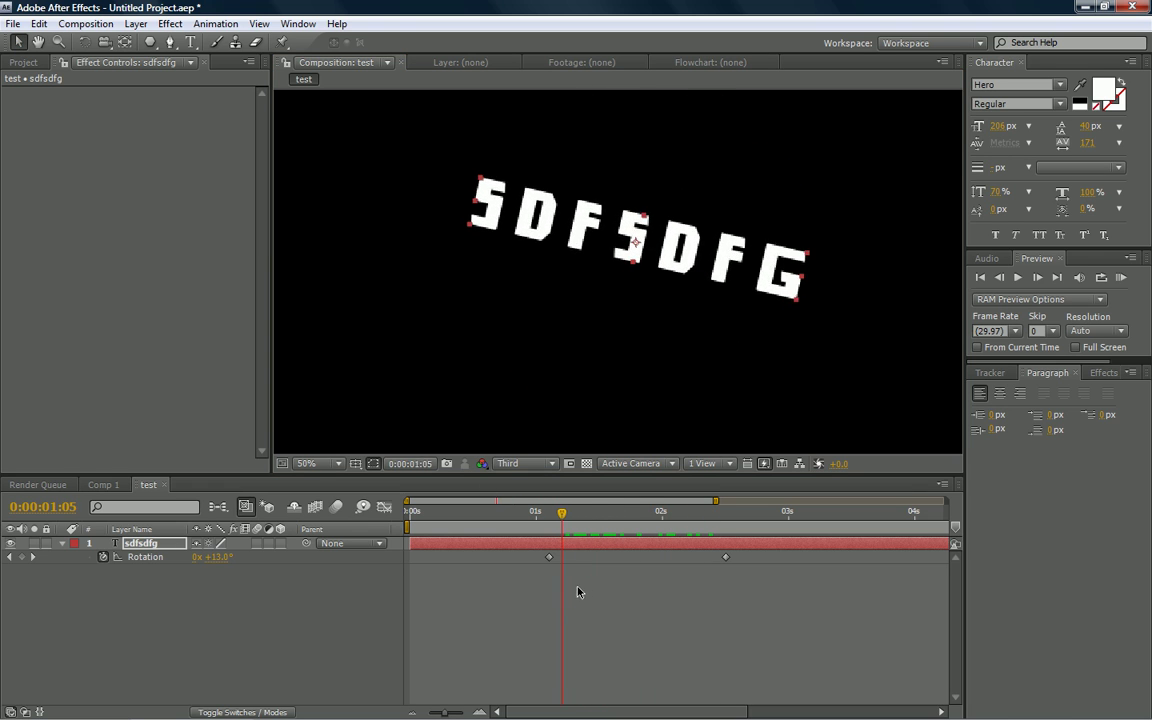
pyautogui.moveTo(577, 592)
pyautogui.mouseDown()
pyautogui.moveTo(689, 581)
pyautogui.moveTo(640, 587)
pyautogui.moveTo(627, 571)
pyautogui.moveTo(576, 580)
pyautogui.mouseUp()
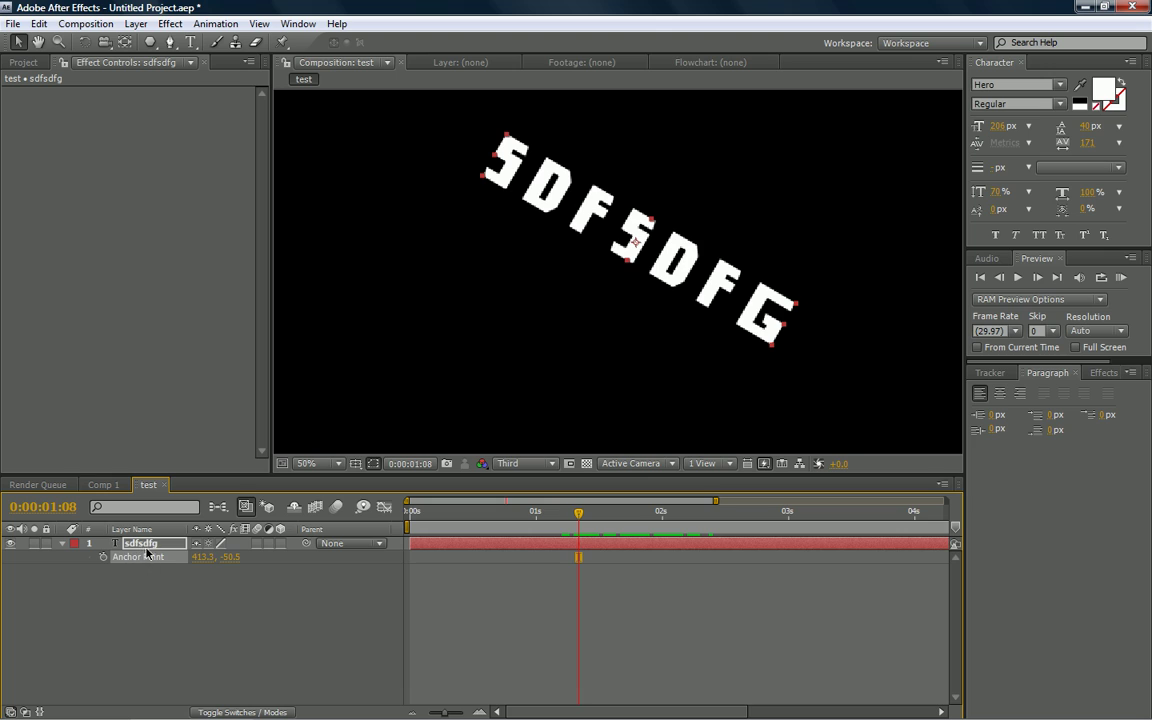
pyautogui.click(62, 543)
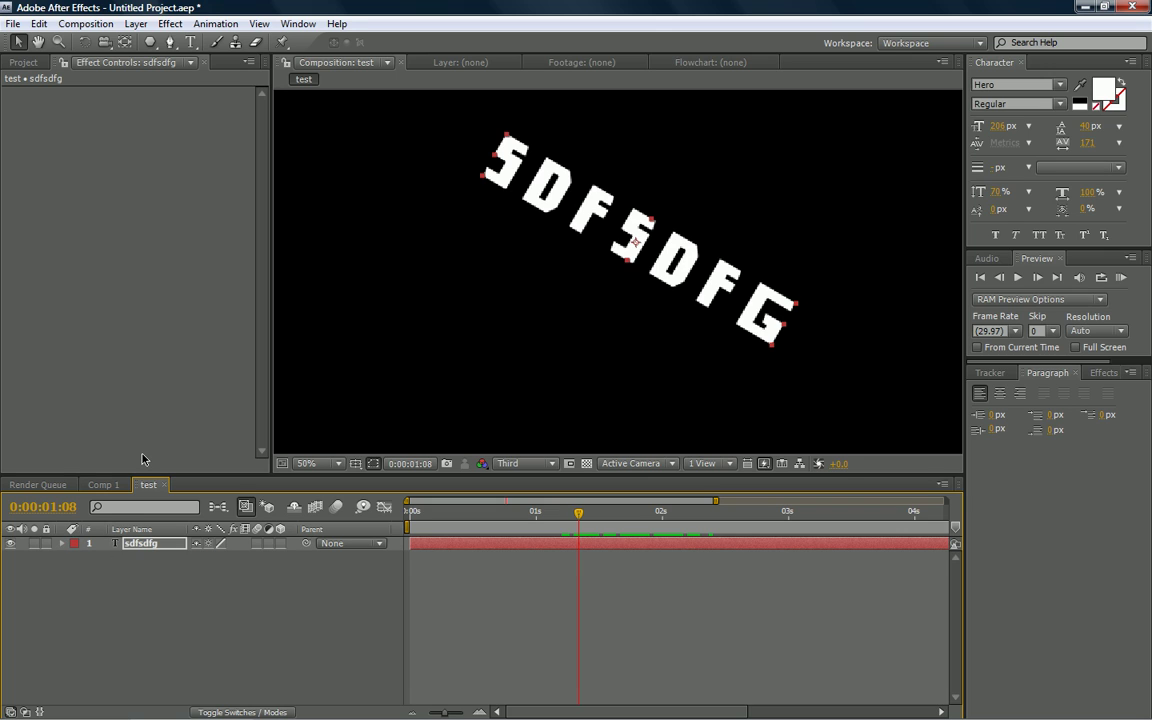
# Reposition the SDFSDFG text via its Position to just above and left of the comp centre.
pyautogui.press('p')
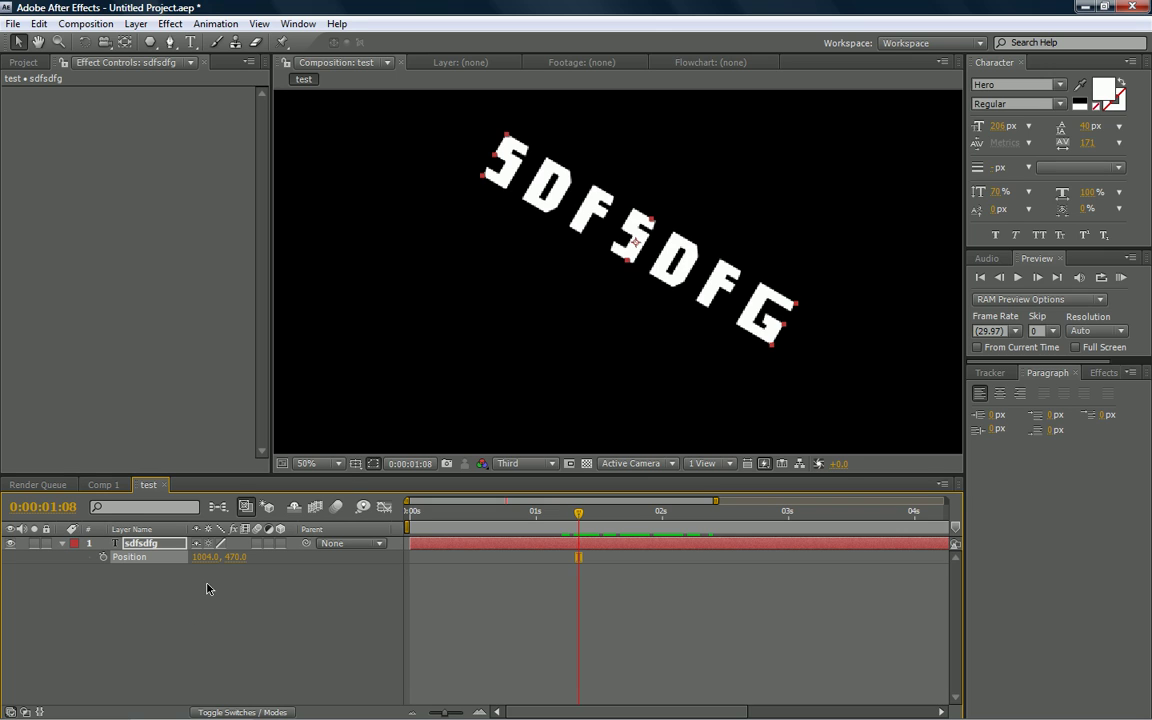
pyautogui.moveTo(237, 557); pyautogui.dragTo(545, 406)
pyautogui.scroll(-2, 645, 311)
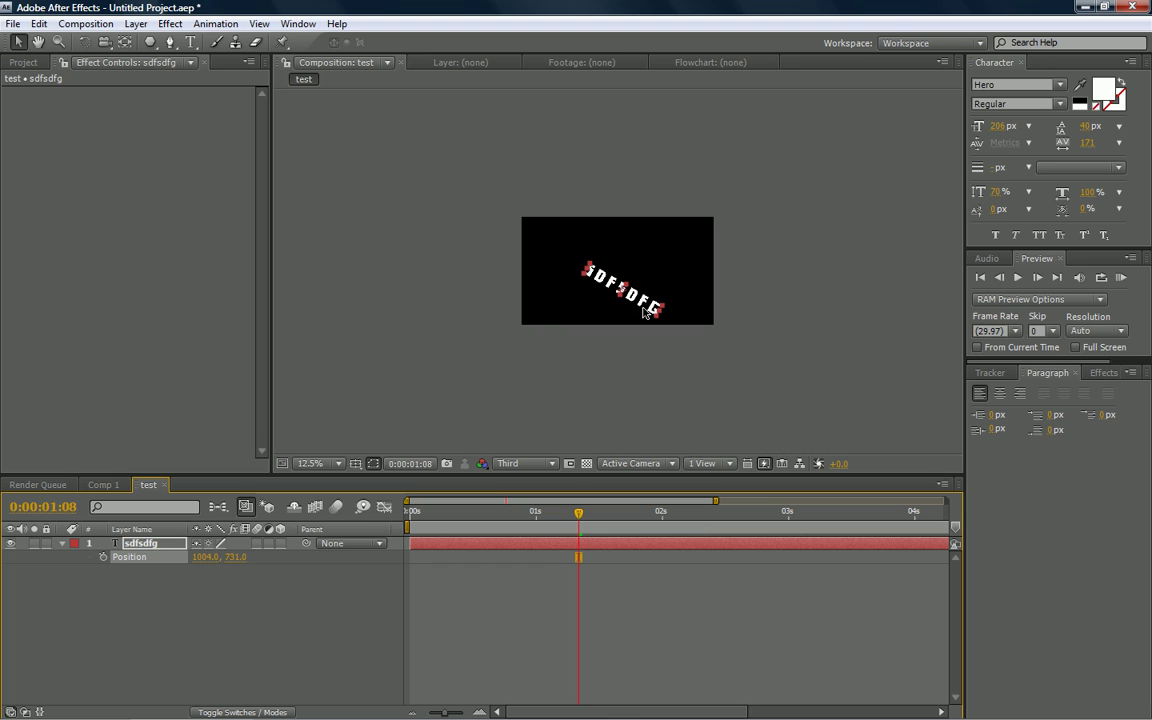
pyautogui.moveTo(623, 294); pyautogui.dragTo(522, 334)
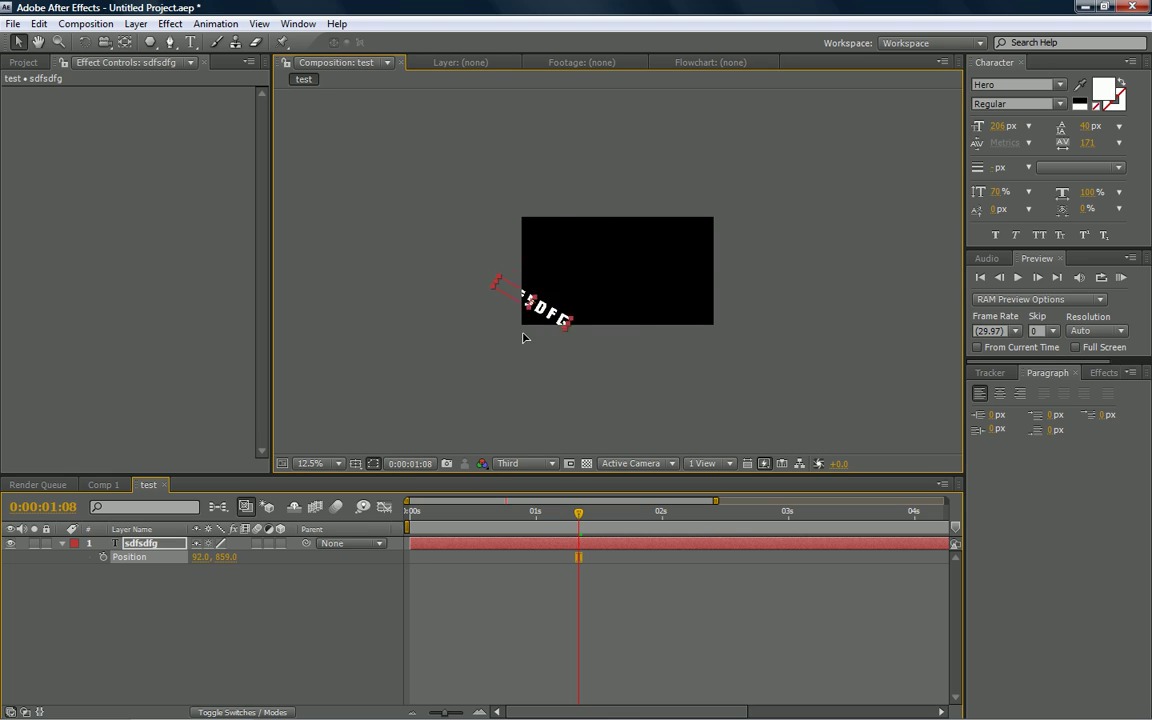
pyautogui.moveTo(605, 293); pyautogui.dragTo(640, 297)
pyautogui.scroll(2, 640, 297)
pyautogui.scroll(-1, 638, 327)
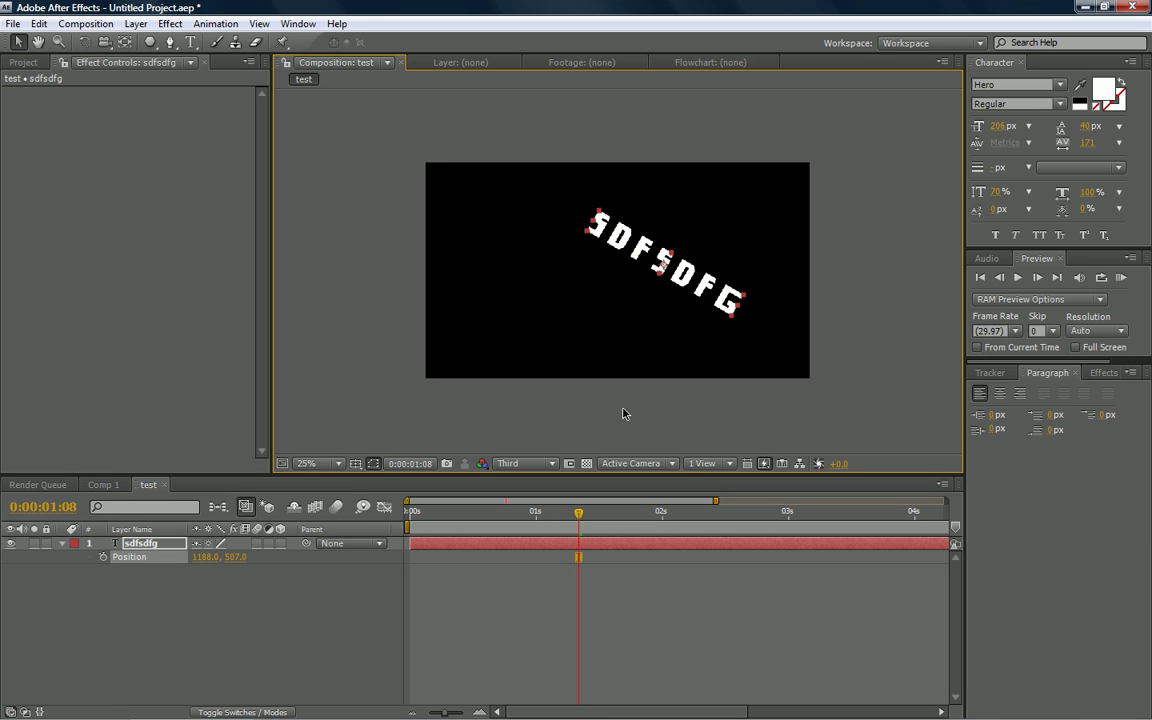
# Make the text layer 3D, nudge it in the viewer, then switch it back to 2D.
pyautogui.click(280, 543)
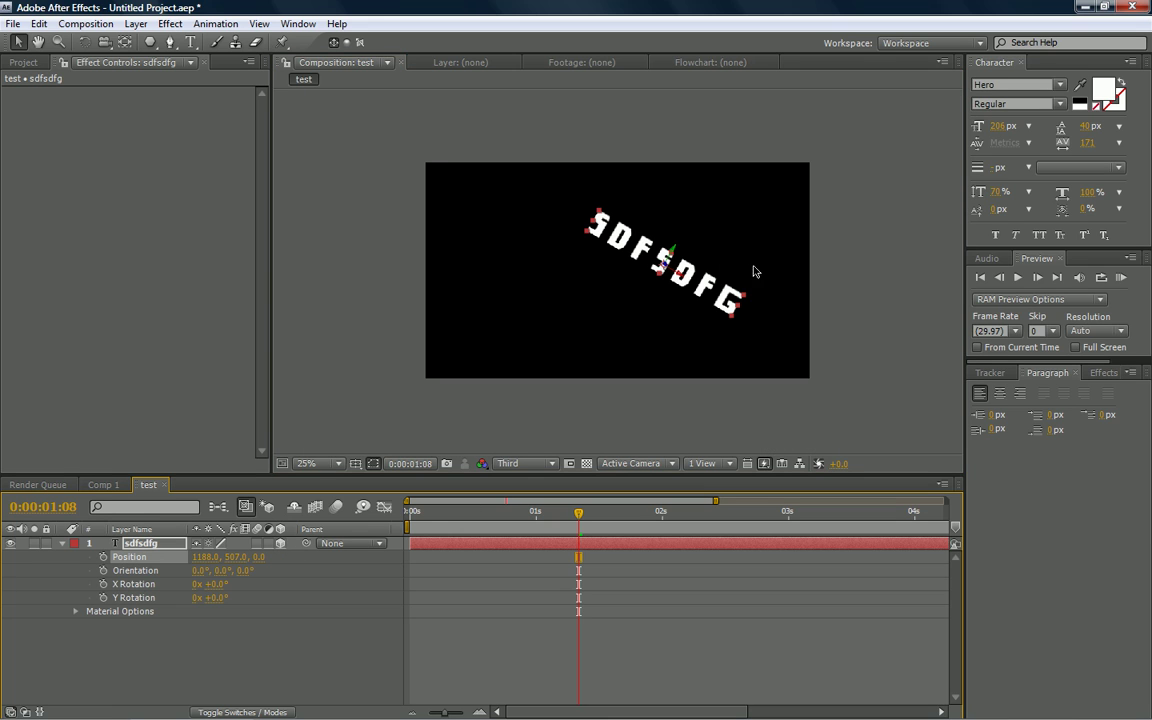
pyautogui.moveTo(645, 262)
pyautogui.mouseDown()
pyautogui.moveTo(607, 313)
pyautogui.moveTo(618, 334)
pyautogui.moveTo(650, 280)
pyautogui.mouseUp()
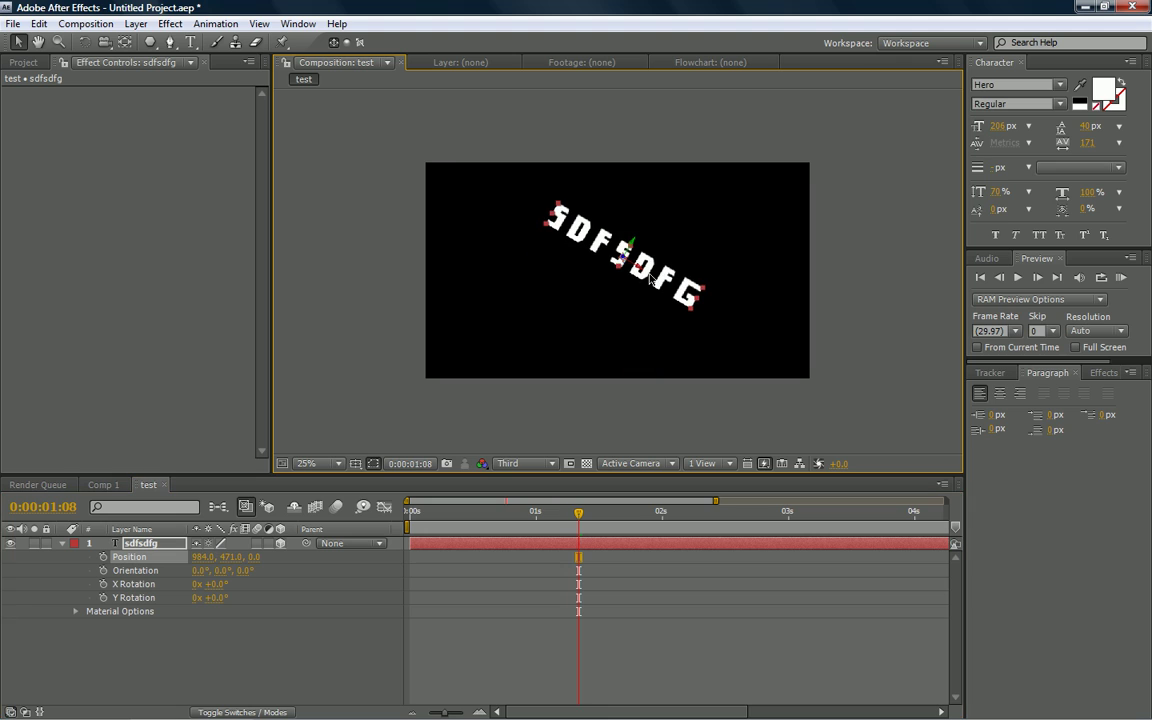
pyautogui.press('u')
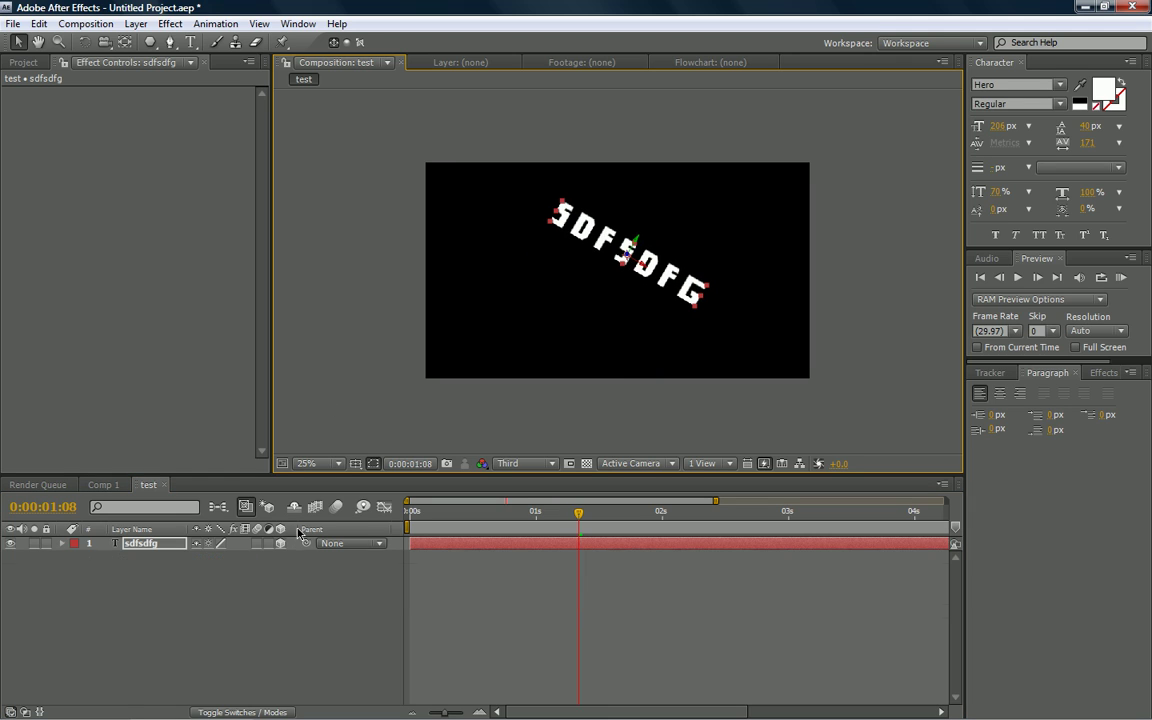
pyautogui.click(280, 543)
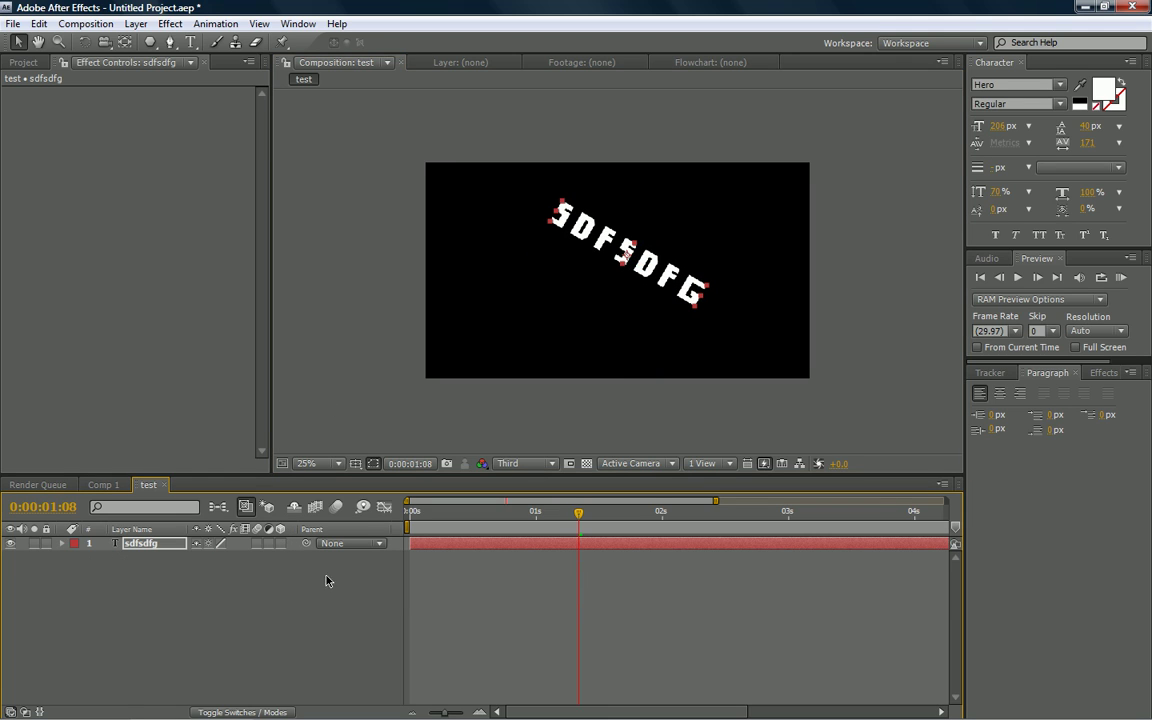
# Scrub the text's Opacity down toward 0% and back up to 17%.
pyautogui.press('t')
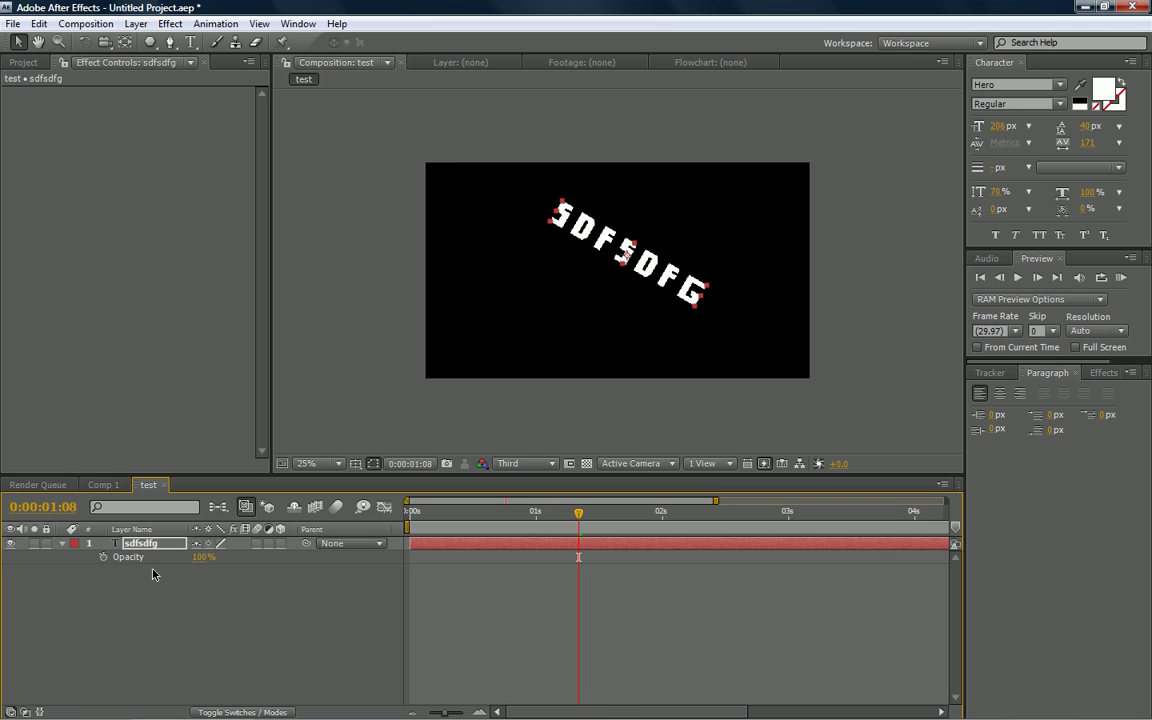
pyautogui.moveTo(196, 564); pyautogui.dragTo(425, 678)
pyautogui.moveTo(546, 584); pyautogui.dragTo(342, 557)
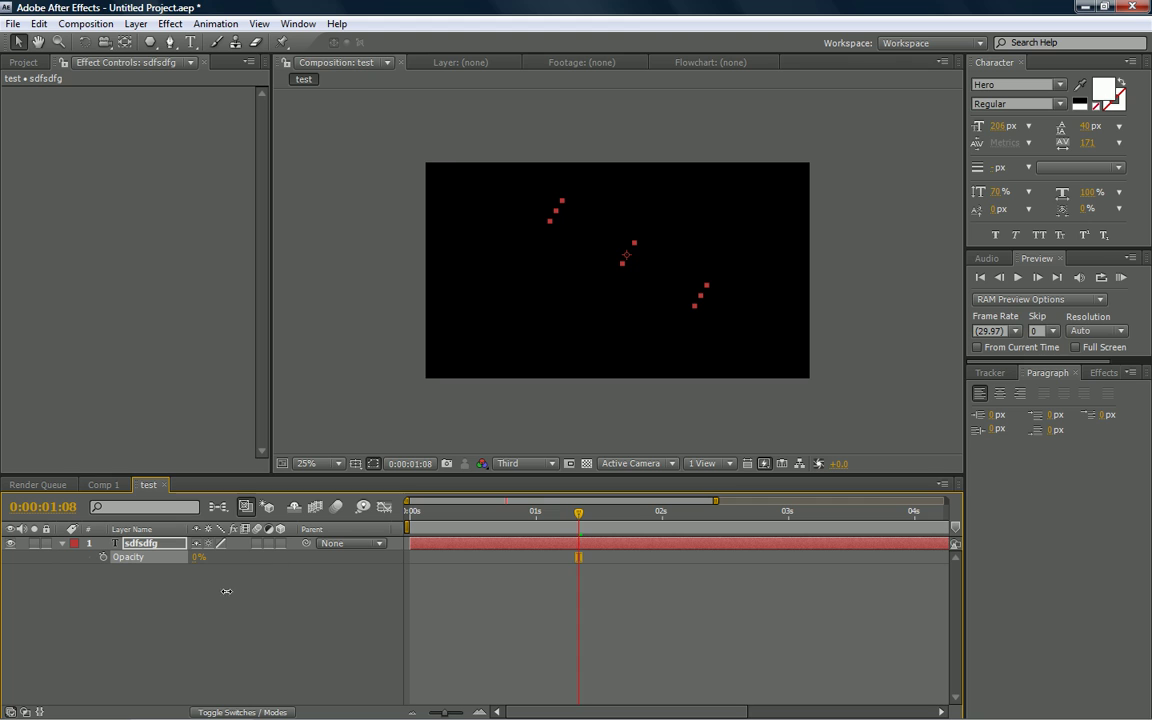
pyautogui.moveTo(226, 591); pyautogui.dragTo(360, 580)
pyautogui.moveTo(457, 577); pyautogui.dragTo(342, 668)
# Make the text layer 3D and set X Rotation to 280° and Y Rotation to 147°.
pyautogui.press('t')
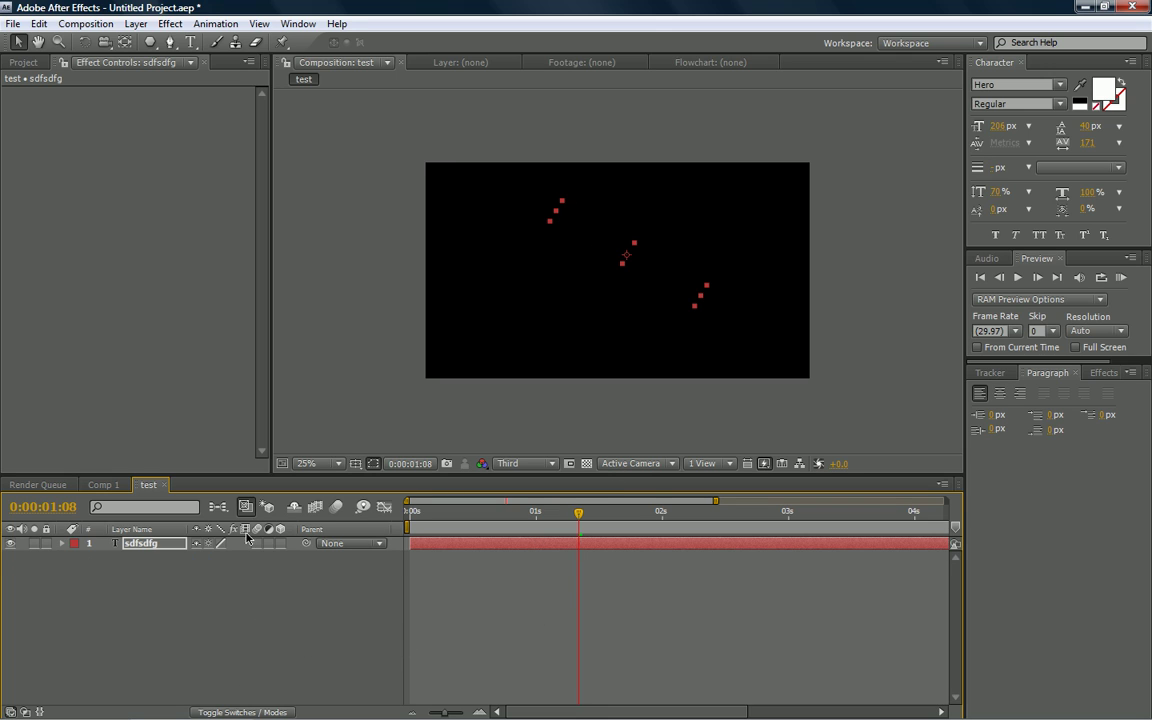
pyautogui.press('r')
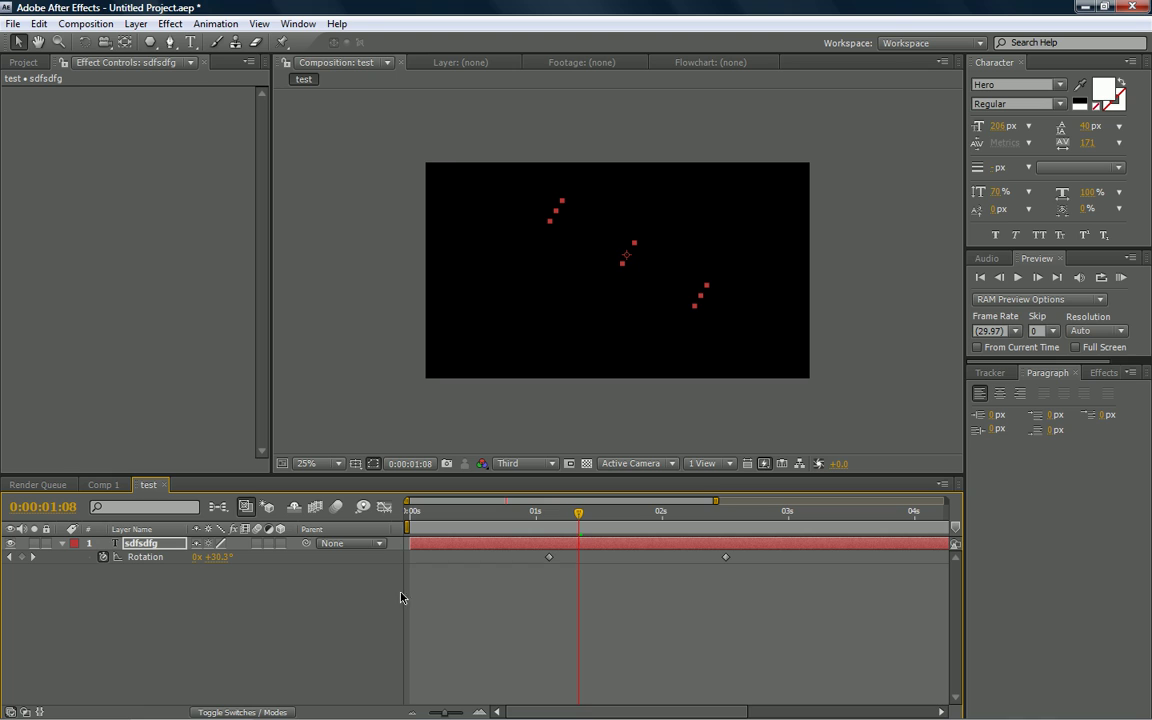
pyautogui.click(280, 543)
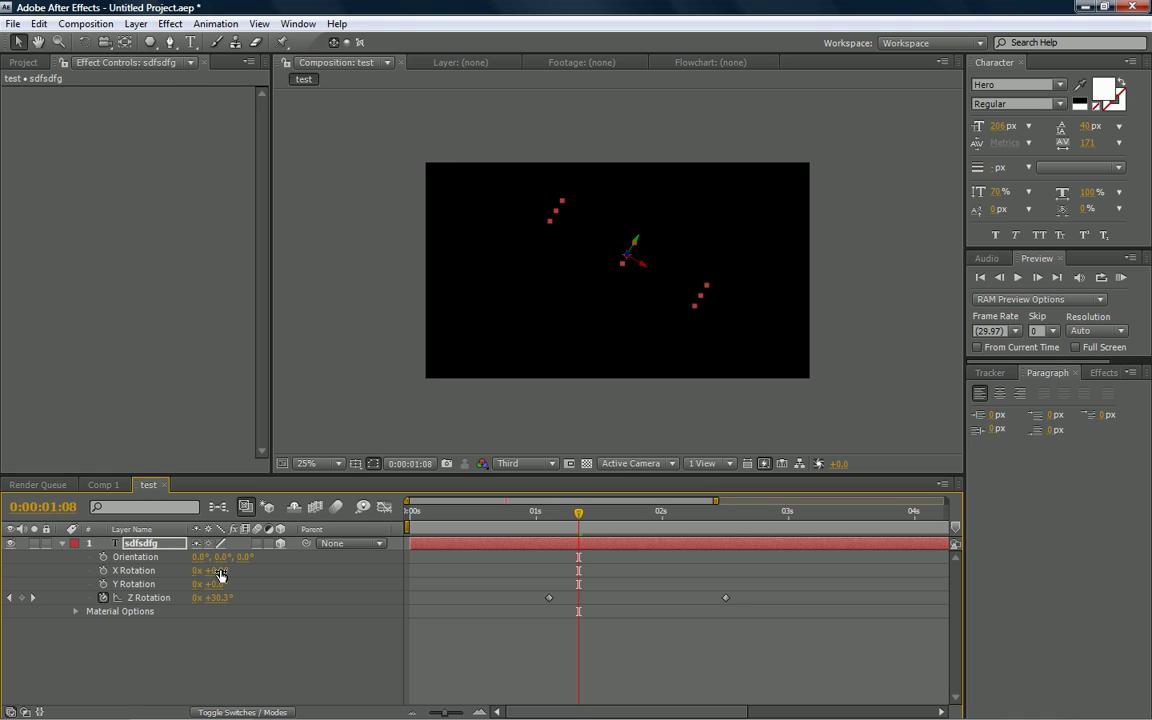
pyautogui.moveTo(221, 579); pyautogui.dragTo(430, 553)
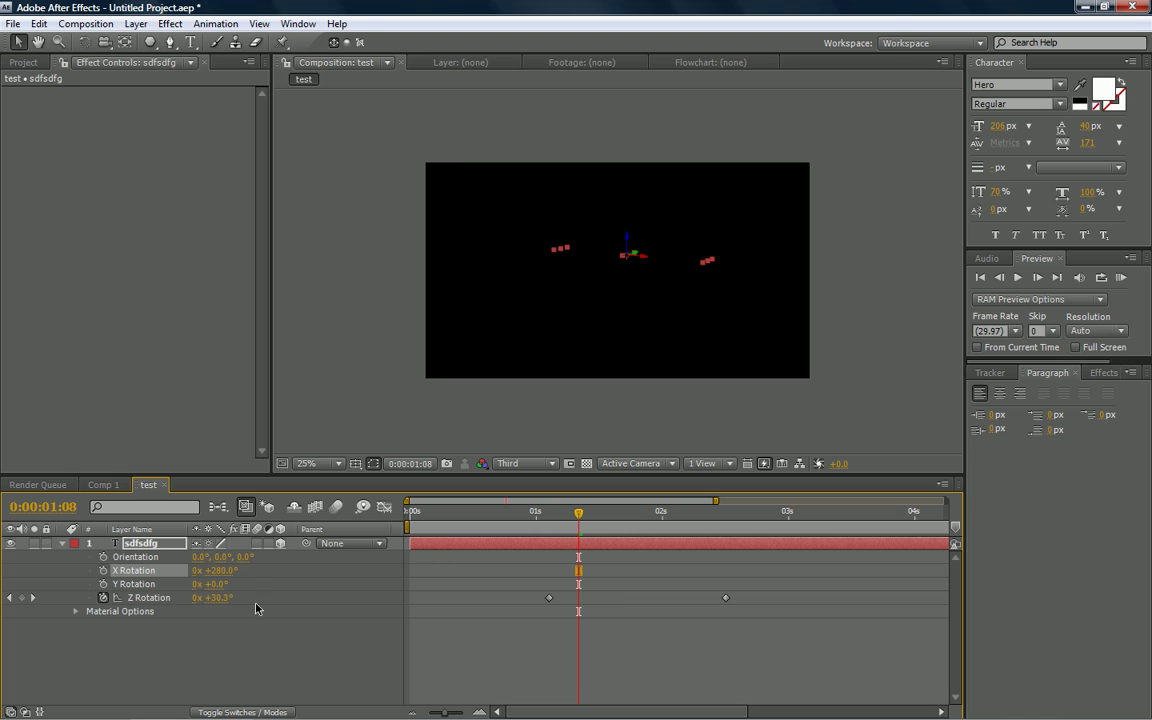
pyautogui.moveTo(212, 584); pyautogui.dragTo(210, 557)
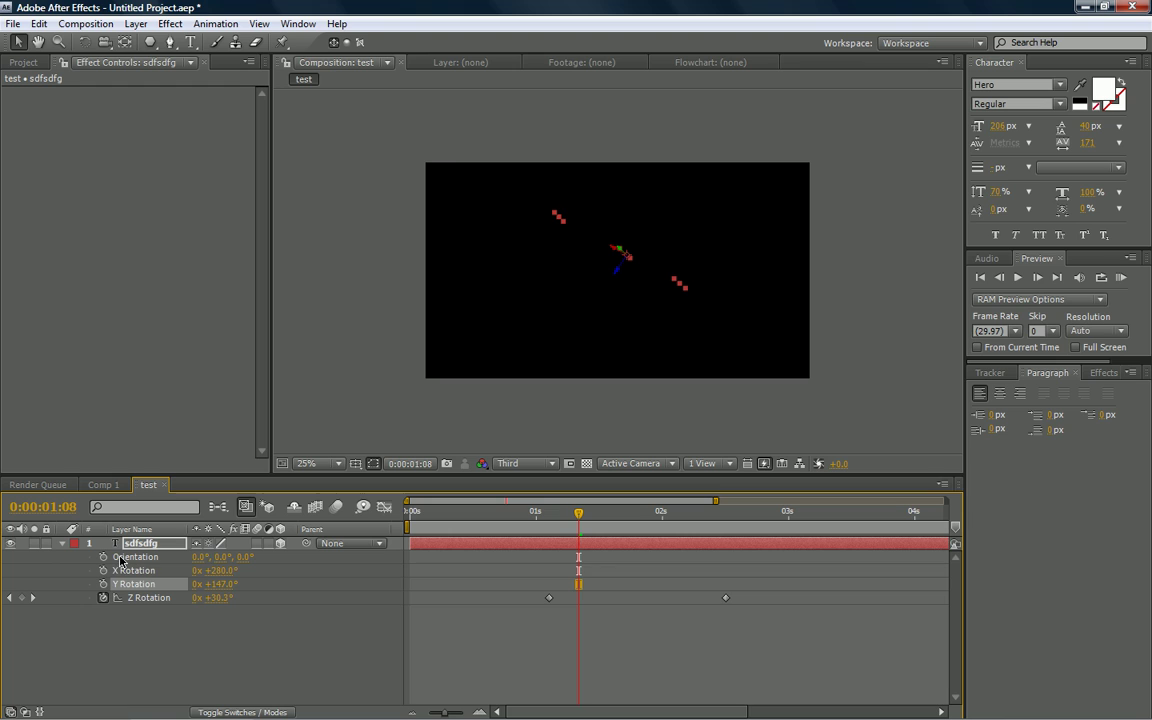
# Set the text's Anchor Point to 453.3, -259.5, 0.0 and zoom the viewer to 50%.
pyautogui.press('r')
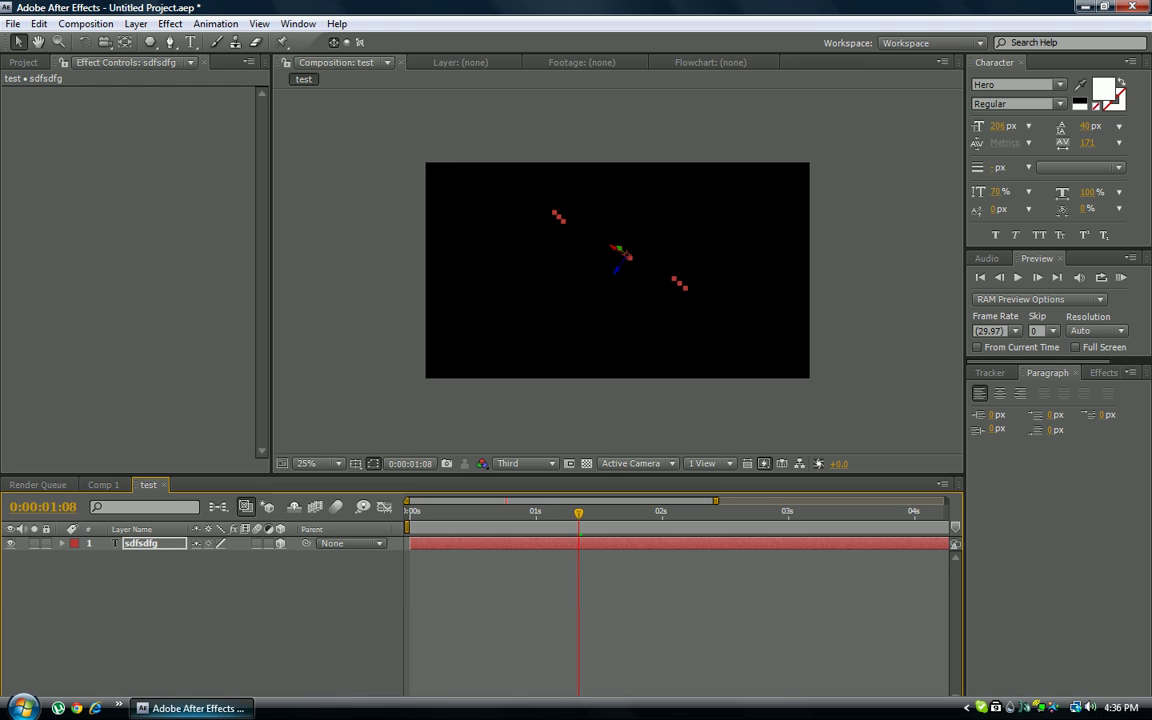
pyautogui.press('a')
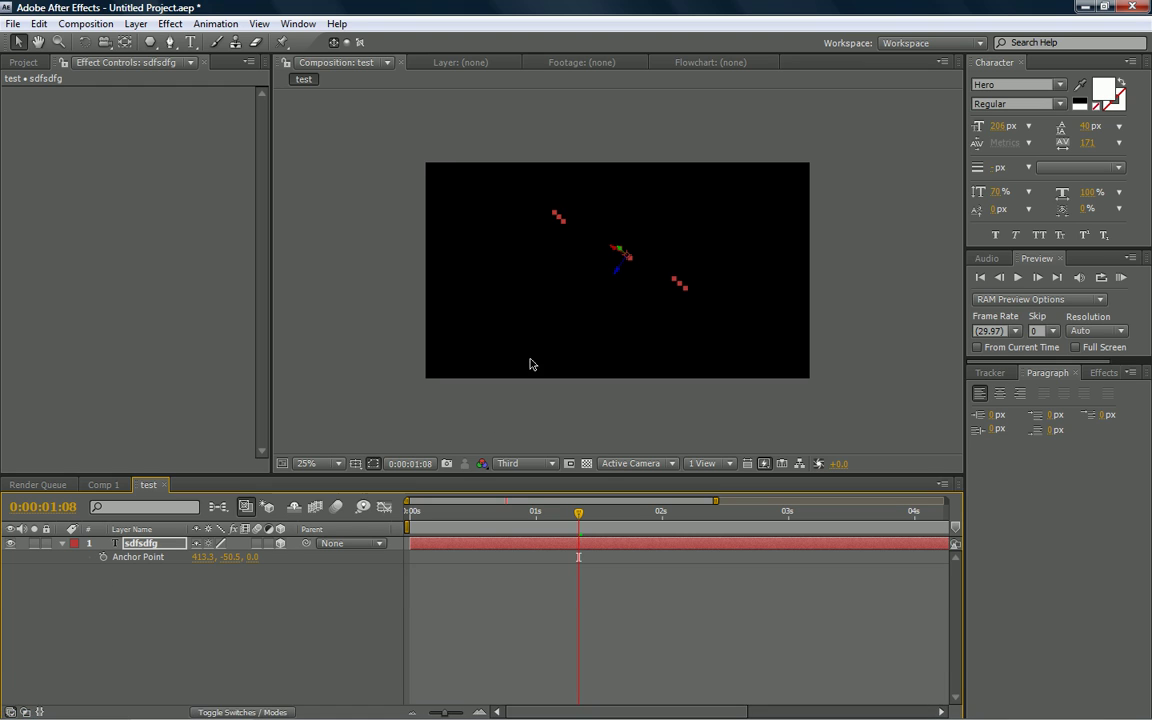
pyautogui.moveTo(247, 560); pyautogui.dragTo(2, 626)
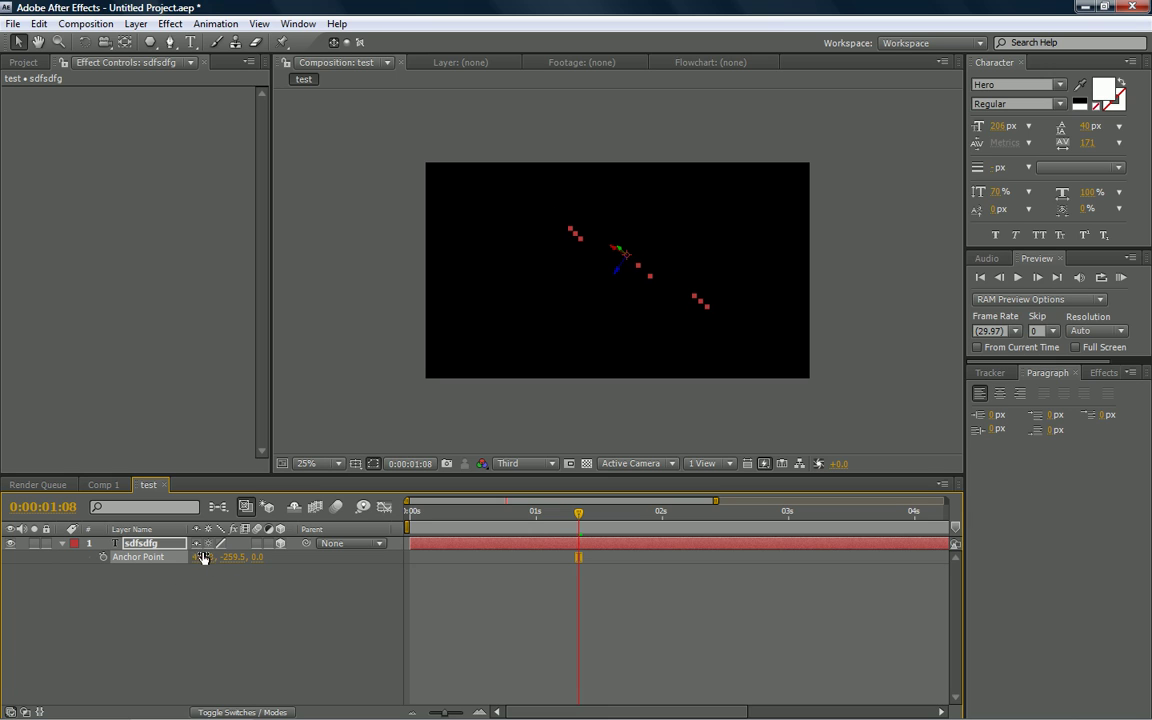
pyautogui.moveTo(204, 557); pyautogui.dragTo(274, 595)
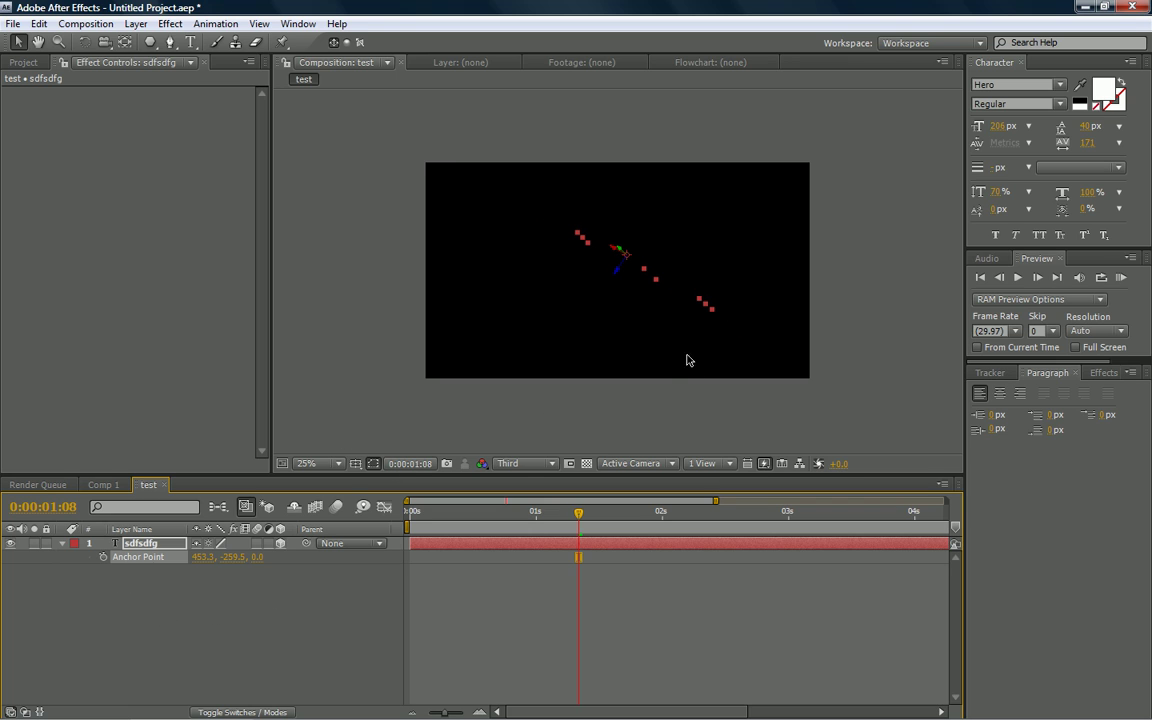
pyautogui.press('.')
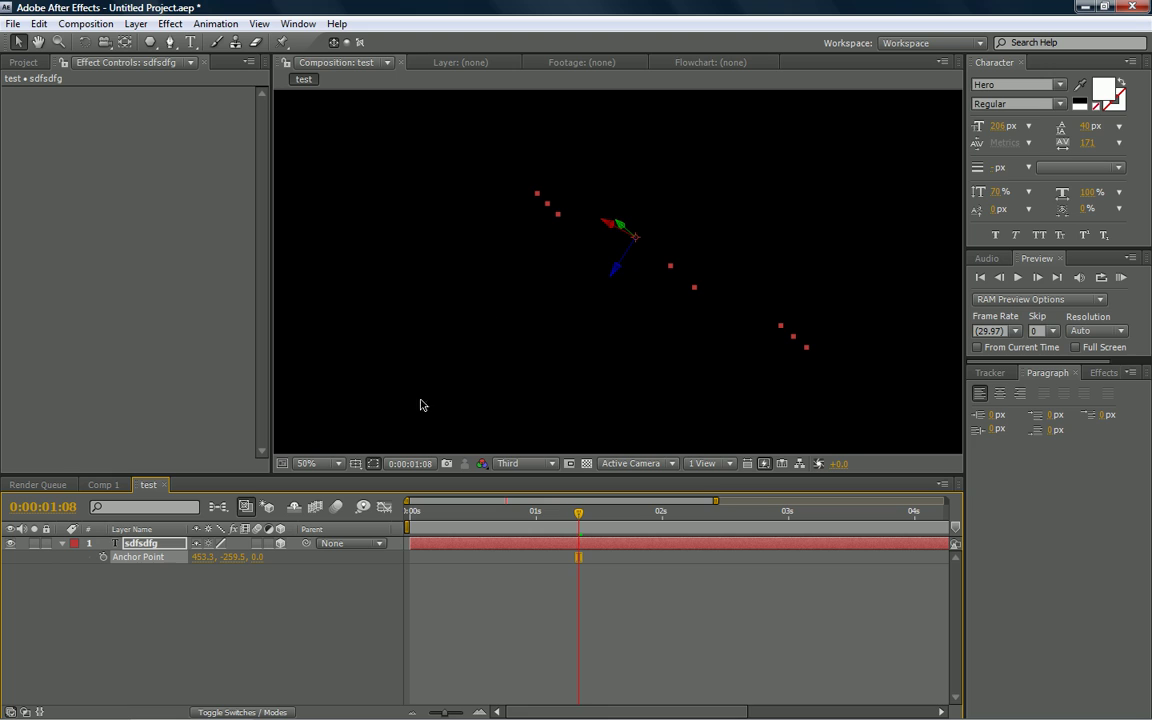
# Reveal the text layer's Material Options and turn Casts Shadows on.
pyautogui.press('p')
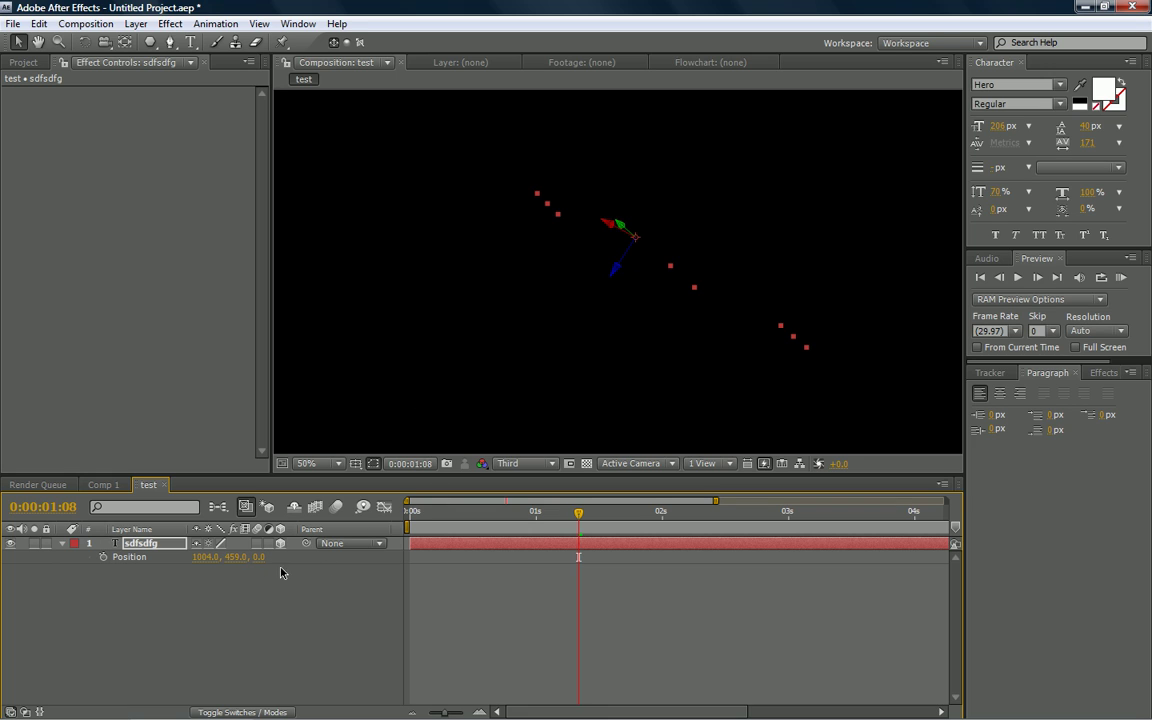
pyautogui.press('a')
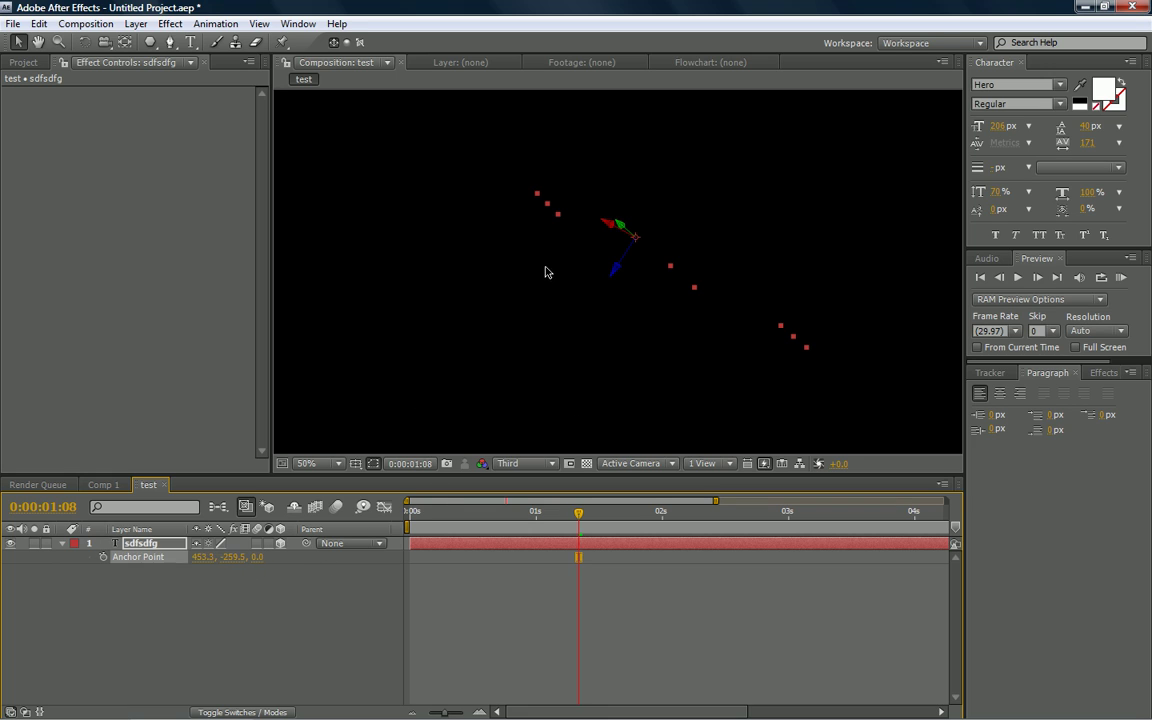
pyautogui.press('a')
pyautogui.press('a')
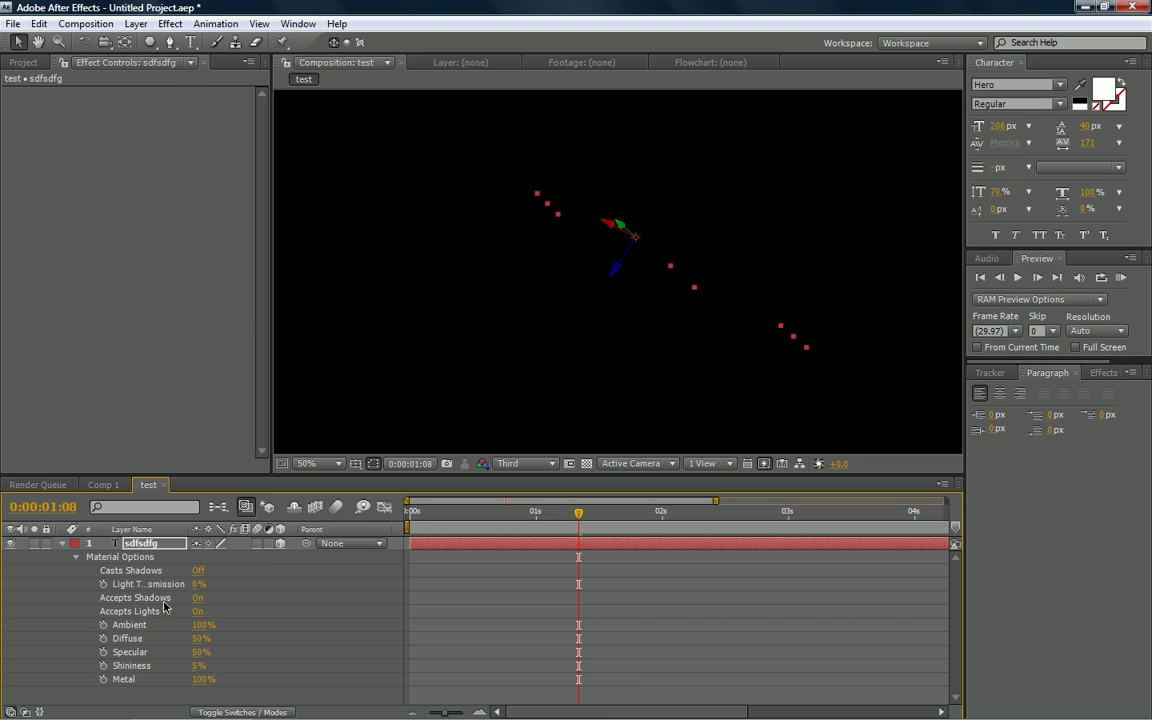
pyautogui.click(198, 570)
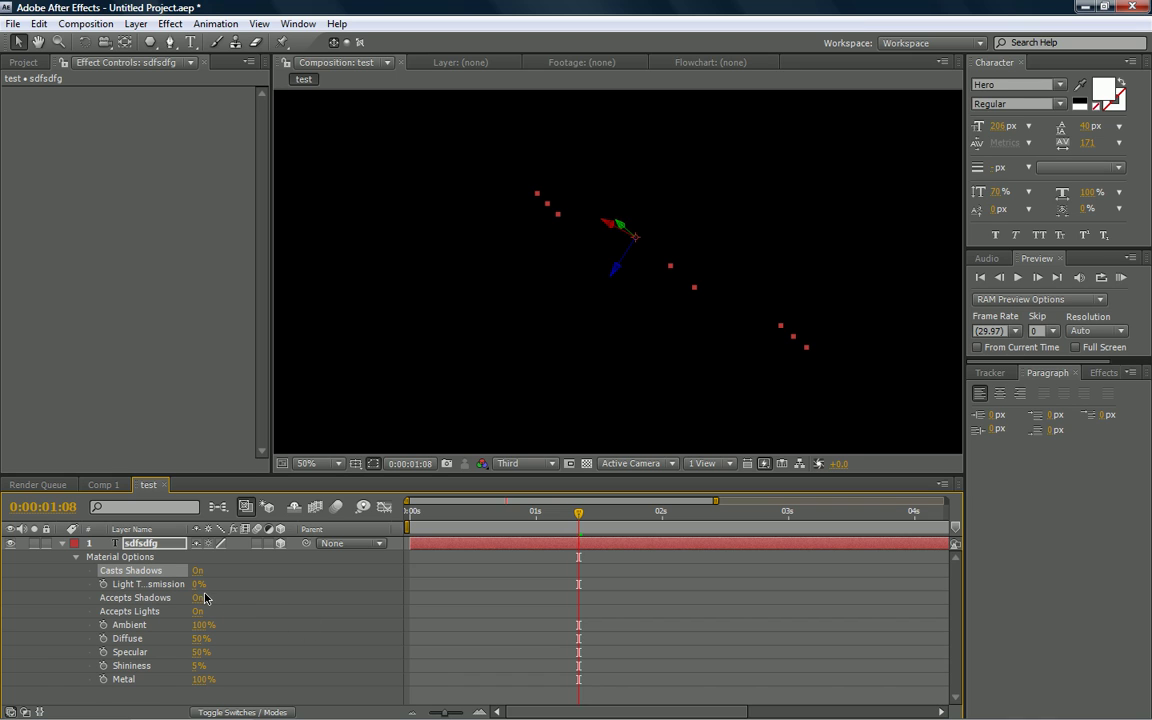
# Lower the layer's Ambient material value to 45% and collapse the layer.
pyautogui.click(116, 600)
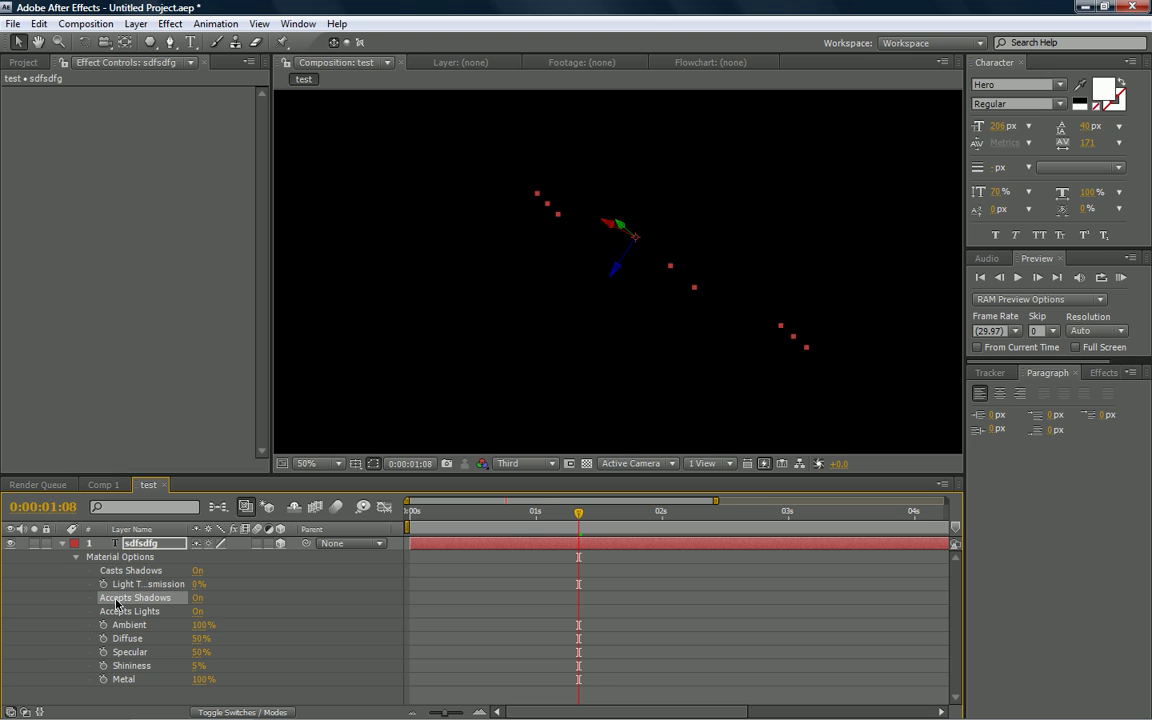
pyautogui.click(120, 611)
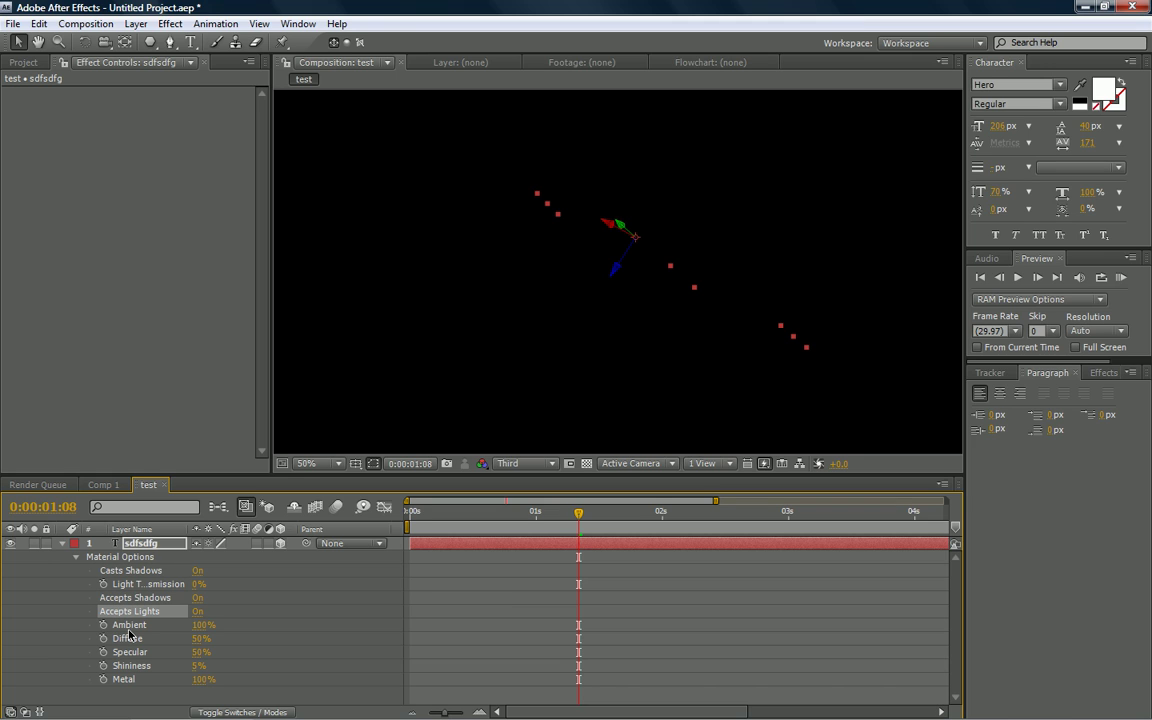
pyautogui.click(178, 625)
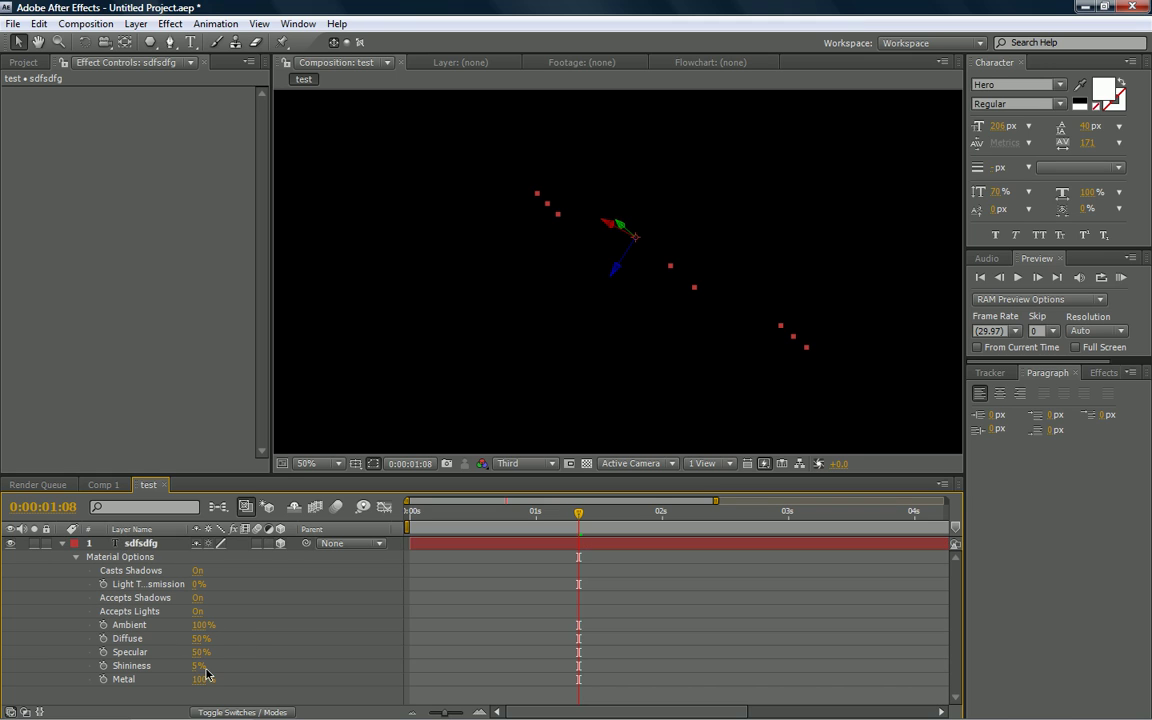
pyautogui.click(197, 673)
pyautogui.click(198, 626)
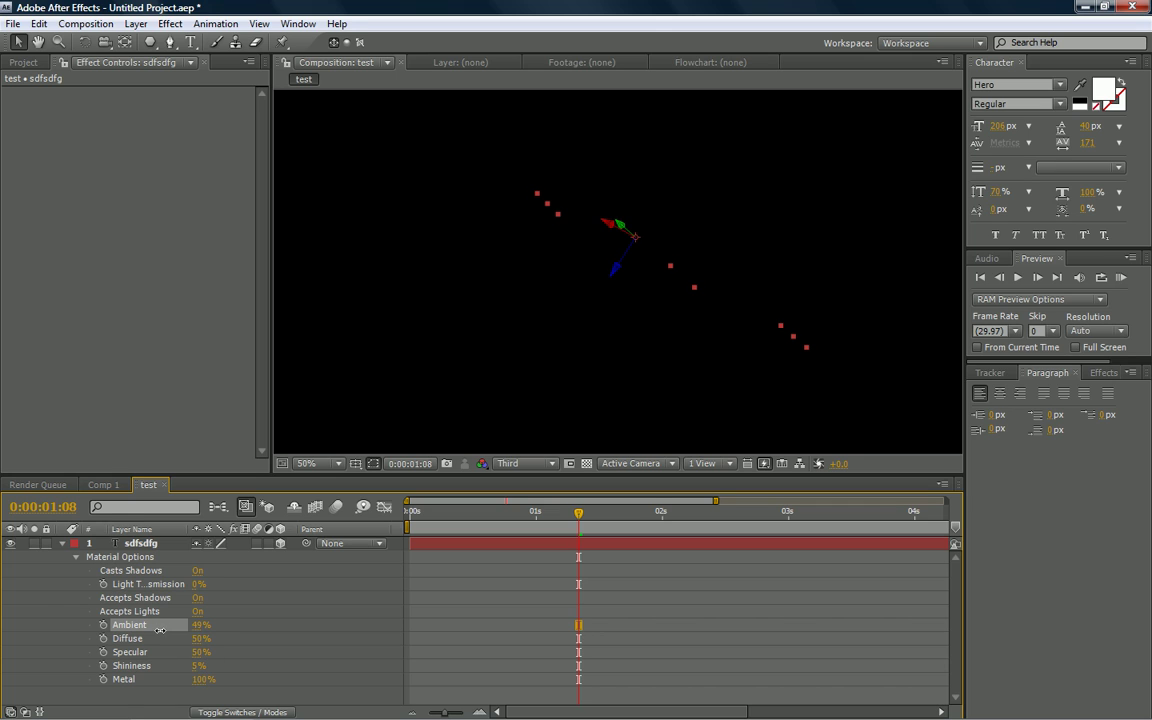
pyautogui.click(62, 545)
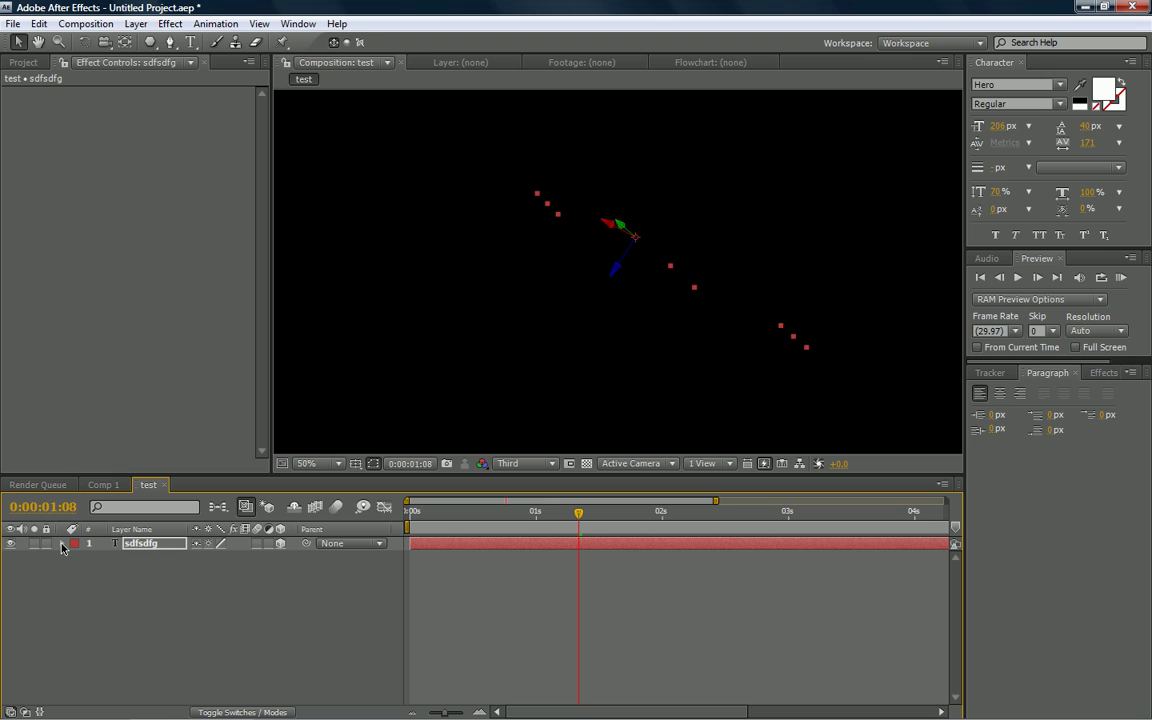
# Mark a work area with the B and N keys, ending it around 3:15.
pyautogui.press('w')
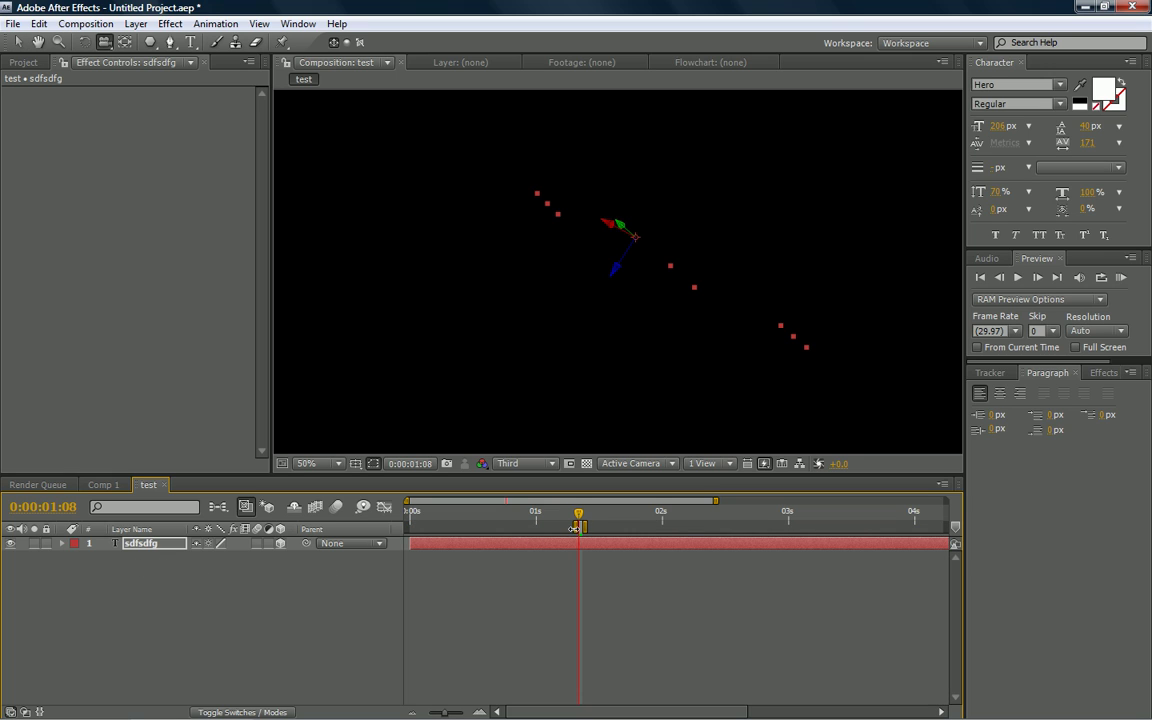
pyautogui.moveTo(576, 528); pyautogui.dragTo(408, 560)
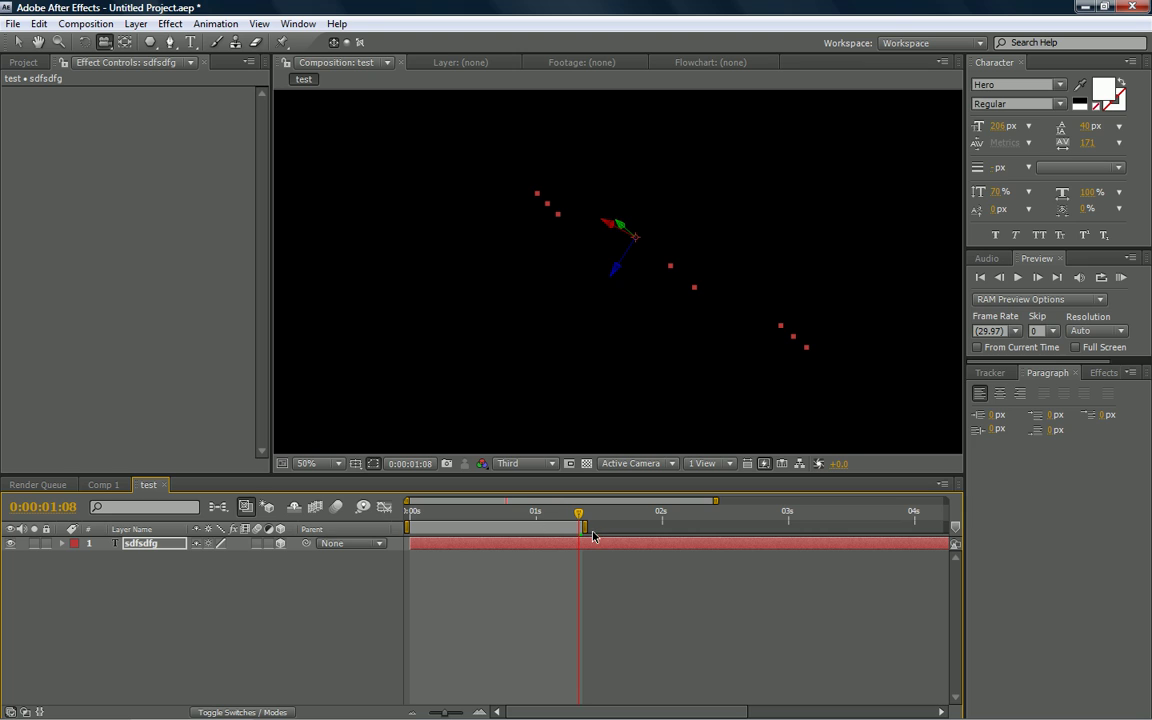
pyautogui.moveTo(588, 531); pyautogui.dragTo(945, 528)
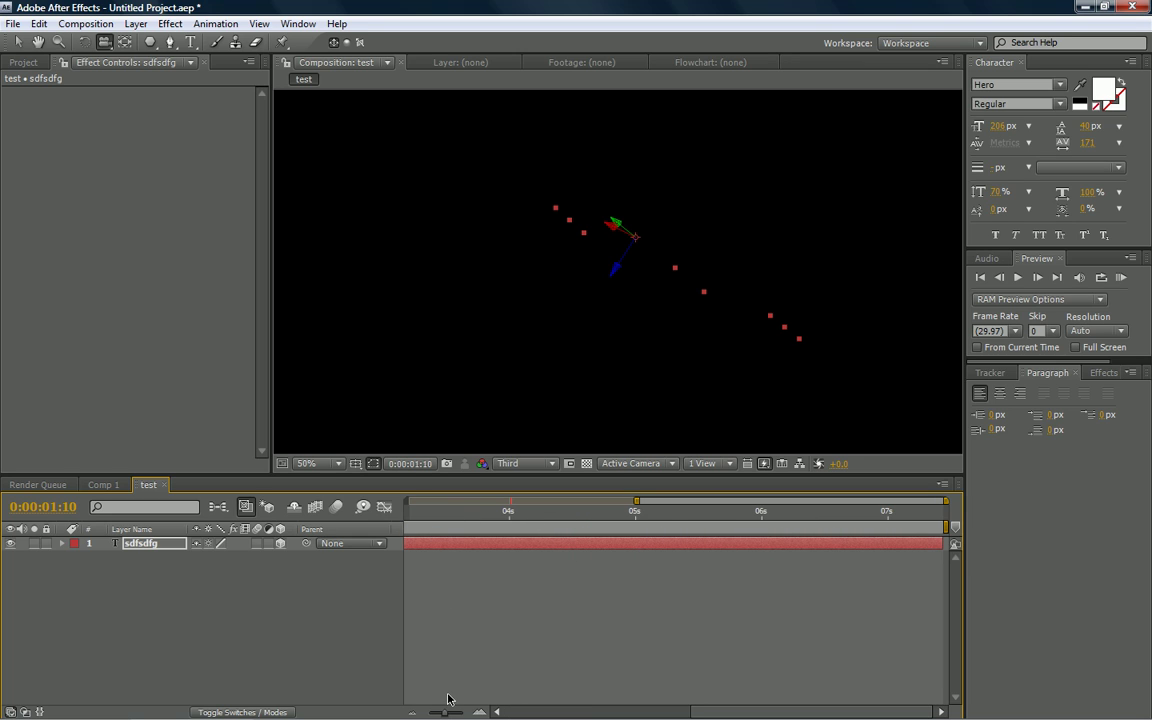
pyautogui.moveTo(435, 714); pyautogui.dragTo(428, 713)
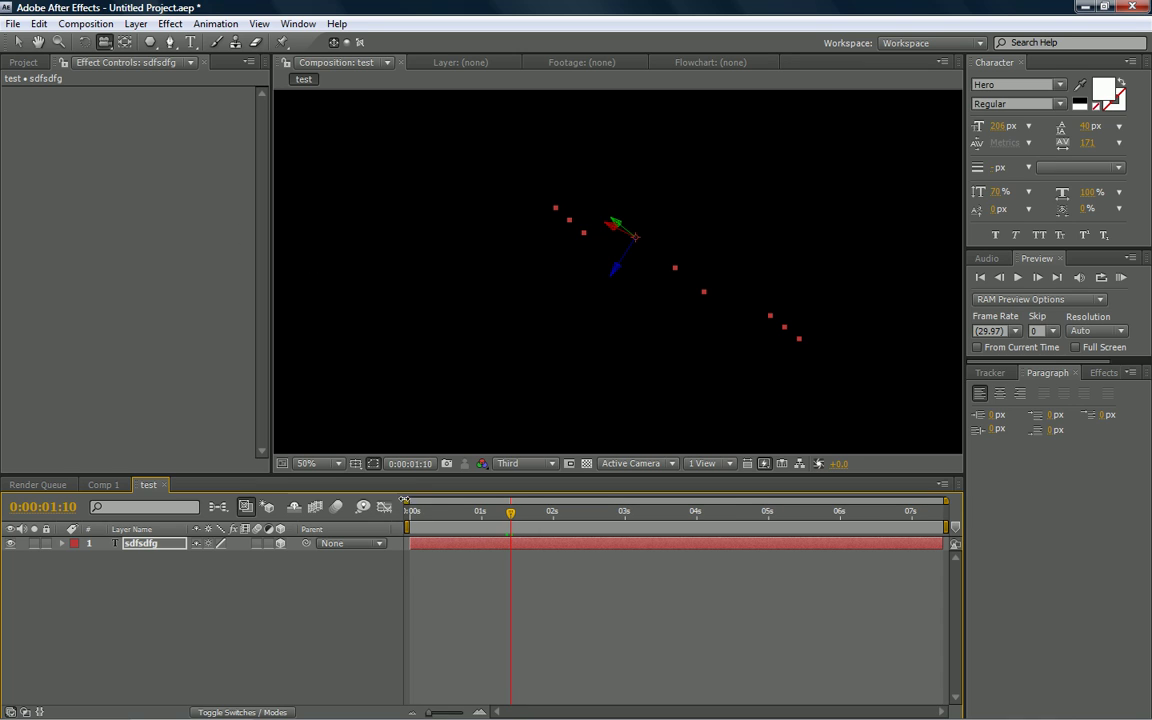
pyautogui.press('b')
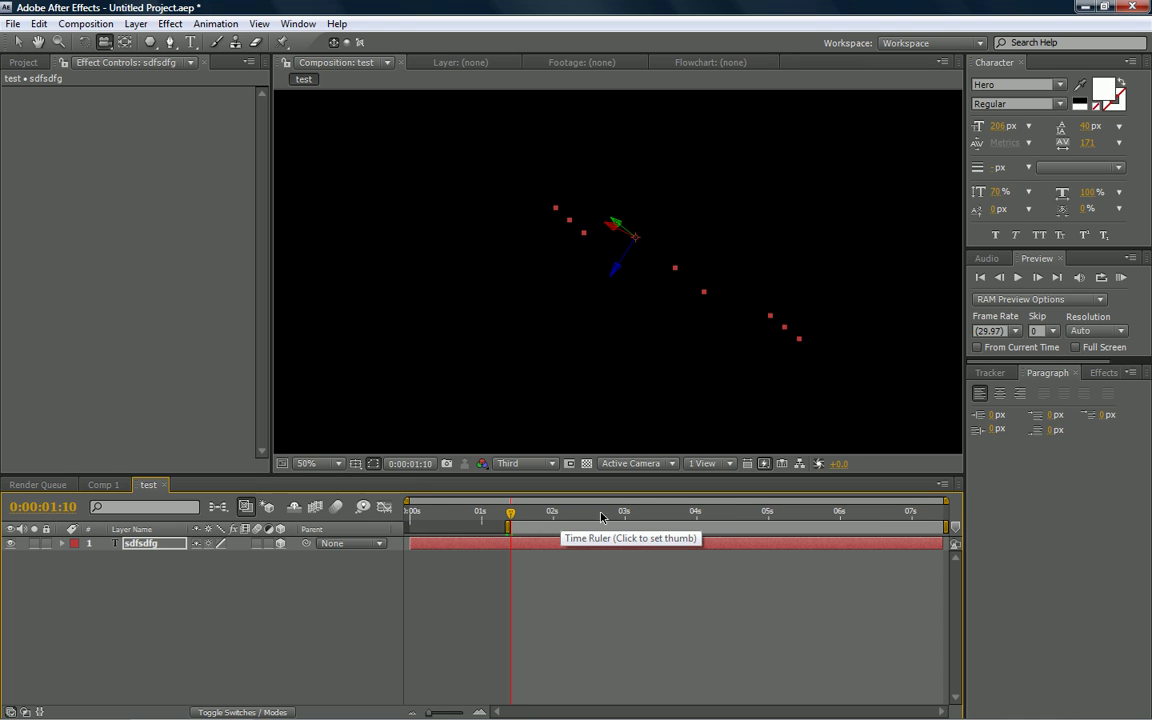
pyautogui.moveTo(601, 516); pyautogui.dragTo(668, 512)
pyautogui.press('n')
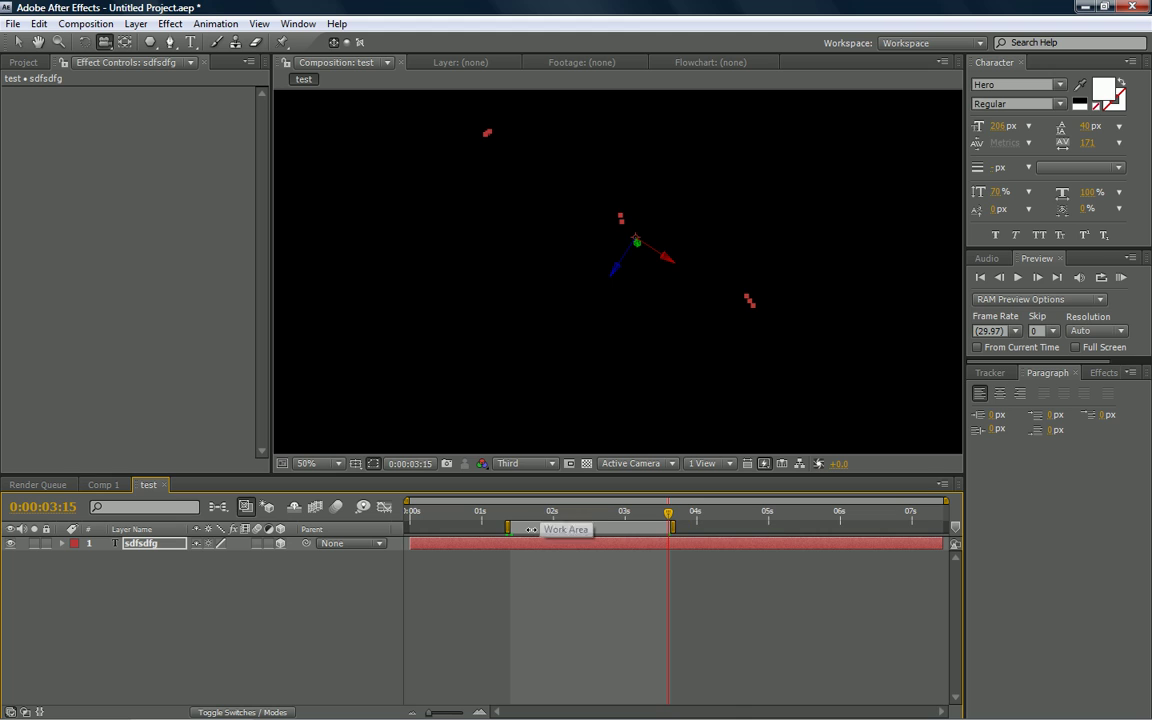
pyautogui.moveTo(535, 512); pyautogui.dragTo(600, 530)
# Drag the work-area brackets so the work area runs from 0 to about 1 second.
pyautogui.rightClick(617, 526)
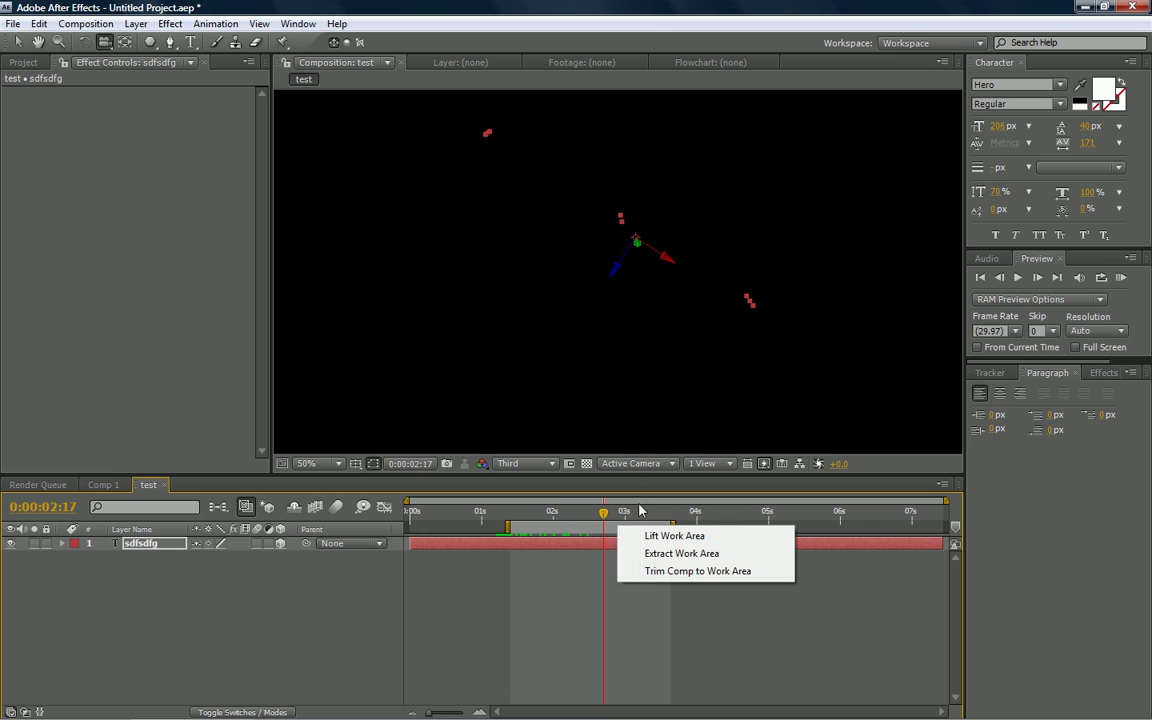
pyautogui.click(522, 525)
pyautogui.moveTo(509, 527); pyautogui.dragTo(646, 527)
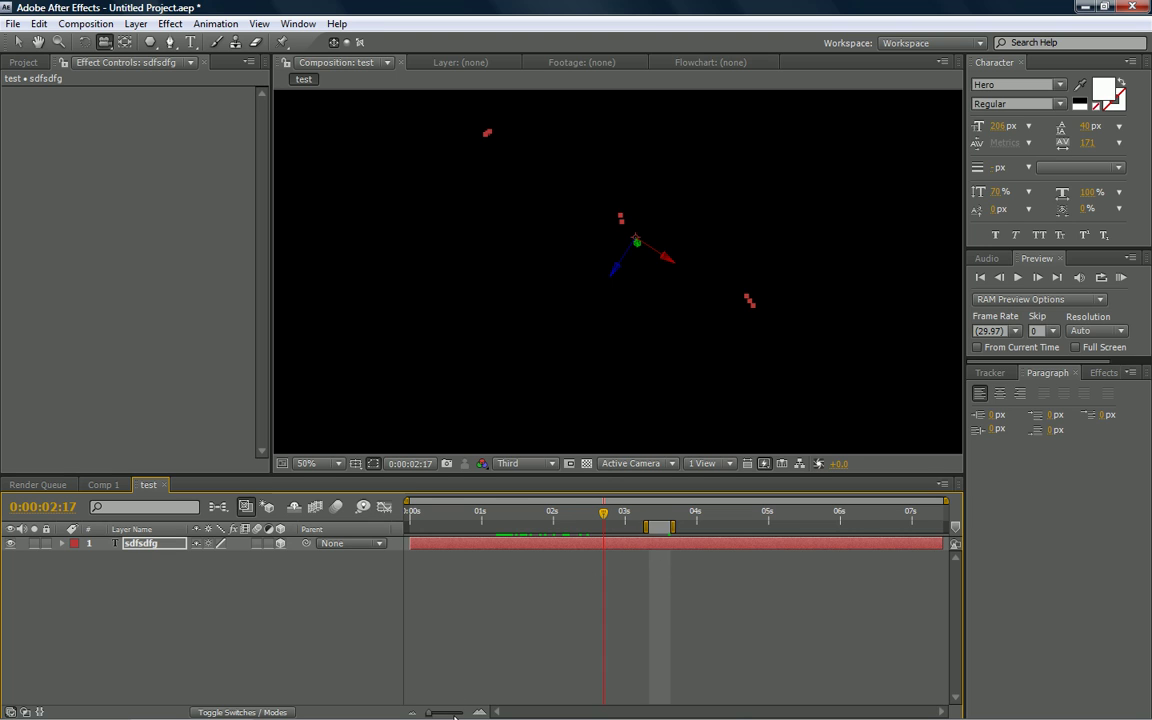
pyautogui.moveTo(454, 716); pyautogui.dragTo(457, 714)
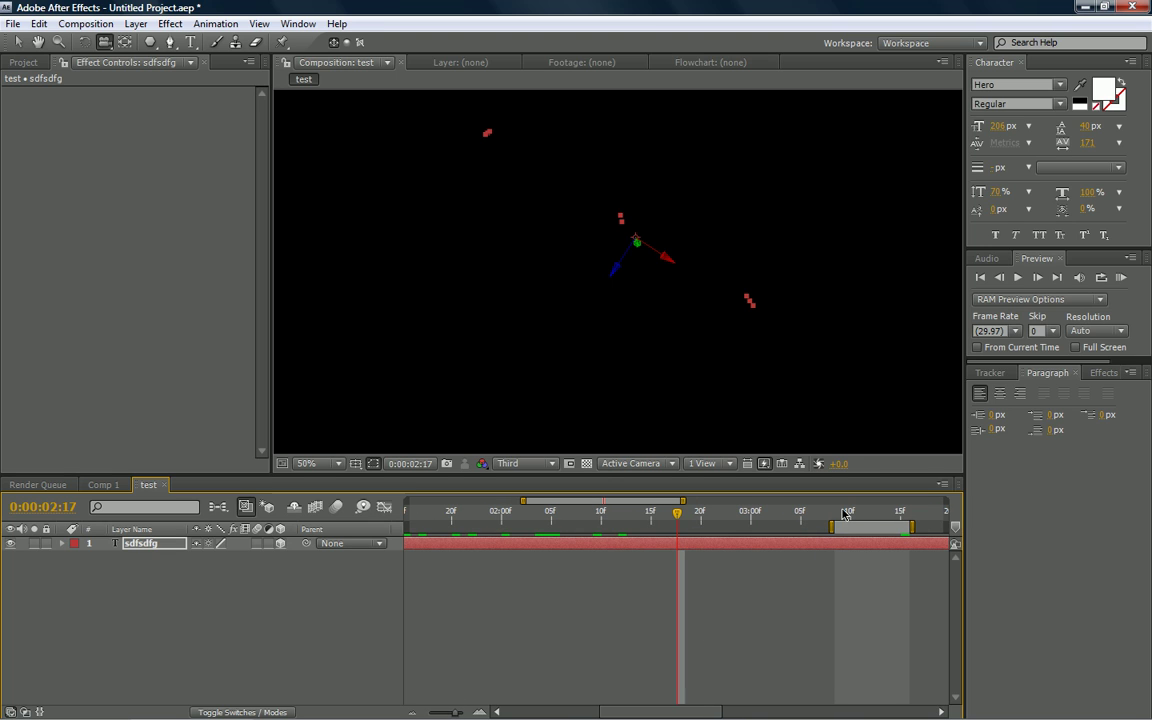
pyautogui.moveTo(845, 513); pyautogui.dragTo(900, 510)
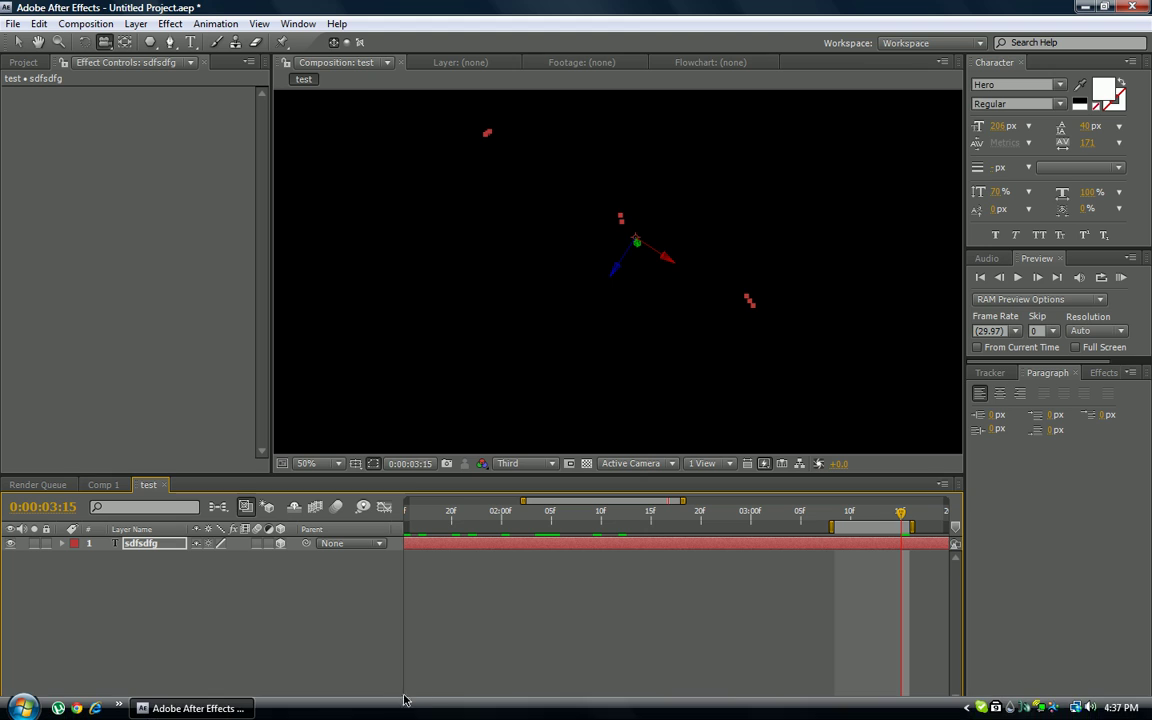
pyautogui.moveTo(458, 712); pyautogui.dragTo(432, 712)
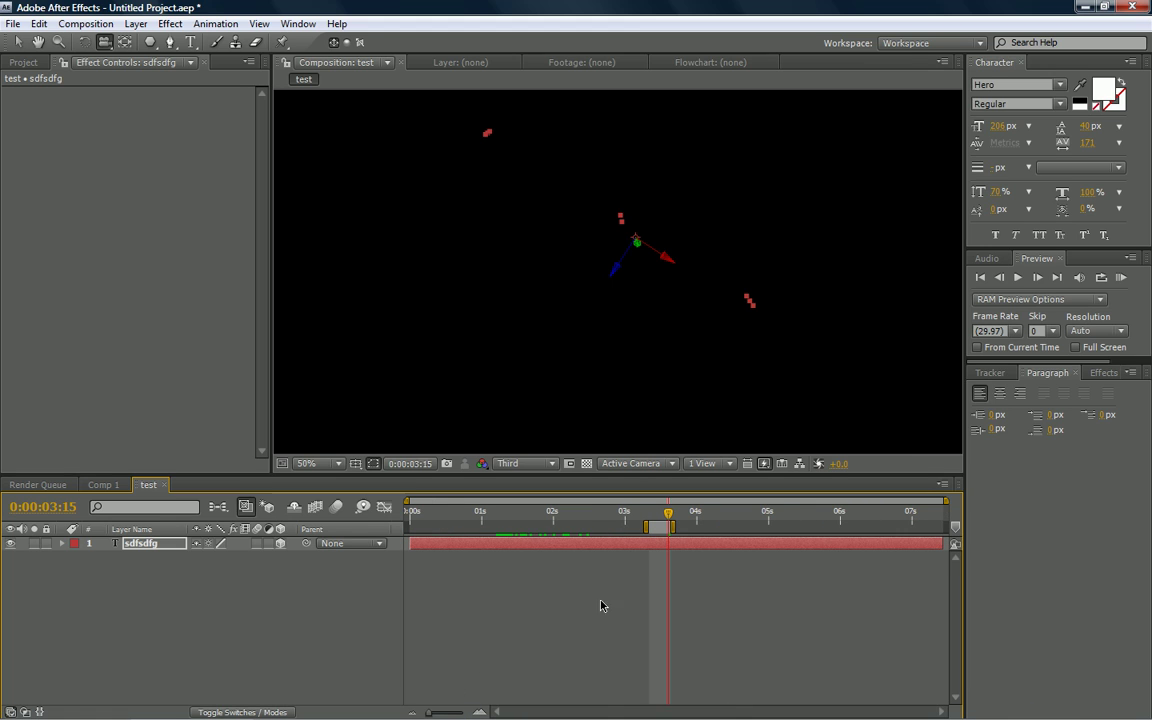
pyautogui.moveTo(650, 527); pyautogui.dragTo(410, 527)
pyautogui.moveTo(552, 527); pyautogui.dragTo(947, 527)
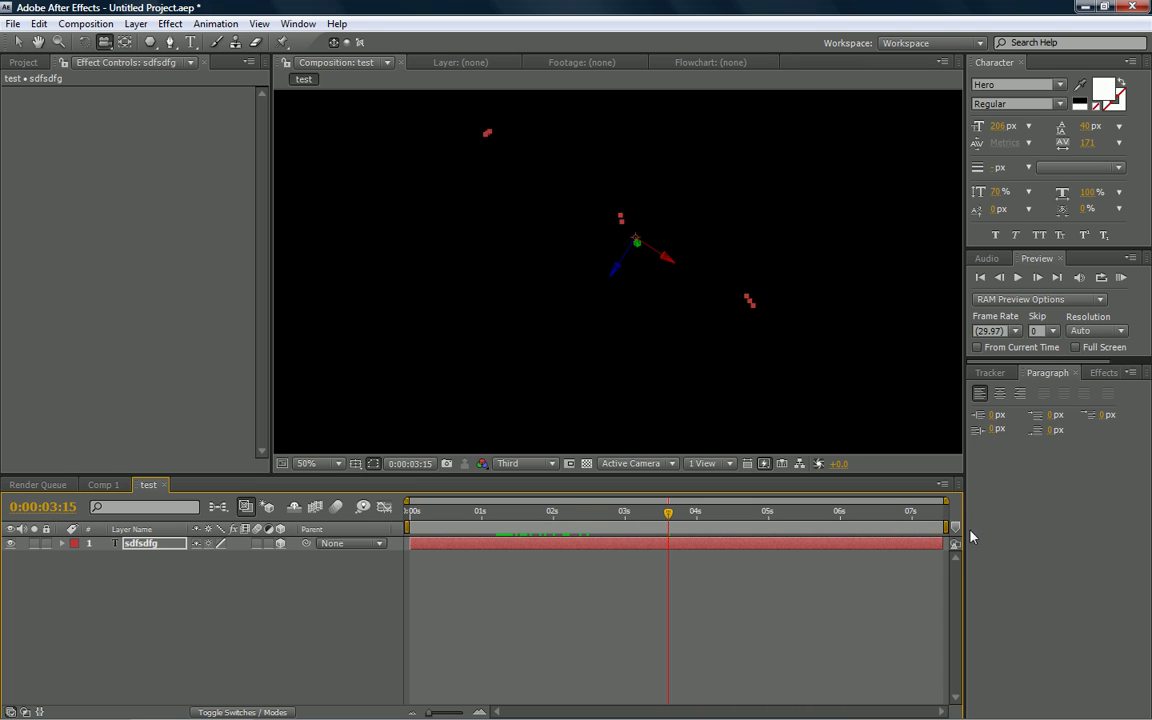
pyautogui.moveTo(945, 530); pyautogui.dragTo(483, 547)
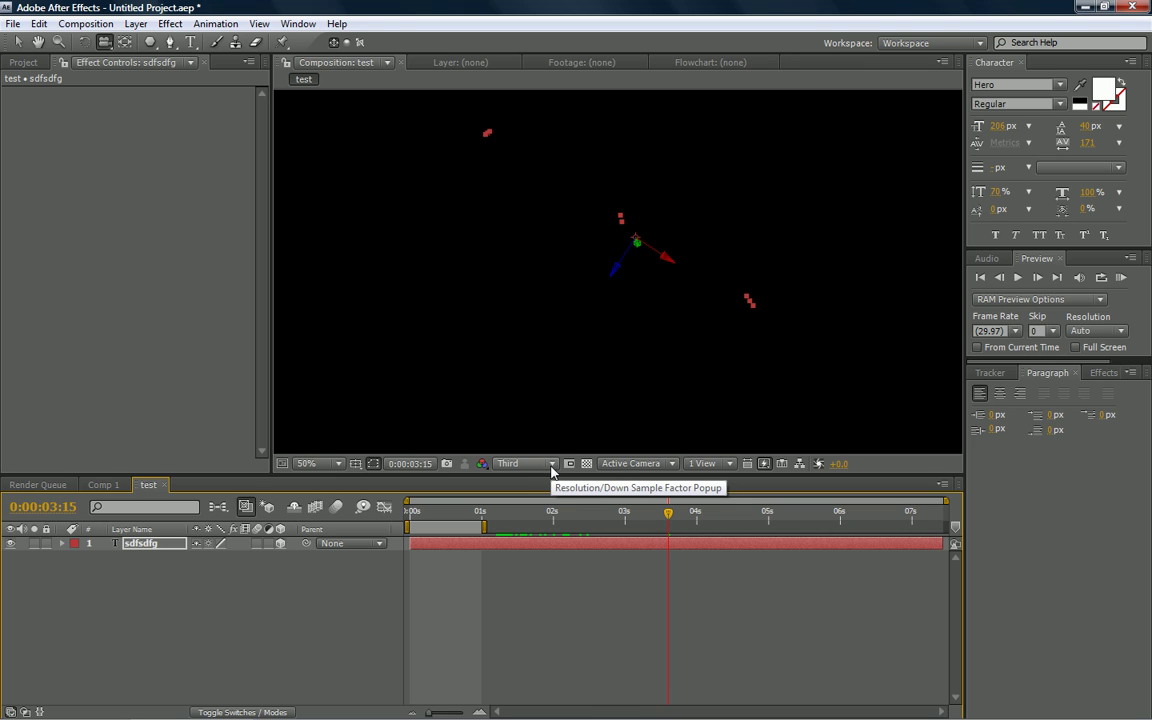
# Try Full preview resolution, zoom the view to 25%, then settle on Half resolution.
pyautogui.click(551, 464)
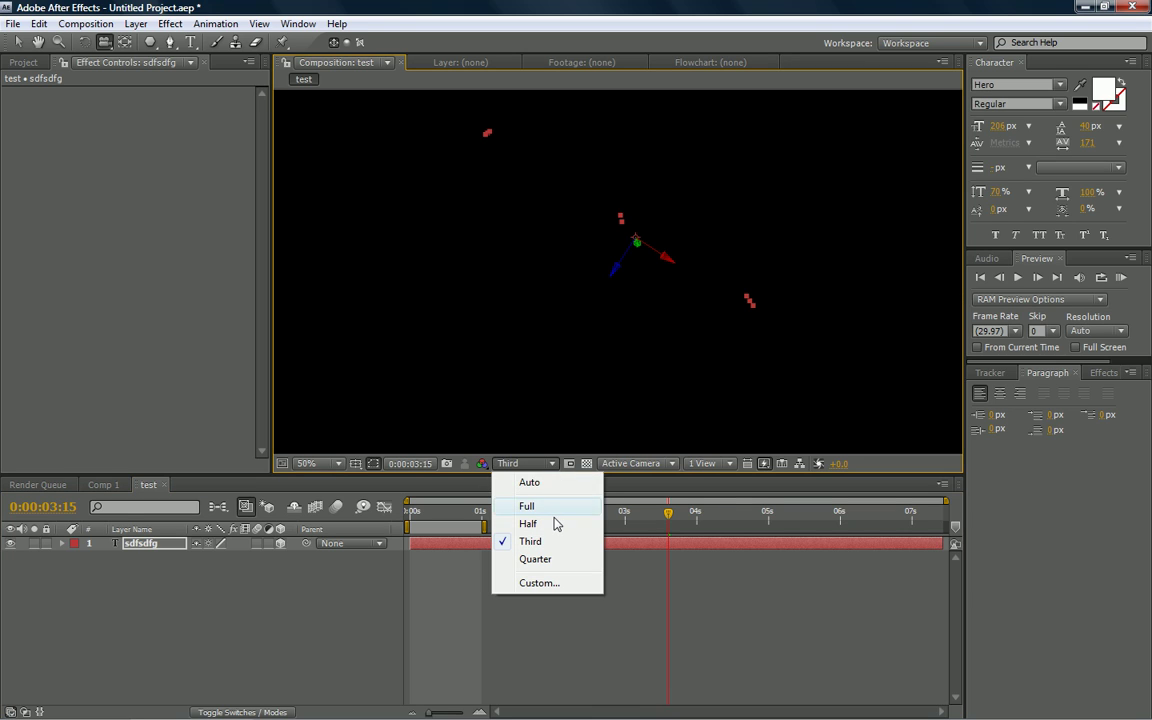
pyautogui.click(549, 510)
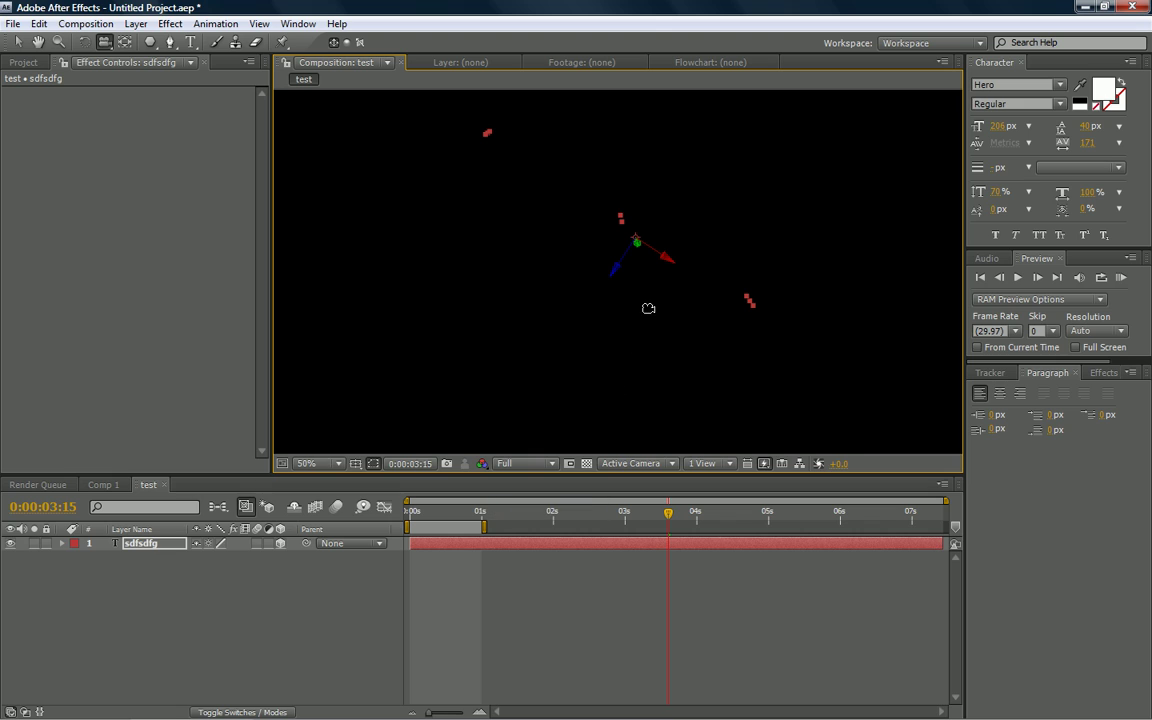
pyautogui.click(17, 42)
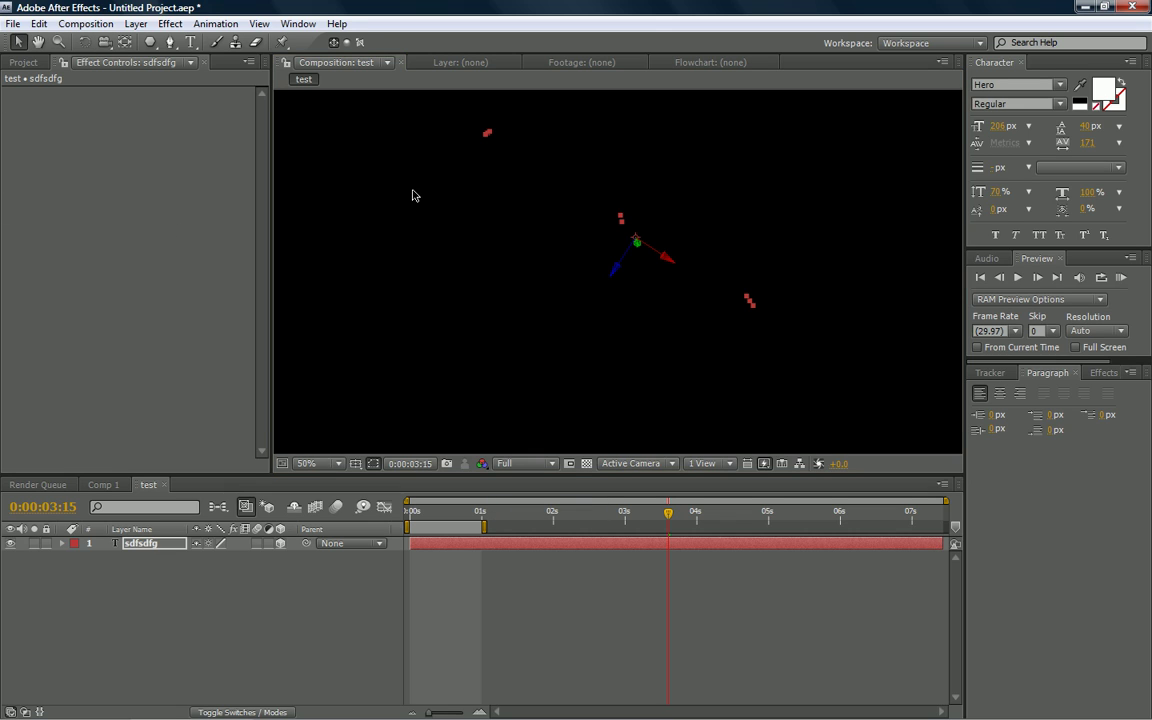
pyautogui.press(',')
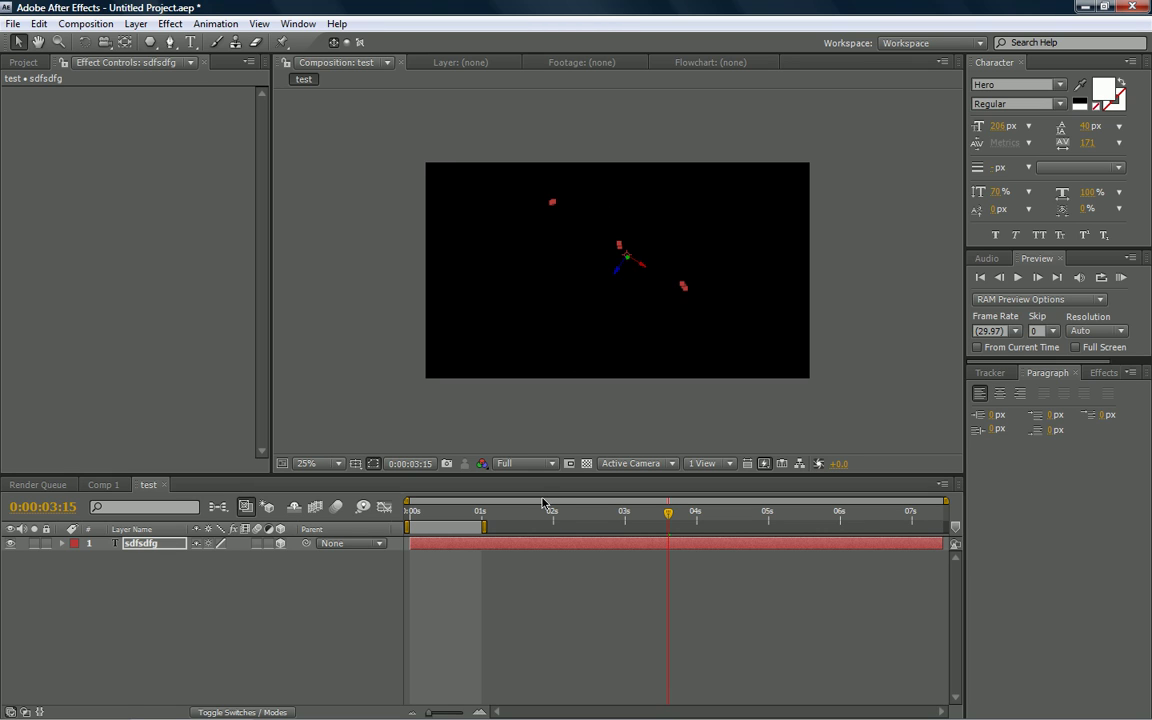
pyautogui.click(547, 466)
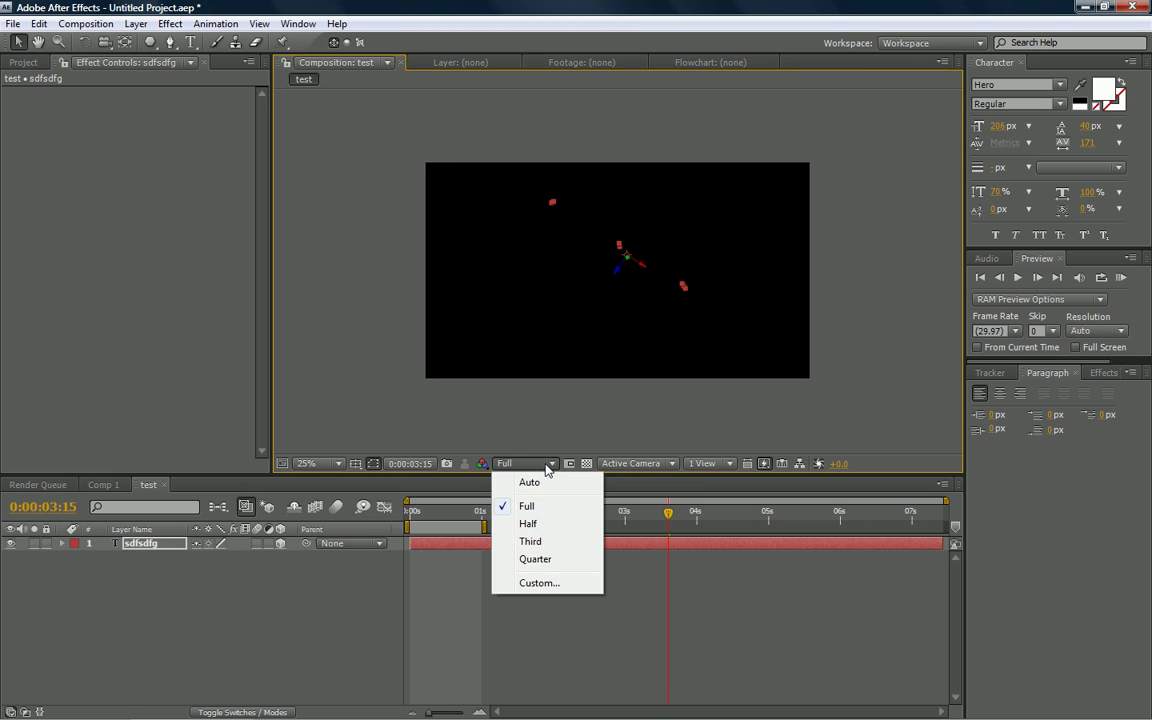
pyautogui.click(516, 524)
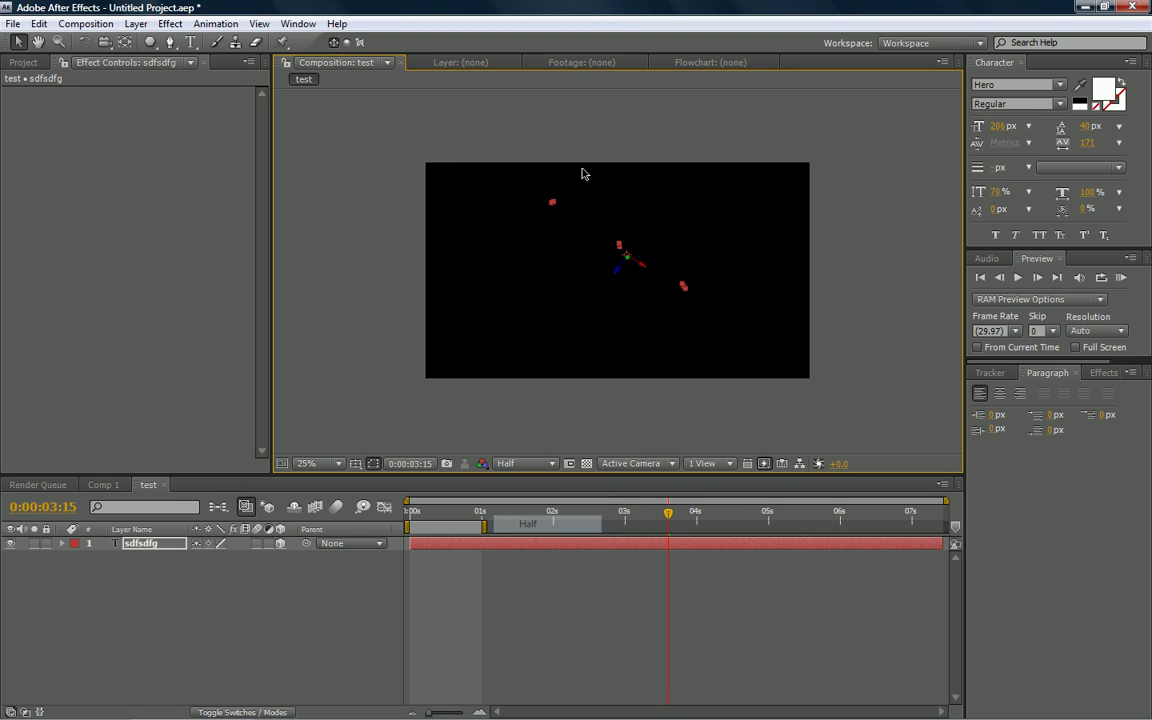
pyautogui.click(550, 466)
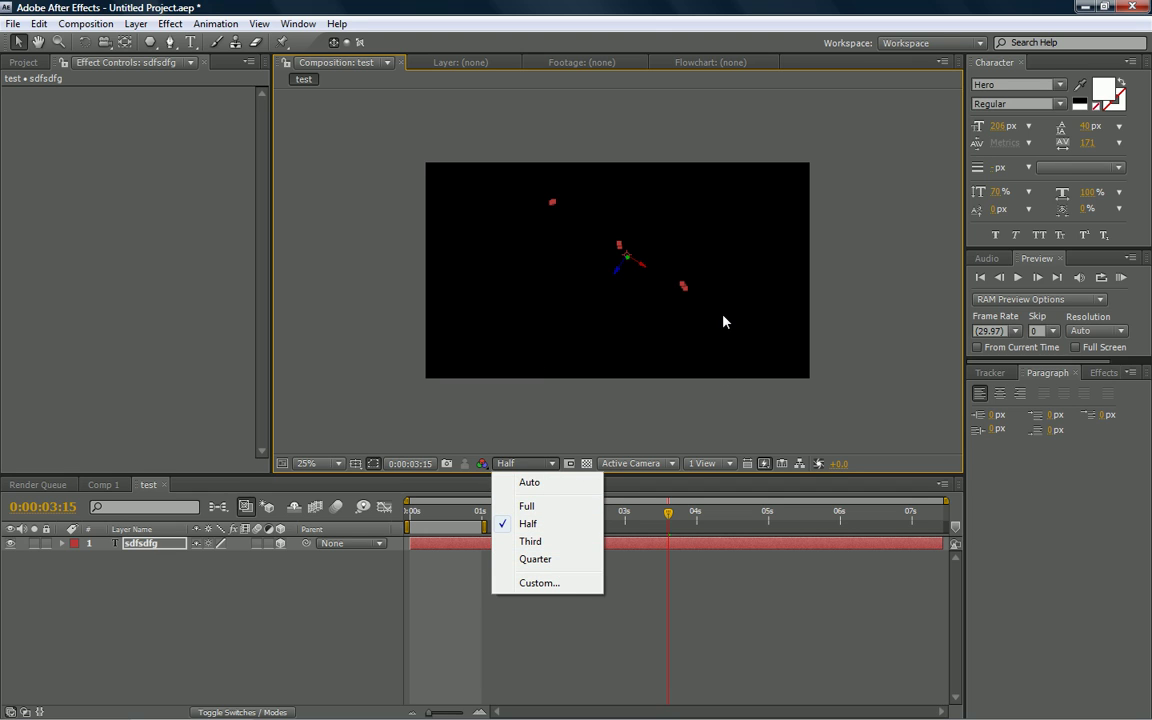
pyautogui.click(810, 298)
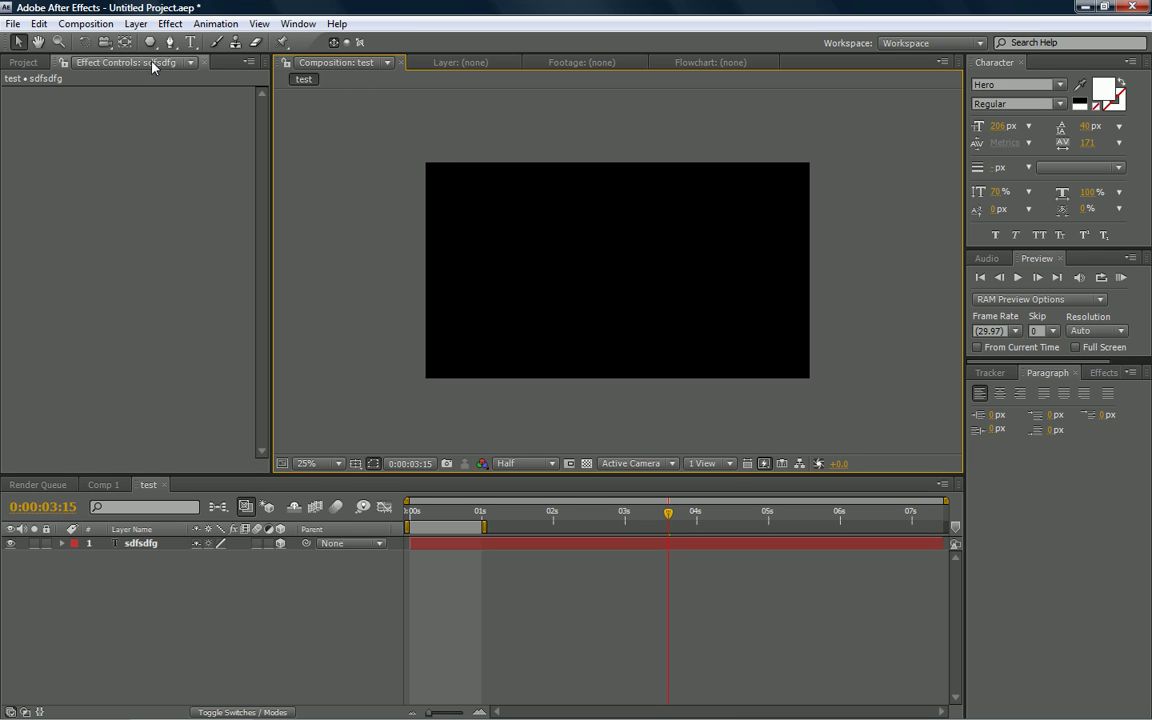
# Apply the Web Banner, 468 x 60 preset in the test composition's settings.
pyautogui.click(97, 24)
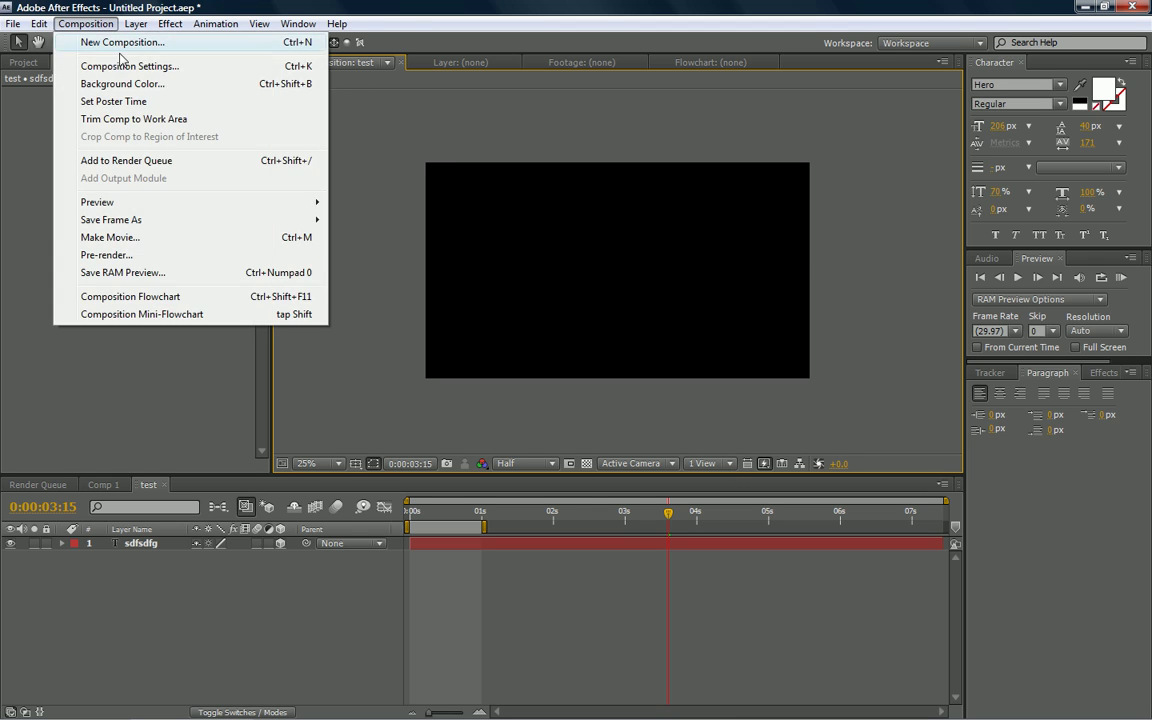
pyautogui.click(128, 66)
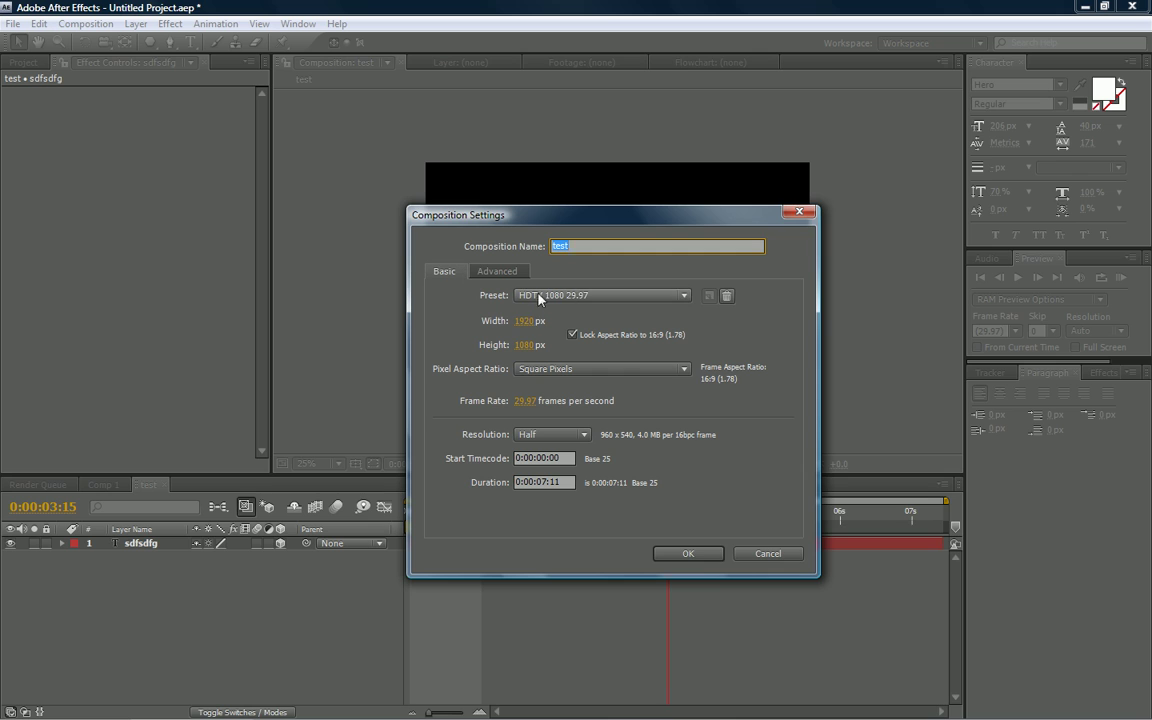
pyautogui.click(538, 295)
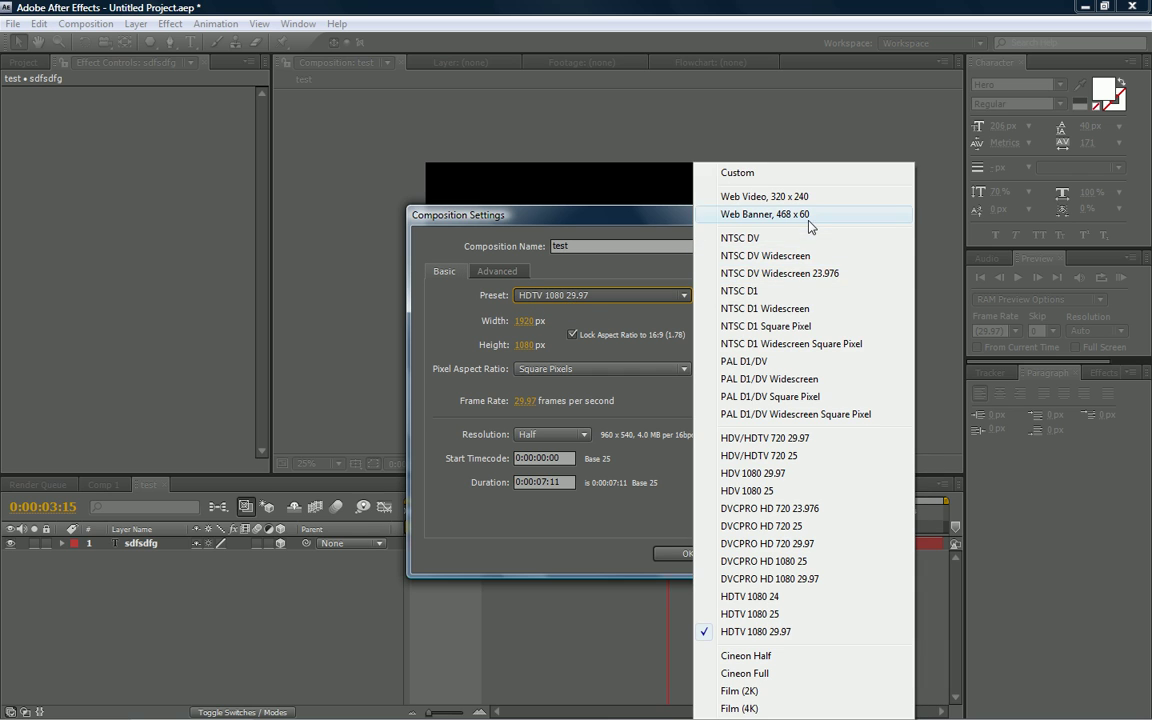
pyautogui.click(809, 219)
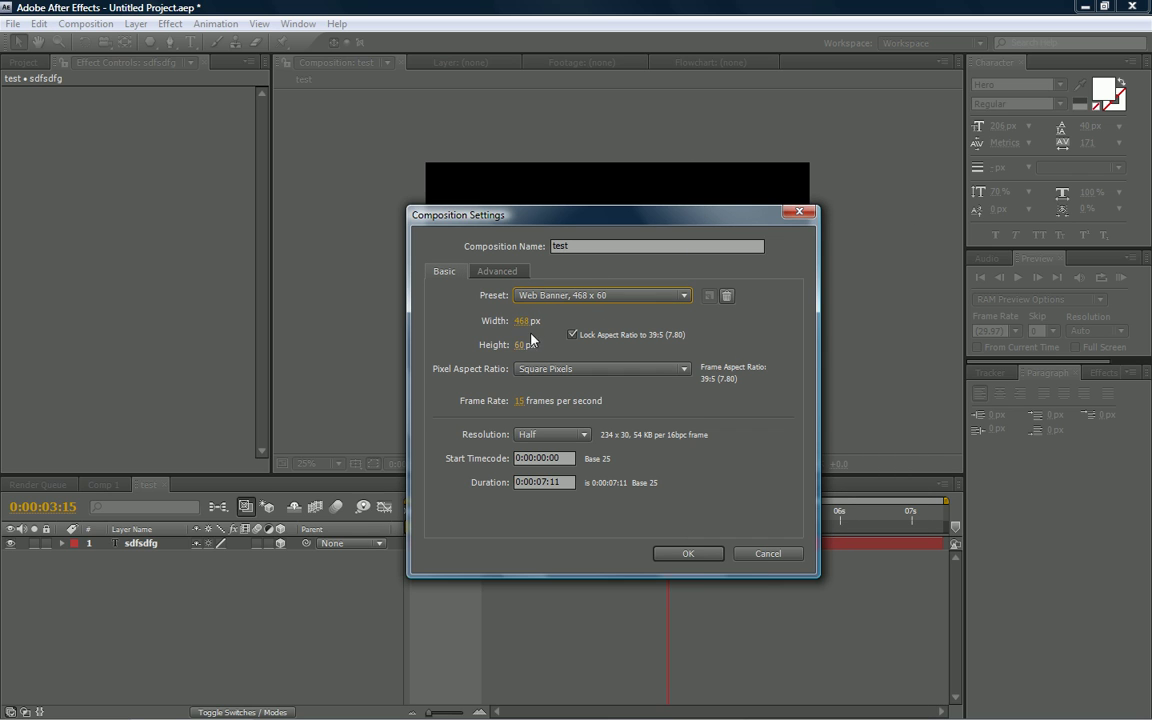
pyautogui.click(690, 556)
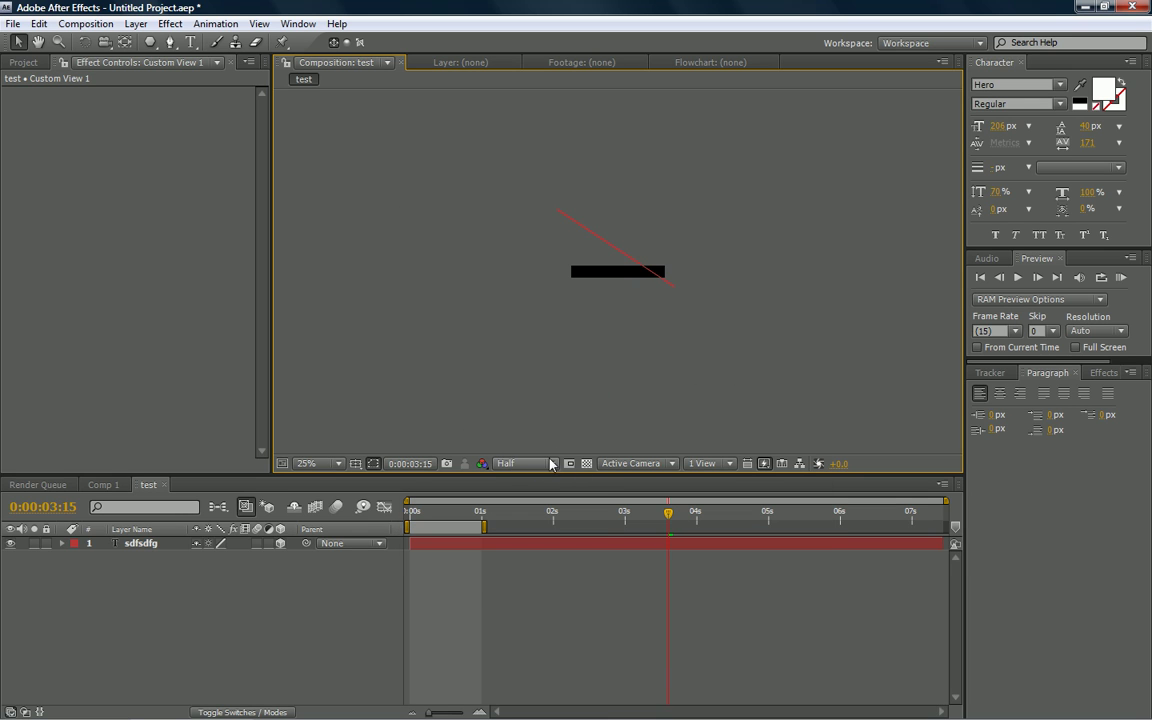
# Keep the preview resolution at Half and view the banner at 100%.
pyautogui.click(522, 463)
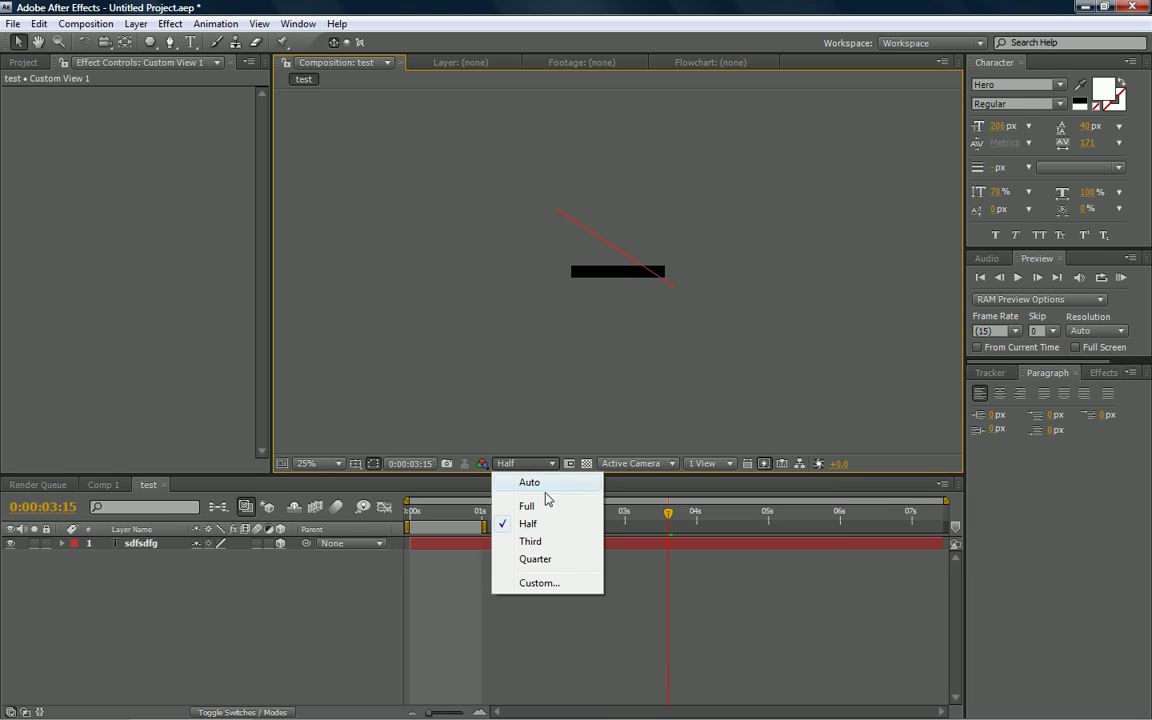
pyautogui.click(583, 385)
pyautogui.press('/')
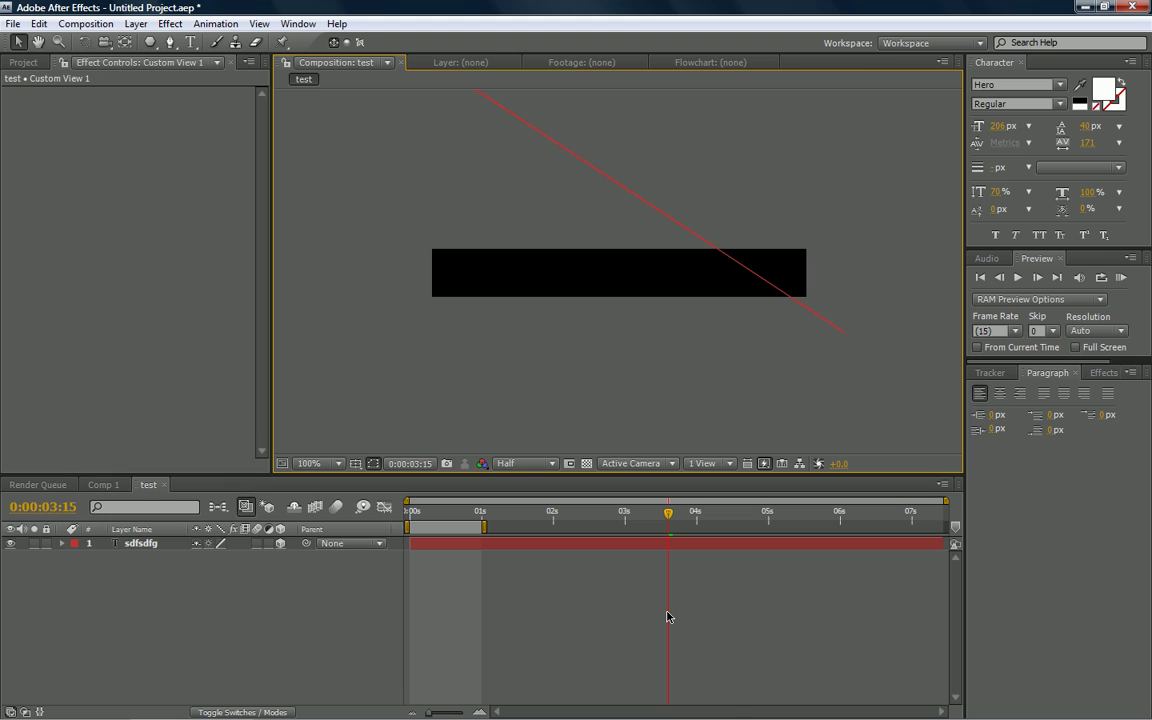
# Add the test comp to the Render Queue (Ctrl+M) and group the queue with the timeline tabs.
pyautogui.hotkey('ctrl', 'm')
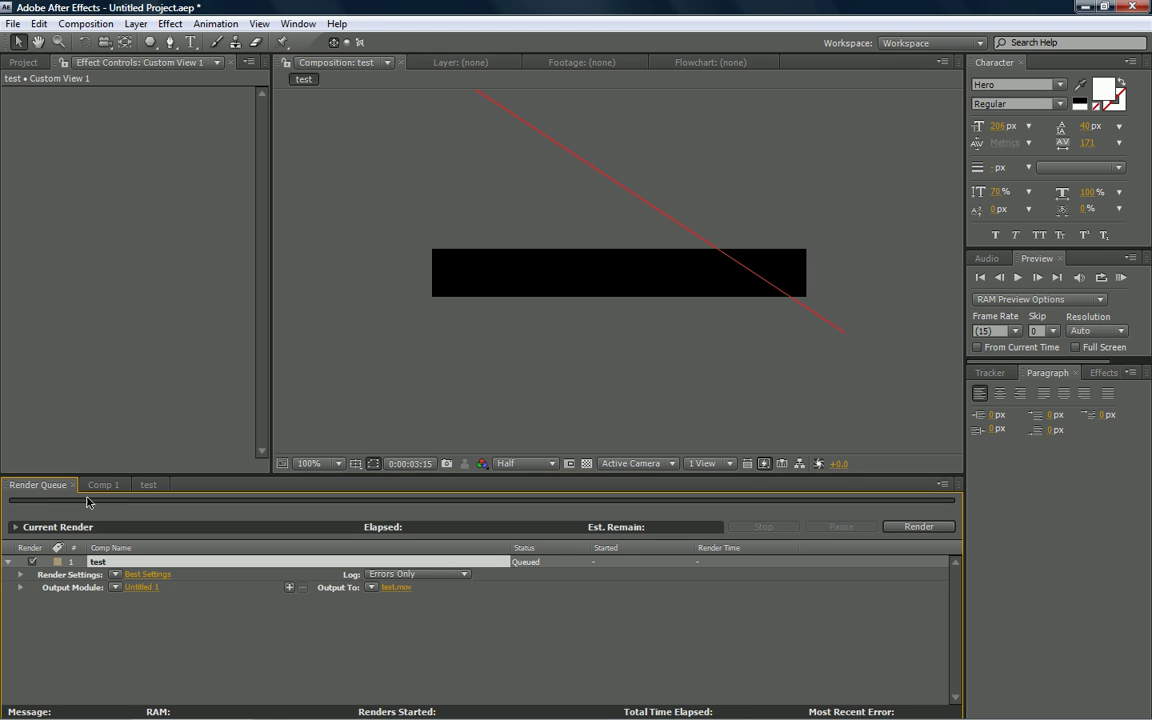
pyautogui.moveTo(103, 484); pyautogui.dragTo(50, 503)
pyautogui.click(352, 566)
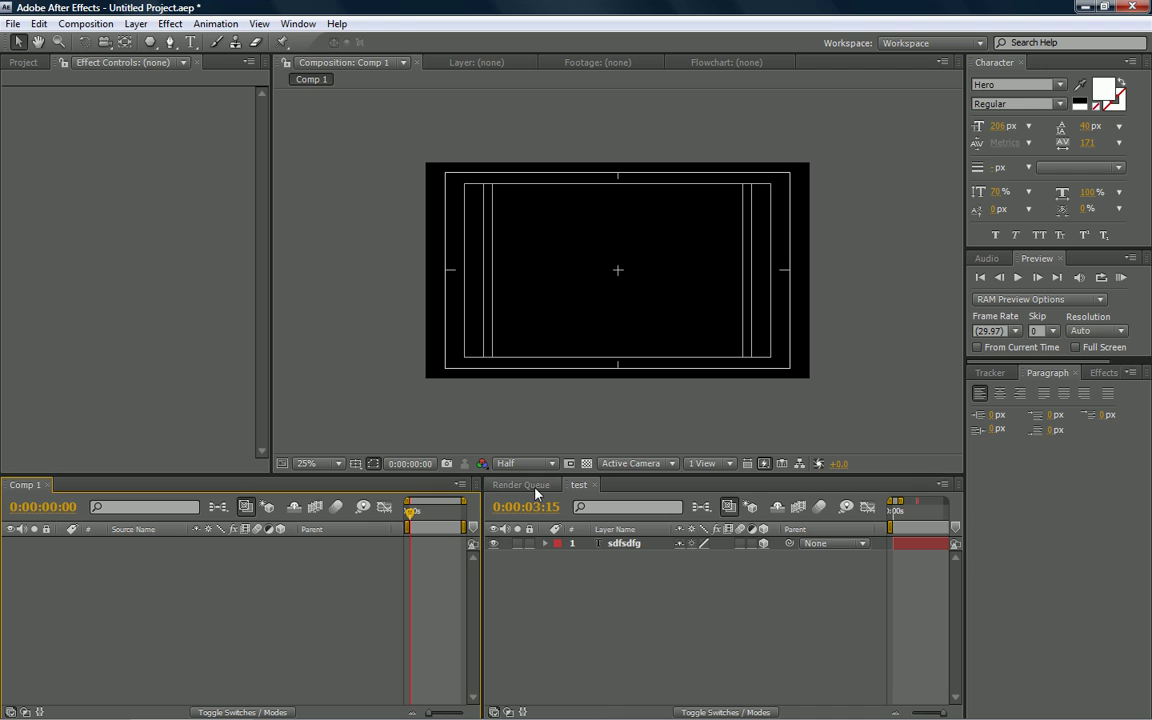
pyautogui.moveTo(535, 491); pyautogui.dragTo(360, 489)
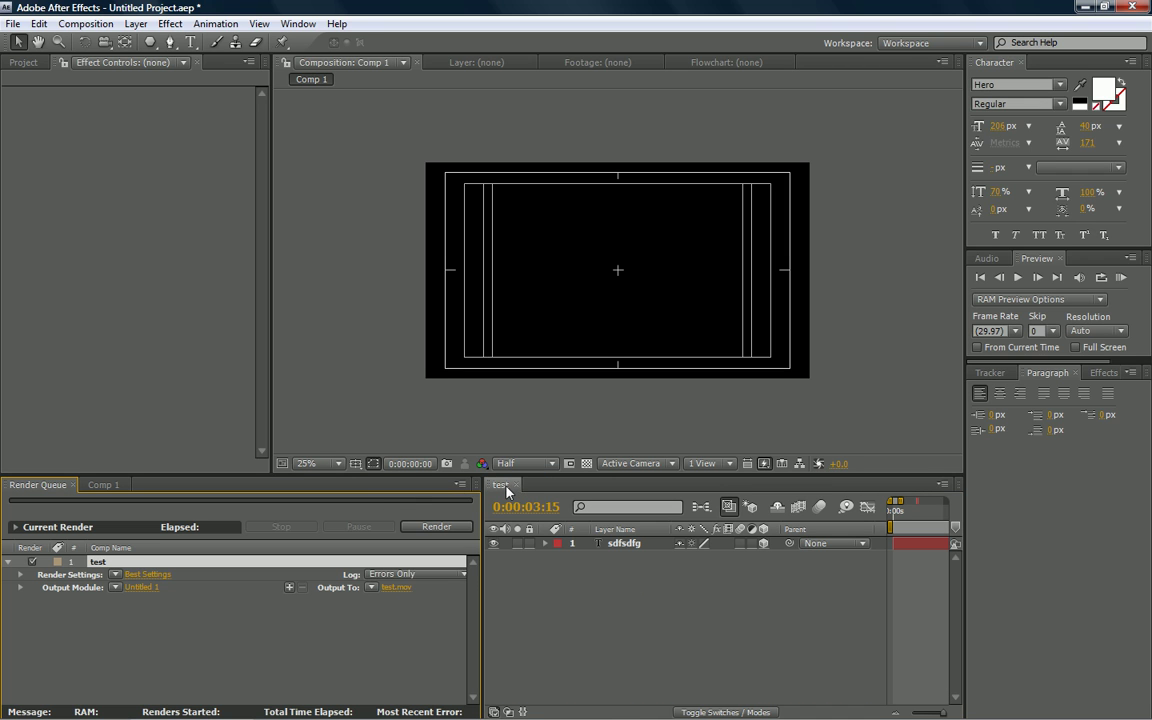
pyautogui.moveTo(506, 490); pyautogui.dragTo(50, 489)
pyautogui.click(45, 486)
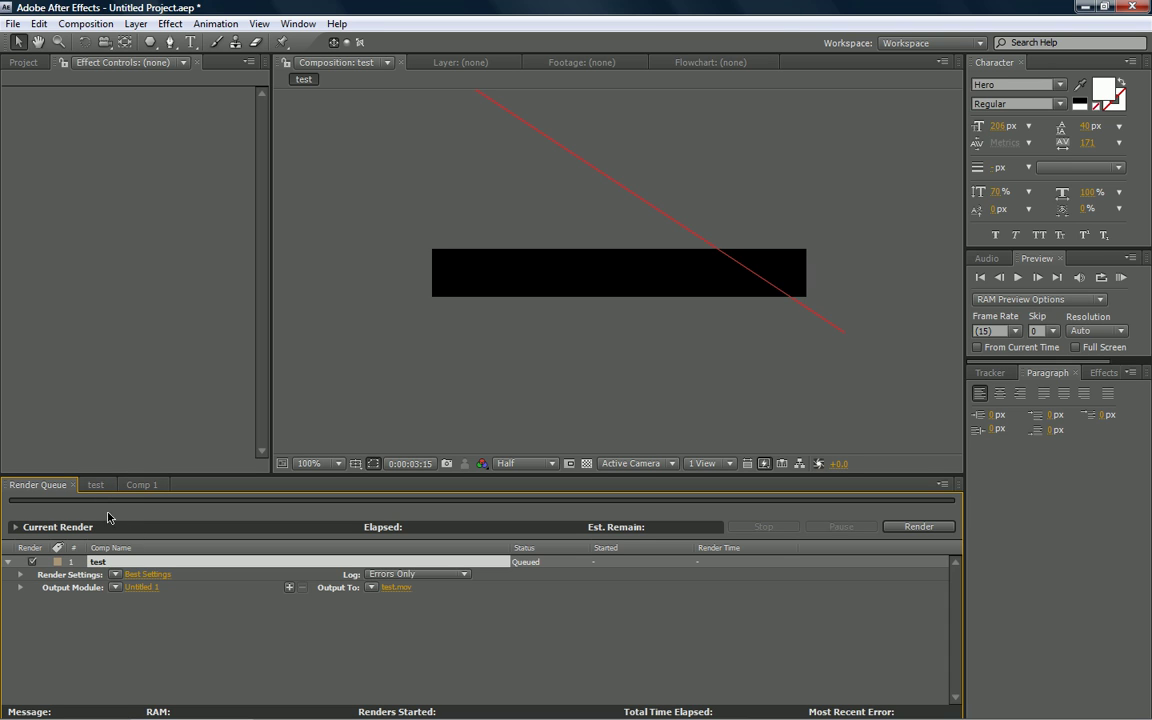
pyautogui.click(95, 485)
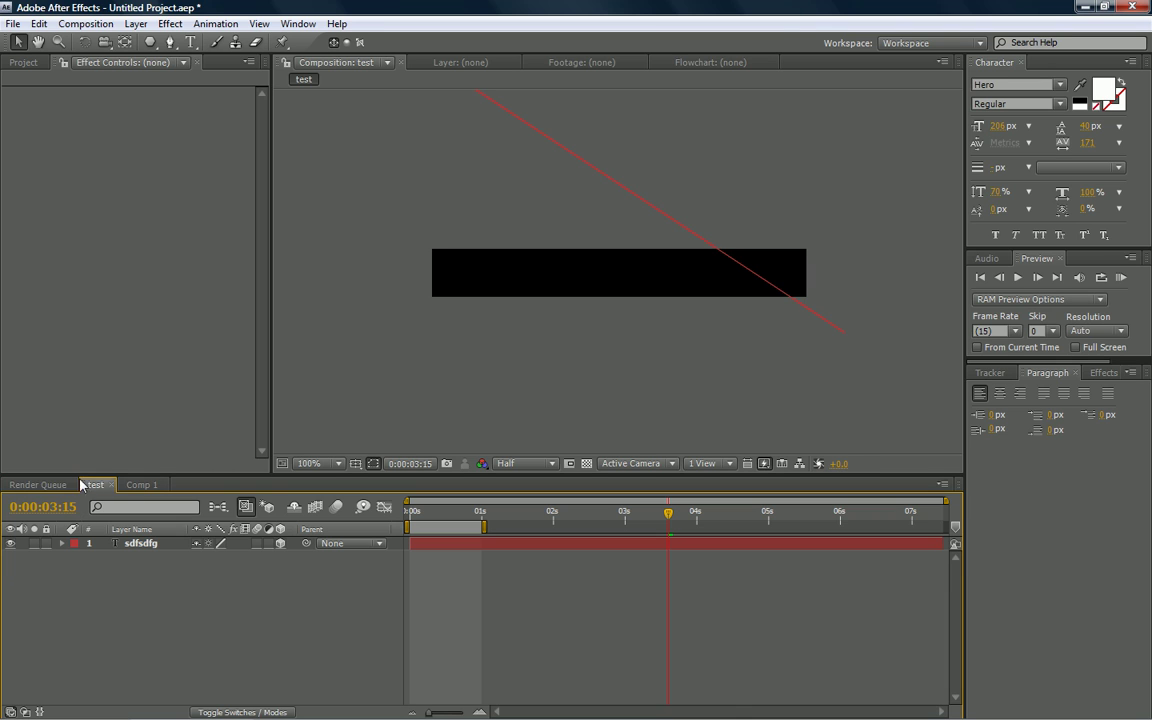
pyautogui.click(40, 485)
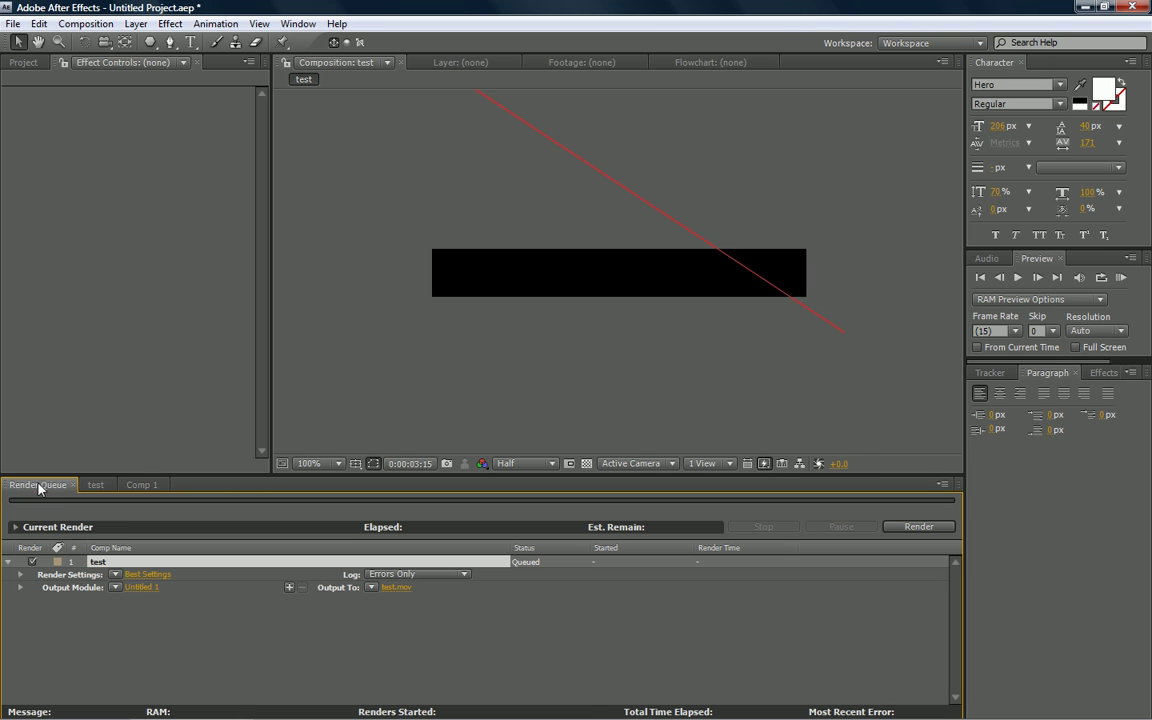
# Keep QuickTime Movie as the output format and enable 48 kHz 16-bit stereo audio output.
pyautogui.click(141, 587)
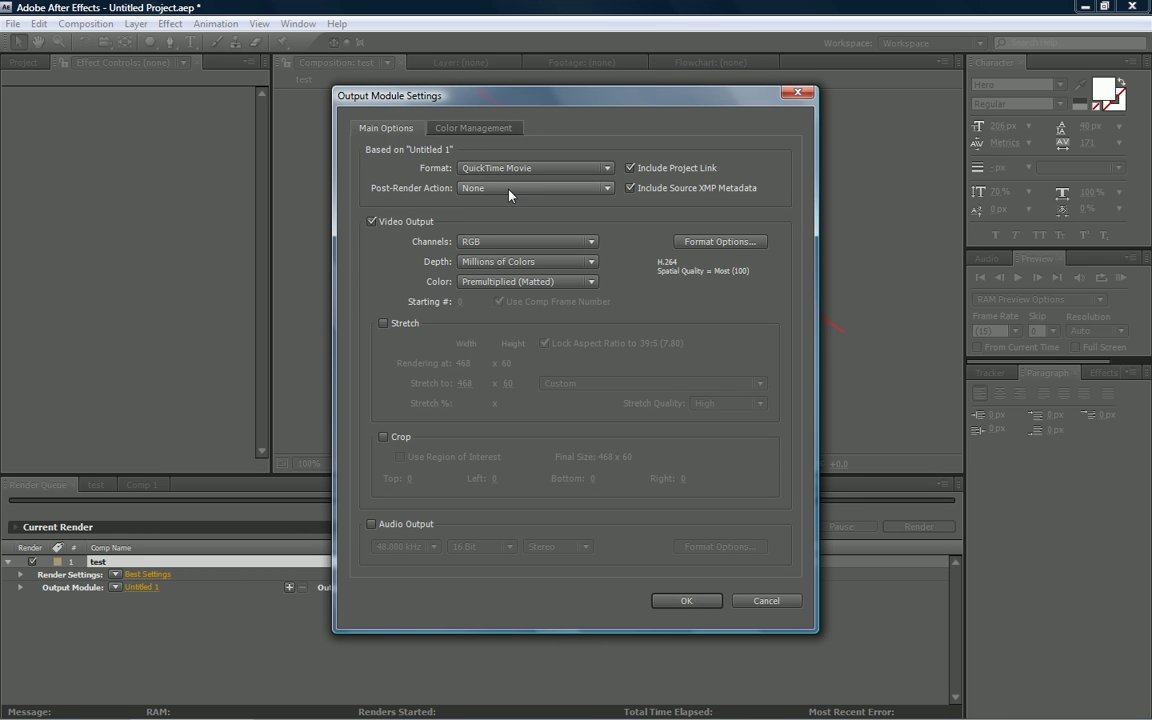
pyautogui.click(472, 167)
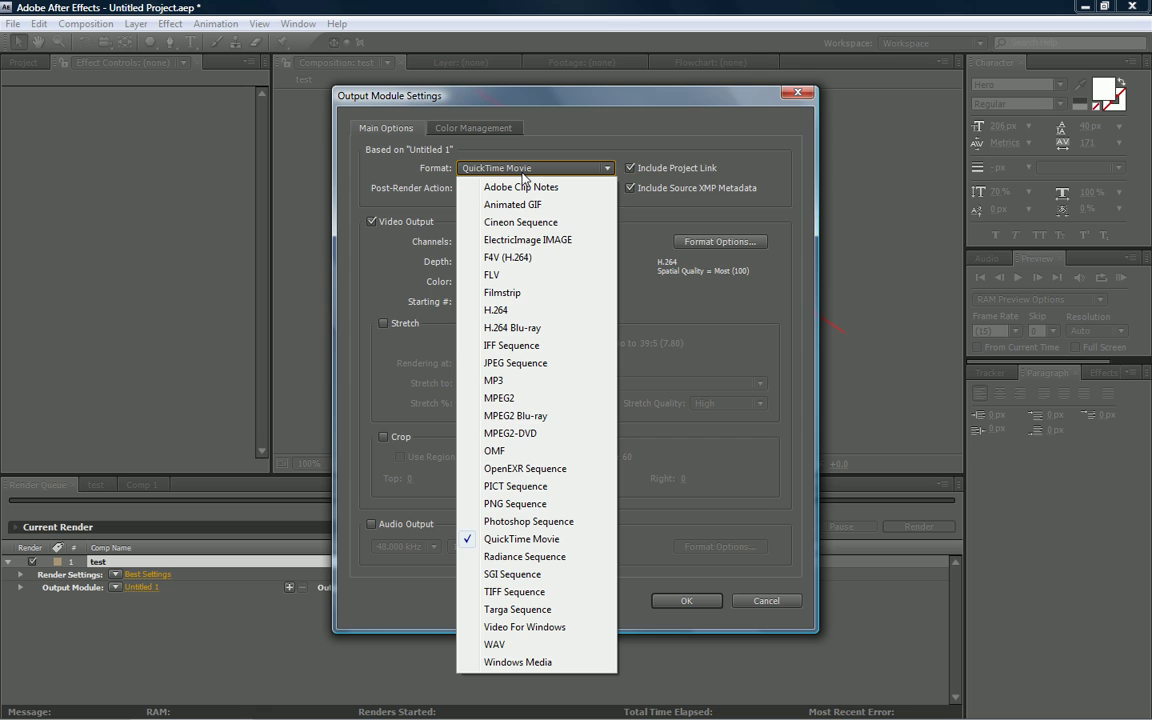
pyautogui.click(520, 539)
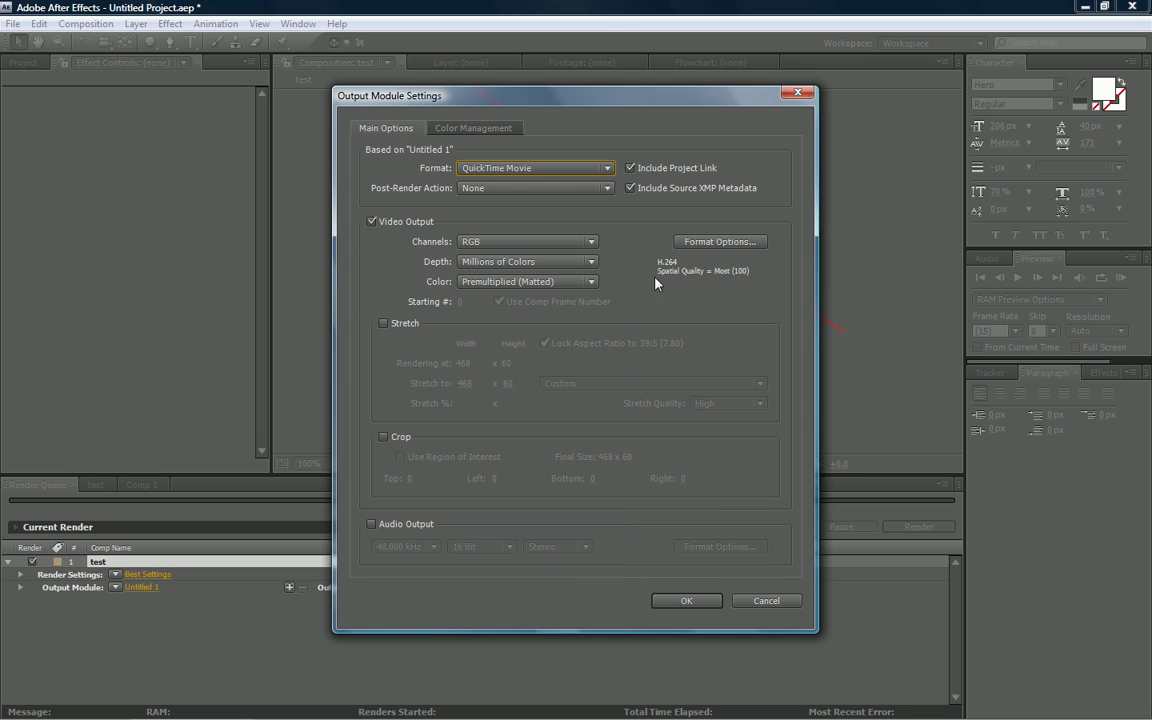
pyautogui.click(697, 242)
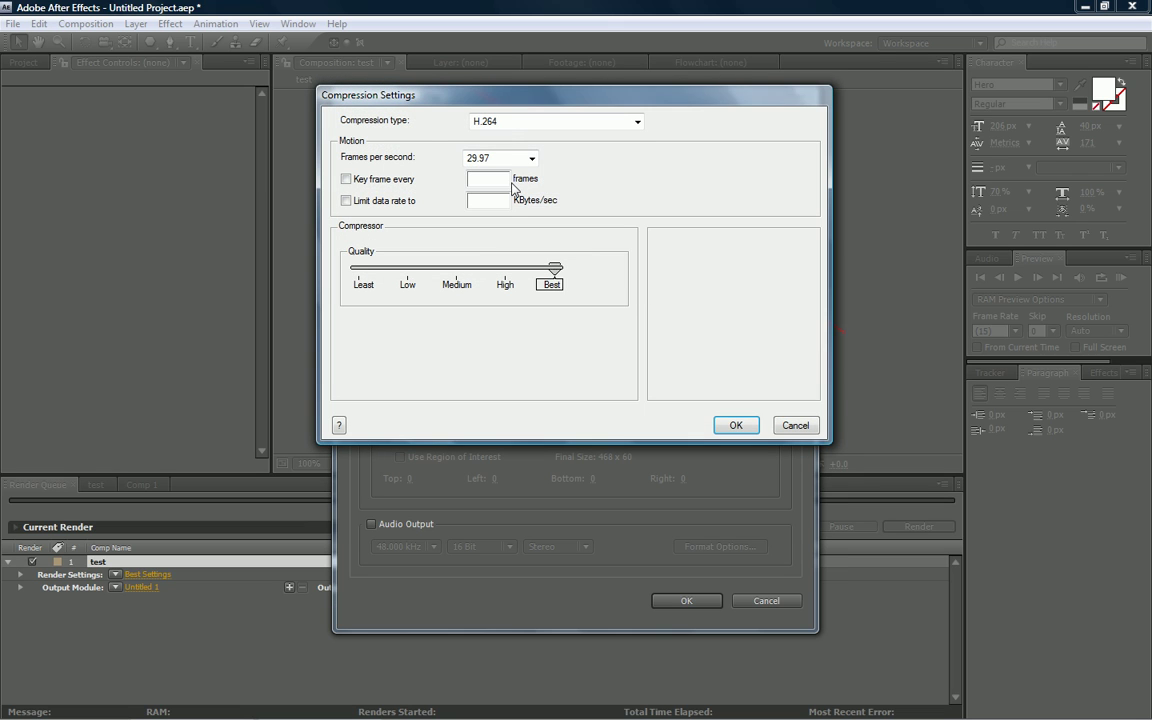
pyautogui.click(796, 425)
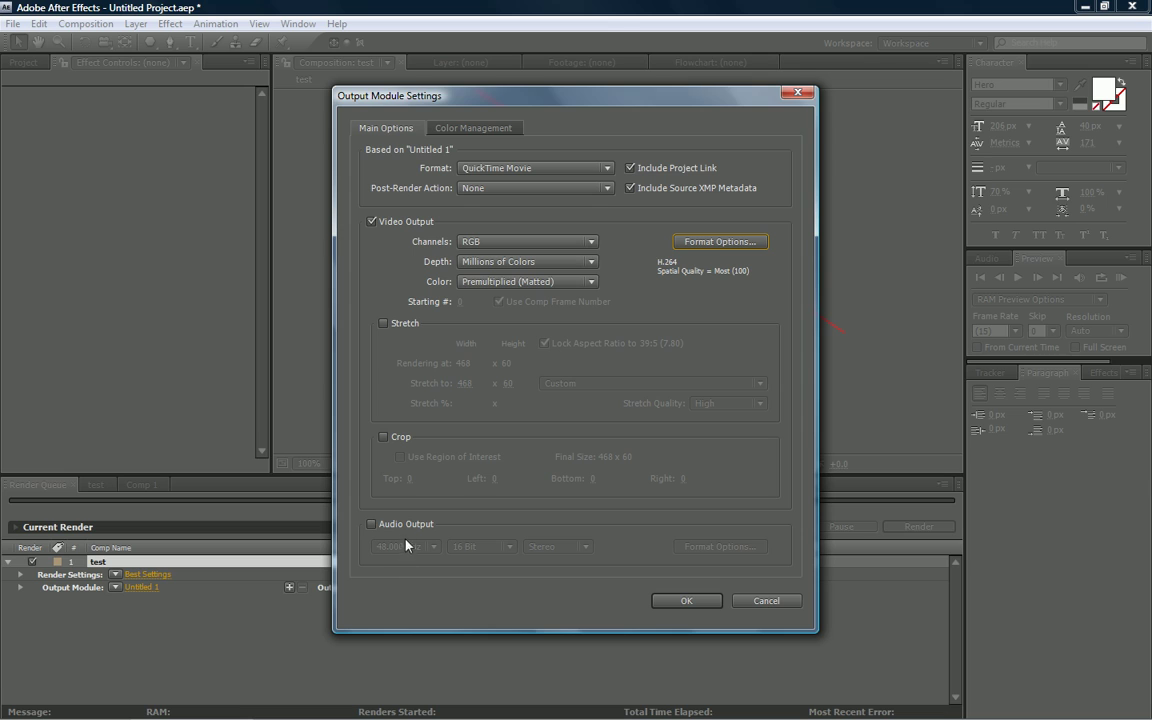
pyautogui.click(376, 525)
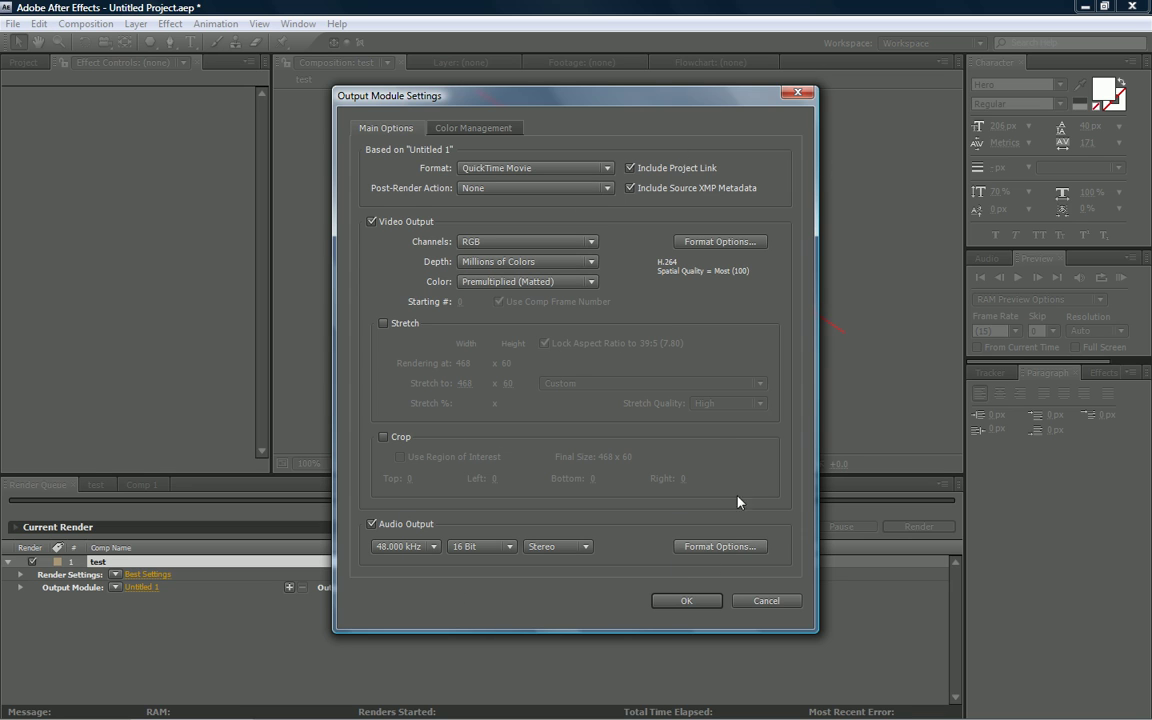
pyautogui.click(765, 598)
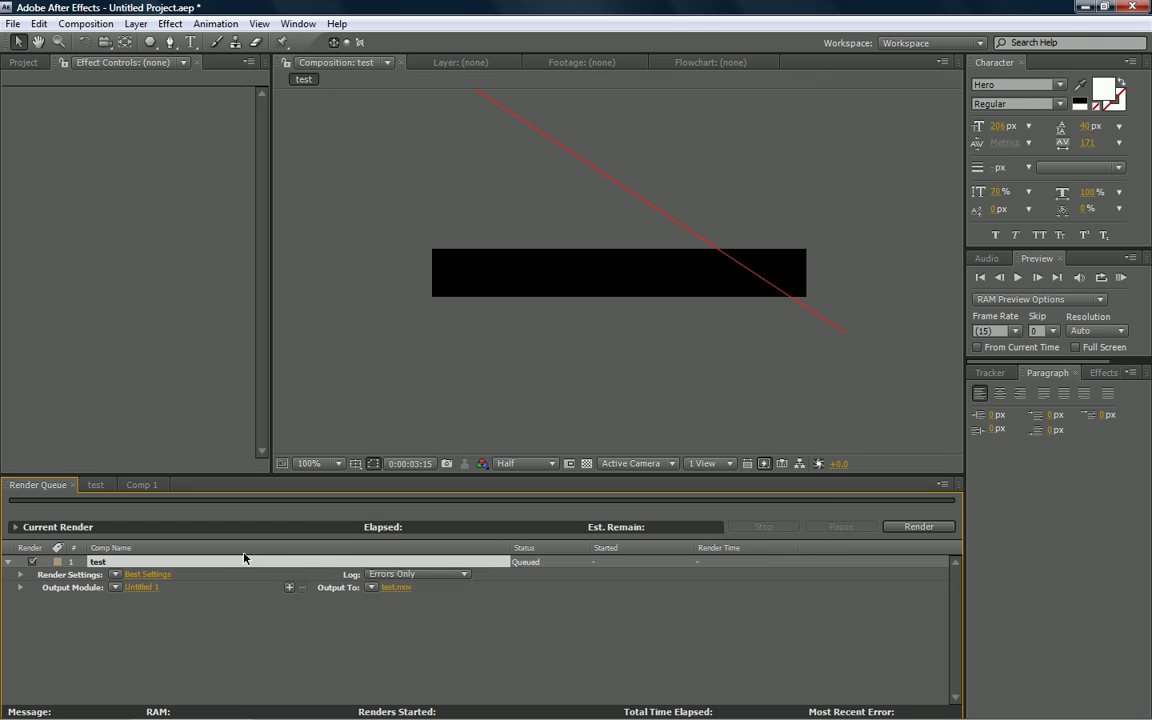
pyautogui.click(148, 575)
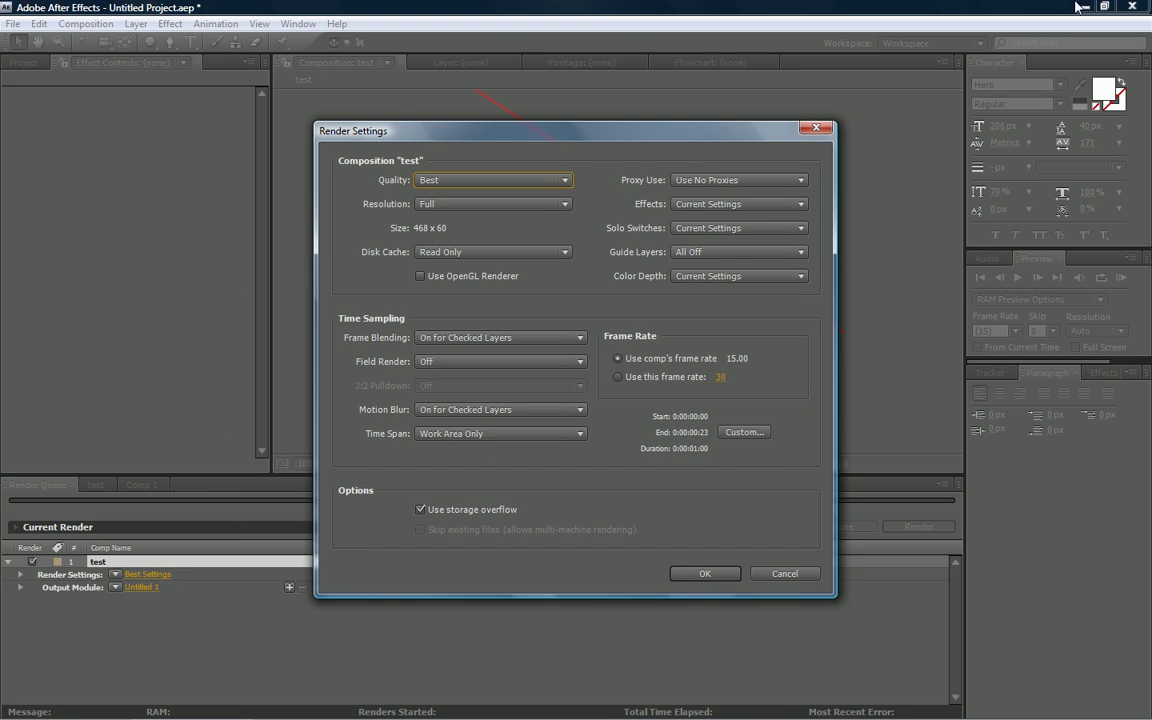
pyautogui.click(470, 181)
pyautogui.click(421, 182)
pyautogui.click(440, 204)
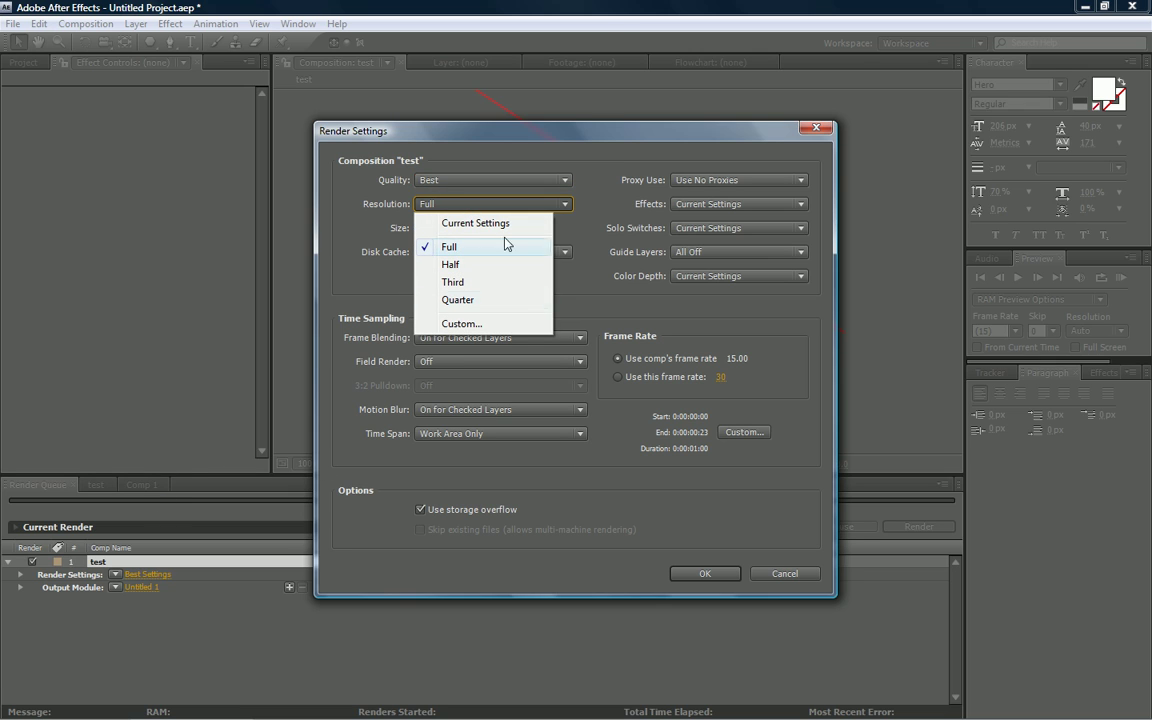
pyautogui.click(482, 249)
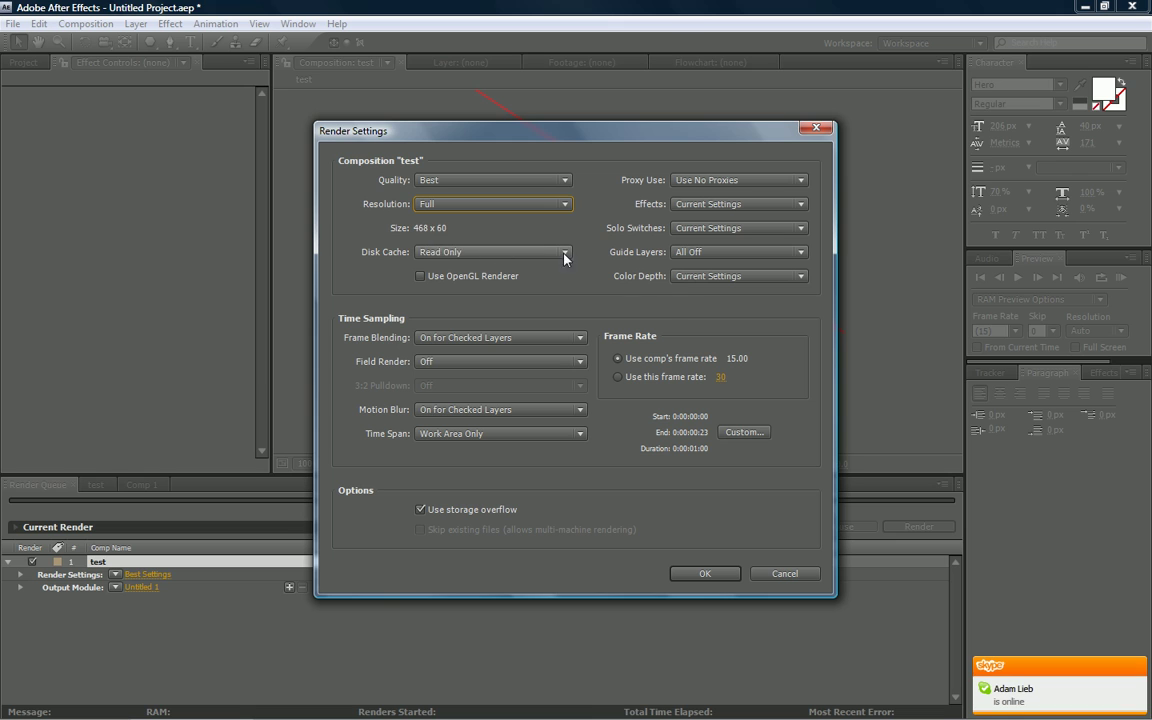
pyautogui.click(792, 575)
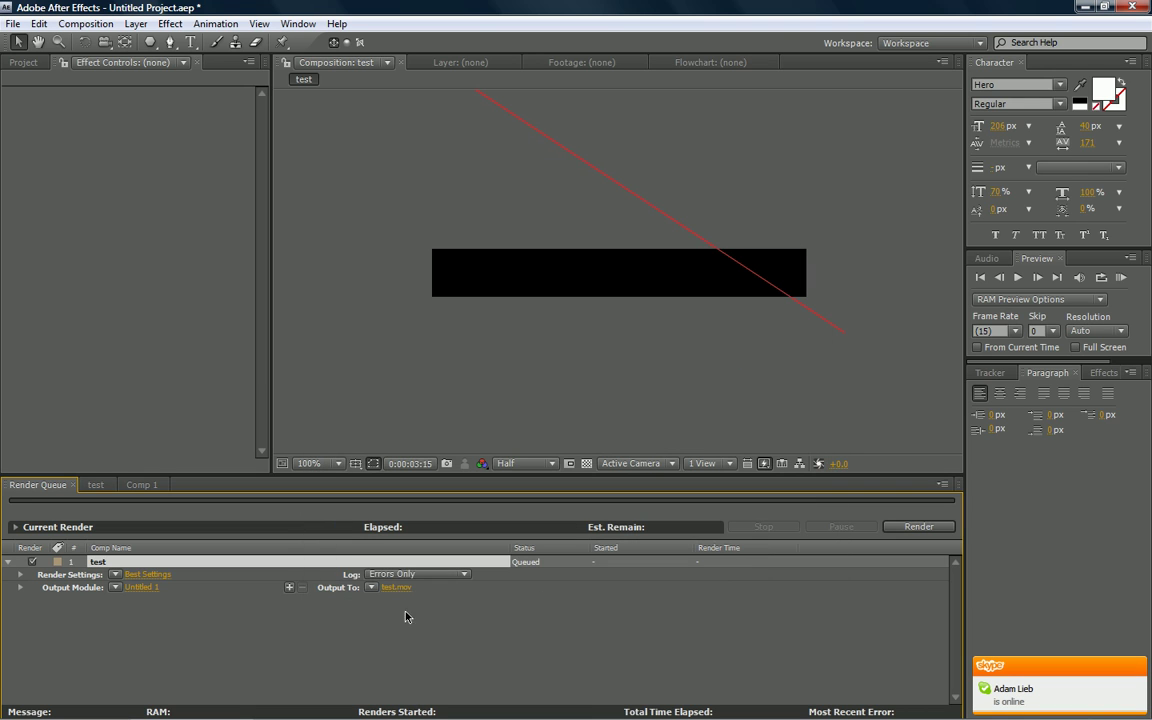
pyautogui.click(396, 588)
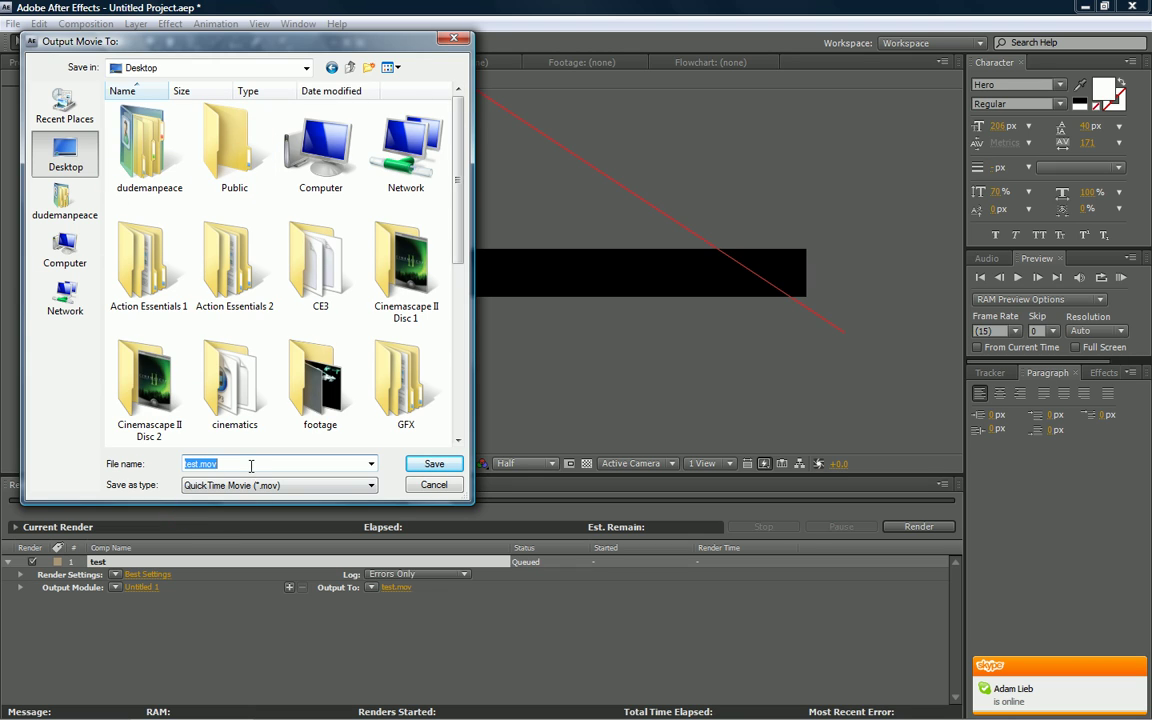
pyautogui.click(430, 486)
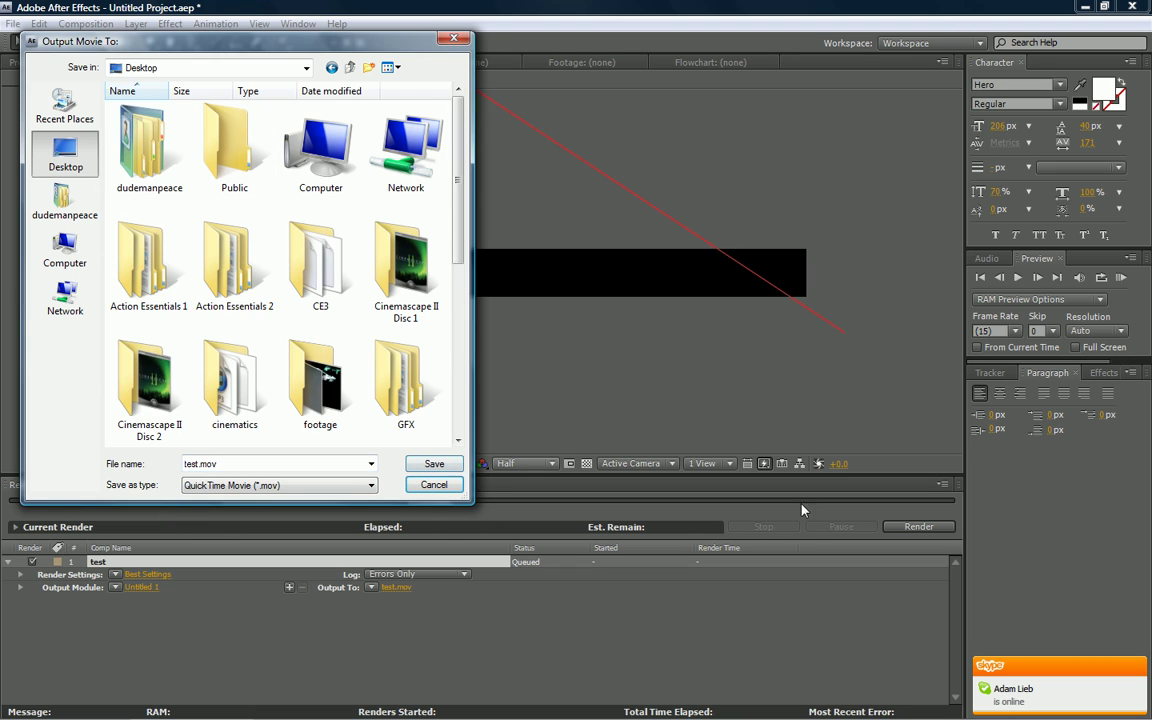
pyautogui.press('Escape')
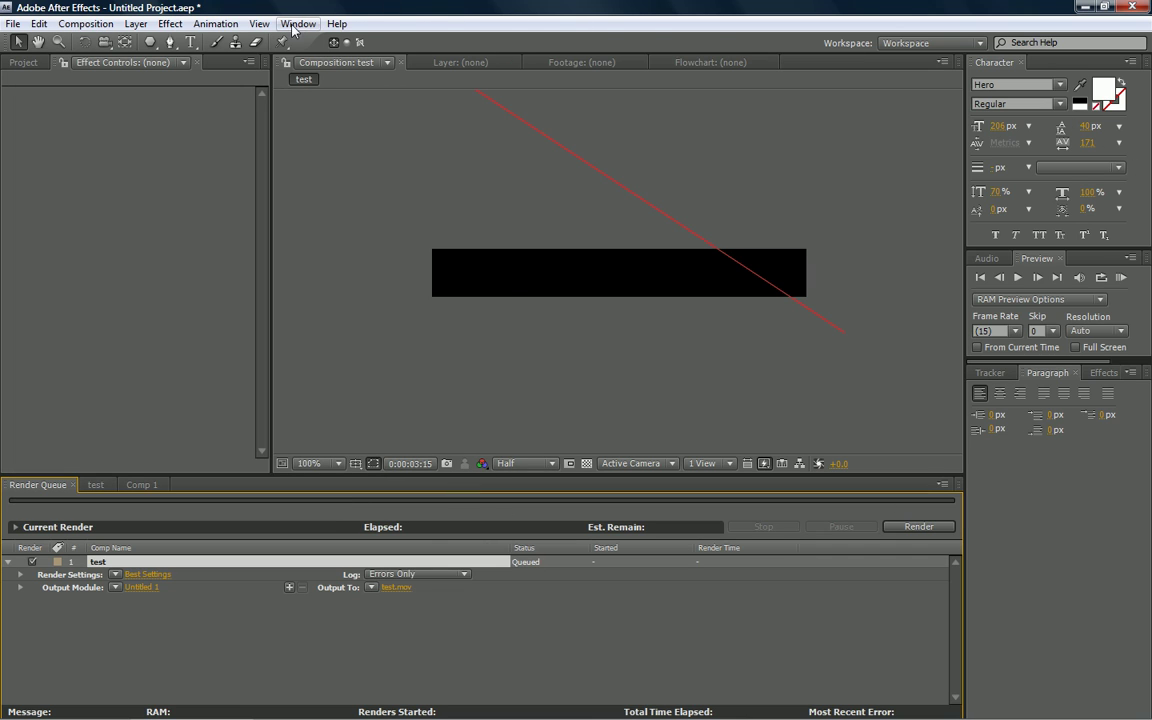
# Show the test timeline, select the sdfsdfg layer and extend the work area to the end.
pyautogui.click(215, 24)
pyautogui.click(96, 364)
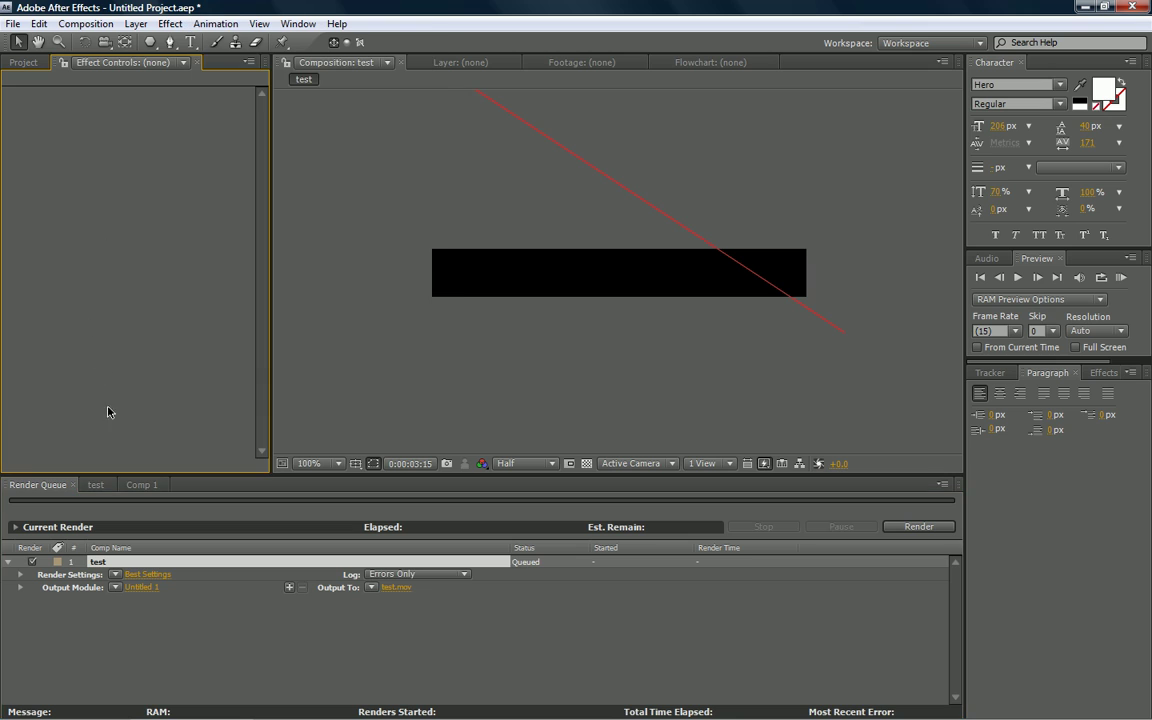
pyautogui.click(96, 484)
pyautogui.click(137, 543)
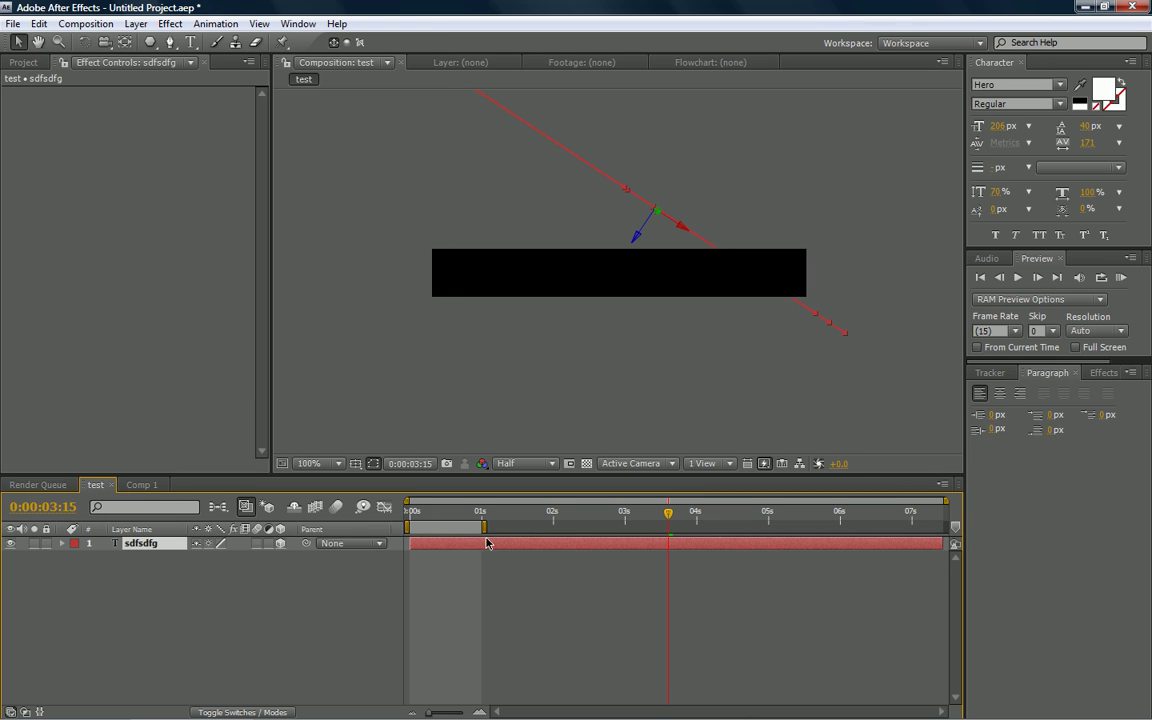
pyautogui.moveTo(482, 525); pyautogui.dragTo(1042, 543)
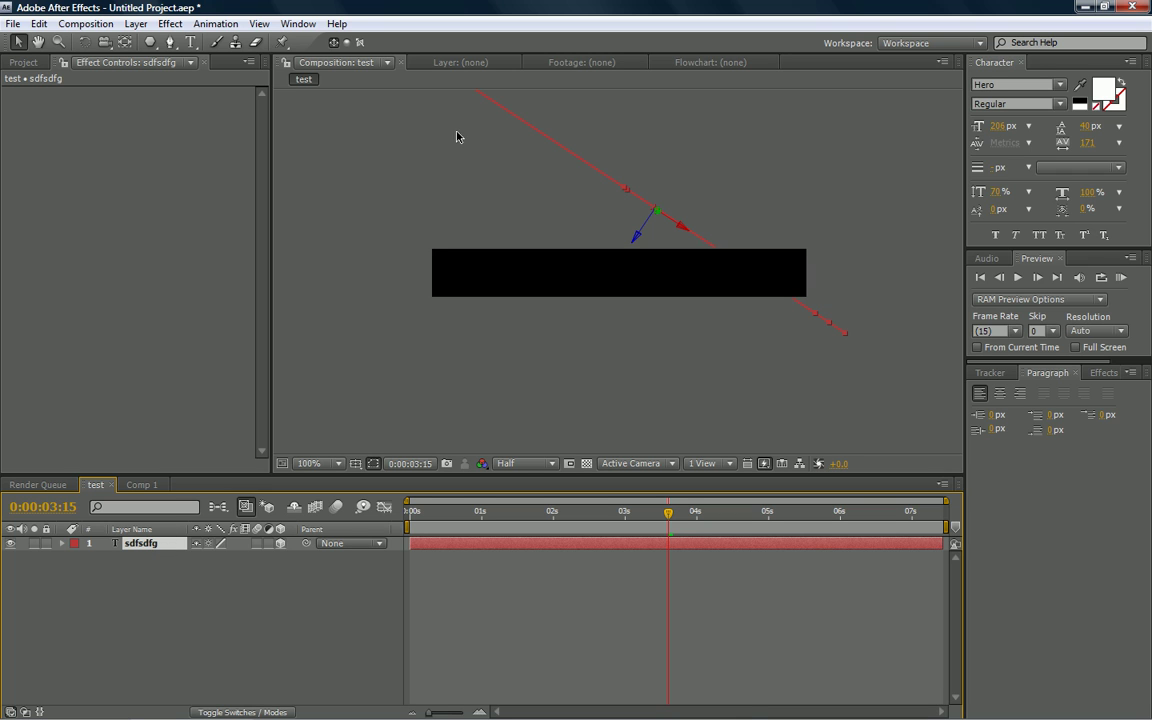
# Browse the animation presets from Apply Animation Preset, then cancel without applying one.
pyautogui.click(297, 25)
pyautogui.moveTo(215, 24)
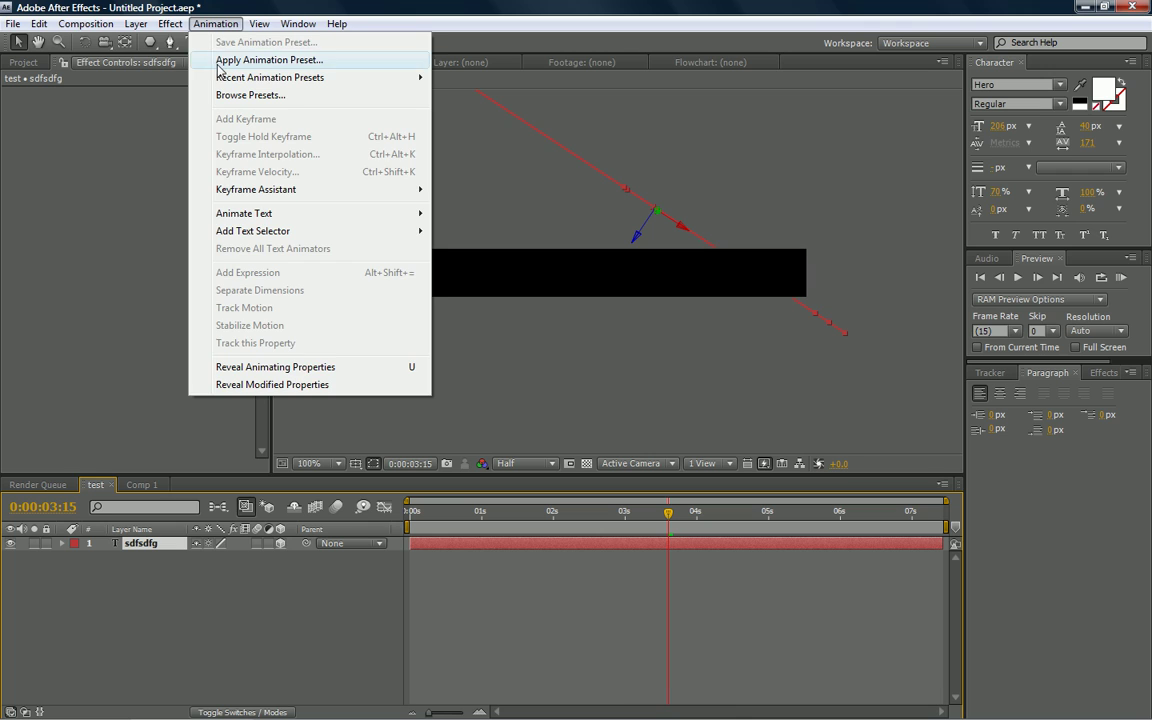
pyautogui.click(218, 62)
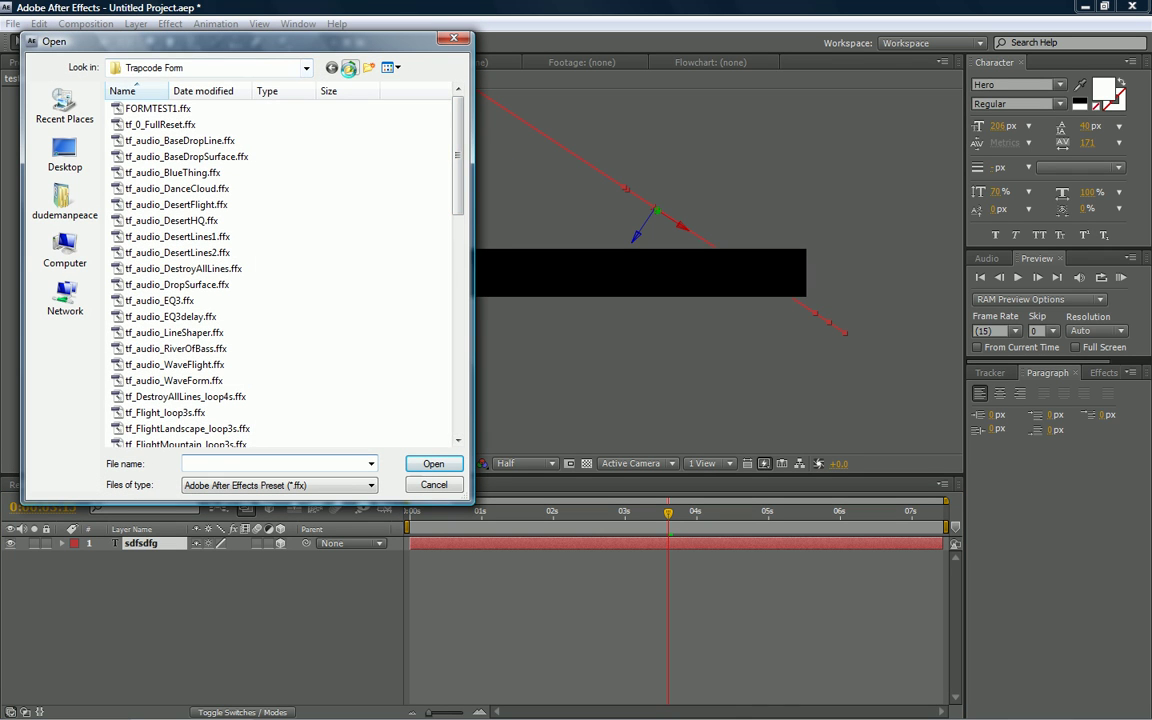
pyautogui.click(348, 67)
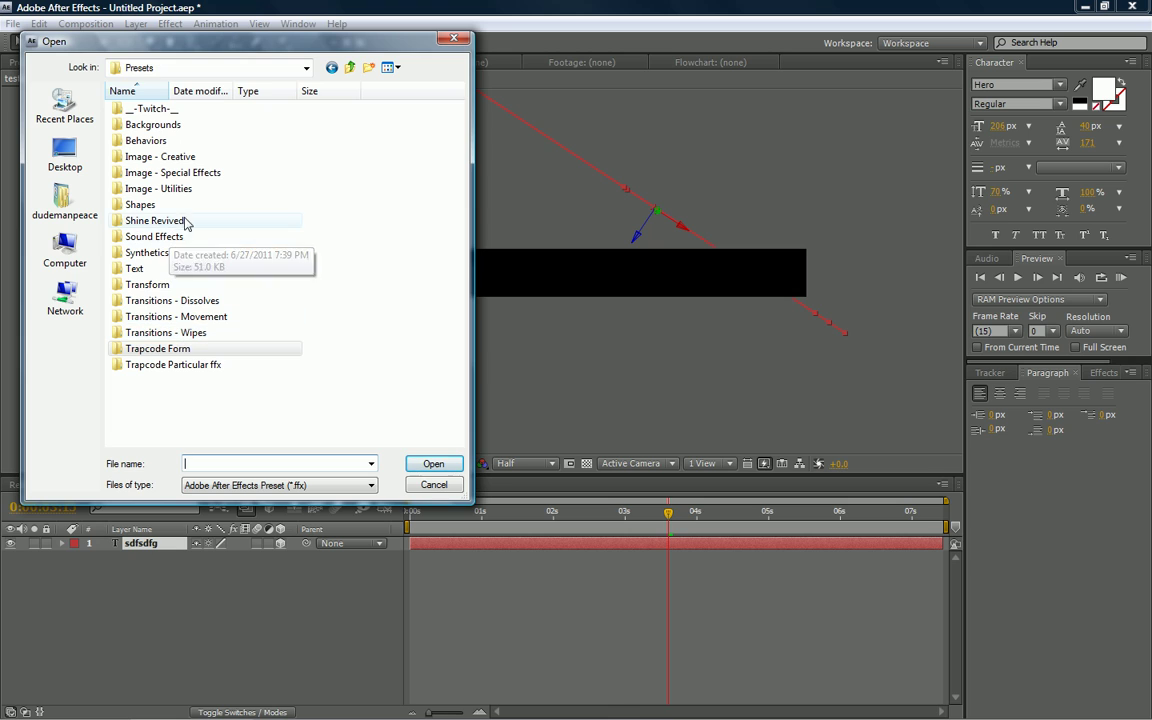
pyautogui.click(248, 405)
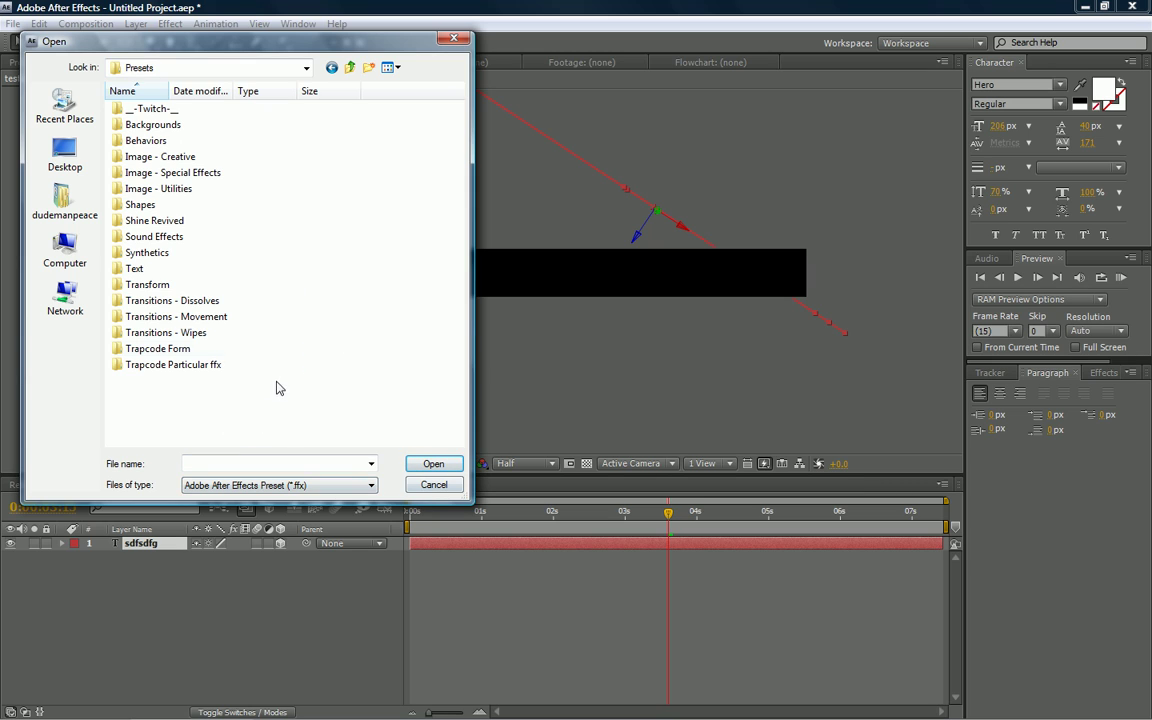
pyautogui.click(424, 486)
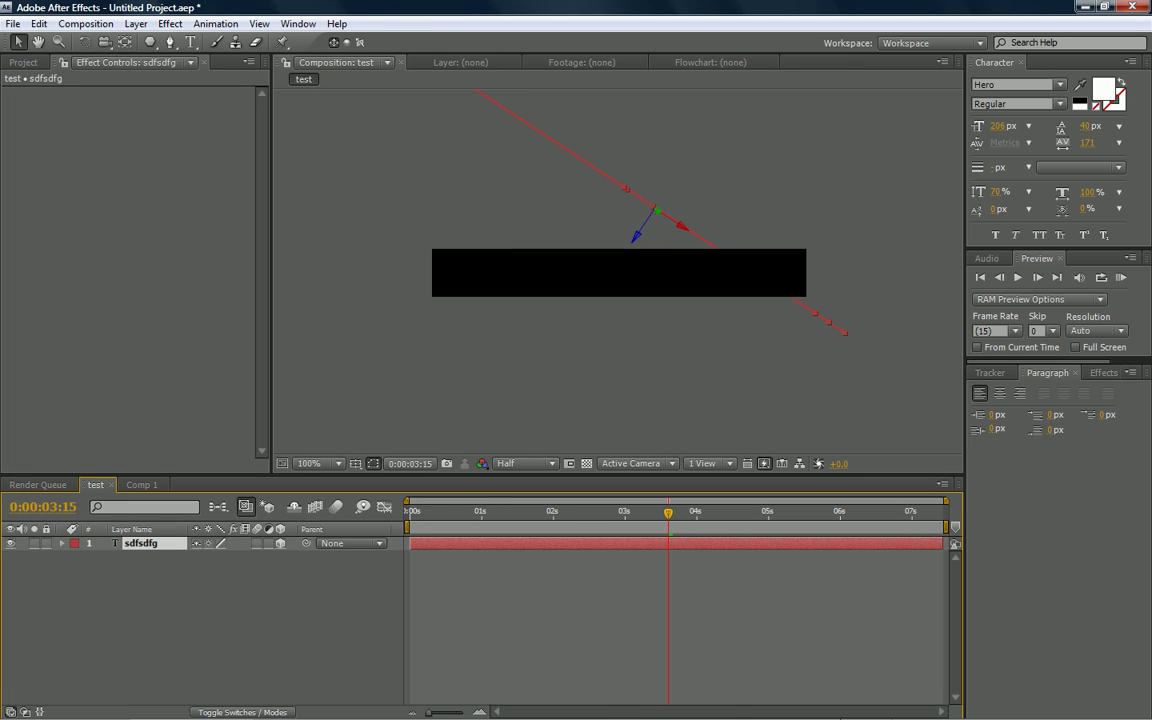